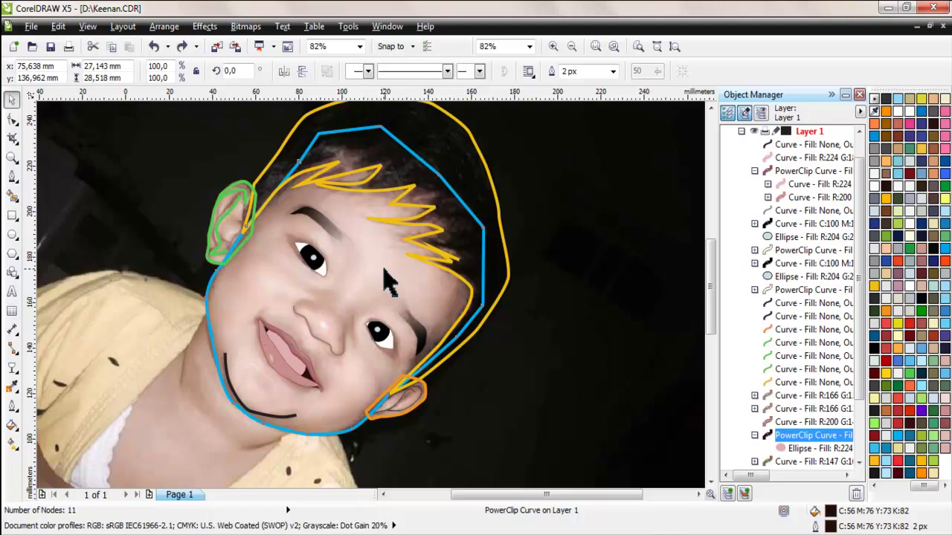
Fill the face outline with light skin tone and make the hair black in fill and outline
key(Tab)
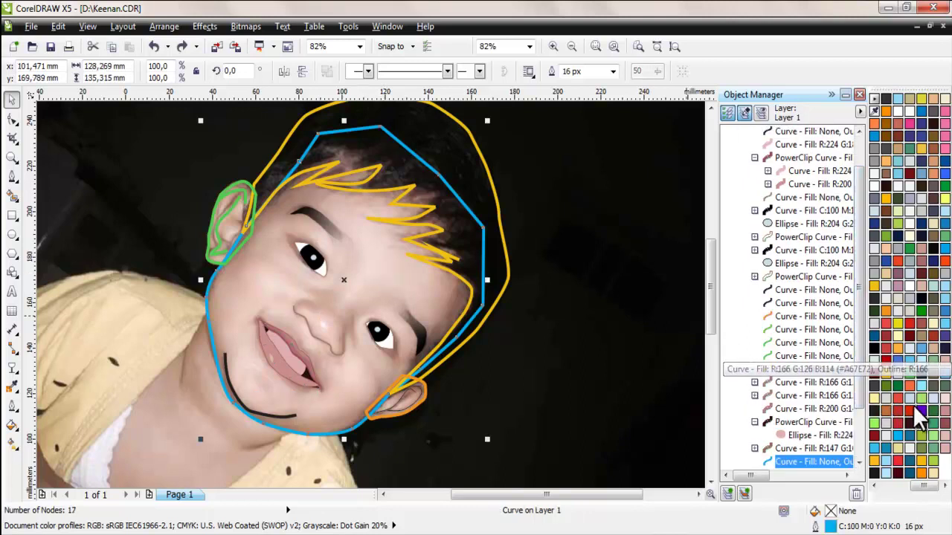
click(945, 401)
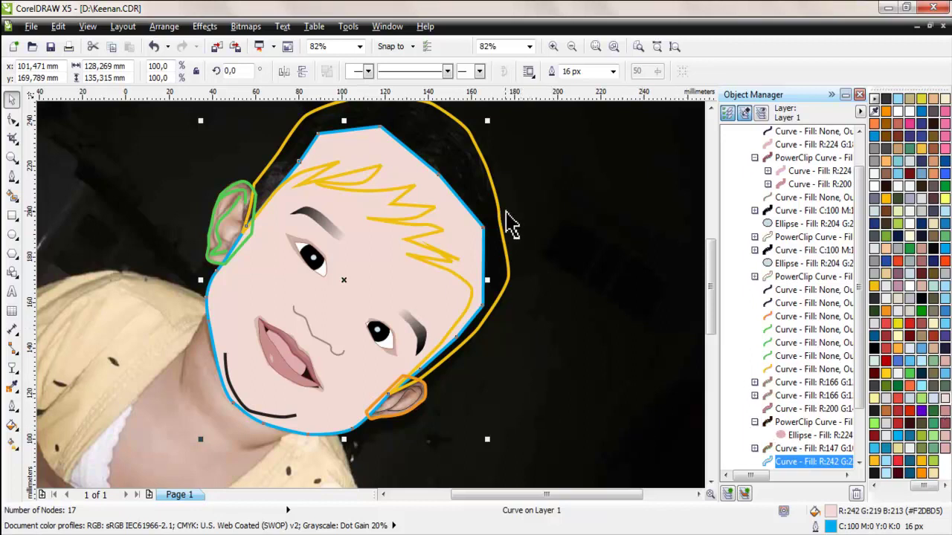
click(469, 157)
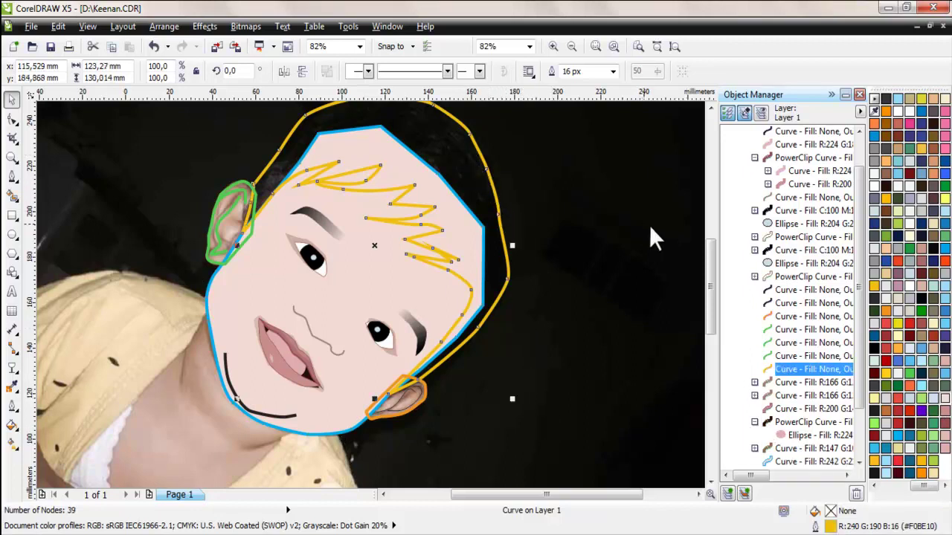
click(882, 482)
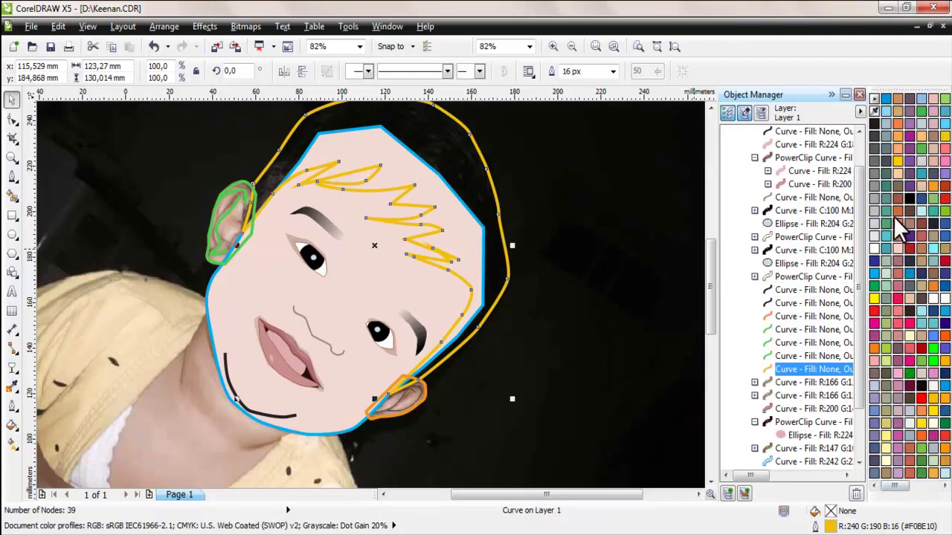
click(908, 195)
right_click(908, 195)
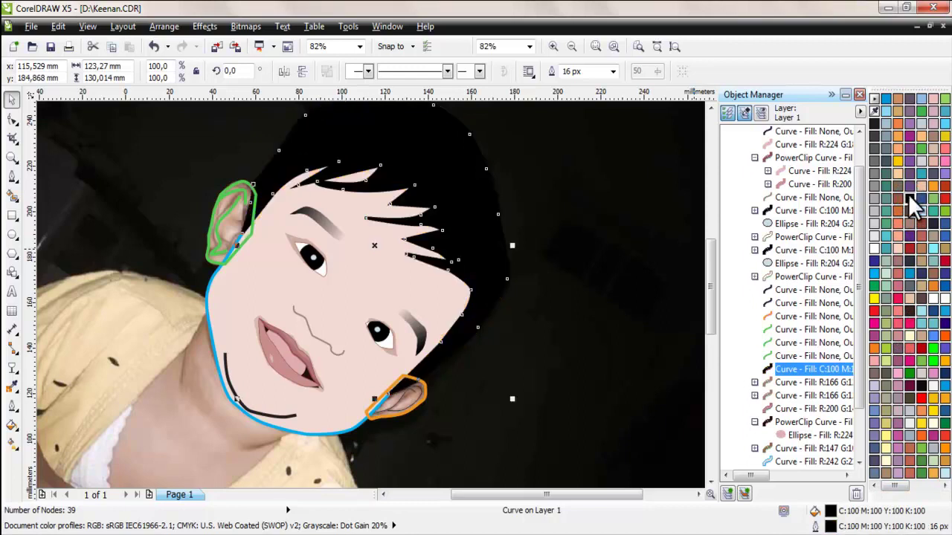
click(244, 190)
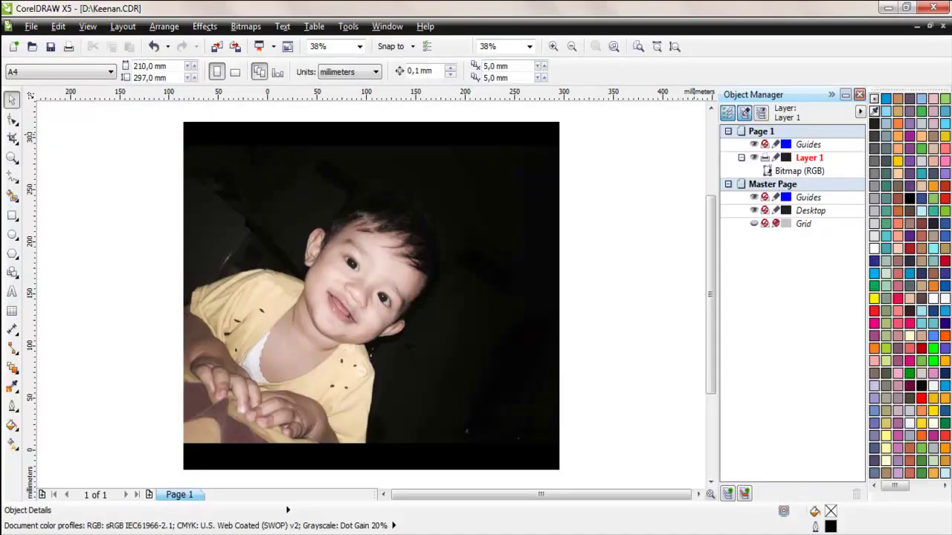
Lock the baby photo so it cannot move
click(323, 352)
right_click(323, 350)
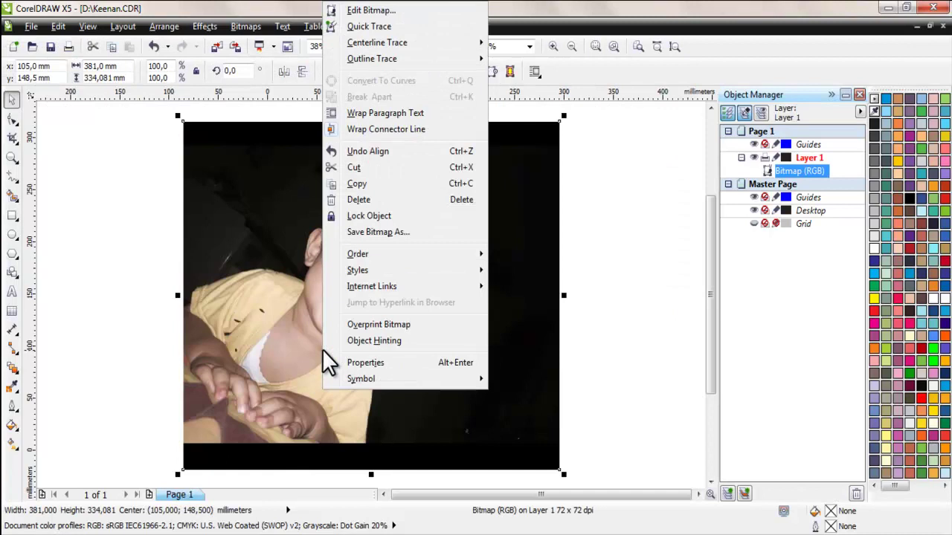
click(376, 216)
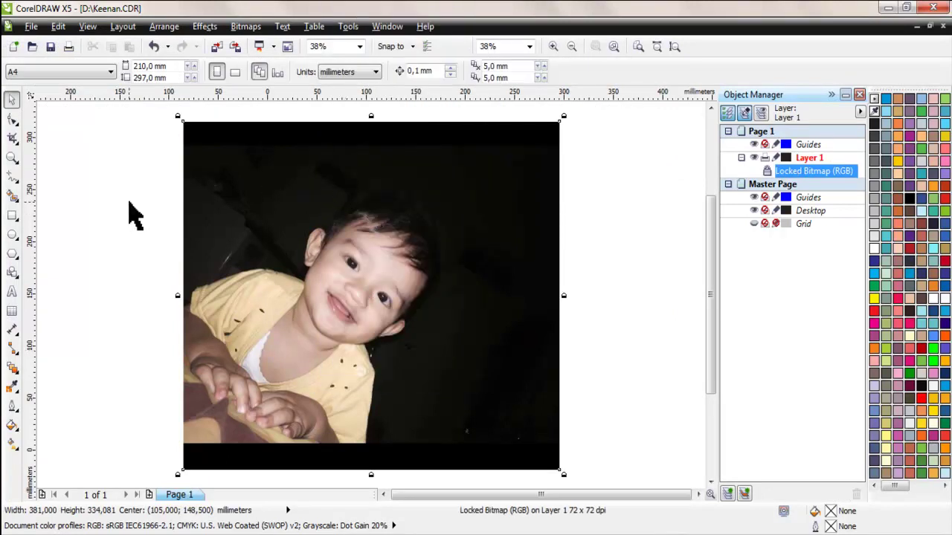
Choose the Pen tool and zoom in around the baby's face
right_click(23, 193)
key(Escape)
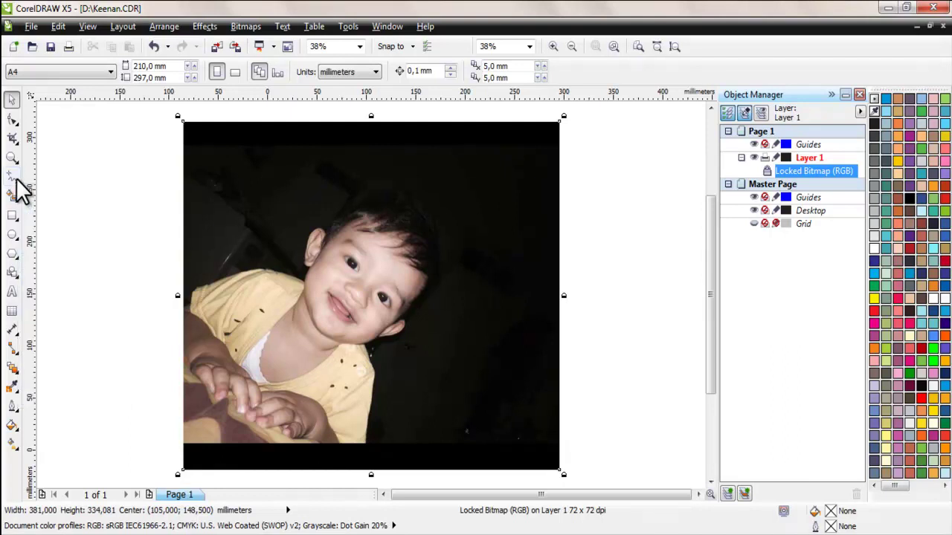
click(18, 182)
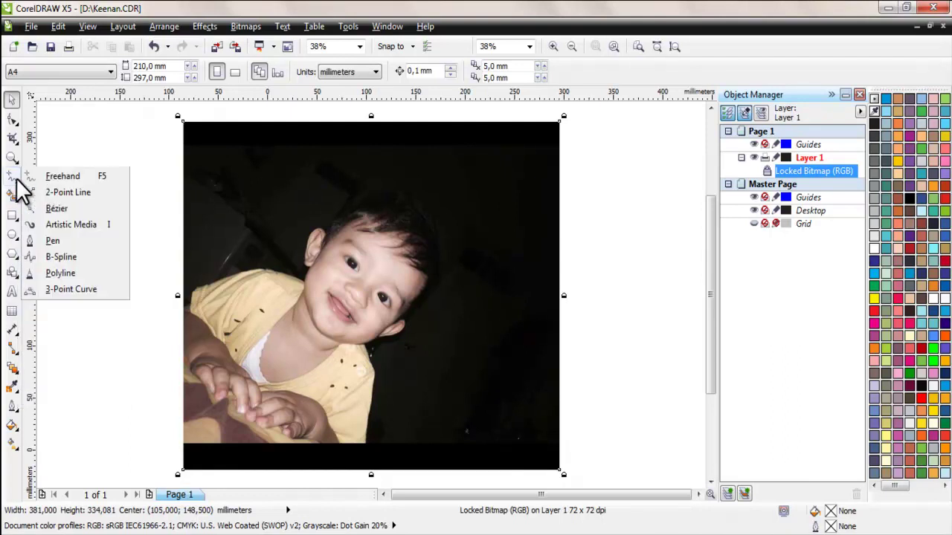
click(58, 238)
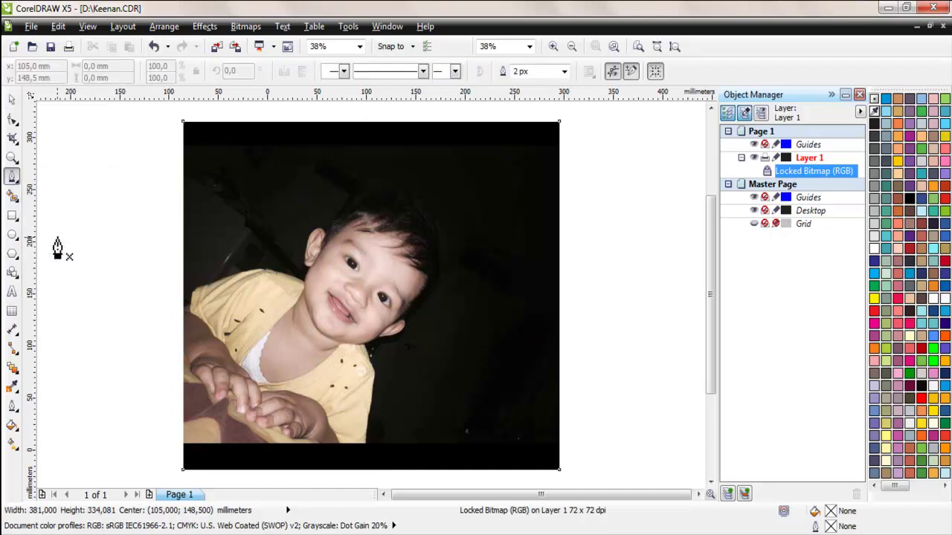
click(11, 157)
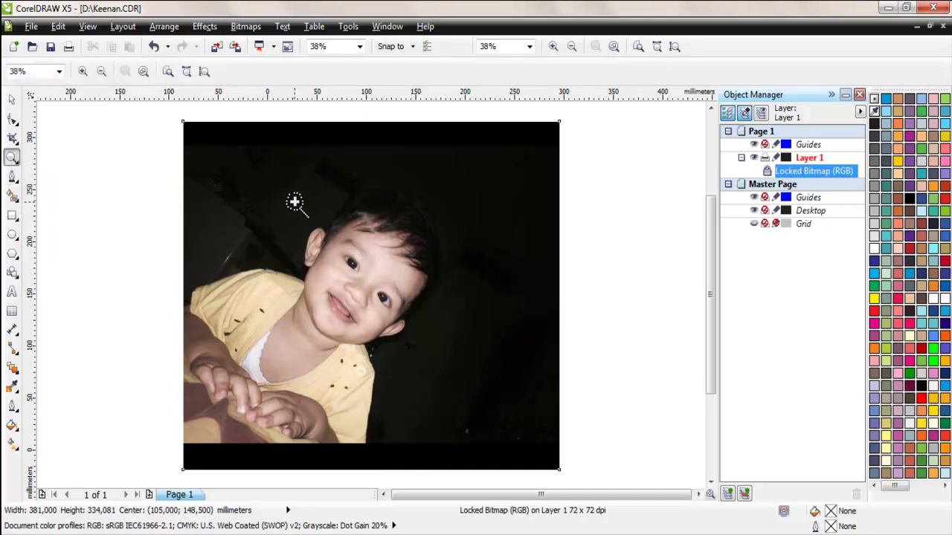
drag(292, 185, 449, 362)
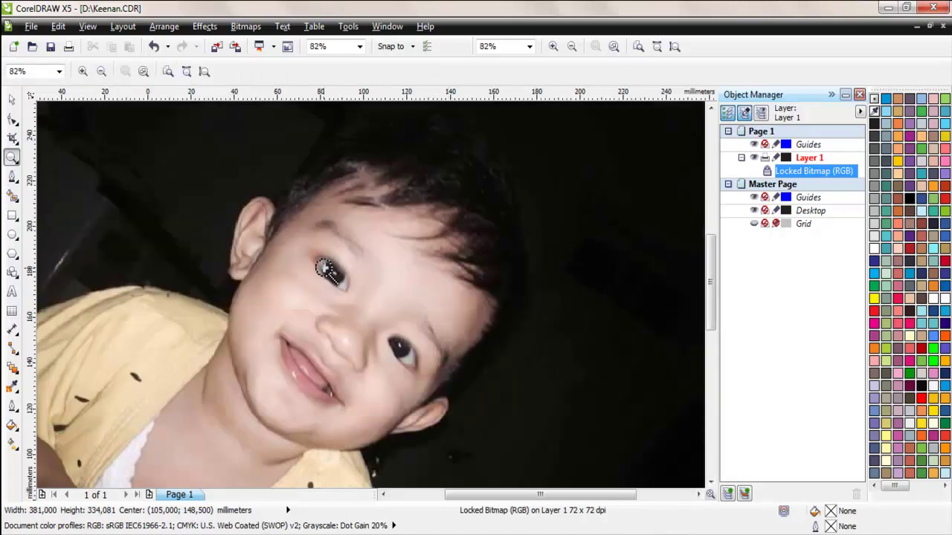
With the Pen, trace the face outline from the forehead down the cheek to the jaw
click(12, 176)
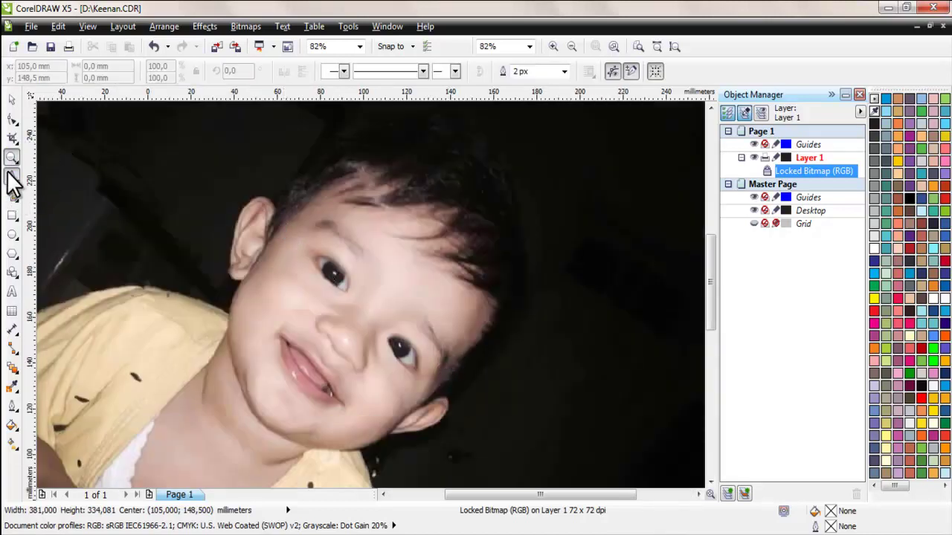
click(321, 176)
click(268, 240)
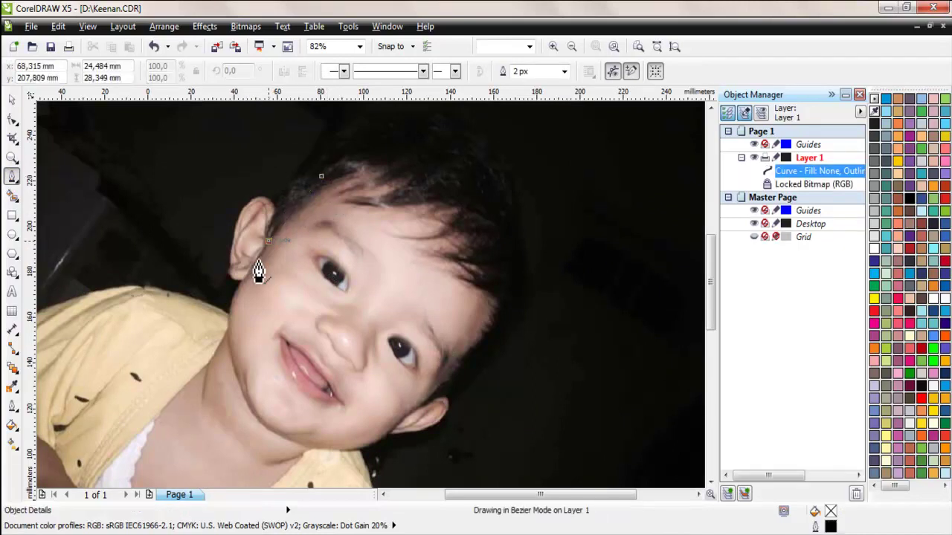
click(237, 283)
click(227, 313)
click(230, 336)
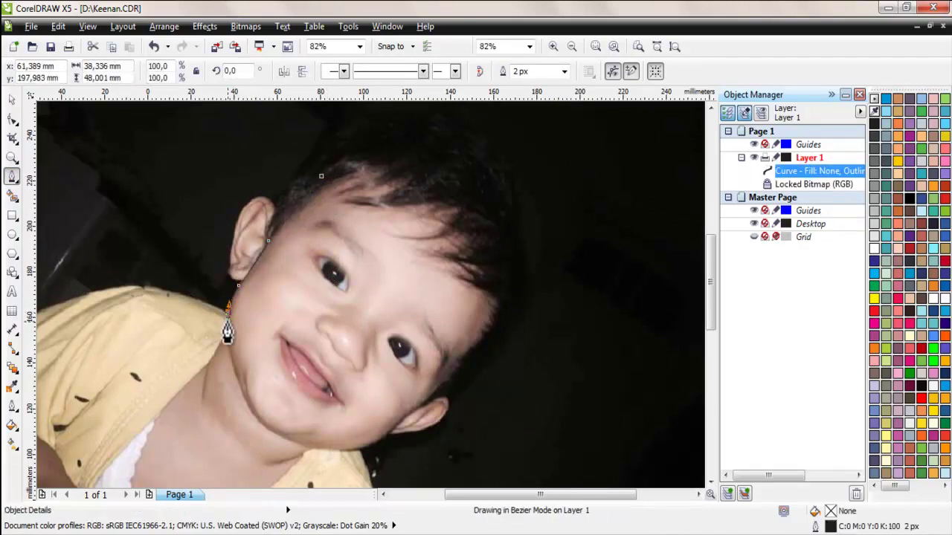
click(230, 361)
click(245, 402)
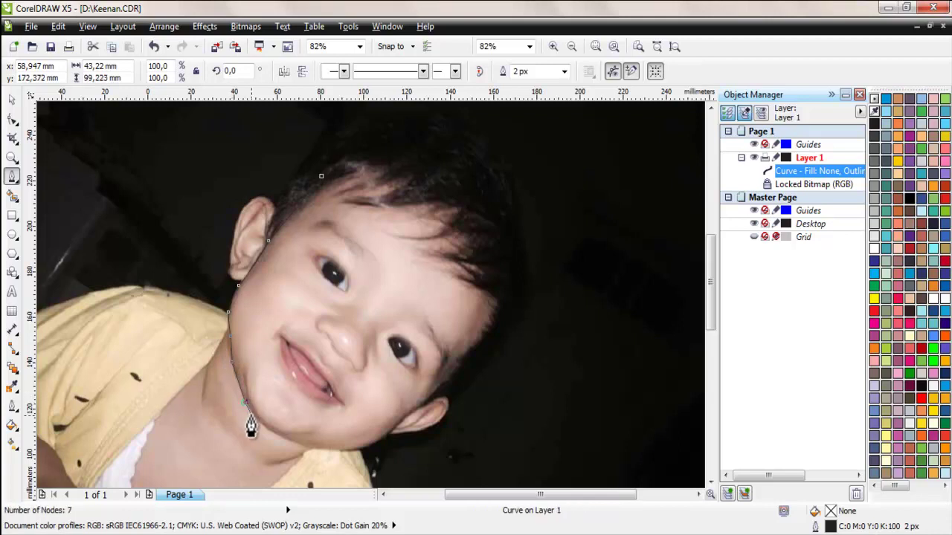
click(271, 433)
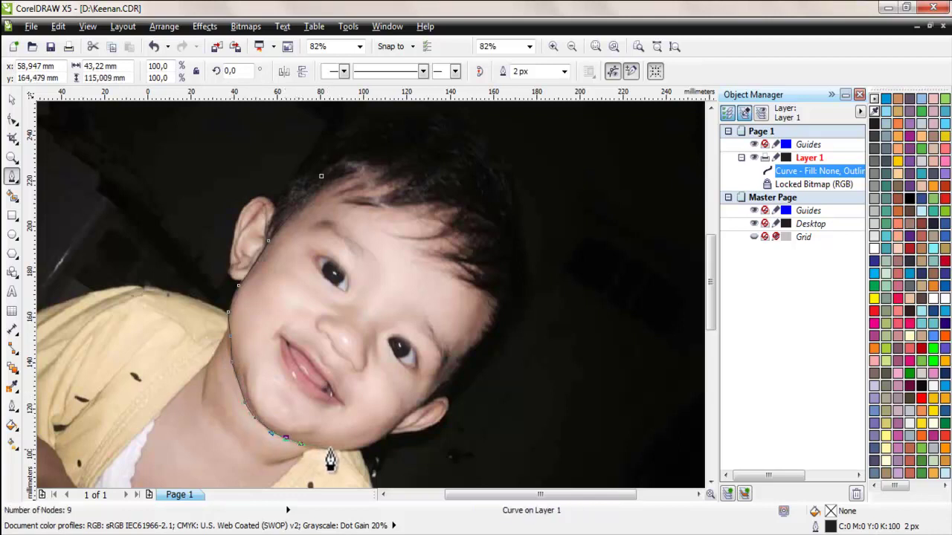
click(329, 450)
Carry the outline up the jaw and over the hairline, closing it at the forehead
click(369, 446)
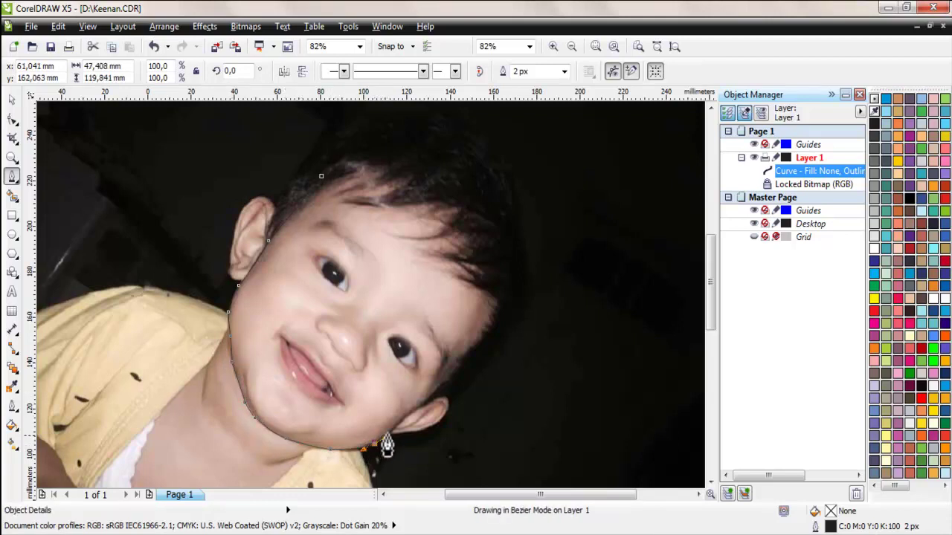
click(410, 408)
click(443, 384)
click(478, 352)
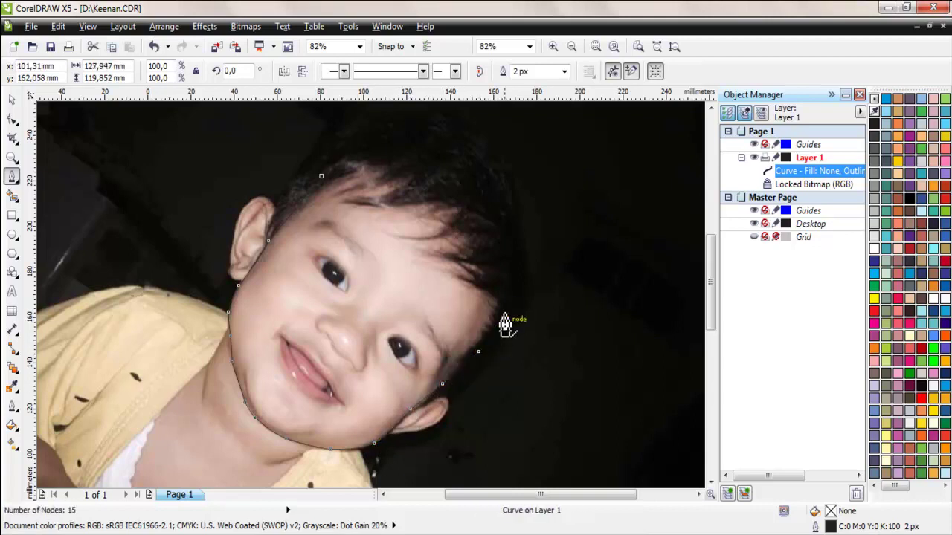
click(504, 319)
click(505, 242)
click(460, 189)
click(402, 141)
click(340, 148)
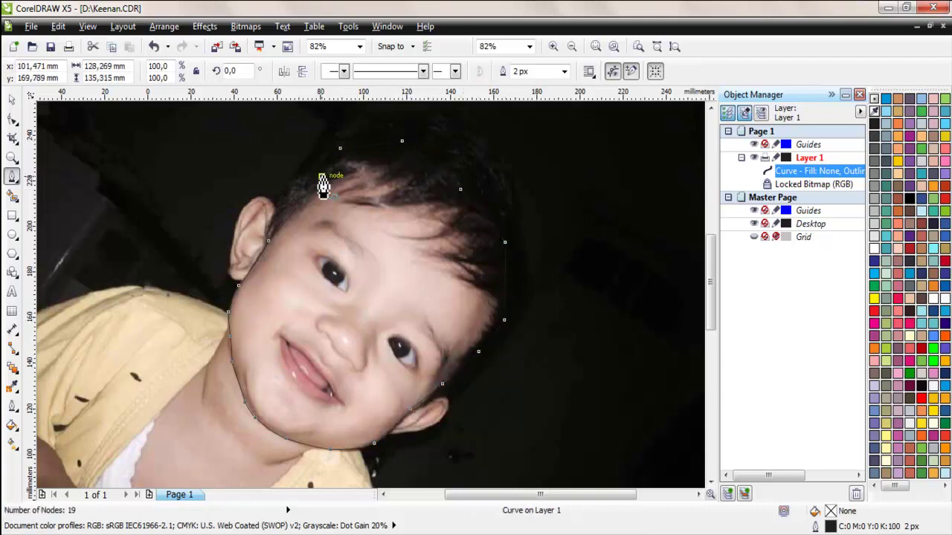
click(321, 176)
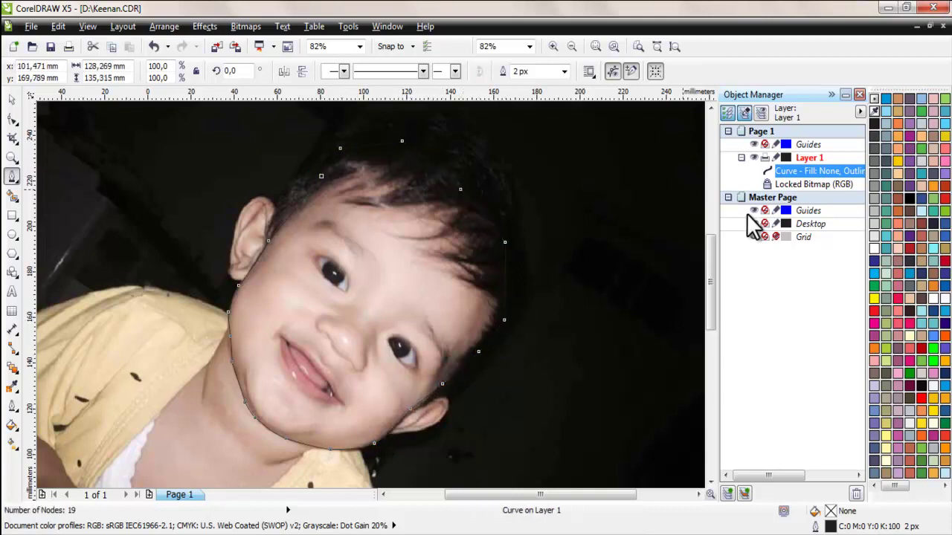
Give the face outline a cyan 16 px stroke
right_click(876, 274)
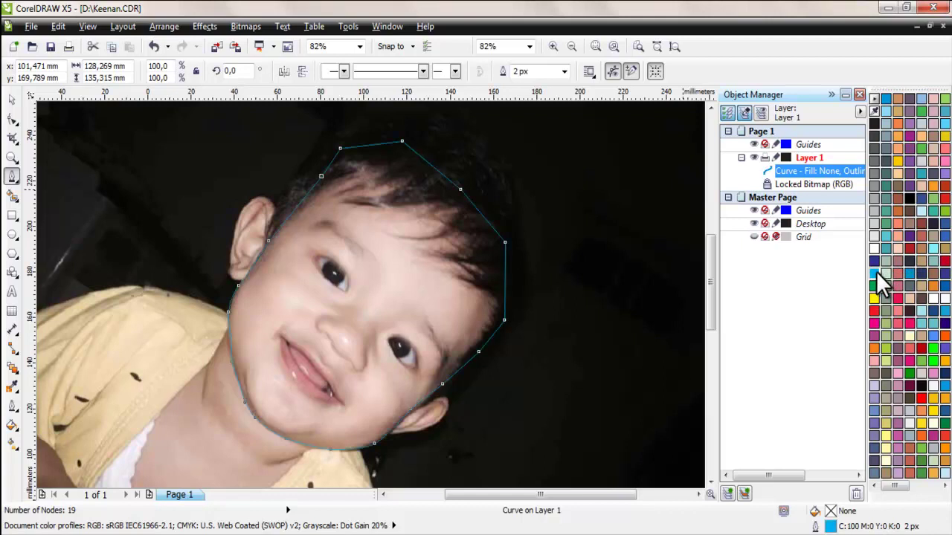
click(565, 71)
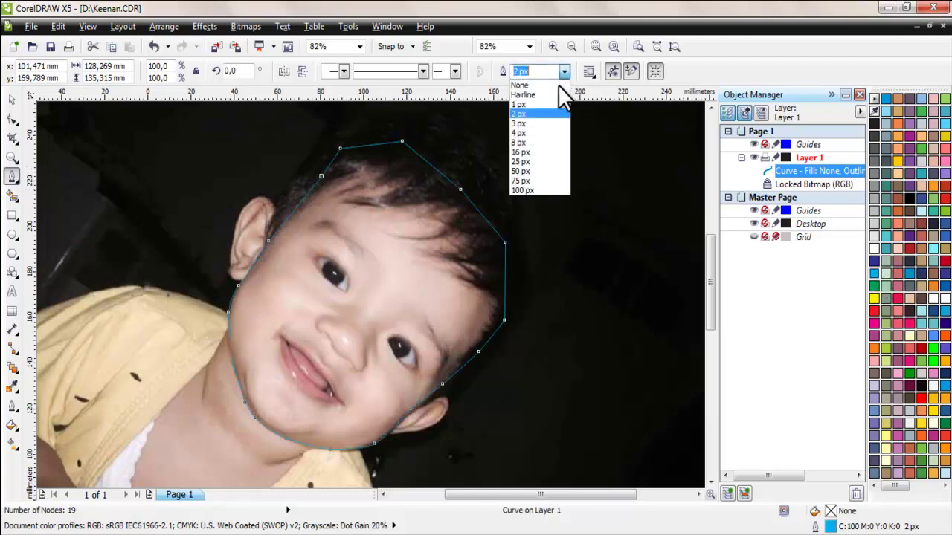
click(535, 151)
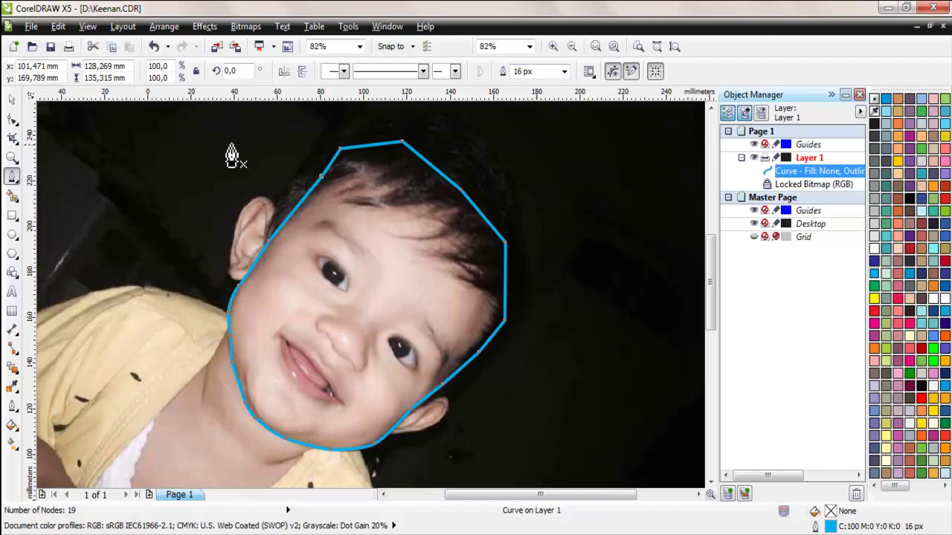
Delete two surplus chin nodes from the face outline
click(12, 119)
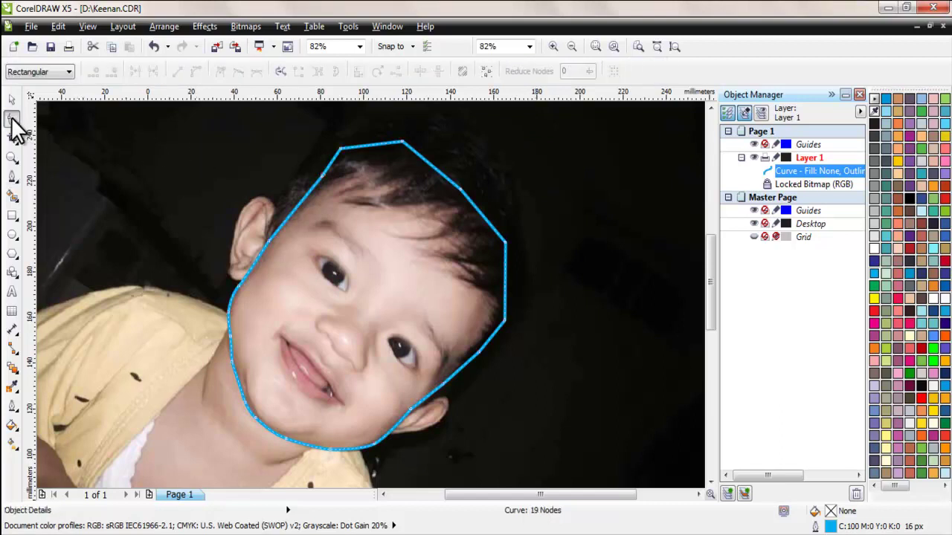
double_click(230, 368)
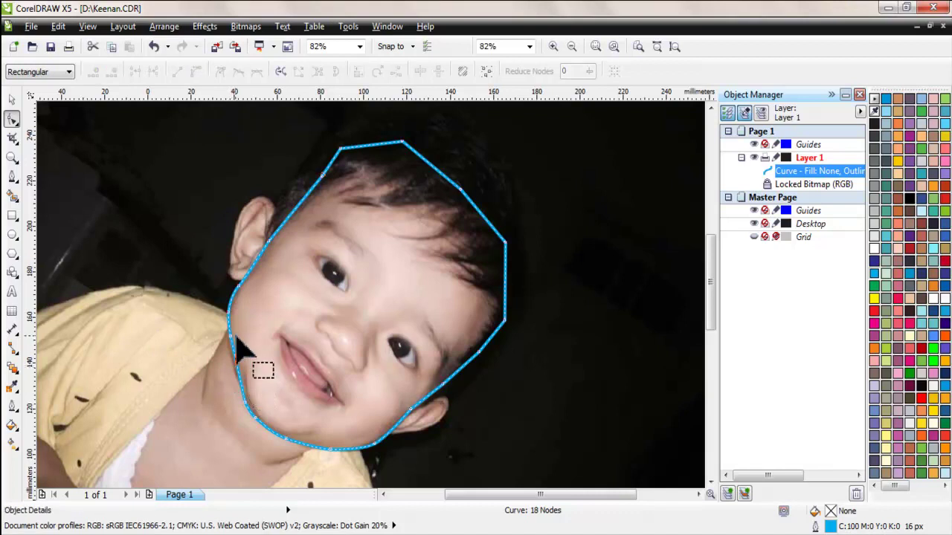
double_click(268, 437)
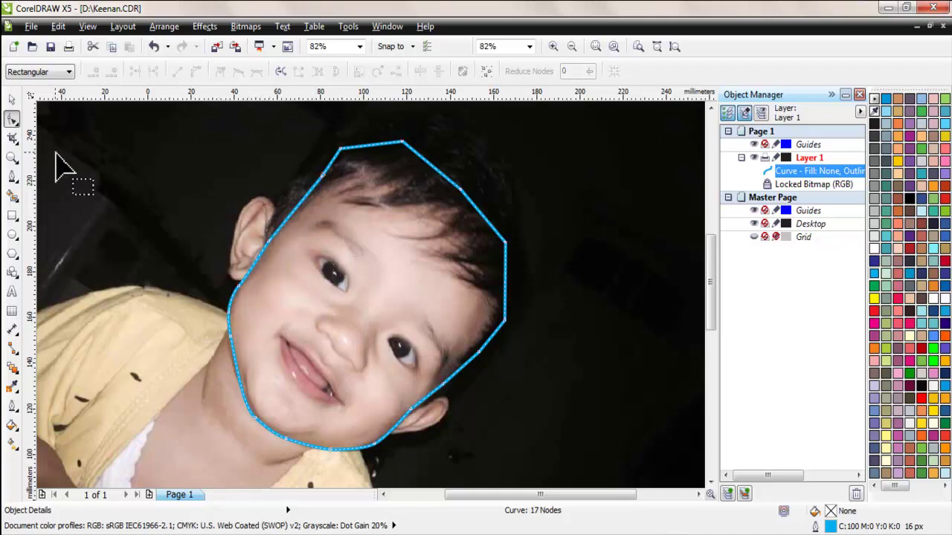
click(13, 100)
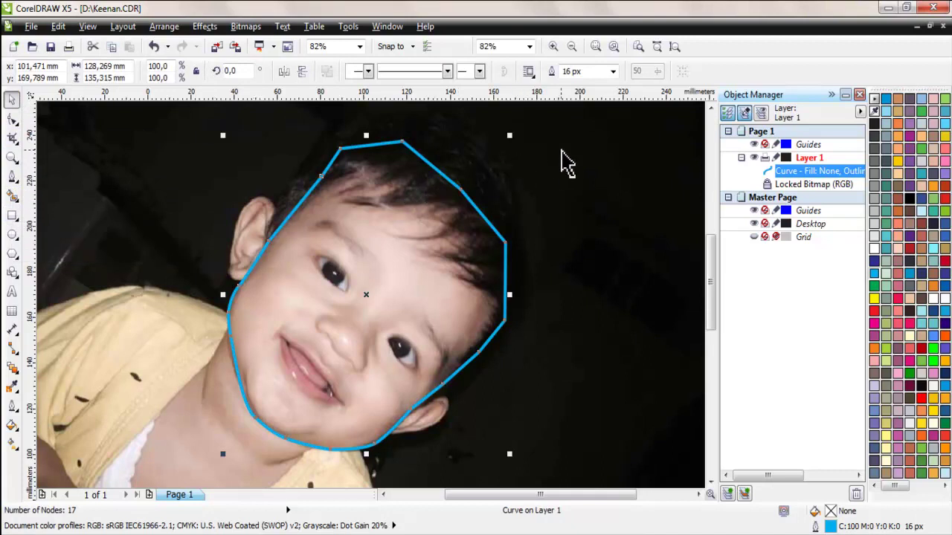
Sample the baby's skin colour from the photo, test it as face fill, then undo
click(874, 110)
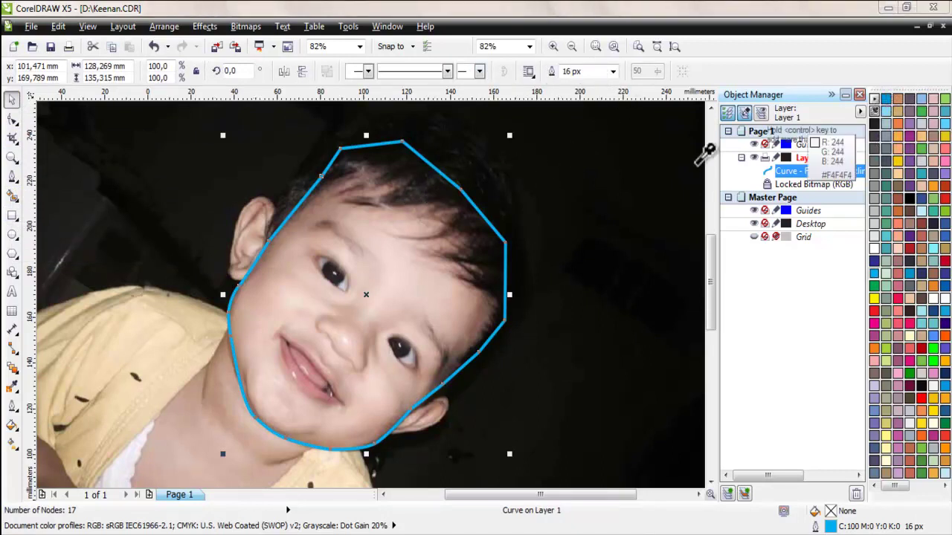
click(399, 271)
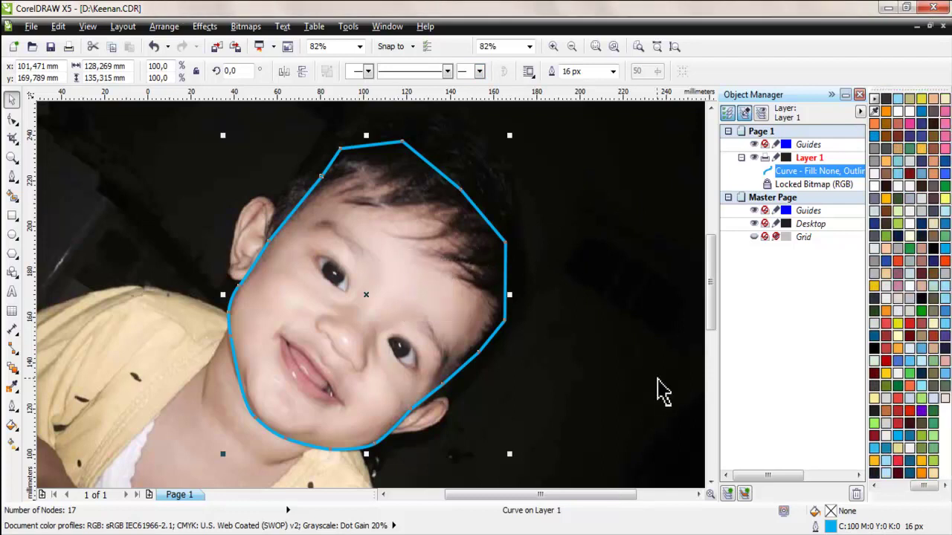
click(943, 401)
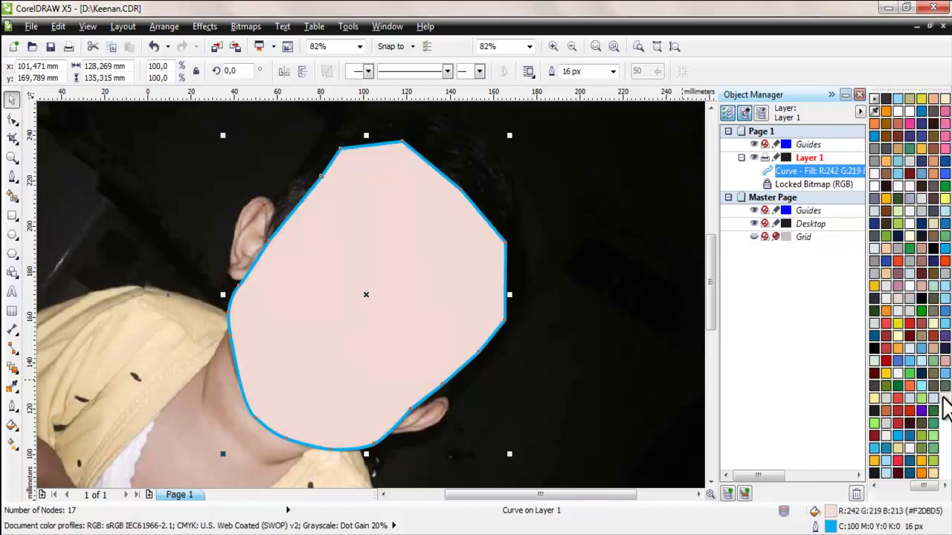
key(ctrl+z)
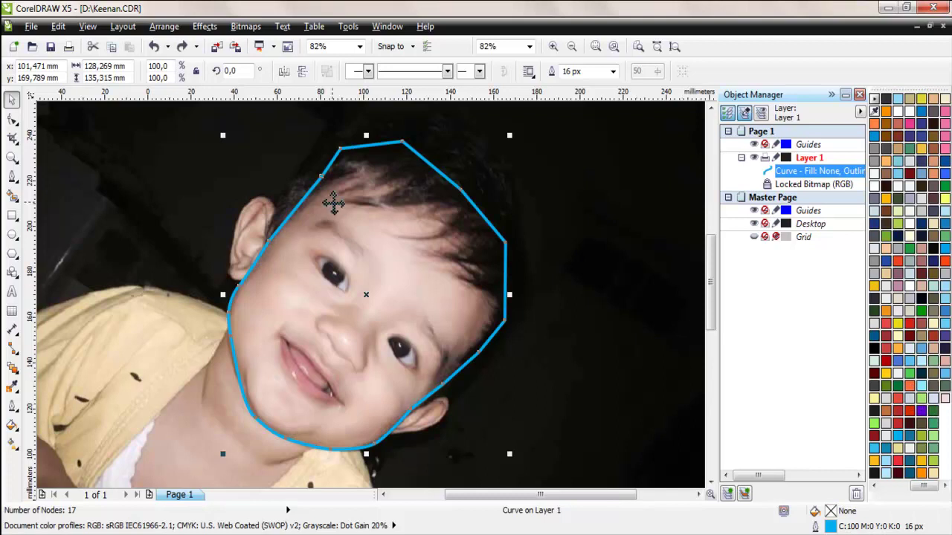
click(12, 177)
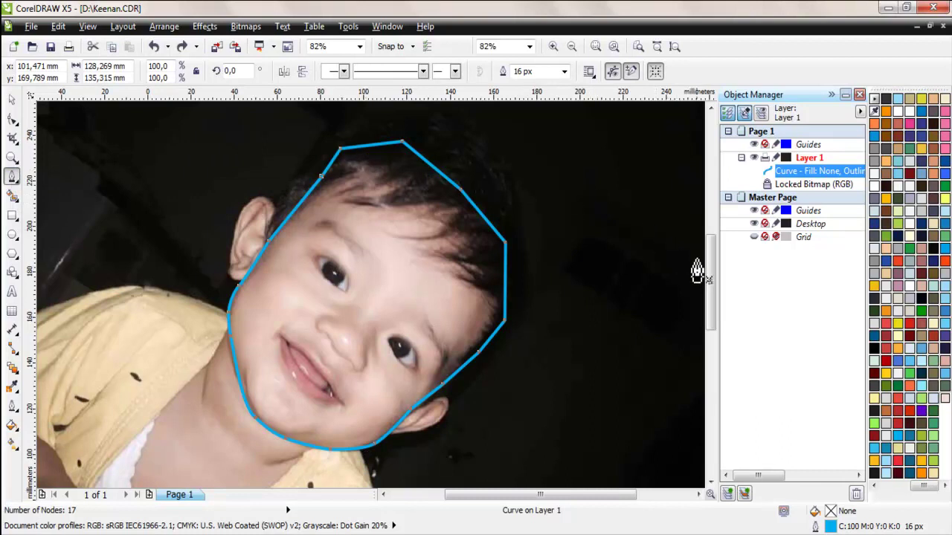
drag(710, 269, 711, 264)
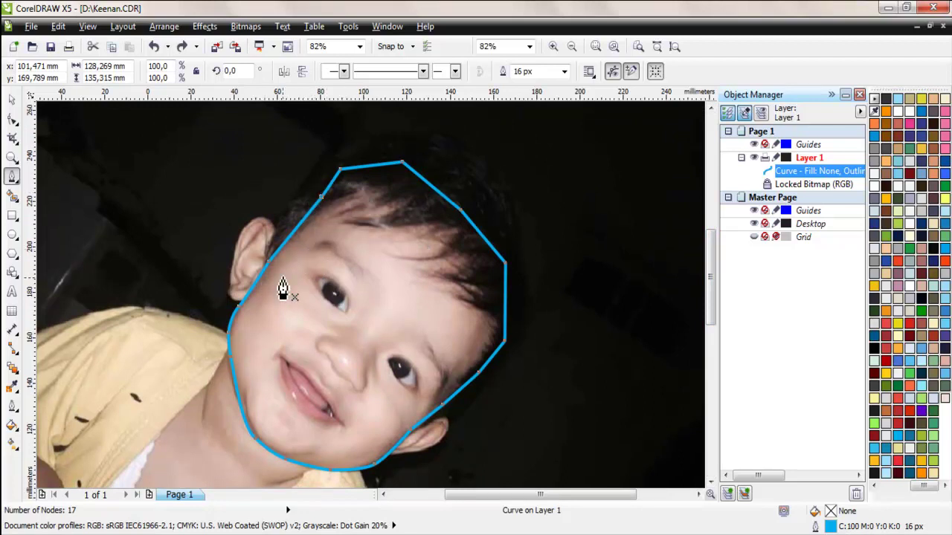
Trace the hair outline over the crown and down the right side to the lower cheek
click(276, 220)
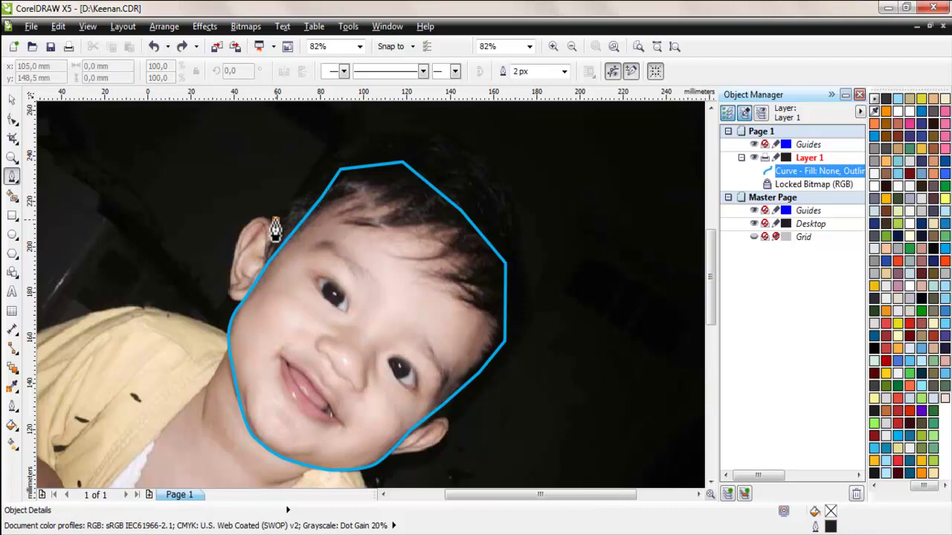
click(301, 186)
click(327, 150)
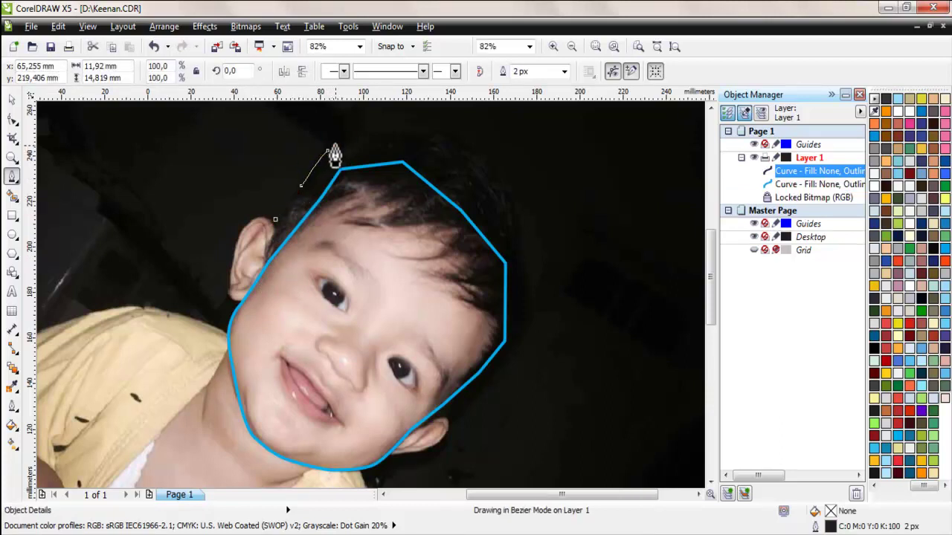
drag(382, 134, 467, 146)
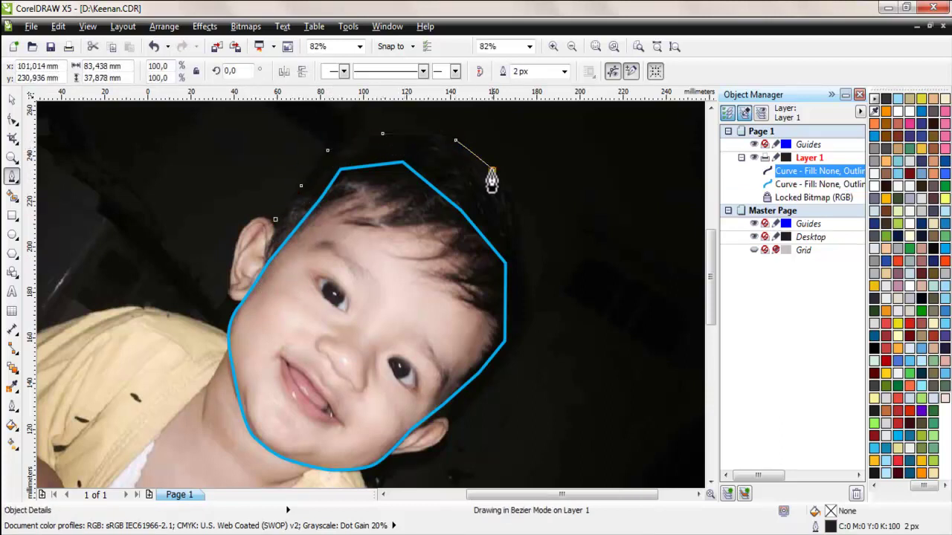
click(491, 169)
drag(506, 201, 515, 245)
click(519, 250)
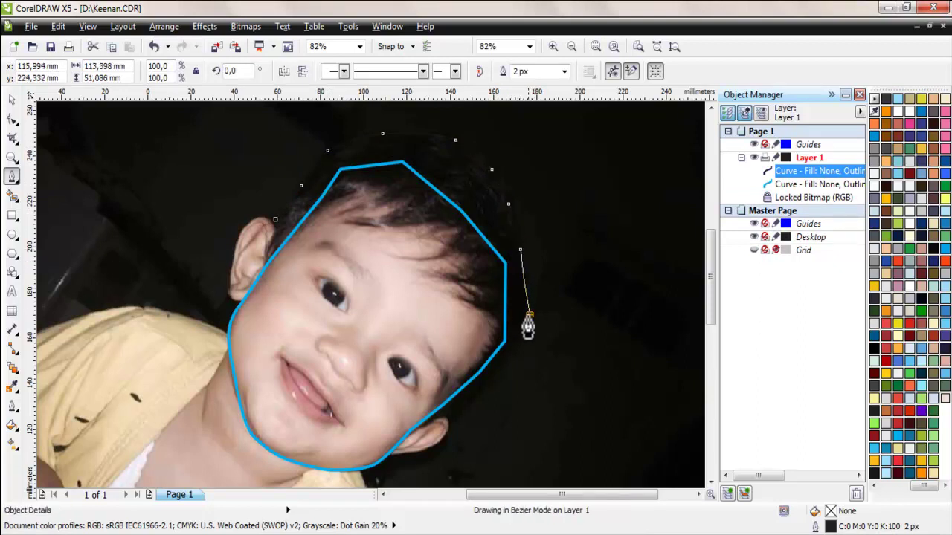
click(528, 315)
click(500, 363)
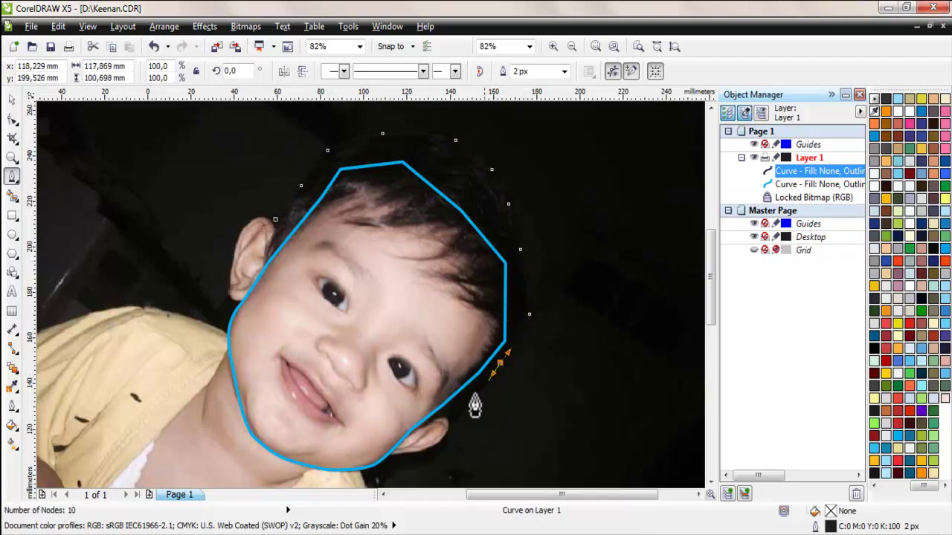
click(438, 417)
click(411, 430)
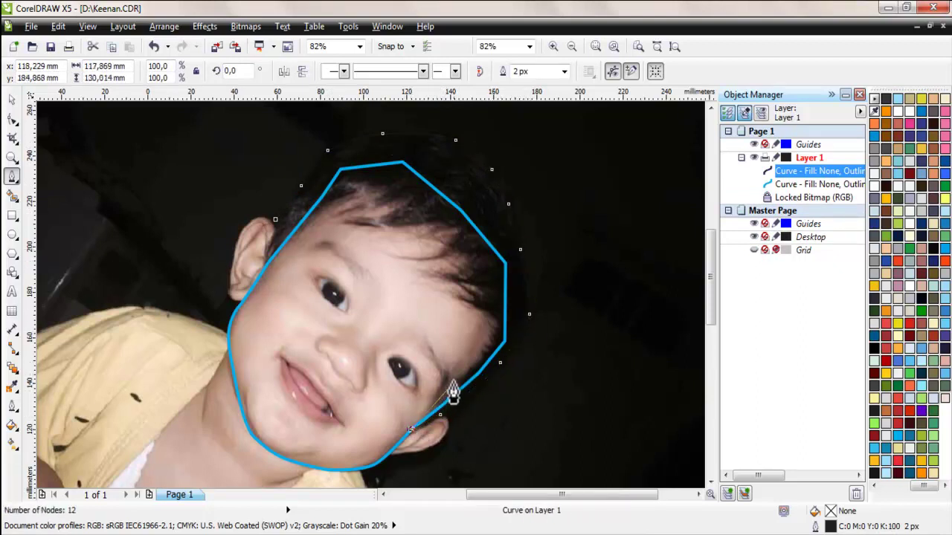
Bring the hair outline back up the face edge and shape a spiky strand above the eye
click(463, 378)
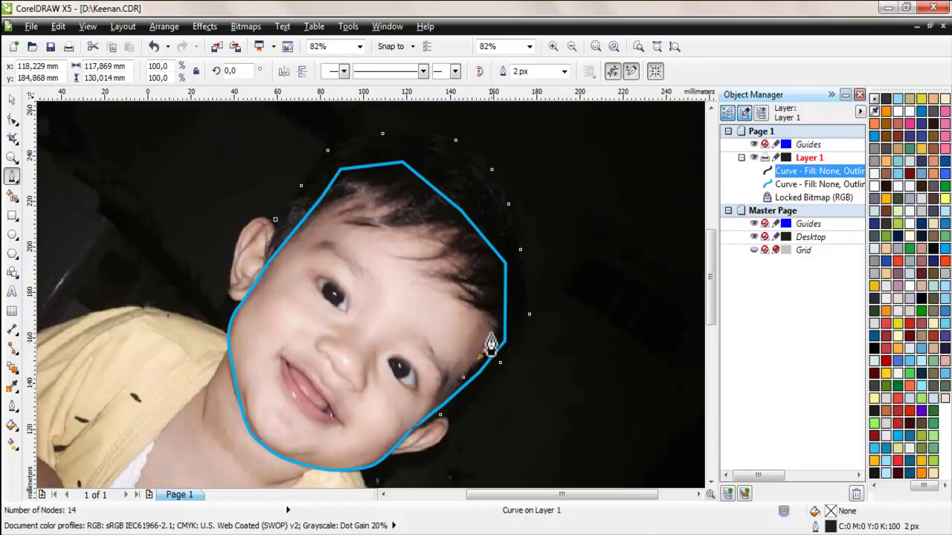
click(484, 349)
click(493, 325)
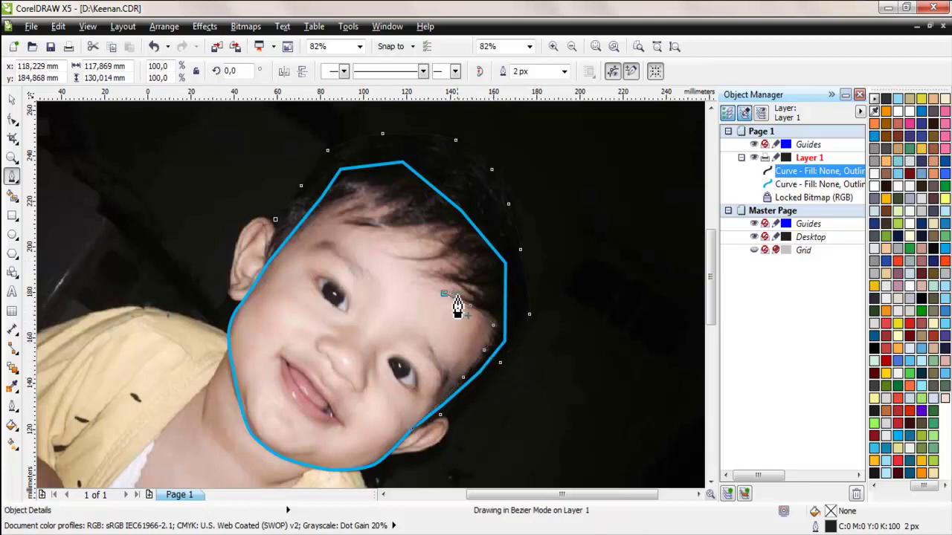
click(470, 304)
click(458, 304)
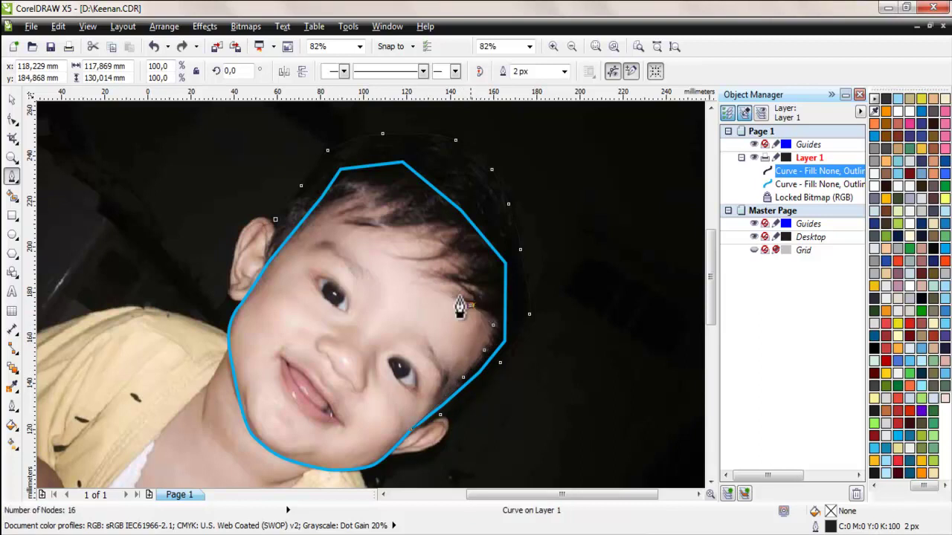
drag(429, 289, 480, 304)
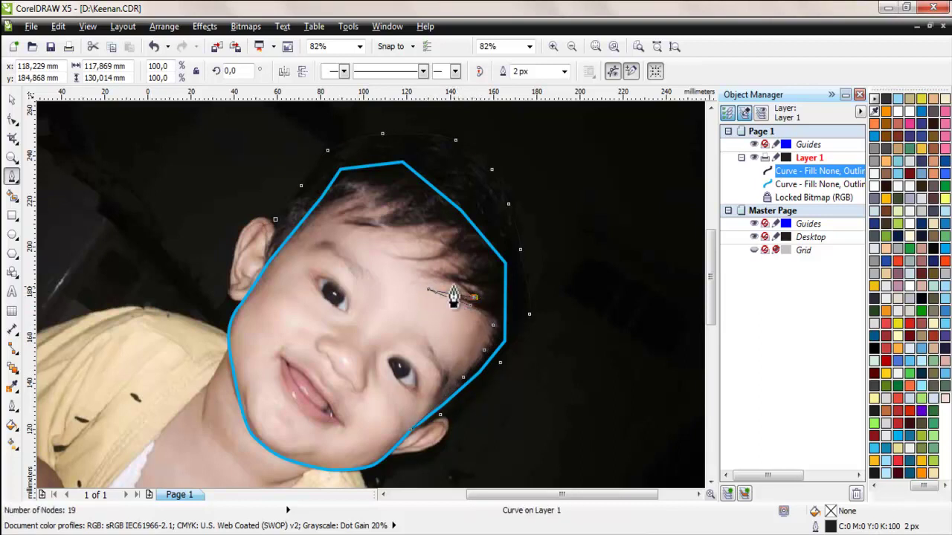
click(483, 298)
click(428, 287)
Draw the short fringe strands along the hairline from the eyebrow toward the ear
mouse_move(428, 288)
mouse_down()
mouse_move(434, 273)
mouse_move(452, 269)
mouse_move(448, 256)
mouse_up()
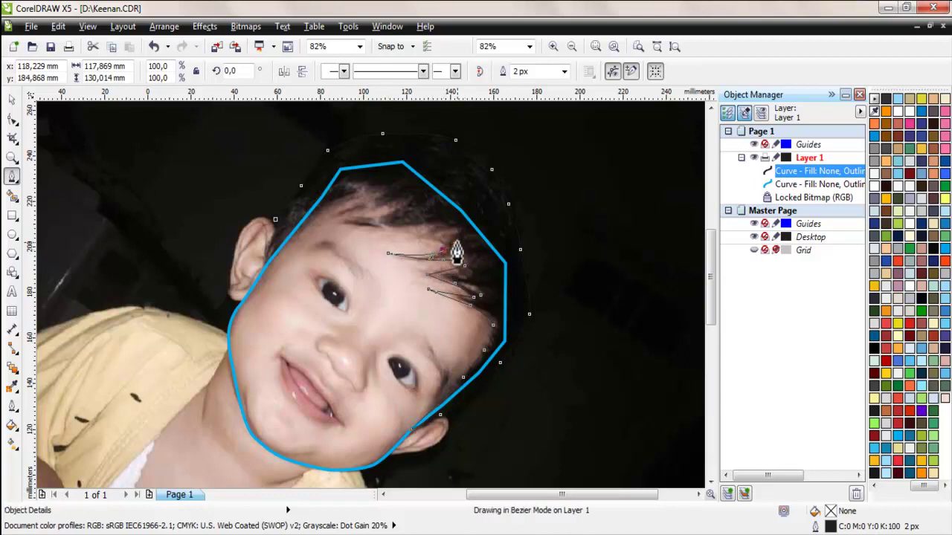
double_click(412, 238)
click(436, 221)
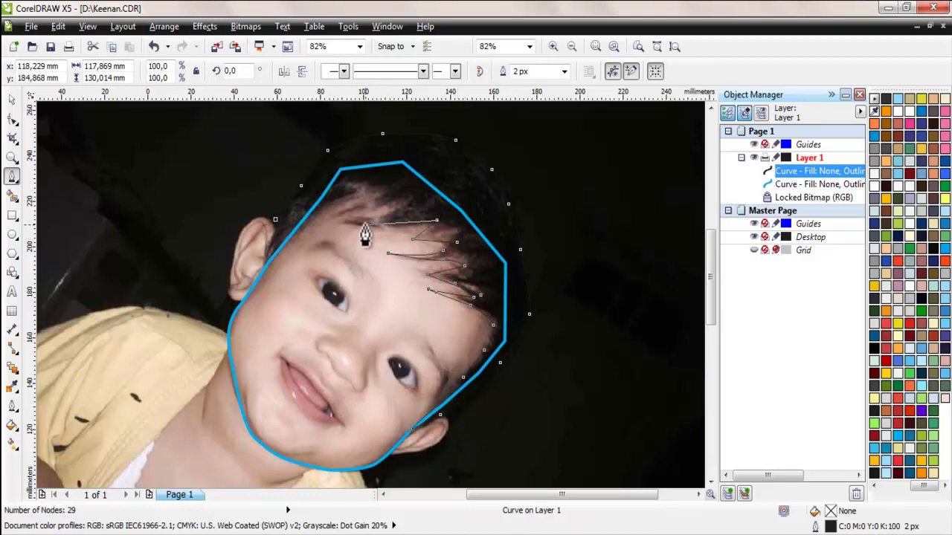
click(364, 223)
double_click(339, 217)
click(387, 216)
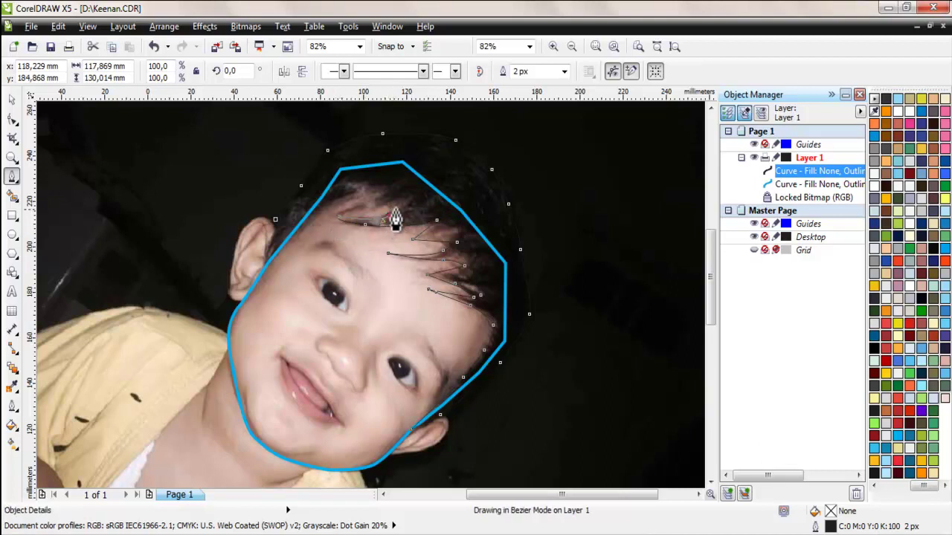
double_click(402, 199)
click(360, 197)
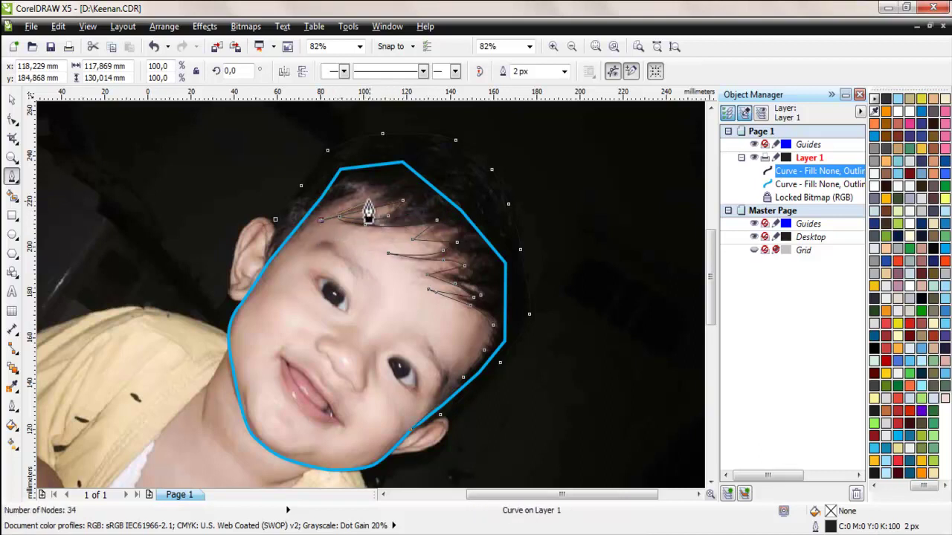
click(333, 205)
double_click(311, 211)
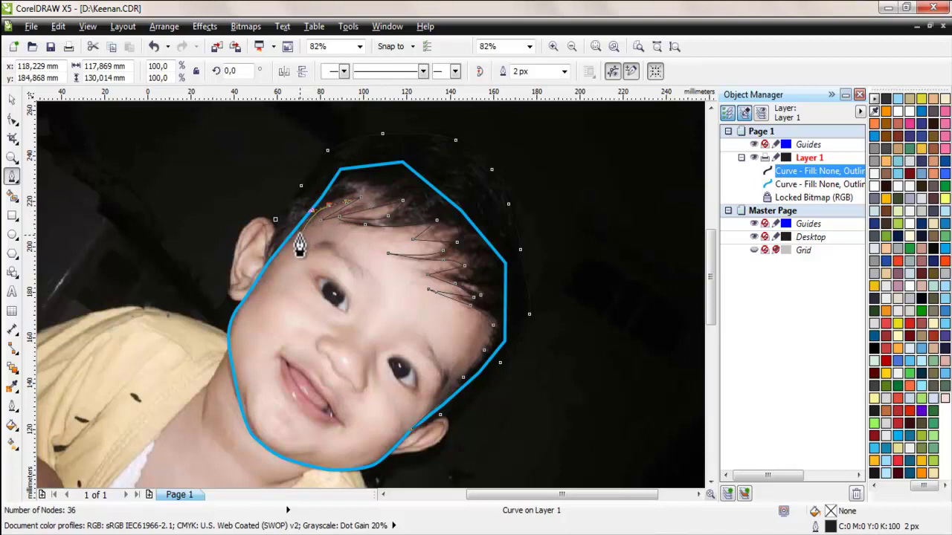
click(298, 230)
double_click(293, 246)
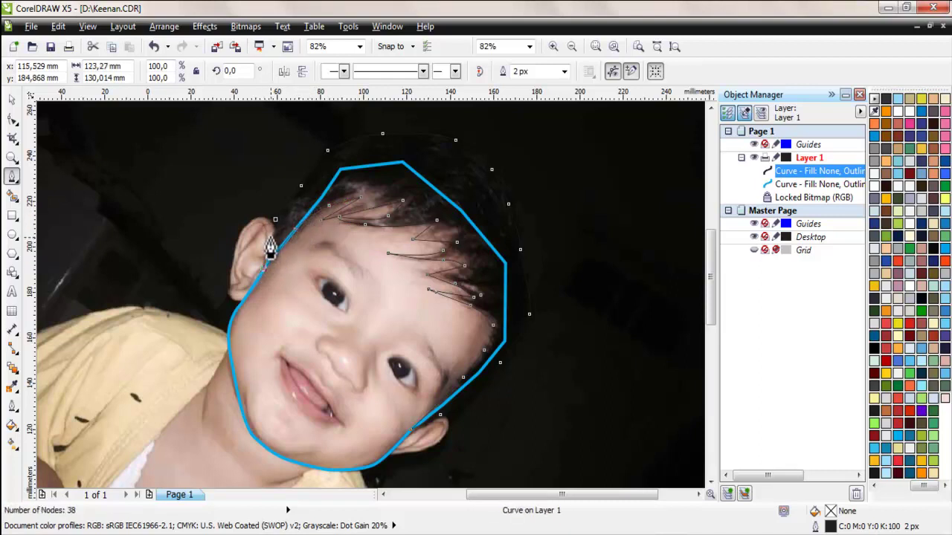
click(271, 244)
double_click(272, 238)
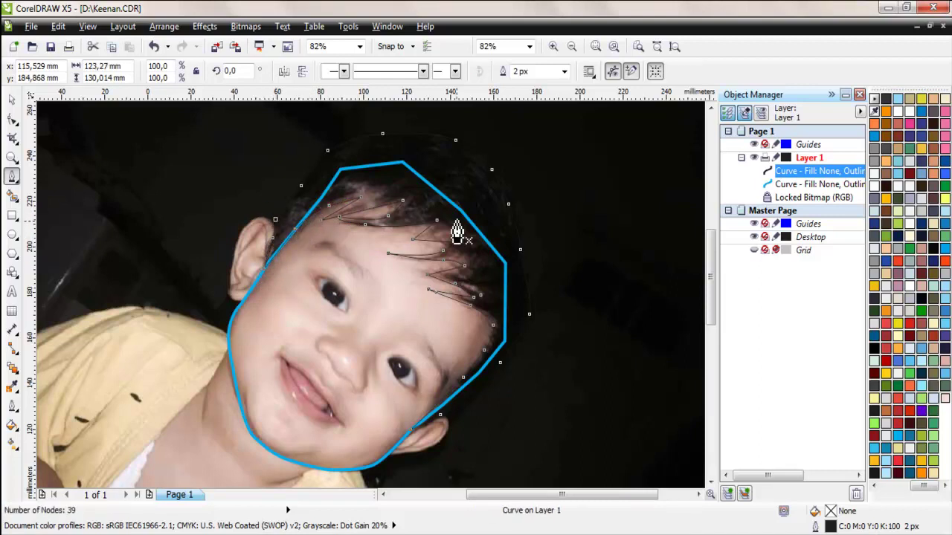
Give the hair curves a golden-yellow 16 px outline
right_click(872, 285)
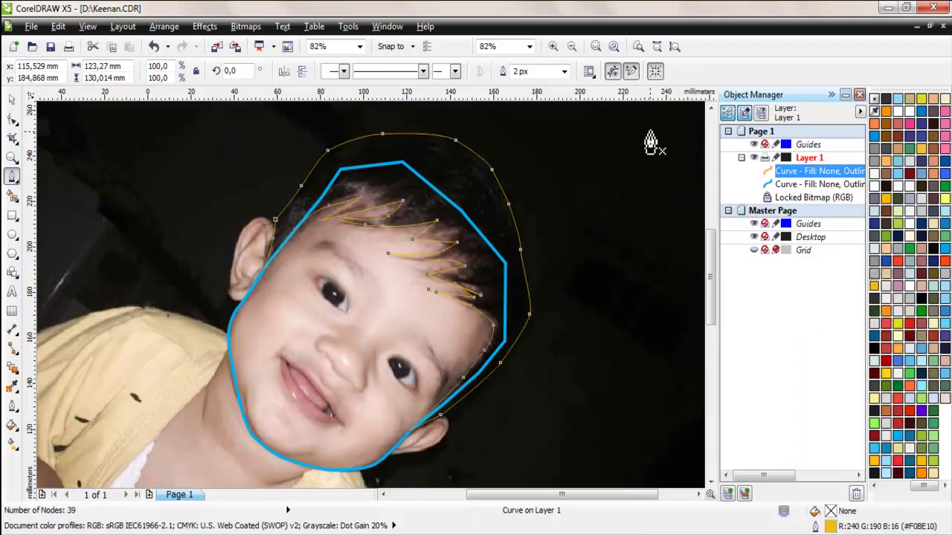
click(565, 72)
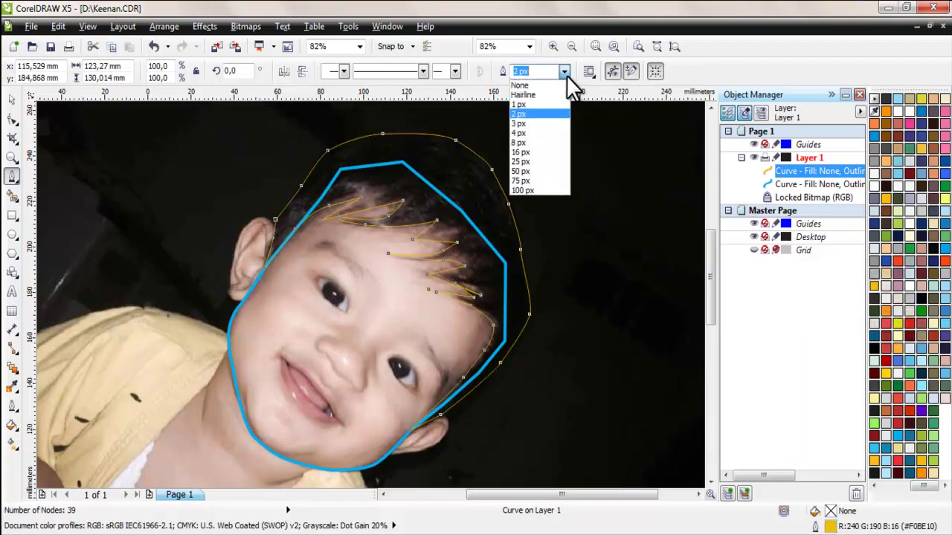
click(538, 153)
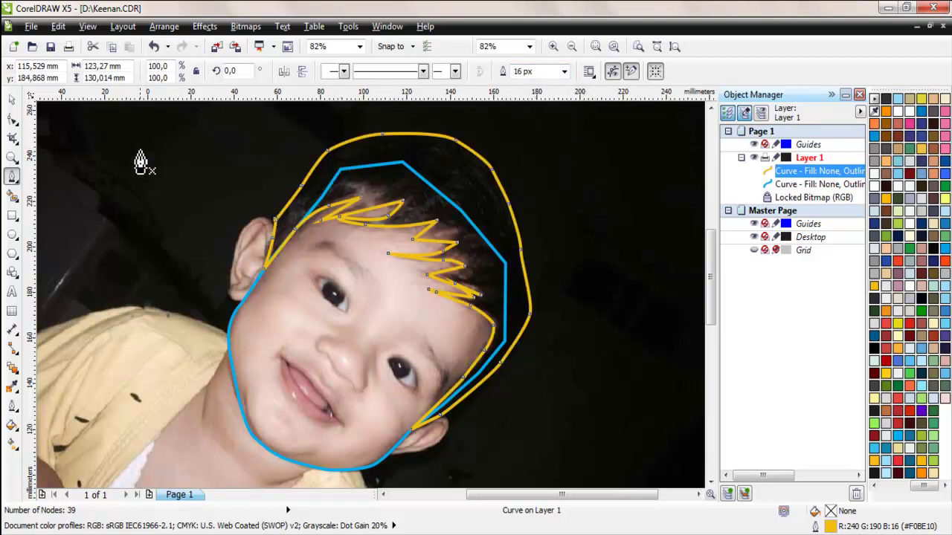
click(12, 102)
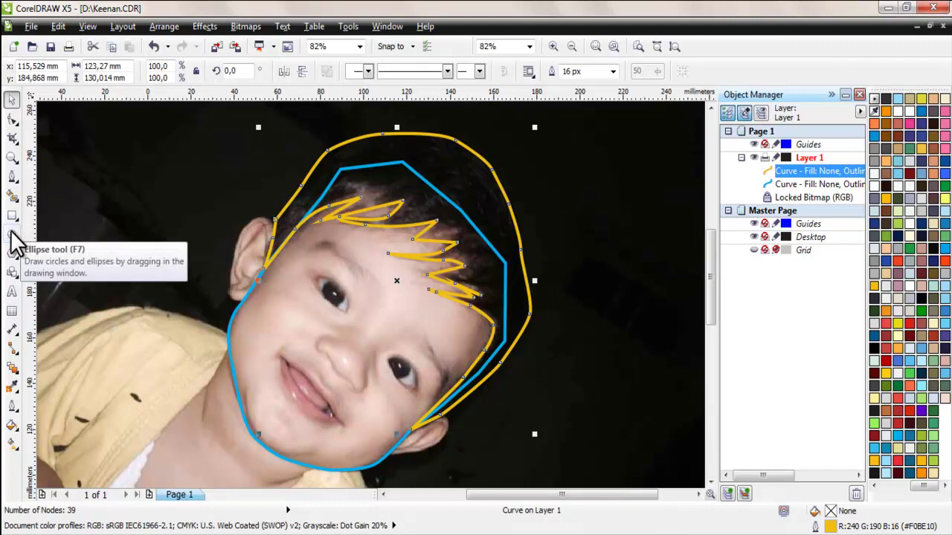
Zoom to 276% on the ear left of the face, with the Bezier tool ready
click(12, 177)
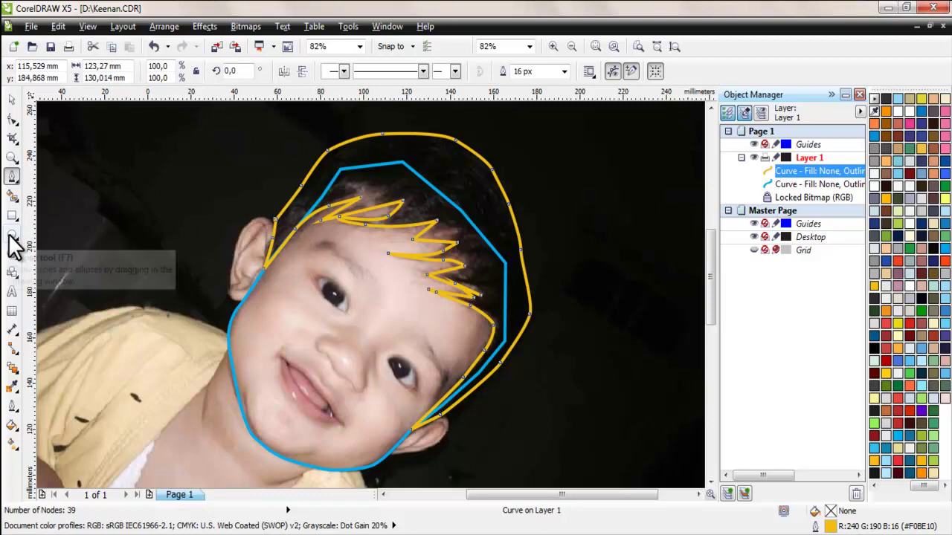
click(12, 156)
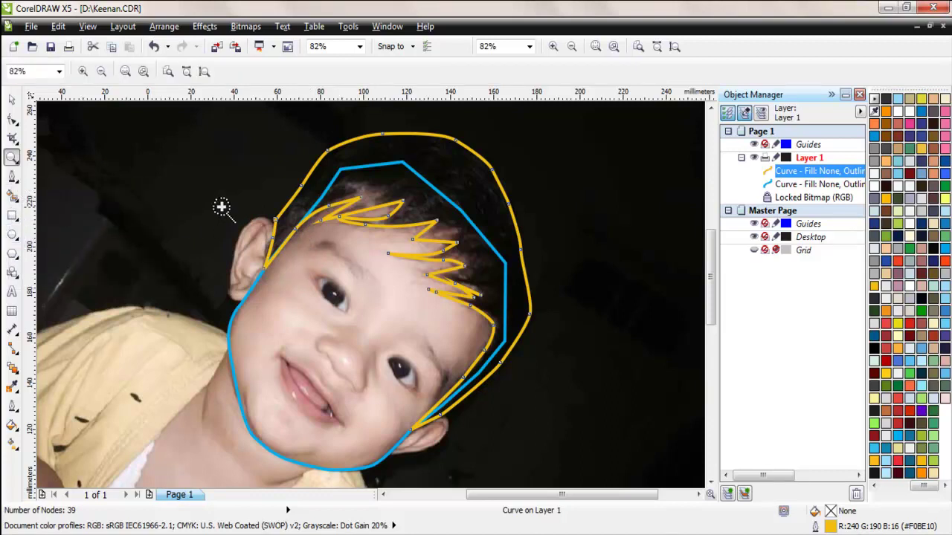
drag(215, 203, 280, 319)
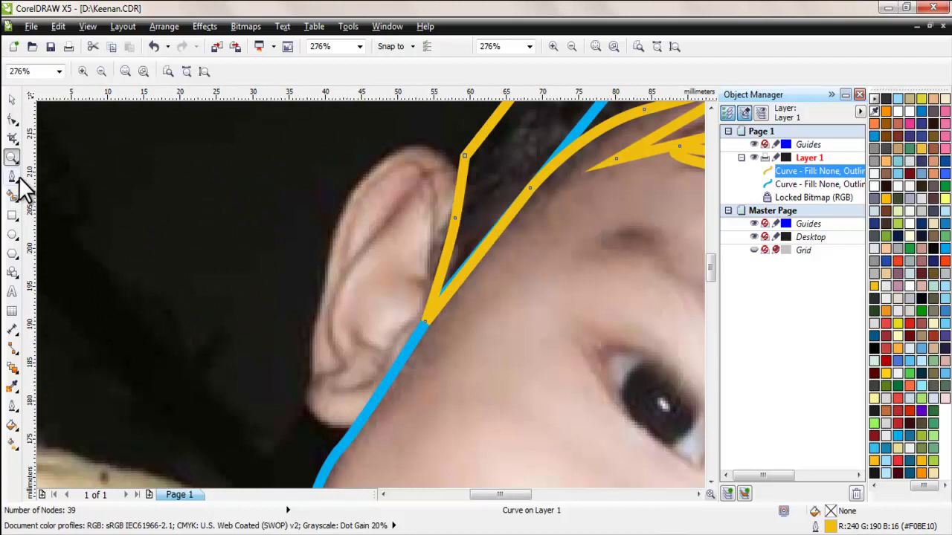
click(12, 176)
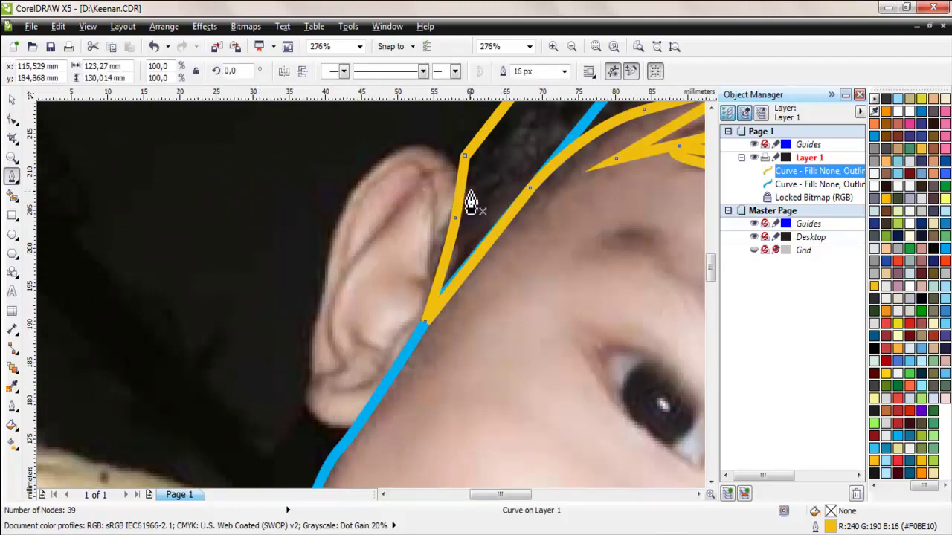
key(Escape)
Trace a closed Bezier curve around the ear, from its top edge around the earlobe
drag(422, 149, 407, 158)
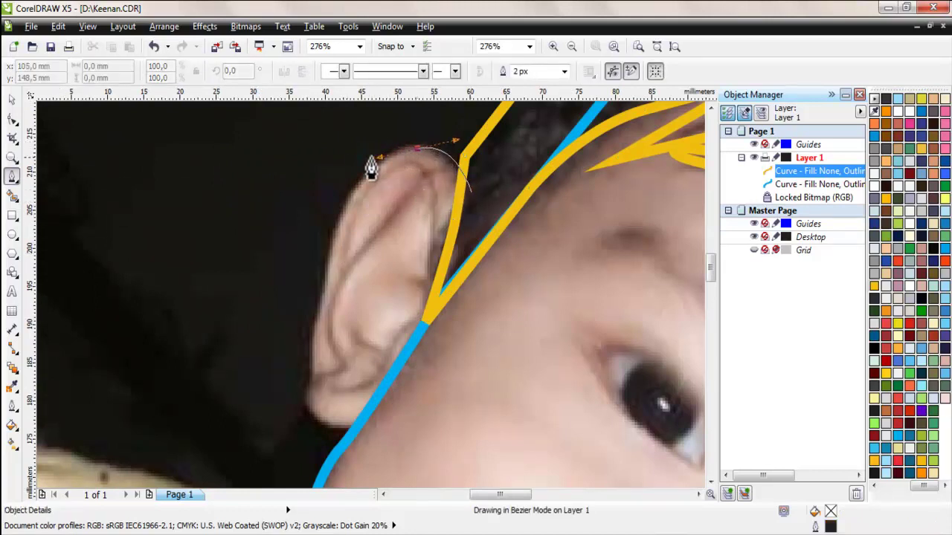
click(381, 165)
drag(352, 192, 265, 387)
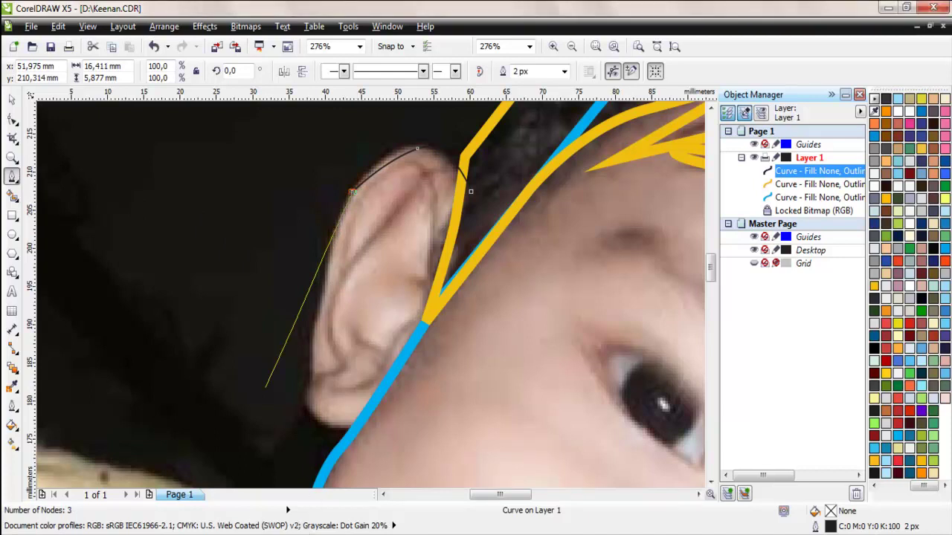
click(331, 242)
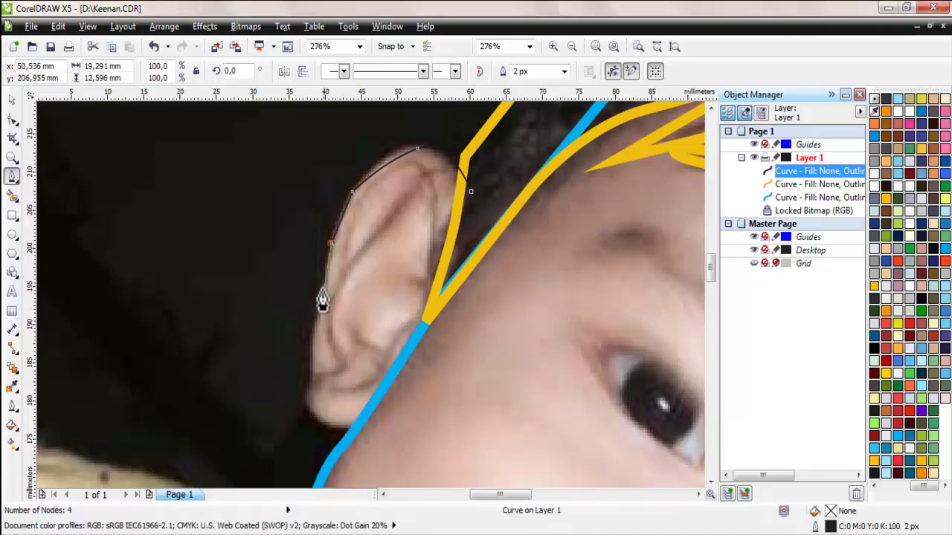
click(321, 290)
click(311, 328)
click(312, 362)
click(306, 388)
drag(304, 408, 314, 421)
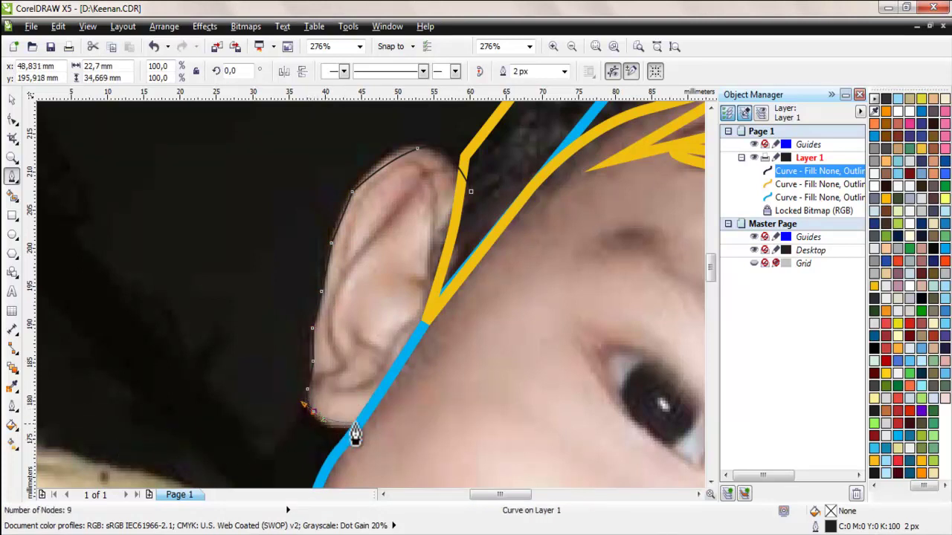
drag(366, 424, 456, 325)
click(471, 191)
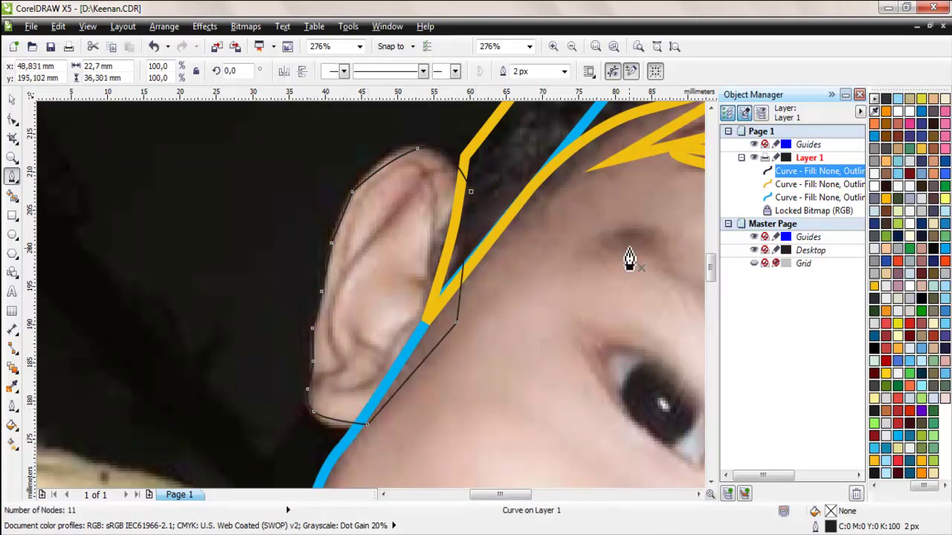
Give the ear outline a green 16 px stroke
right_click(910, 371)
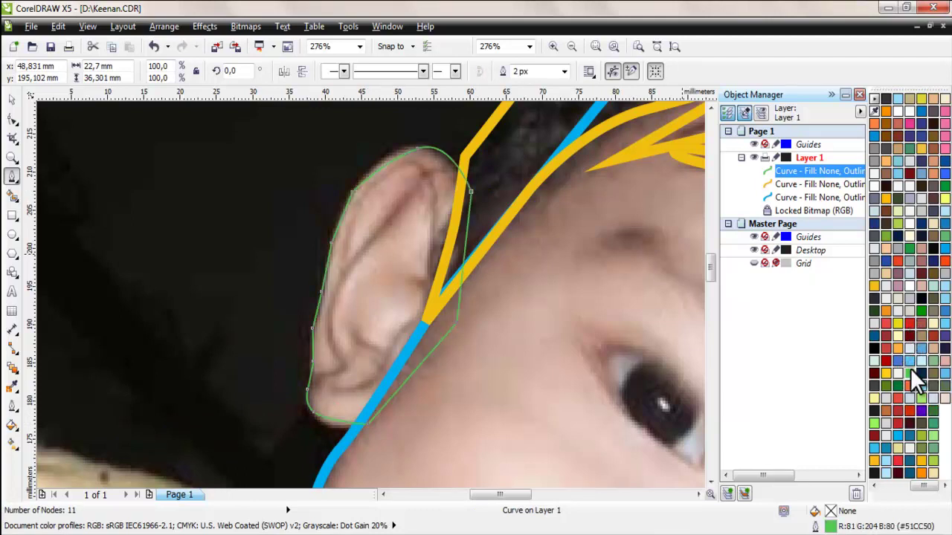
click(566, 71)
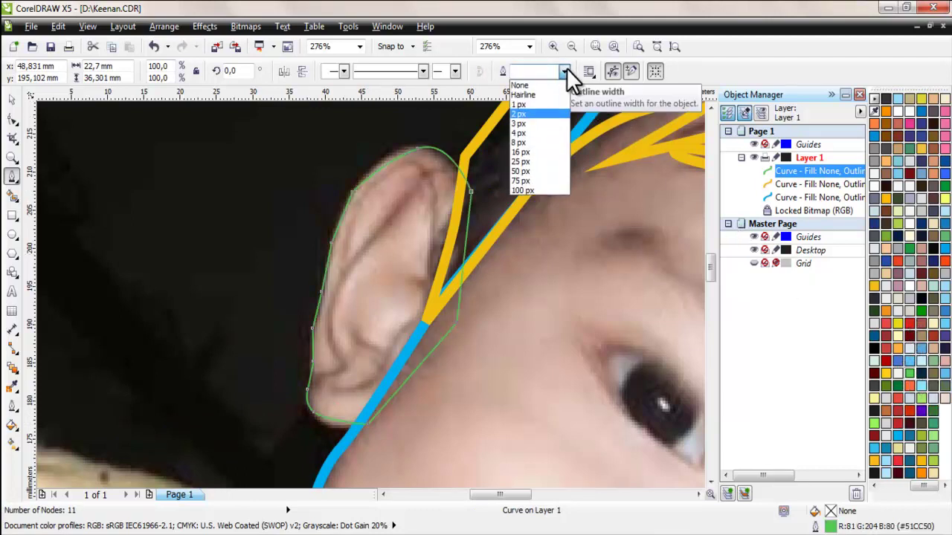
click(533, 156)
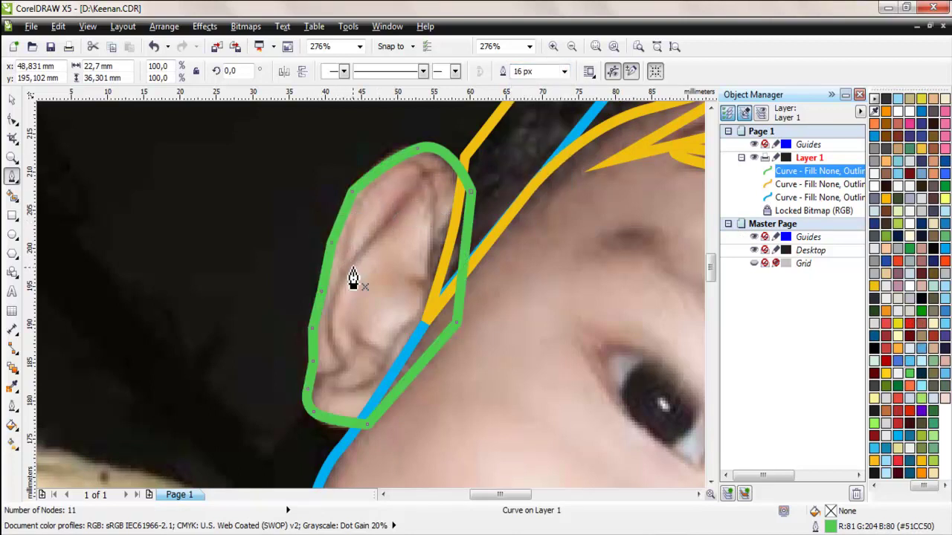
Draw two Bezier fold lines inside the ear outline
click(435, 221)
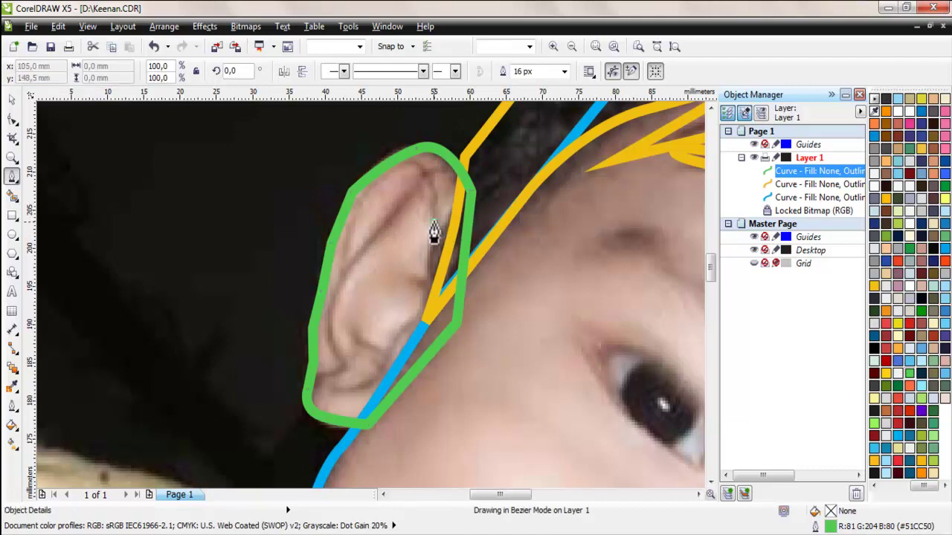
drag(420, 175, 409, 170)
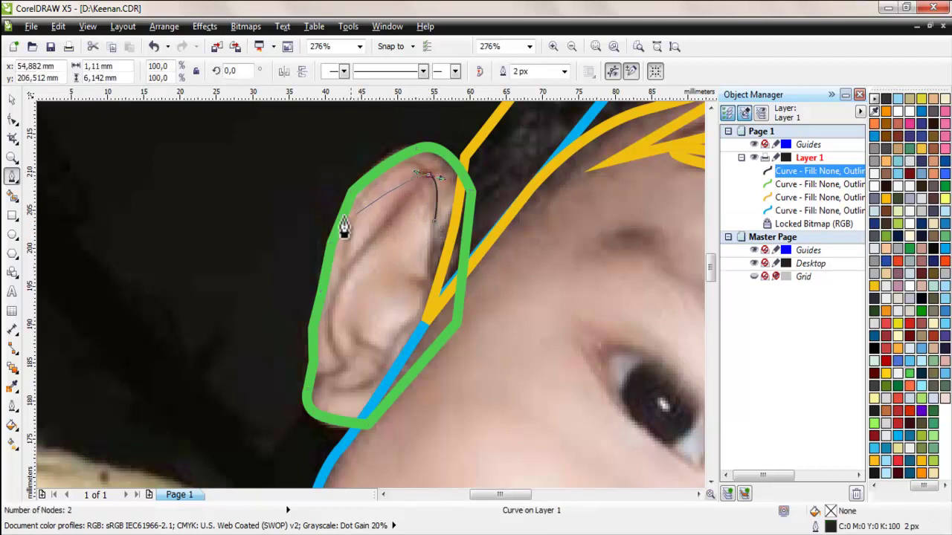
drag(330, 243, 332, 253)
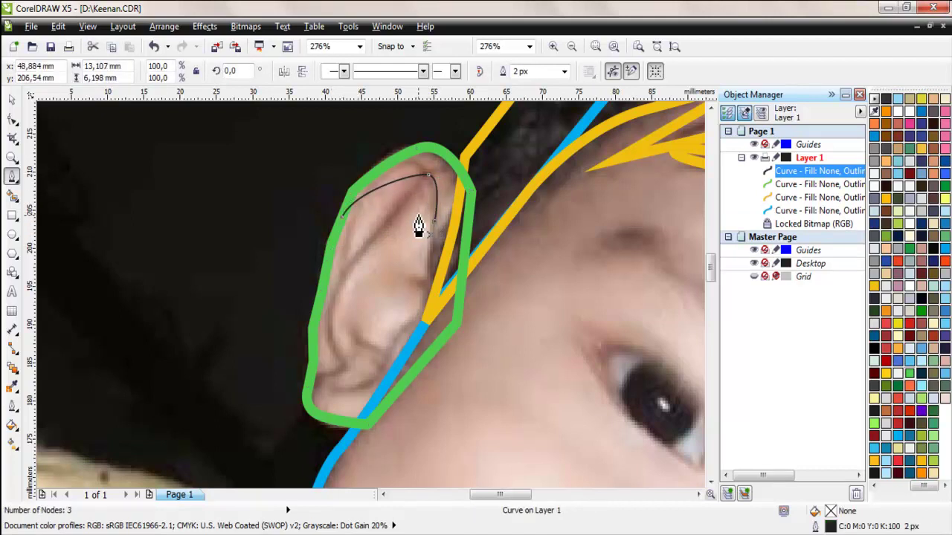
drag(350, 250, 376, 252)
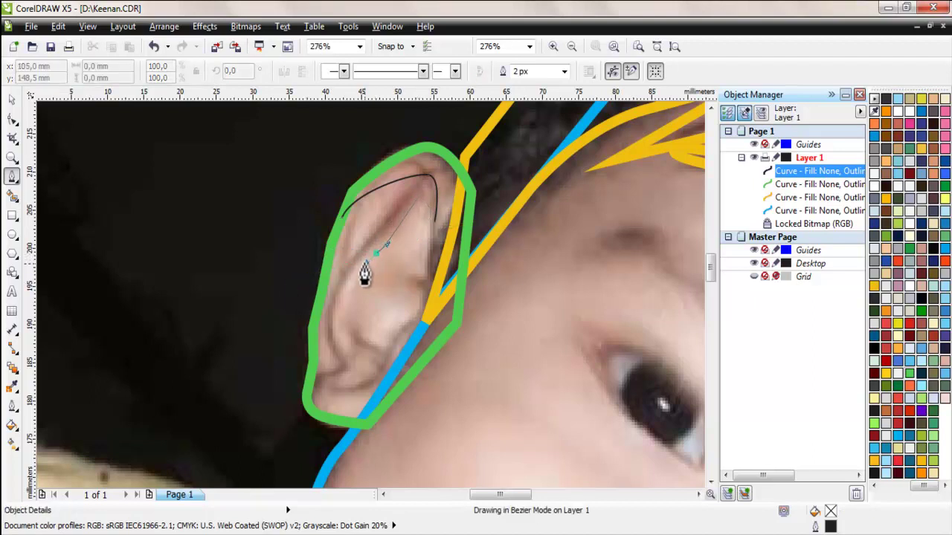
drag(339, 316, 340, 327)
click(345, 368)
mouse_move(345, 370)
mouse_down()
mouse_move(347, 387)
mouse_move(372, 387)
mouse_up()
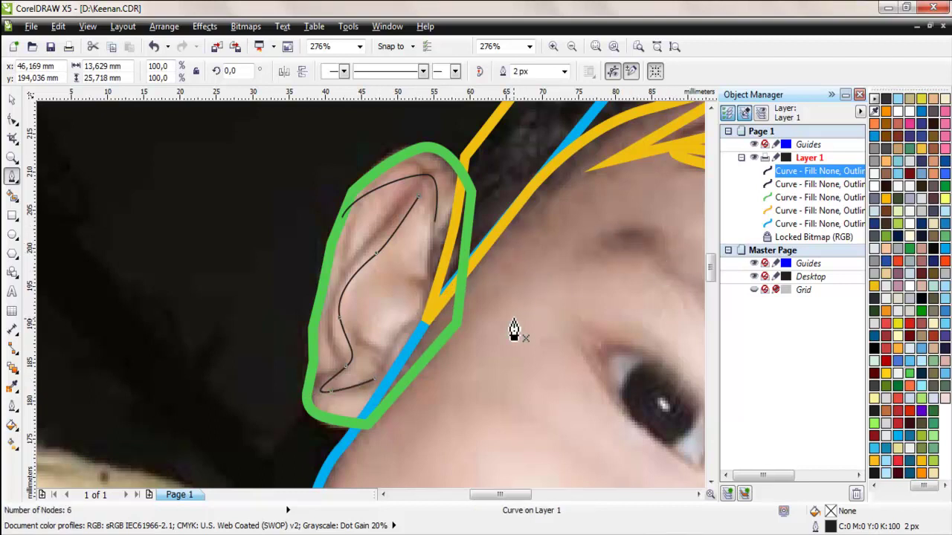
Make both inner-ear lines green with a 16 px width via Outline Pen
click(12, 100)
drag(297, 165, 451, 412)
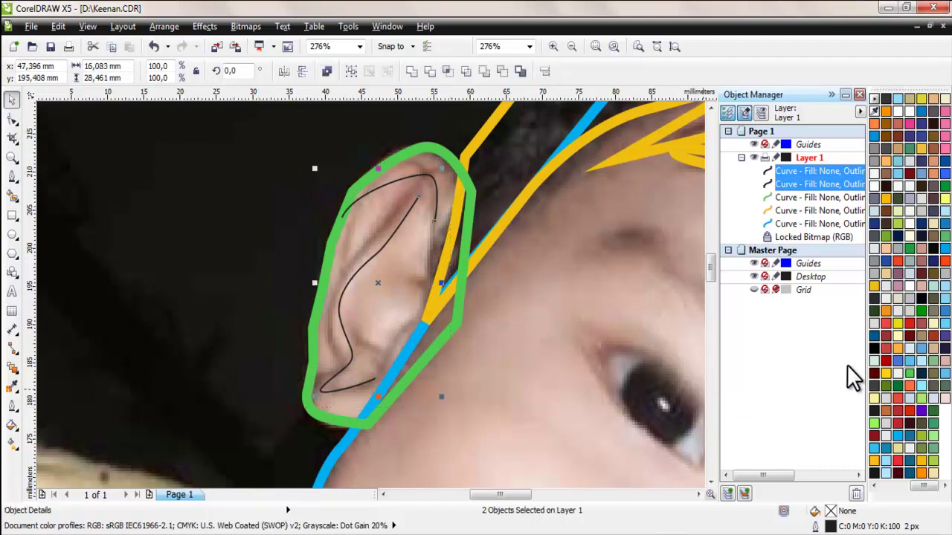
right_click(908, 374)
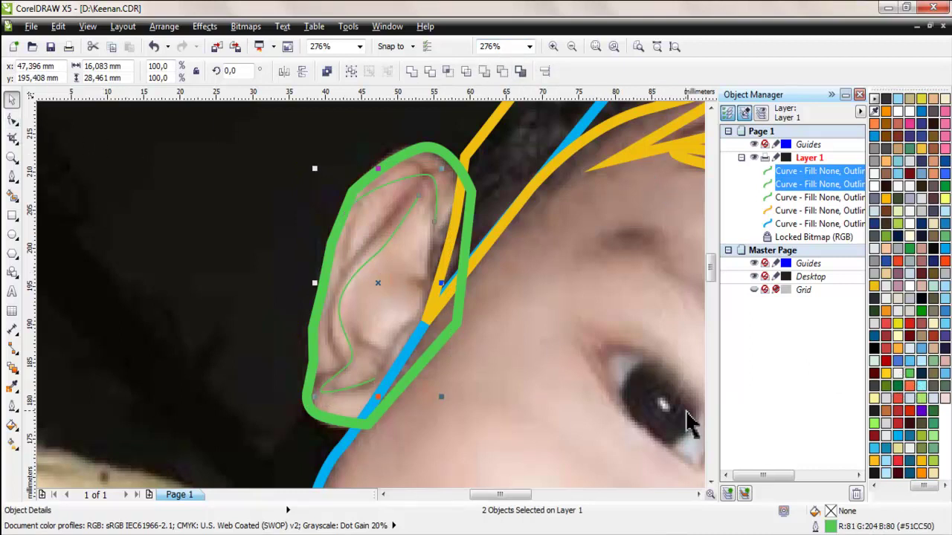
double_click(830, 525)
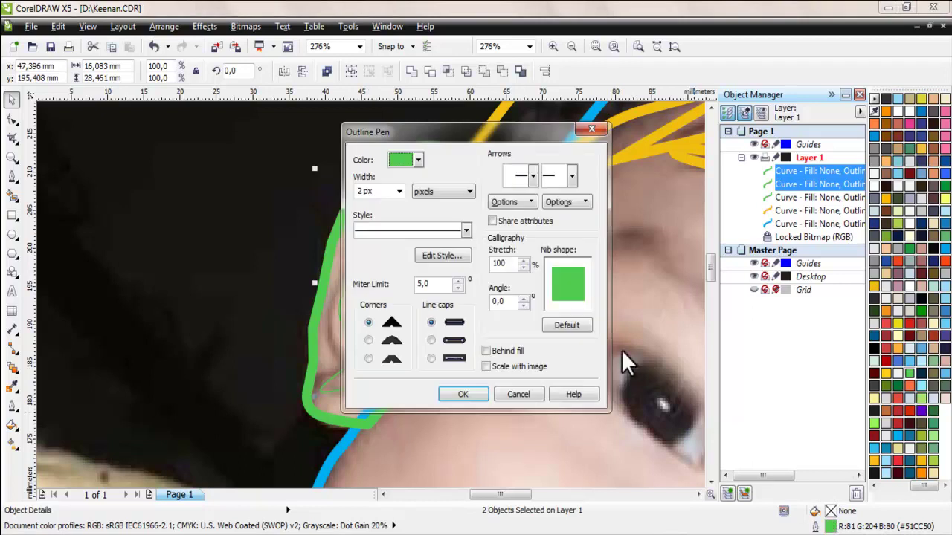
click(398, 192)
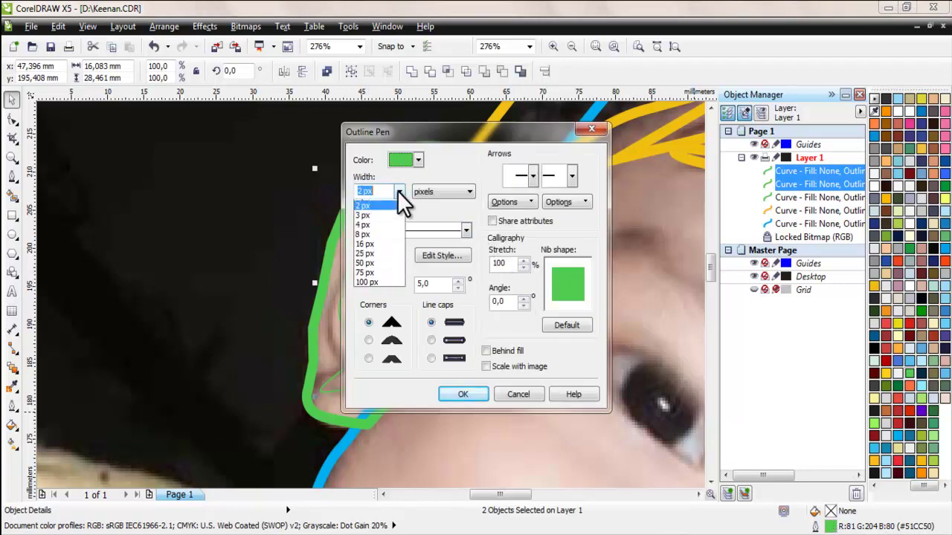
click(370, 268)
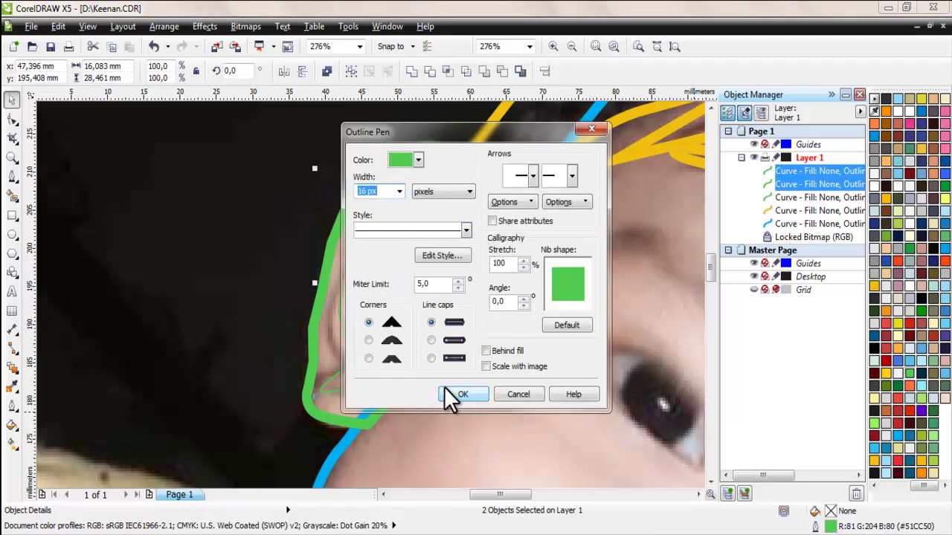
click(450, 396)
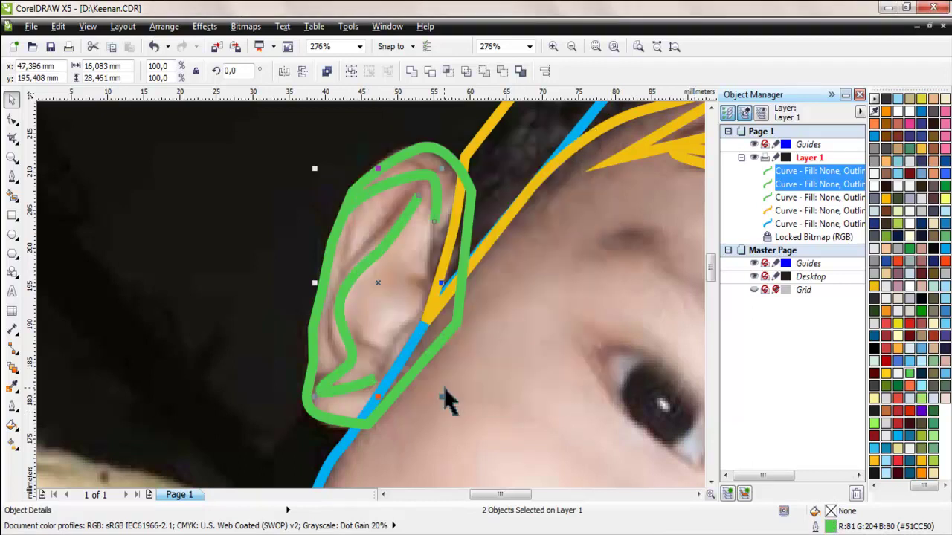
Zoom out to the whole face, then zoom in on the second ear on the right
click(568, 44)
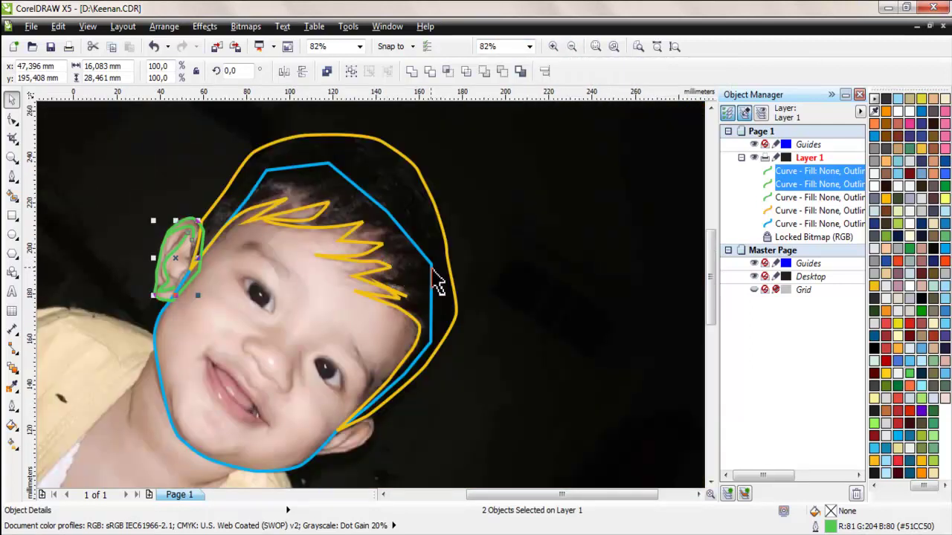
click(487, 274)
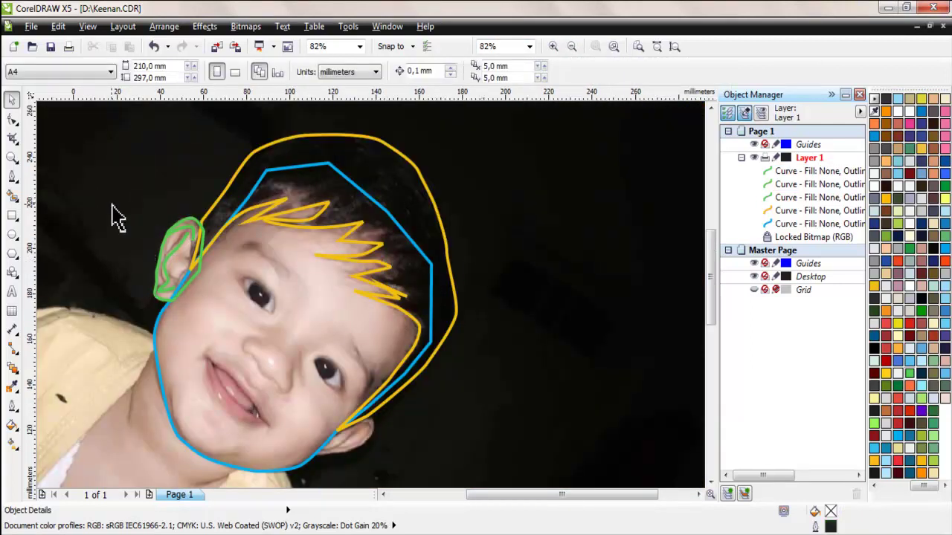
click(12, 157)
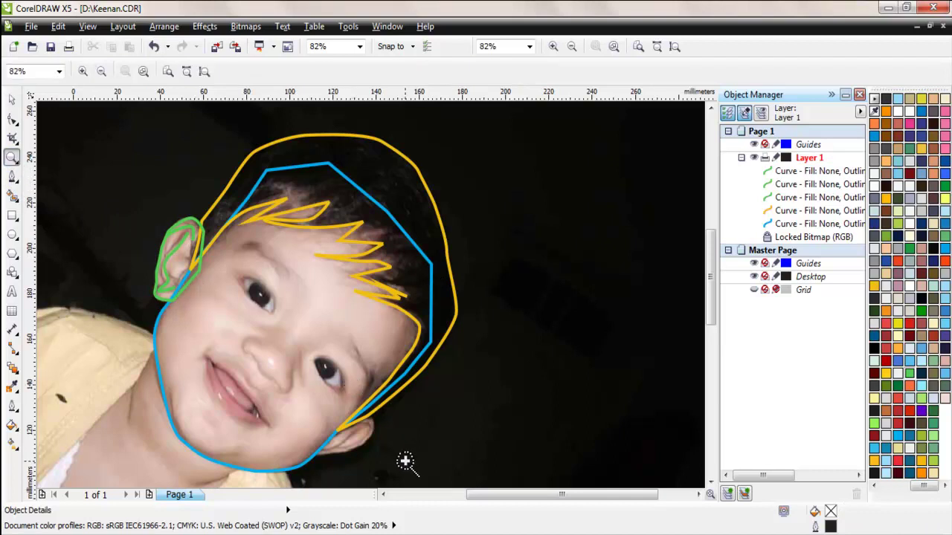
drag(410, 466, 274, 392)
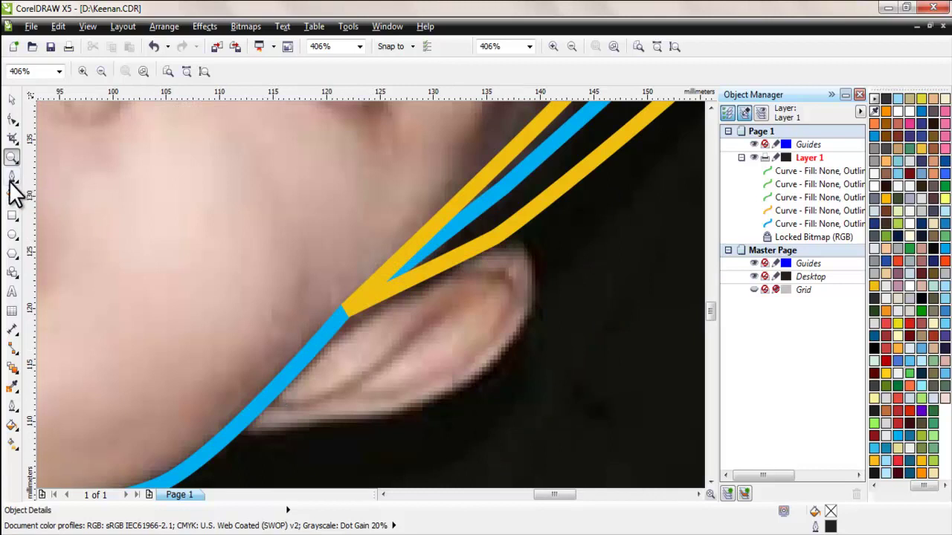
Outline the second ear with a closed curve, 16 px thick and orange
click(12, 176)
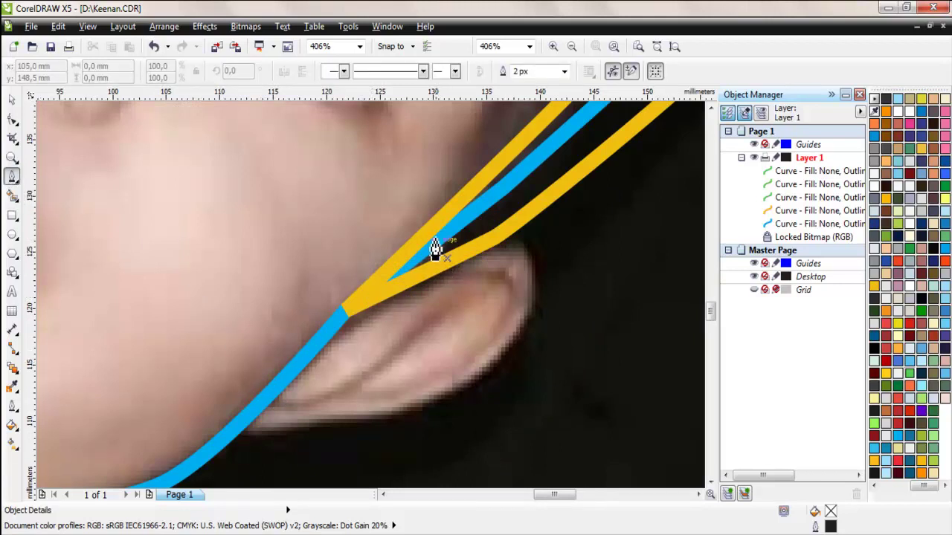
click(413, 219)
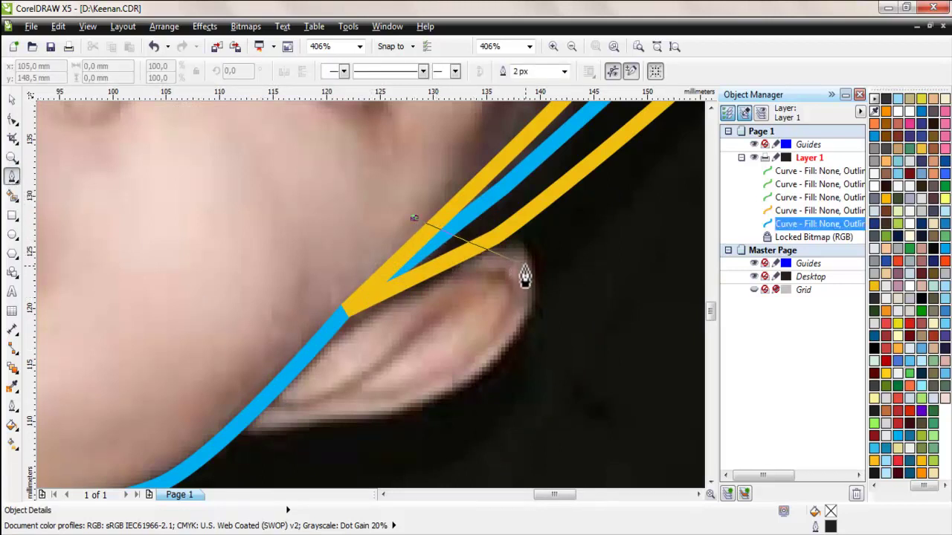
drag(518, 266, 525, 299)
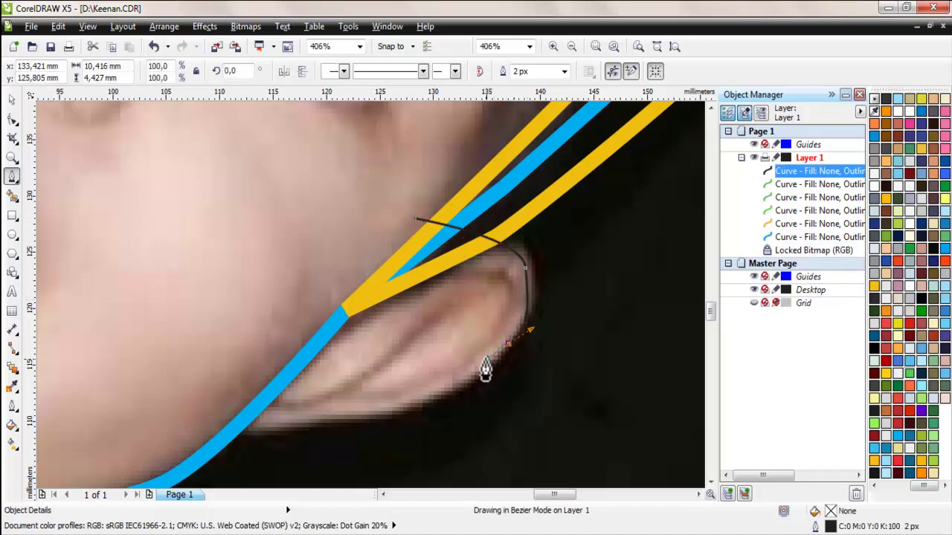
mouse_move(397, 410)
mouse_down()
mouse_move(348, 431)
mouse_move(282, 439)
mouse_move(245, 438)
mouse_move(233, 414)
mouse_up()
click(232, 396)
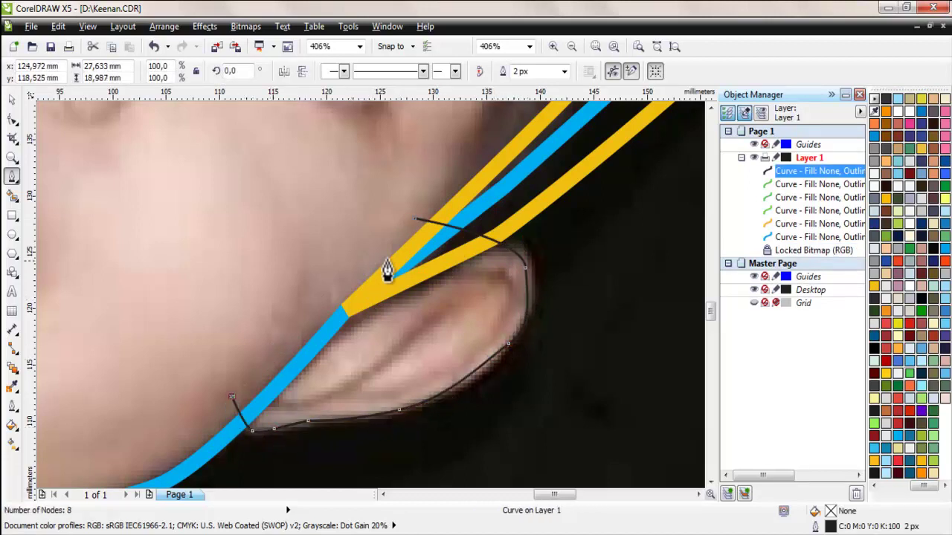
click(414, 220)
click(565, 71)
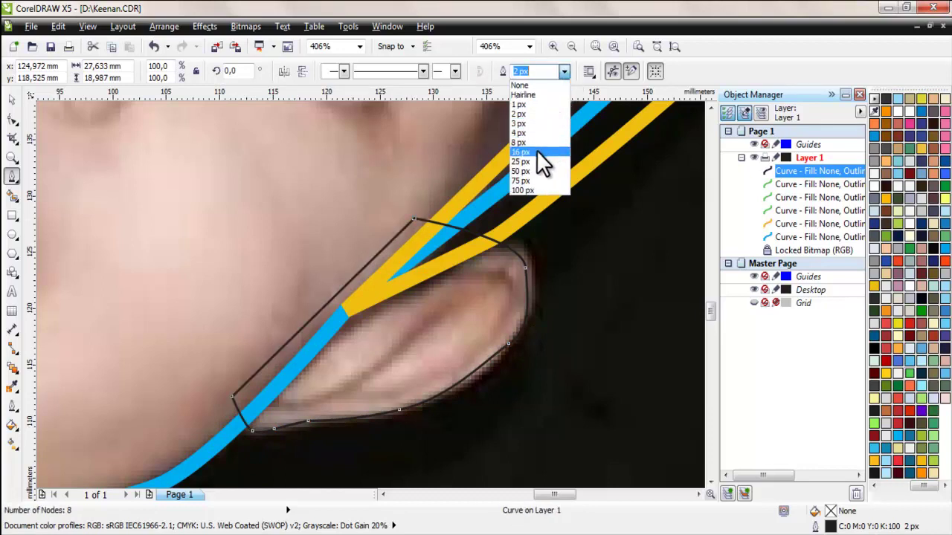
click(521, 153)
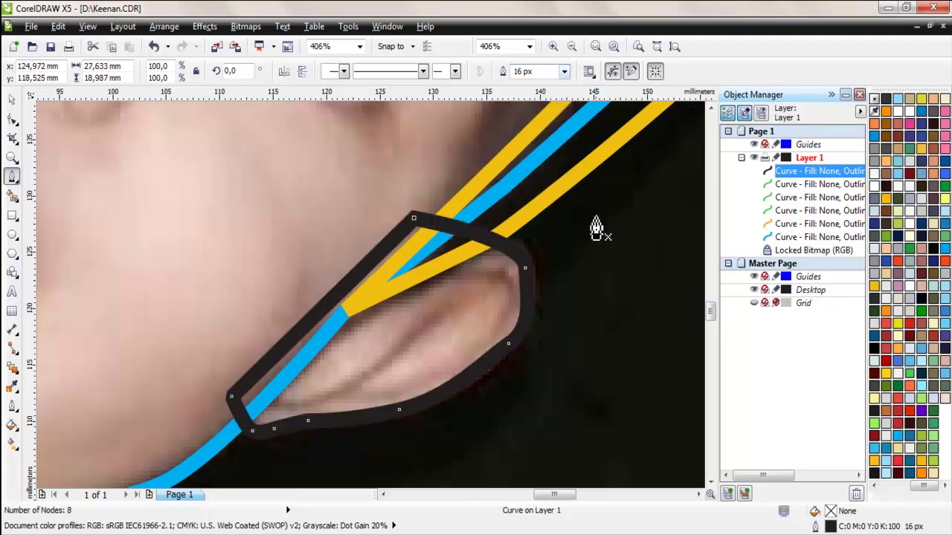
right_click(886, 308)
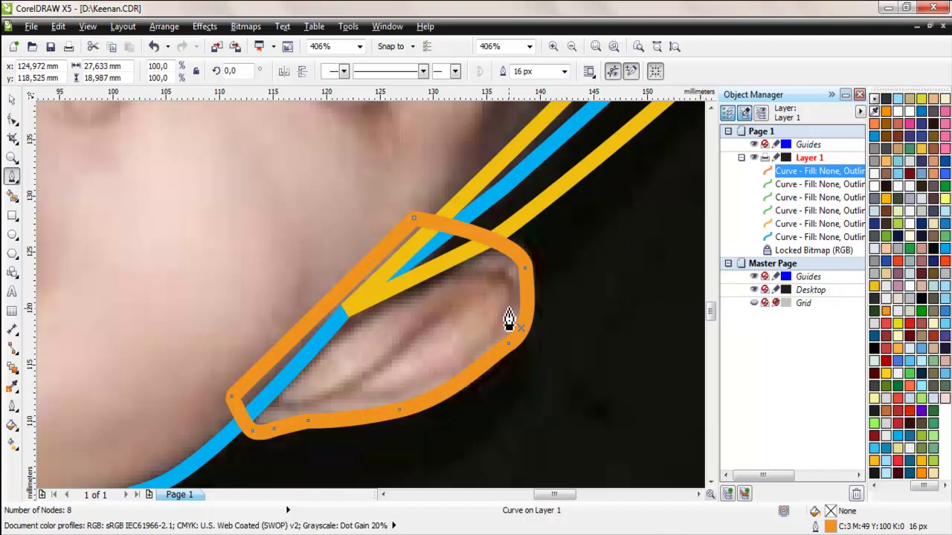
Trace the first inner-ear fold as a thin black curve along the upper and lower ear
click(464, 273)
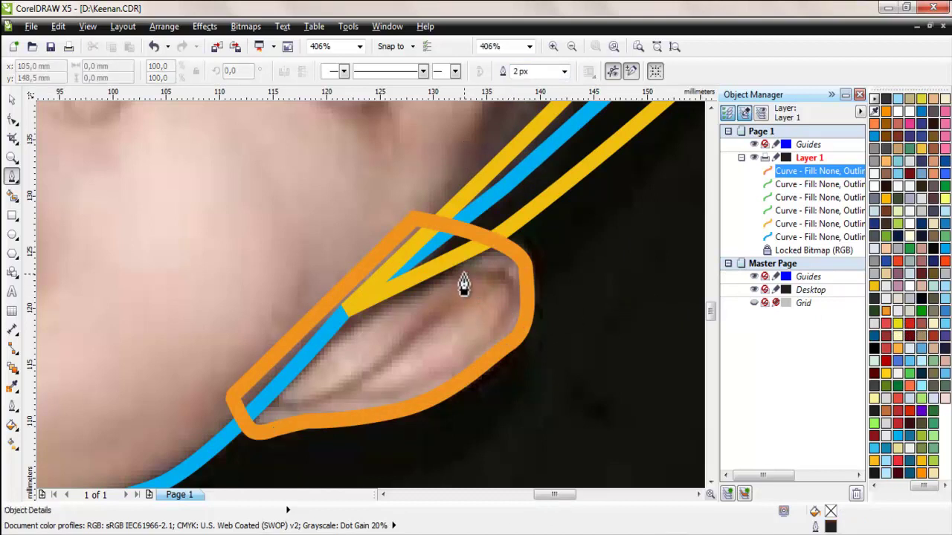
click(491, 273)
drag(504, 308, 500, 332)
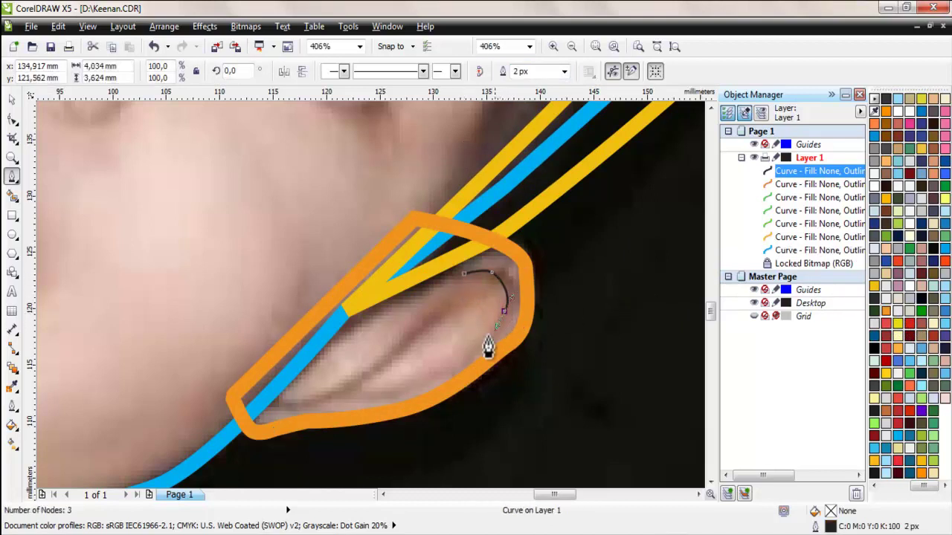
drag(456, 364, 441, 370)
drag(372, 393, 324, 395)
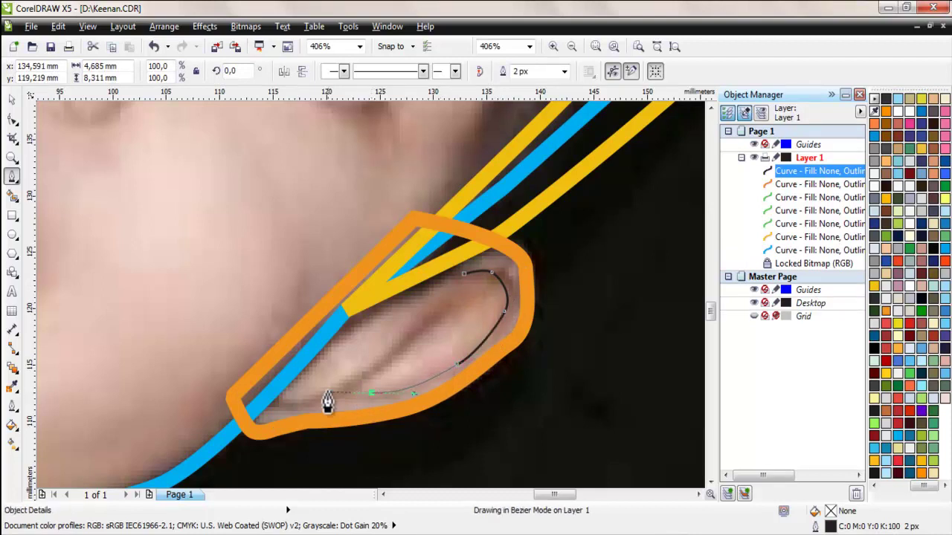
click(352, 392)
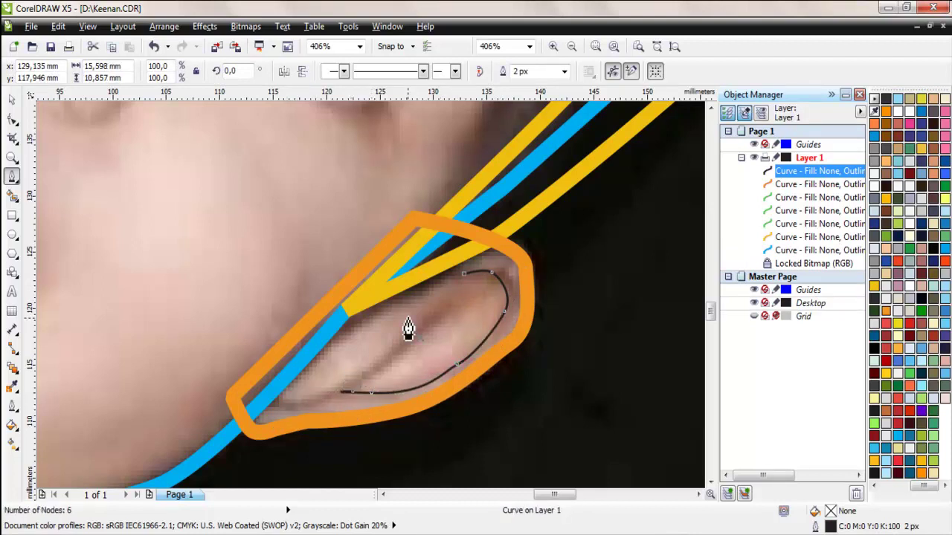
Trace a second fold curve toward the ear lobe, then zoom out and deselect
click(478, 301)
drag(430, 296, 409, 321)
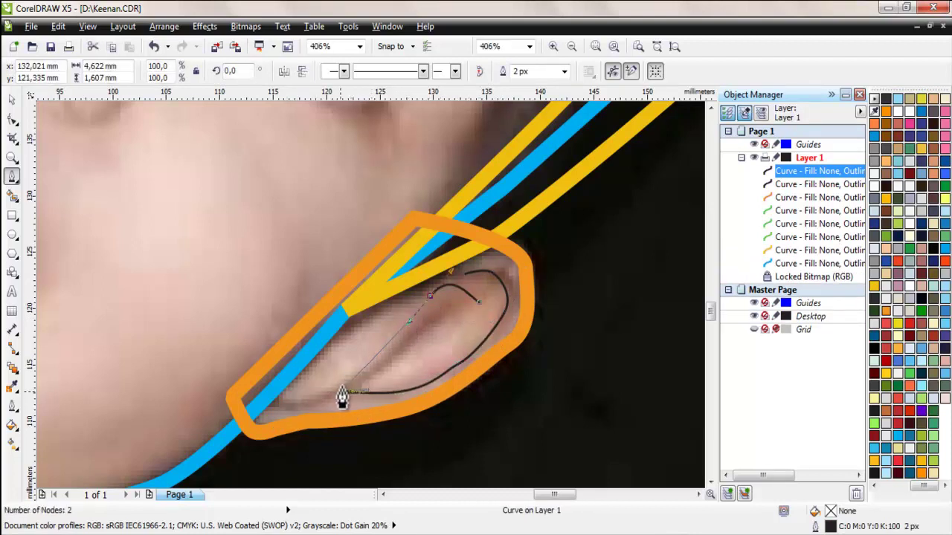
drag(336, 389, 297, 414)
double_click(282, 401)
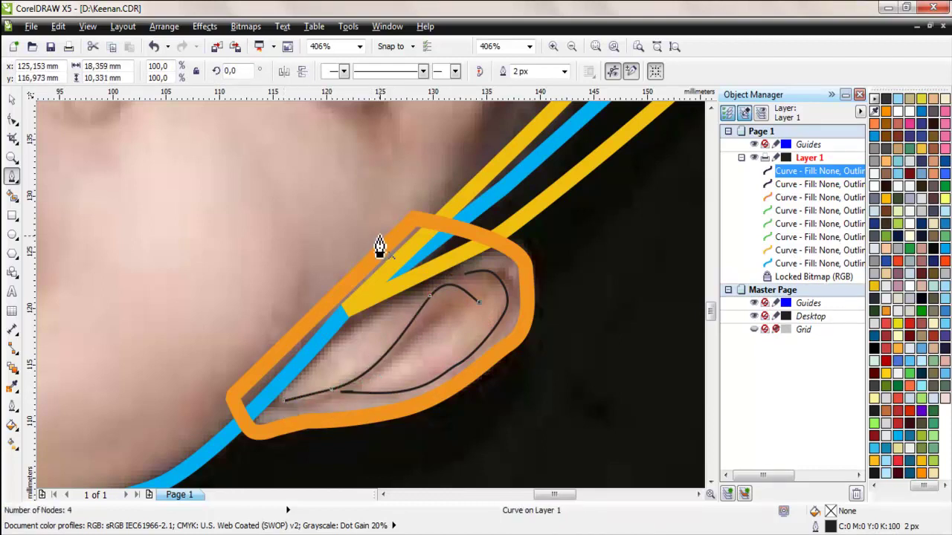
click(572, 46)
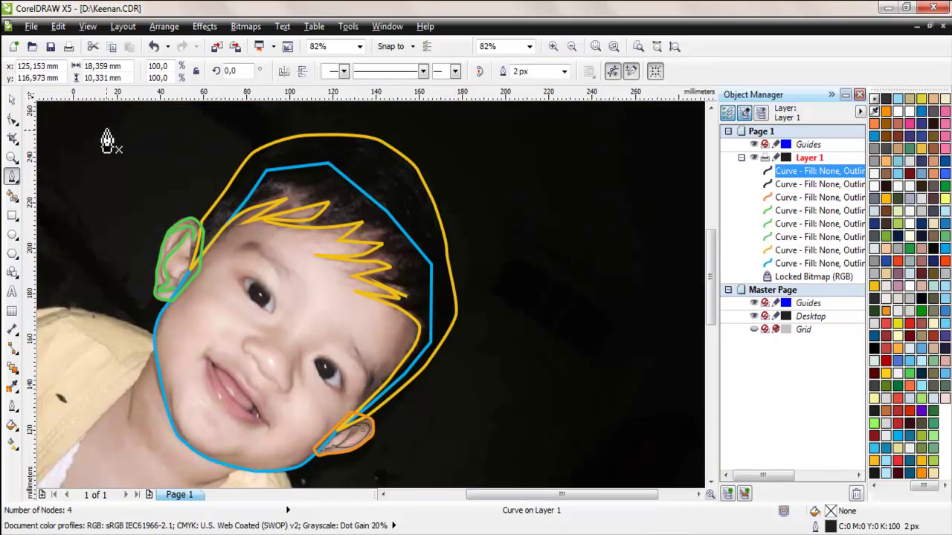
click(12, 98)
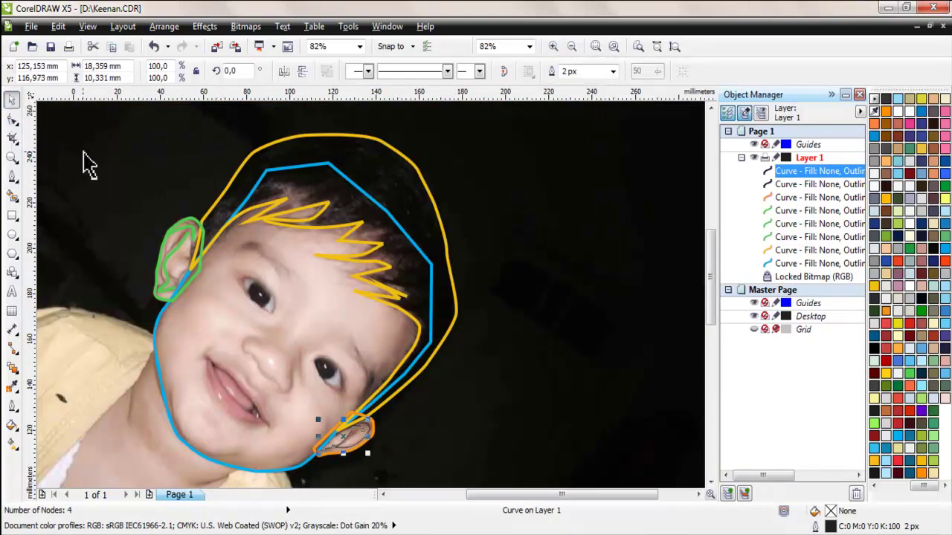
click(87, 163)
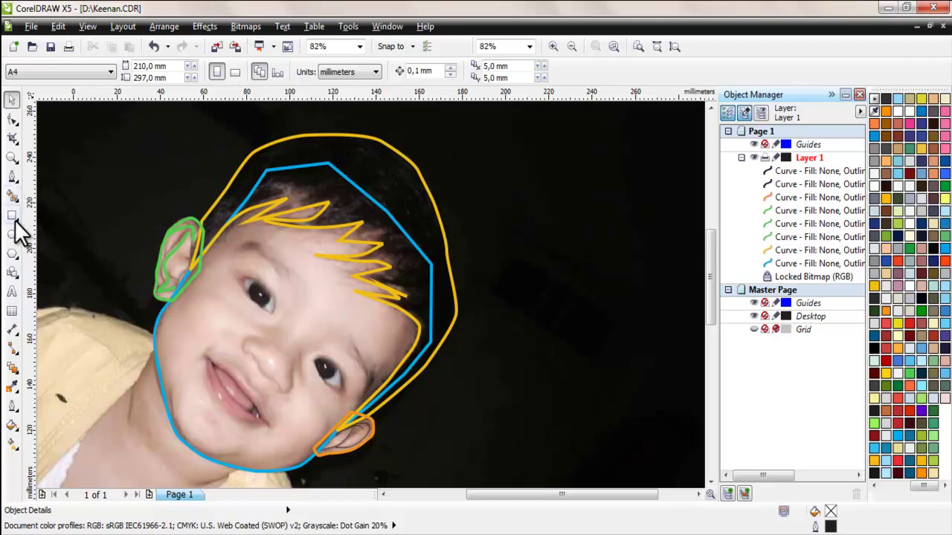
Zoom in on the eye near the green ear and undo a mistaken first curve
click(12, 157)
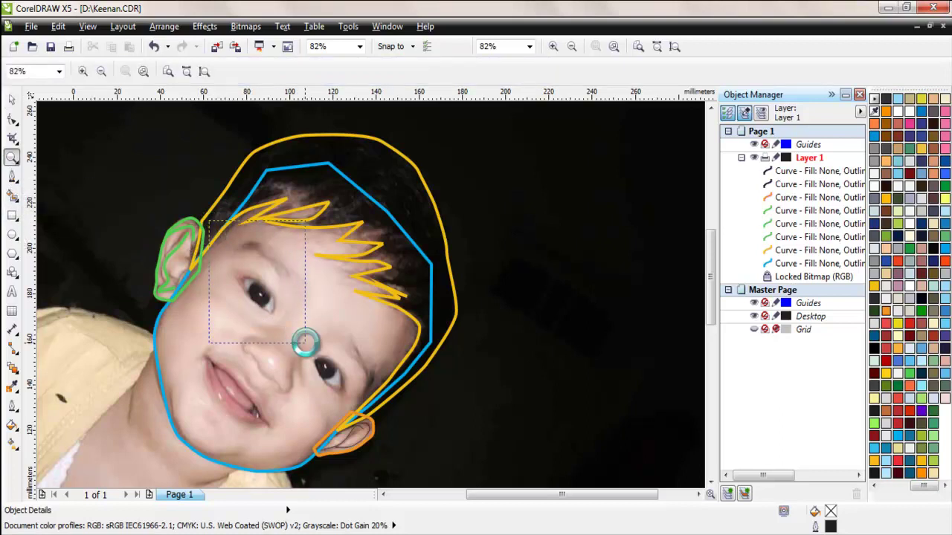
drag(290, 321, 302, 341)
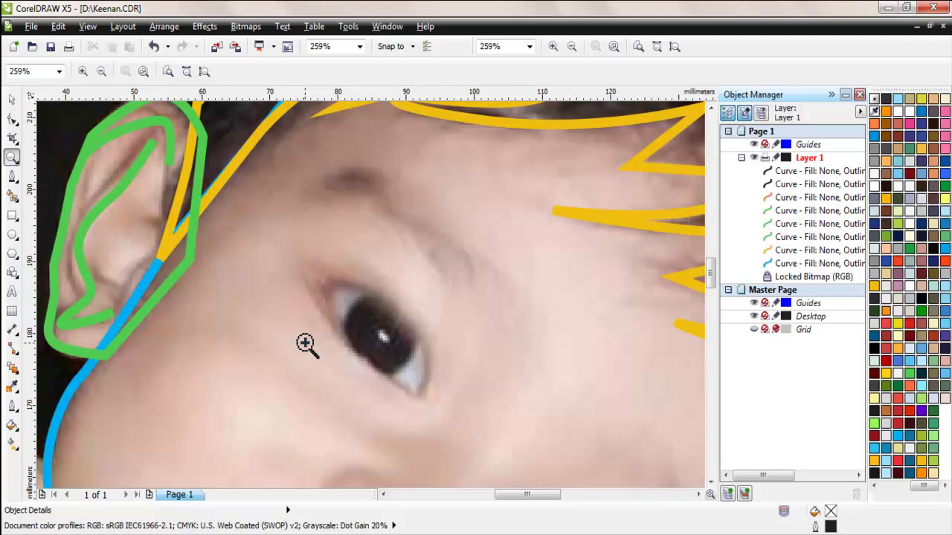
click(12, 177)
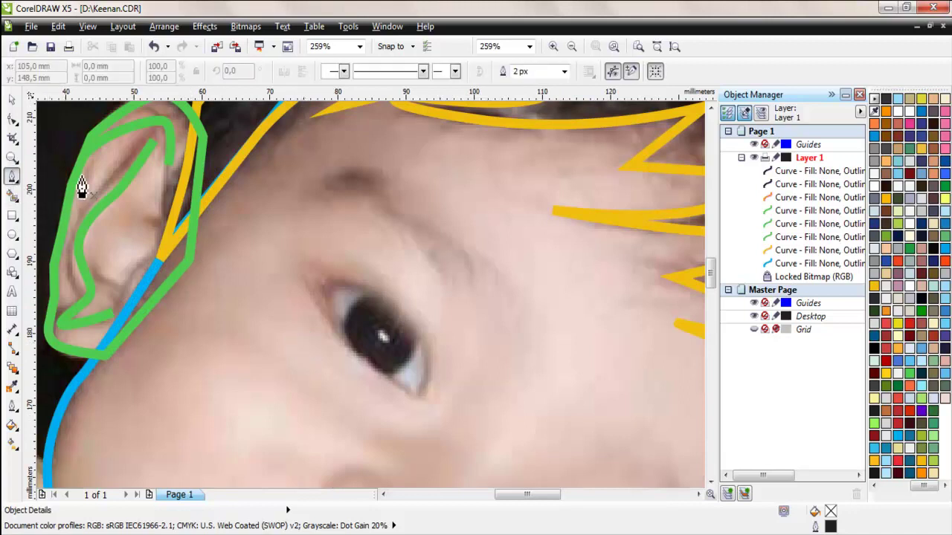
click(314, 286)
drag(343, 348, 361, 359)
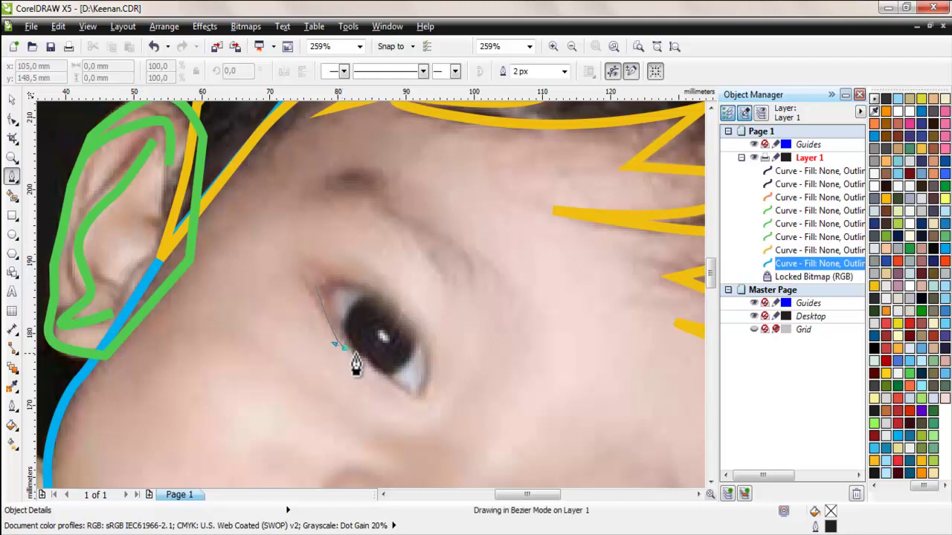
key(ctrl+z)
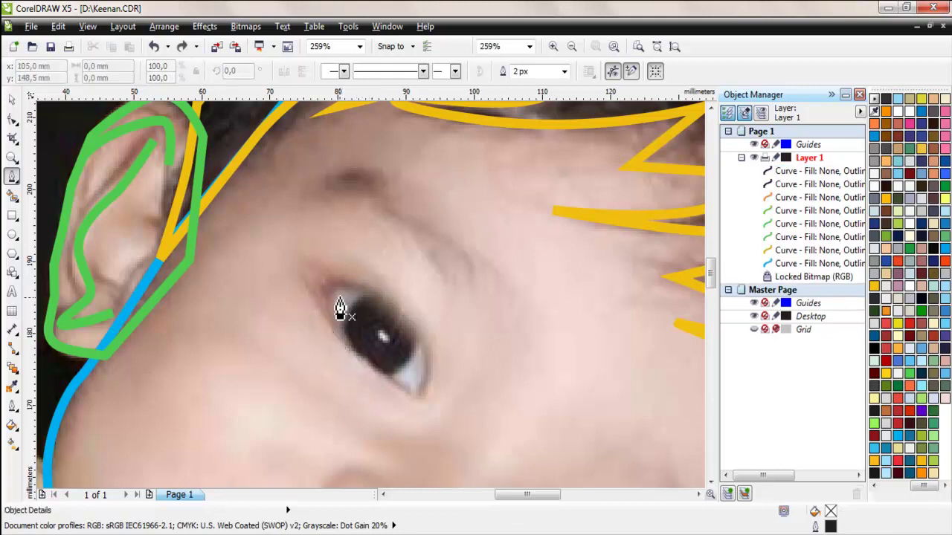
Outline the eye with a closed seven-node curve around both lids
click(325, 289)
click(344, 329)
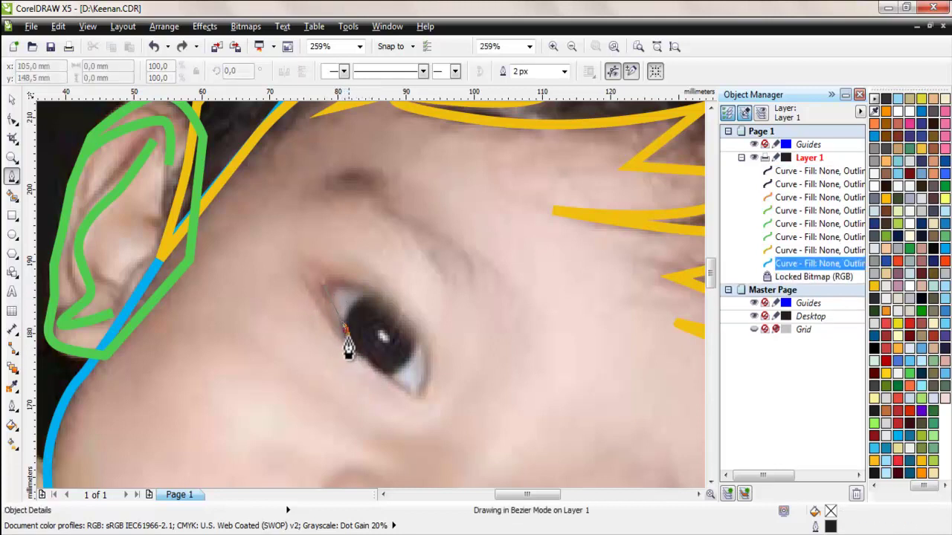
click(378, 371)
click(414, 394)
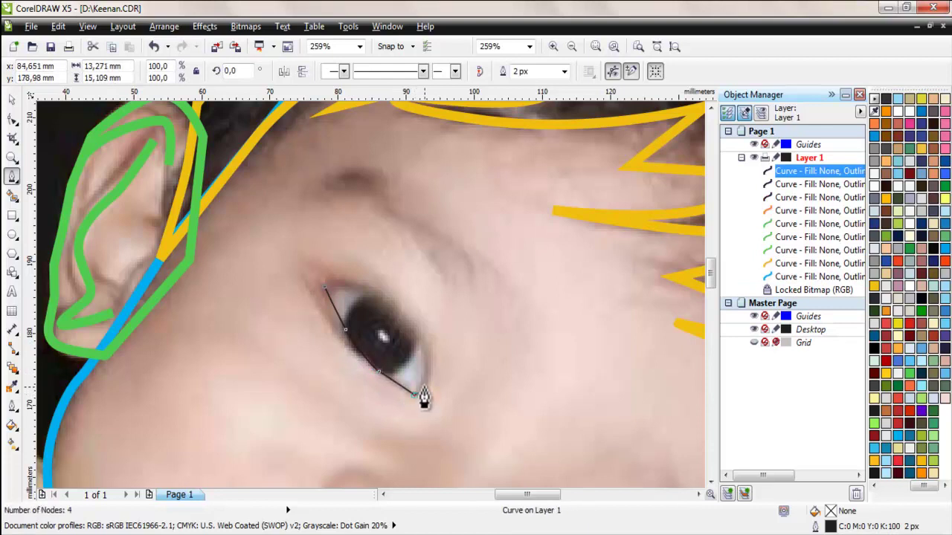
click(425, 339)
click(375, 291)
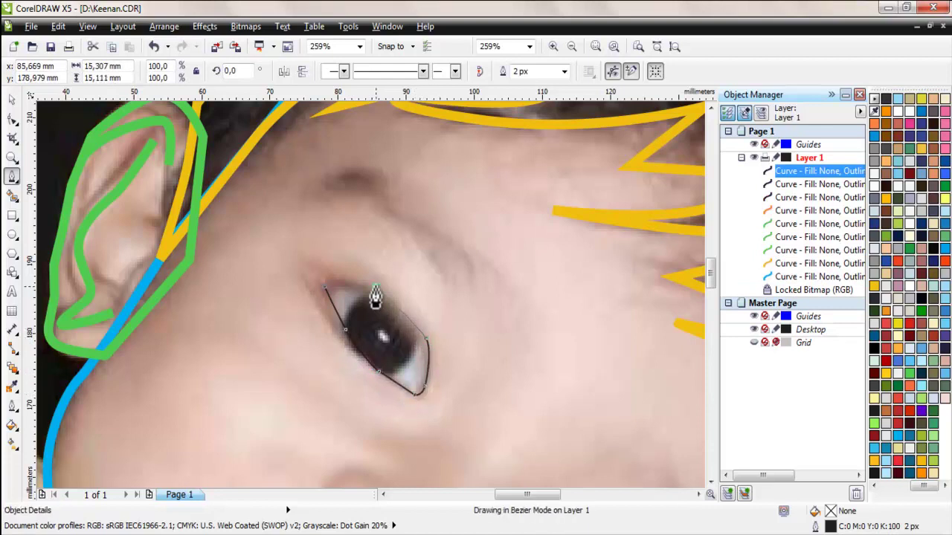
click(326, 287)
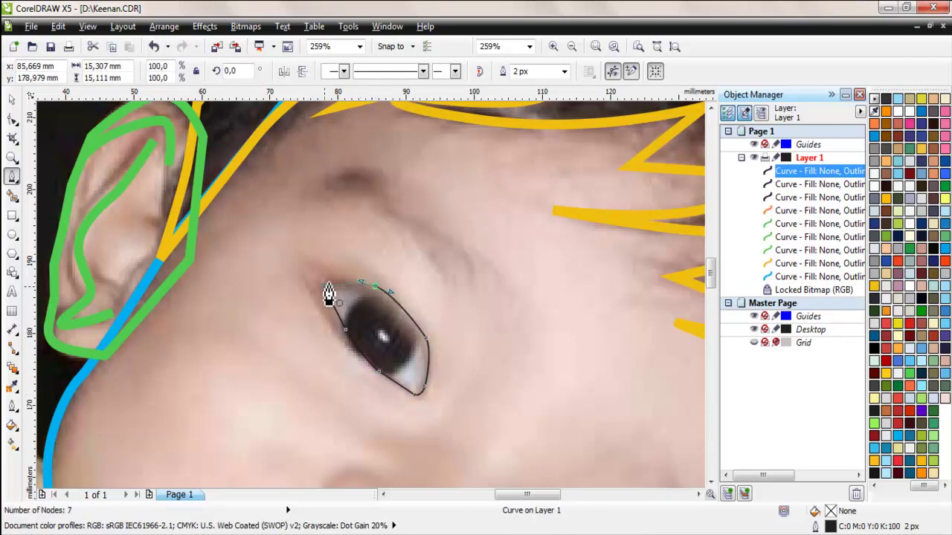
click(12, 120)
Adjust the eye's upper and outer nodes and make its outline light blue (#77CCEB), unfilled
click(375, 290)
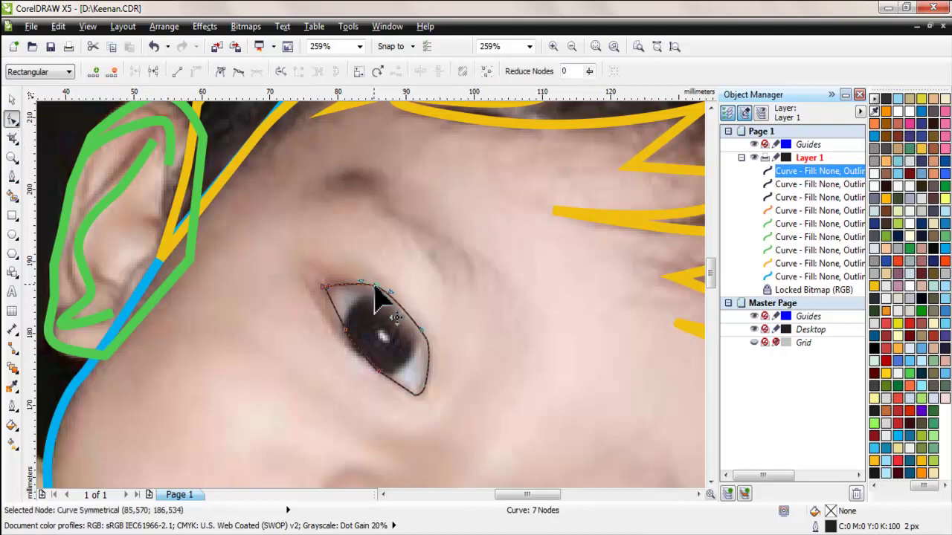
drag(376, 287, 439, 364)
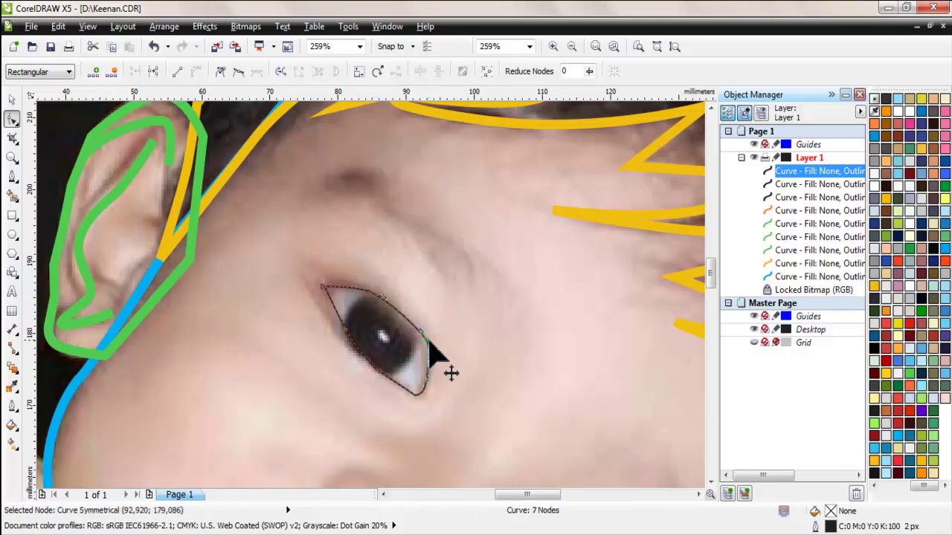
drag(429, 344, 424, 344)
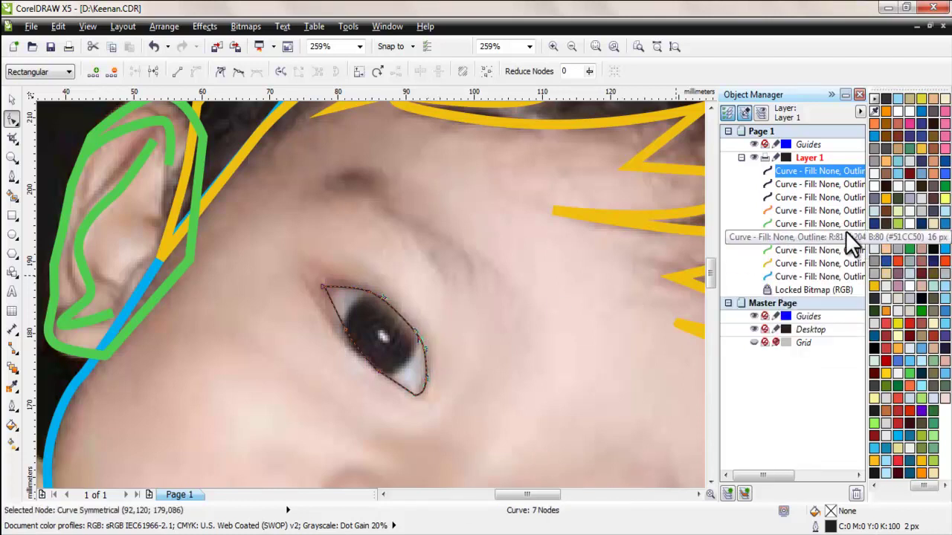
click(898, 176)
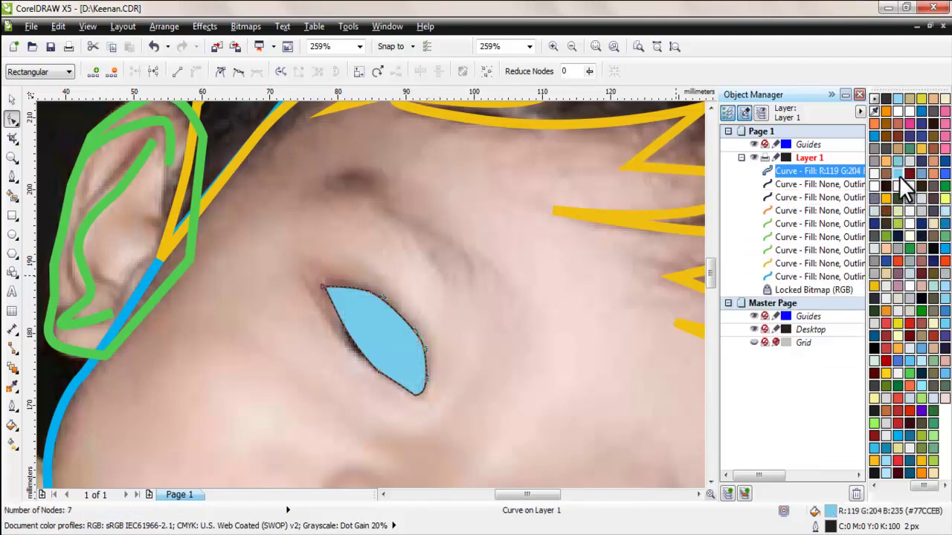
key(ctrl+z)
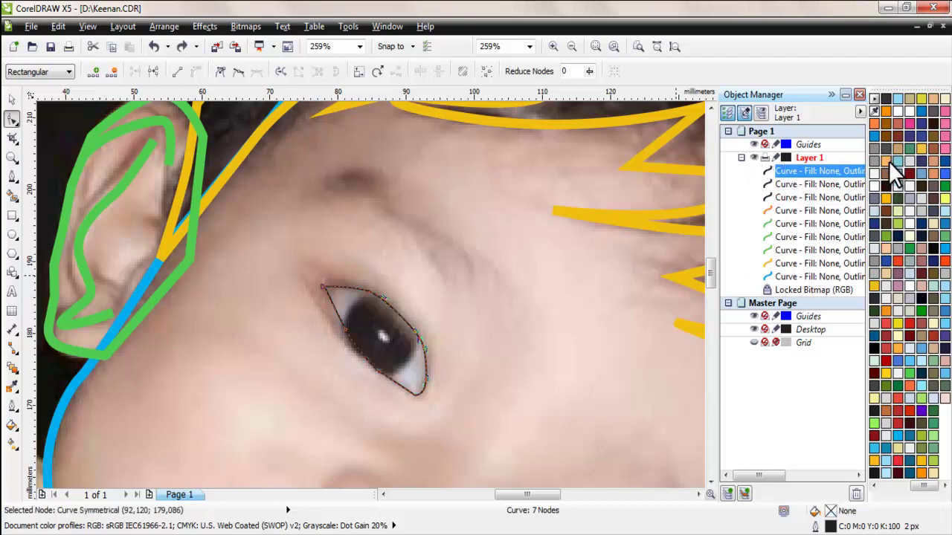
right_click(896, 169)
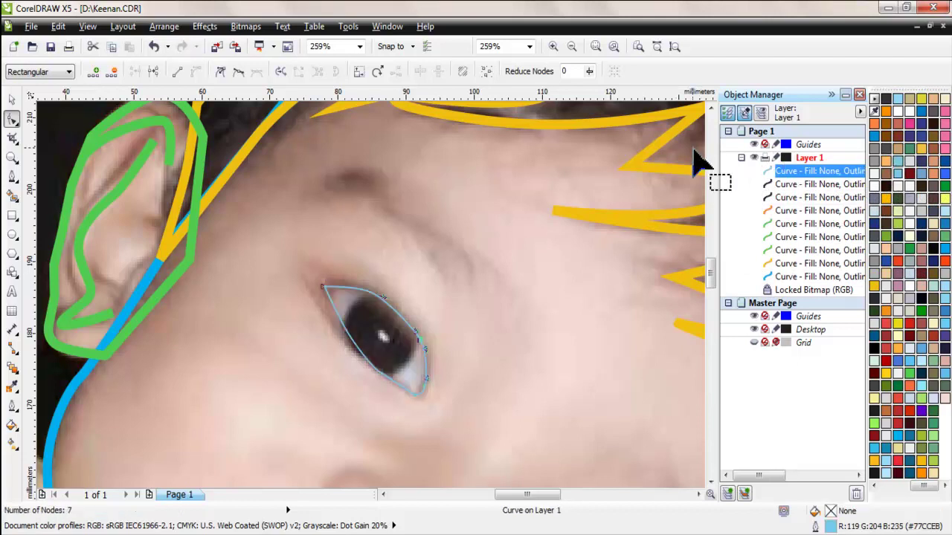
click(12, 235)
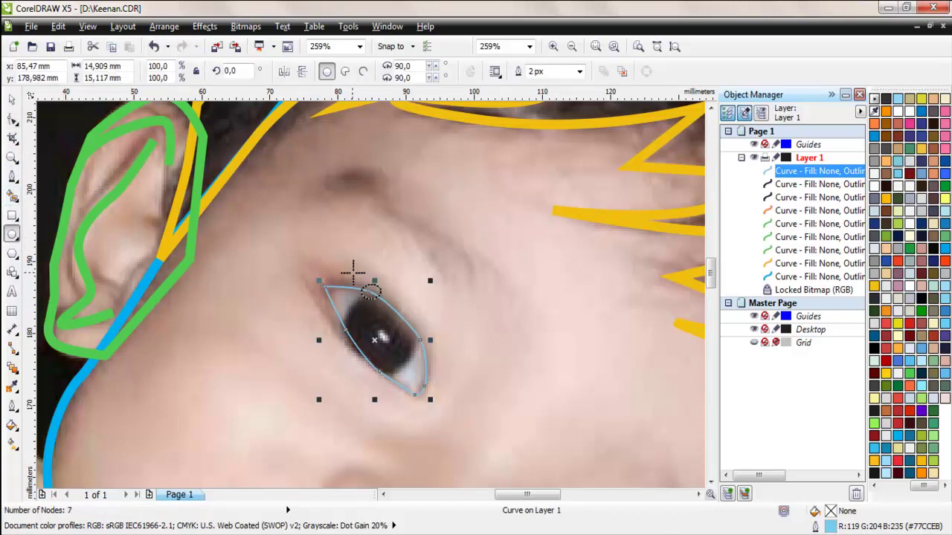
Draw a circle over the iris, then resize and nudge it into place
drag(352, 271, 437, 362)
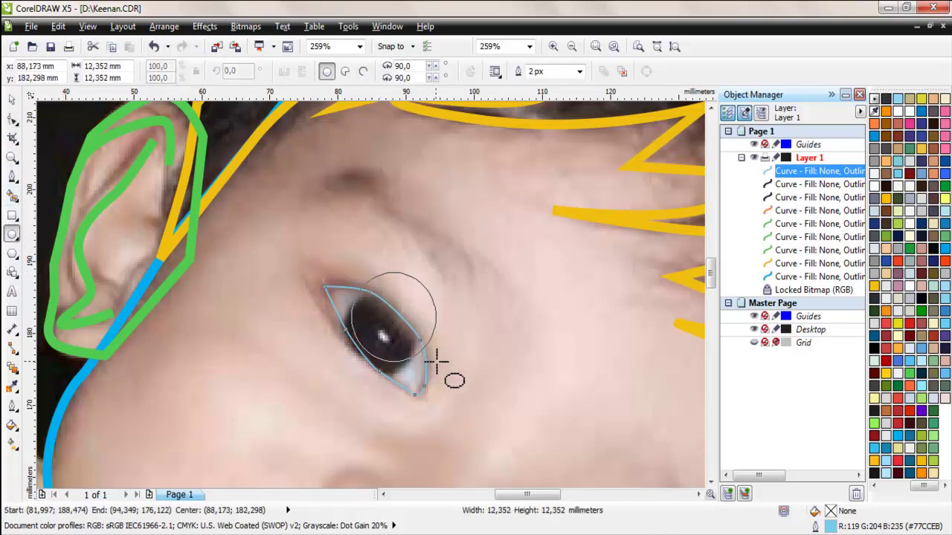
drag(437, 362, 439, 364)
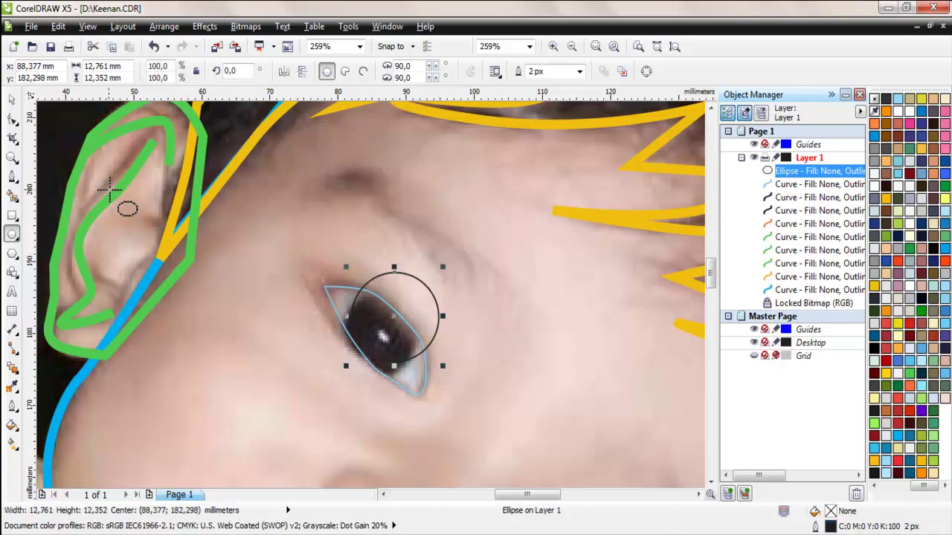
click(12, 100)
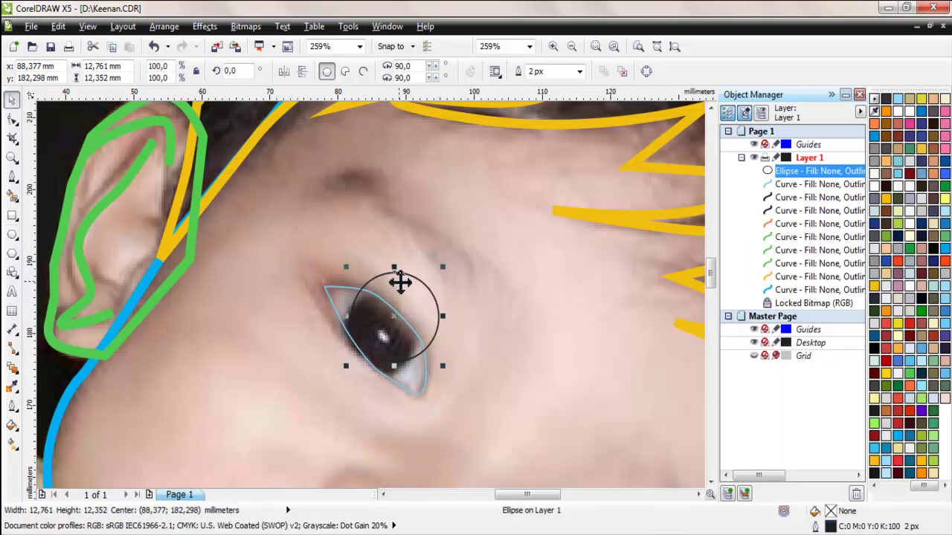
drag(400, 284, 379, 306)
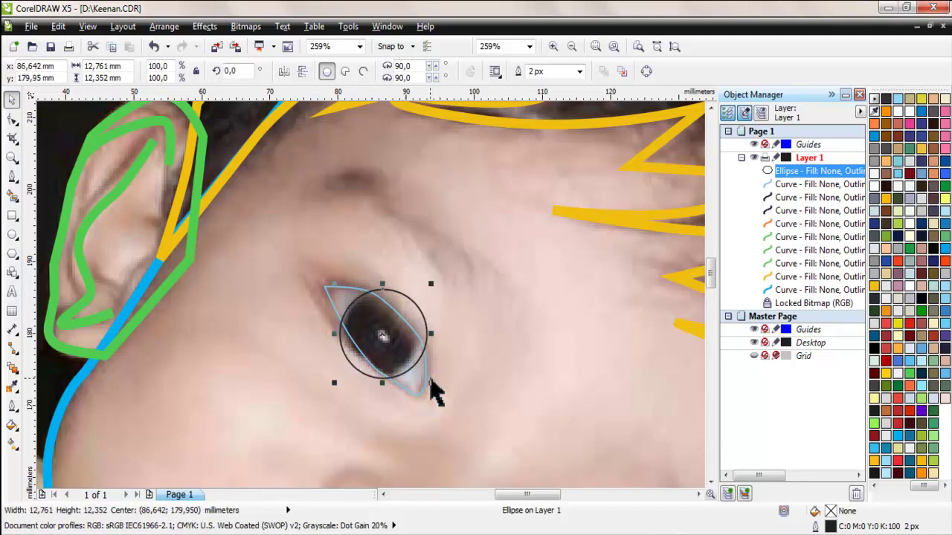
drag(426, 379, 421, 376)
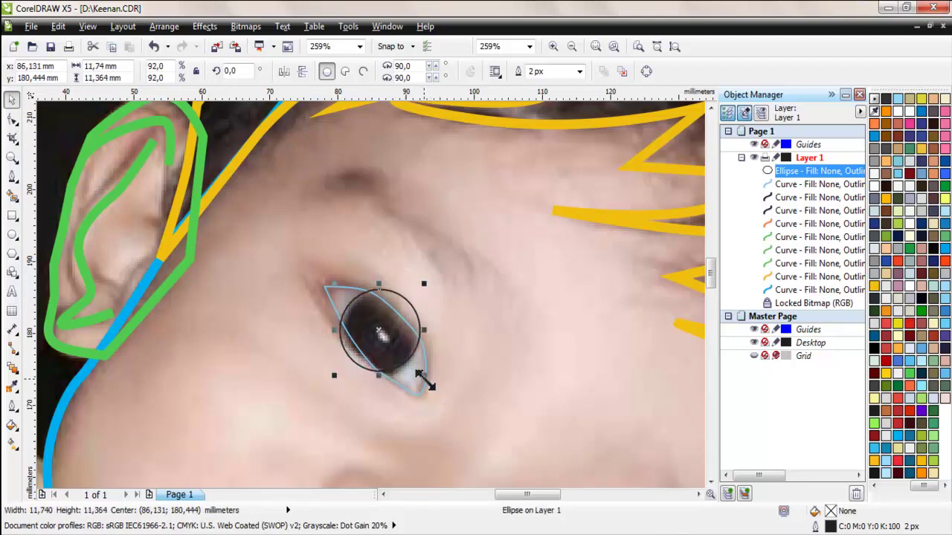
key(Down)
key(Down)
key(Down)
key(Down)
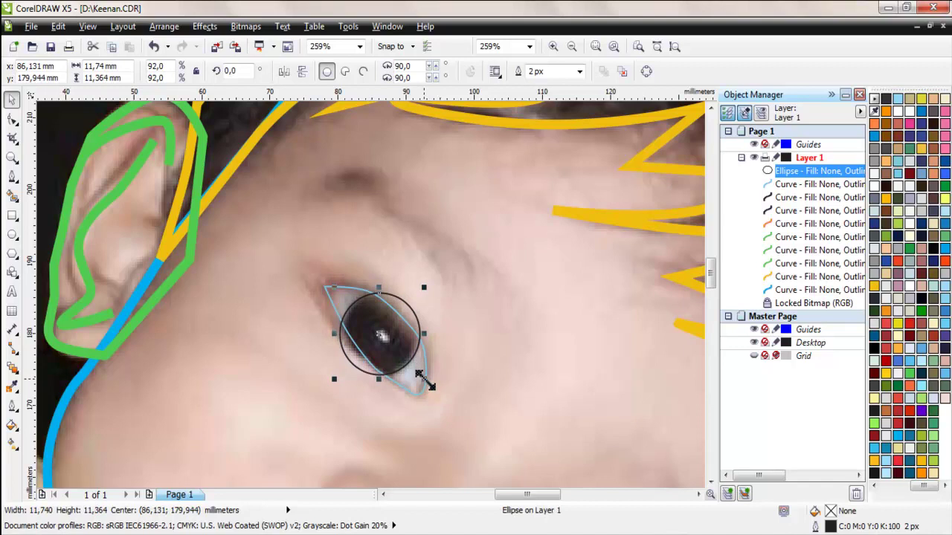
key(Left)
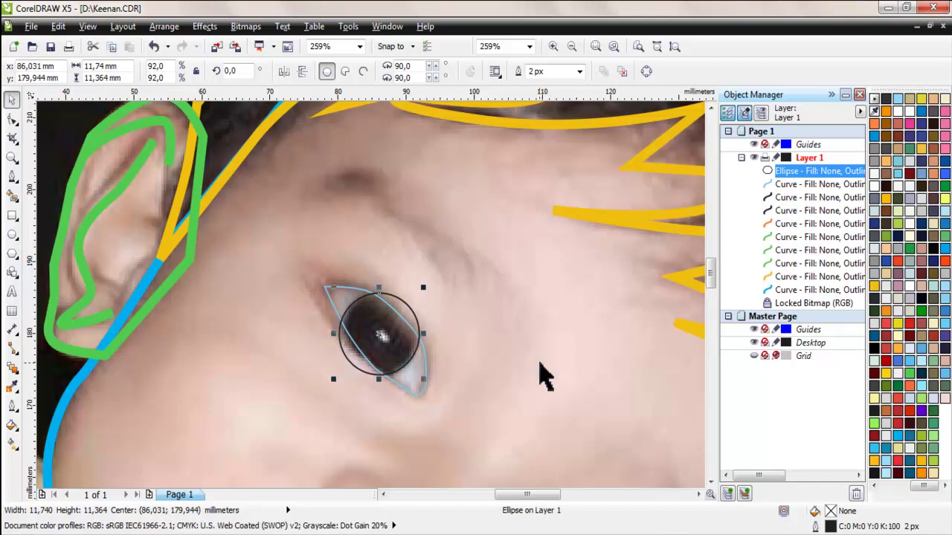
Add a small pale blue-grey (#CCDFE5) highlight circle and fill the iris black
click(13, 234)
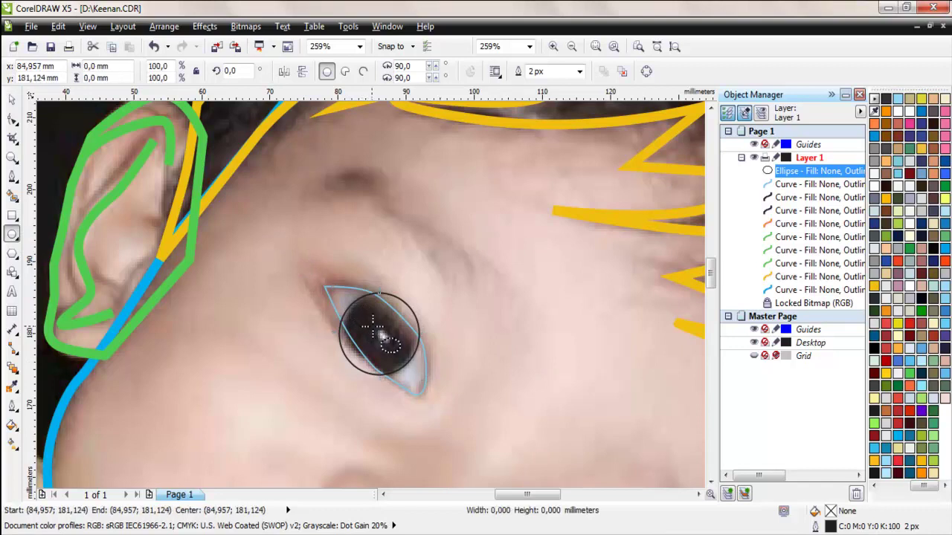
drag(371, 325, 393, 344)
key(Right)
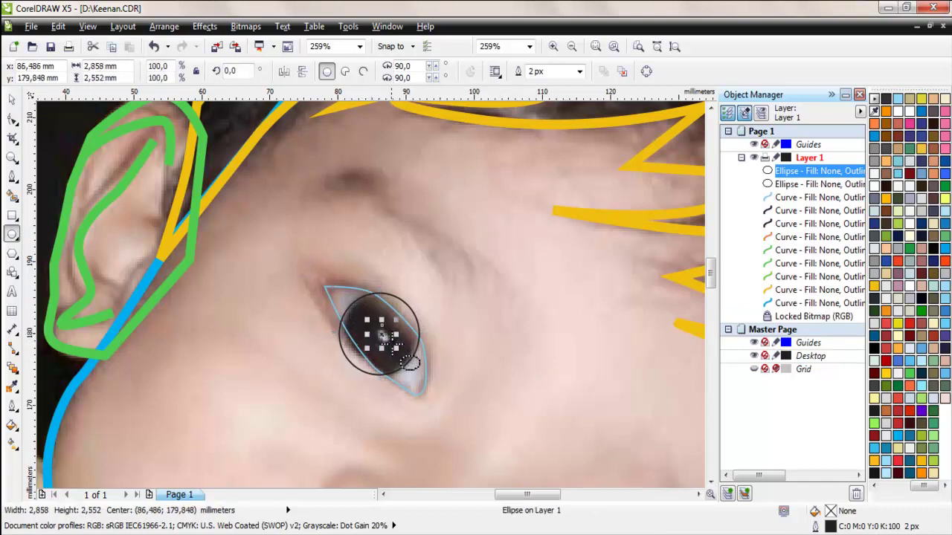
click(885, 212)
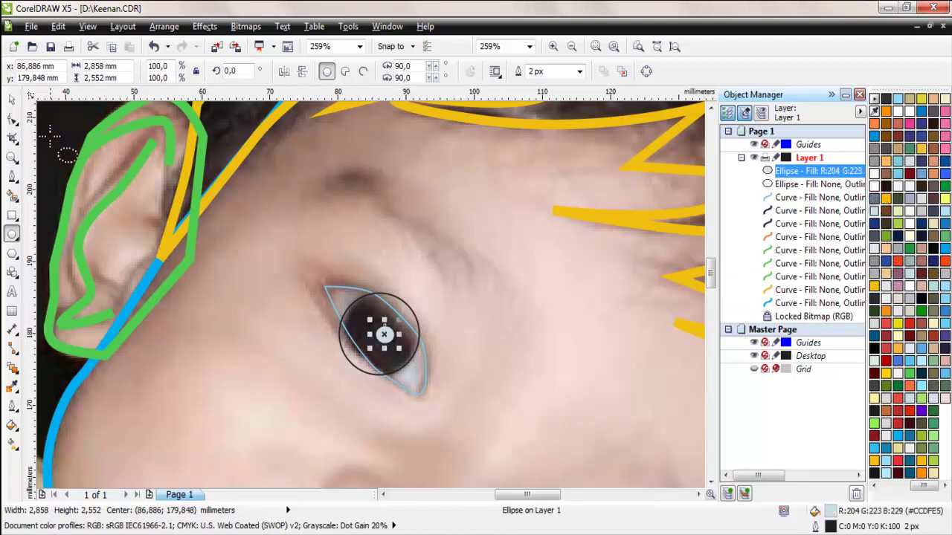
click(406, 316)
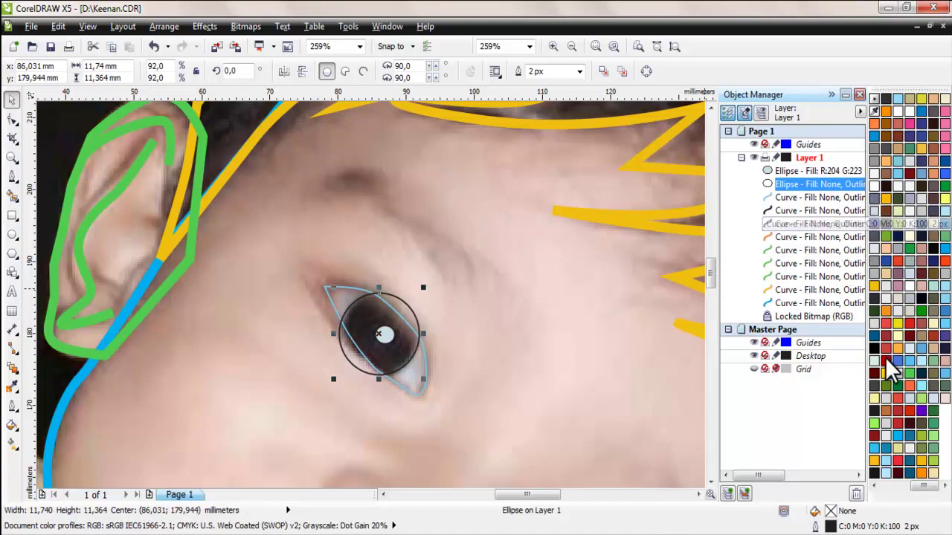
click(889, 483)
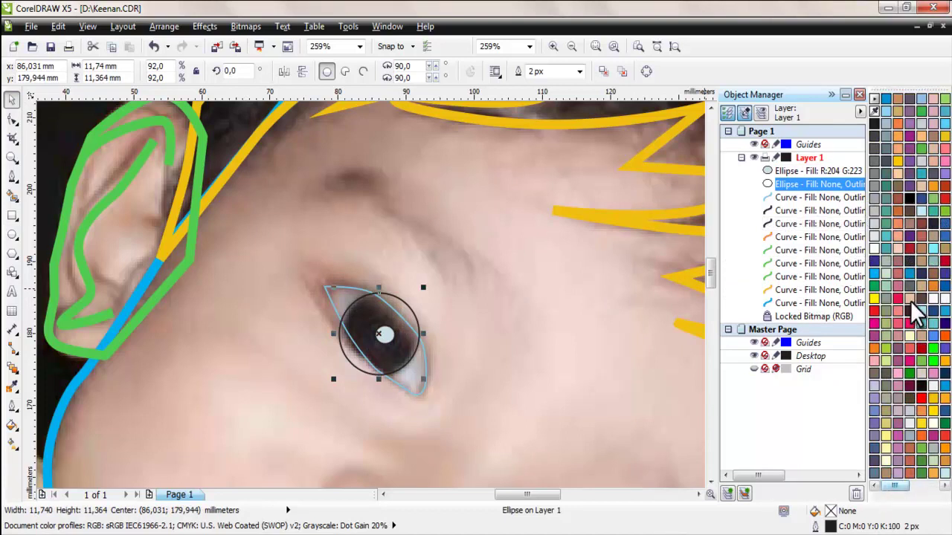
click(908, 195)
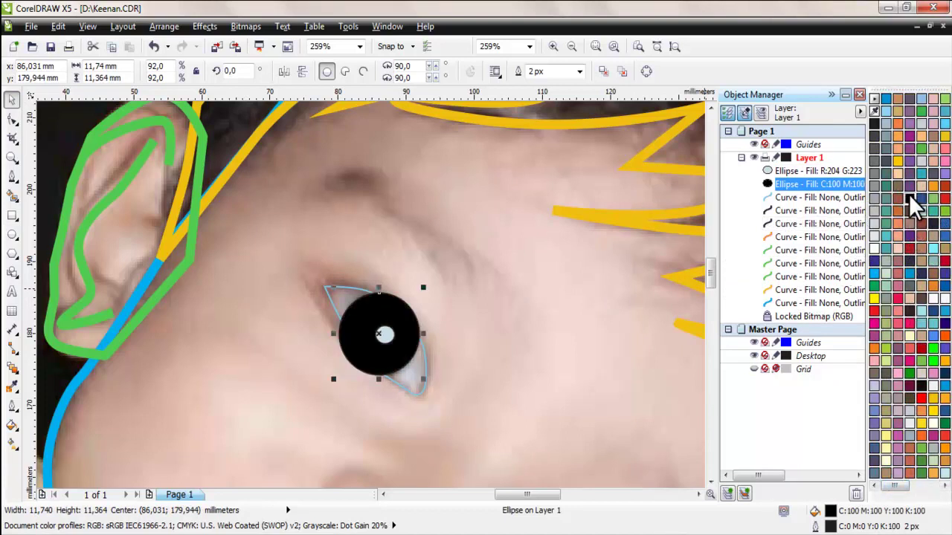
Fill the eye shape white and give it a brown outline
click(331, 296)
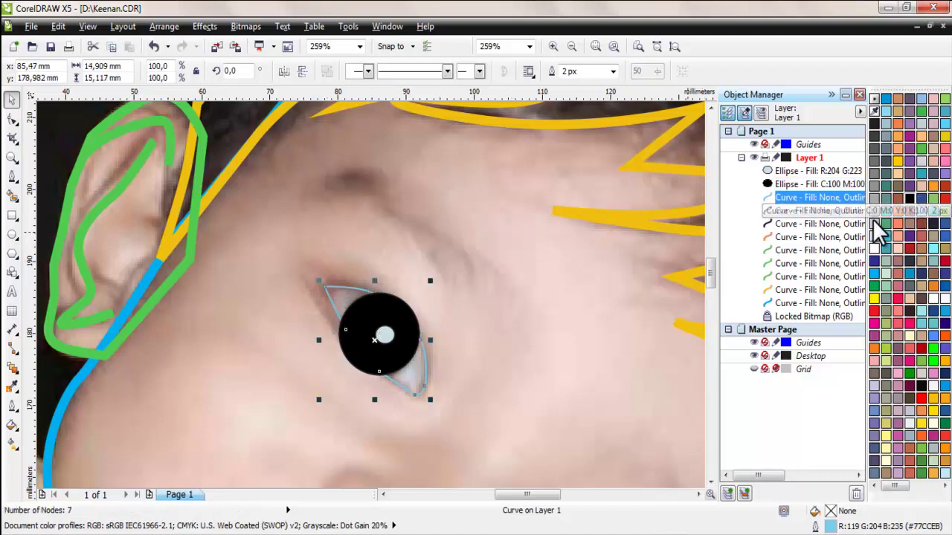
click(875, 250)
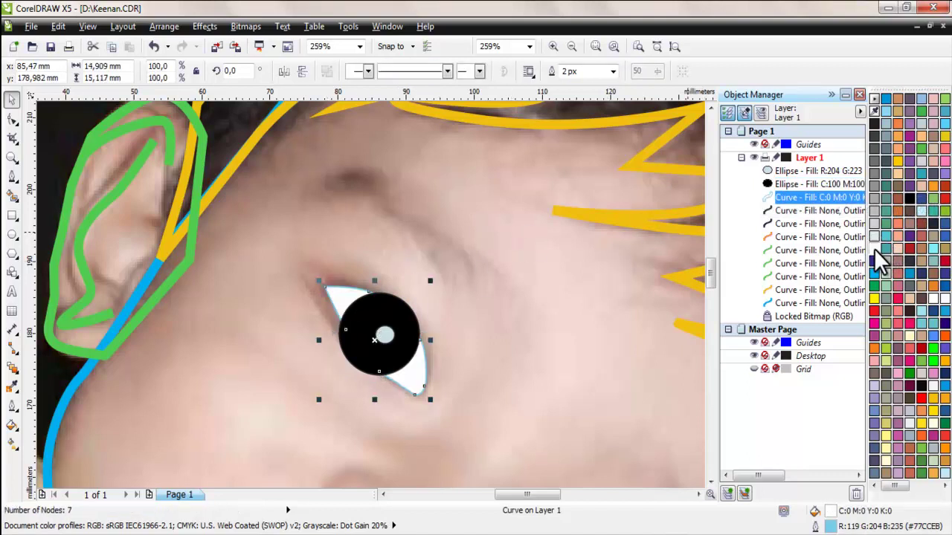
right_click(875, 250)
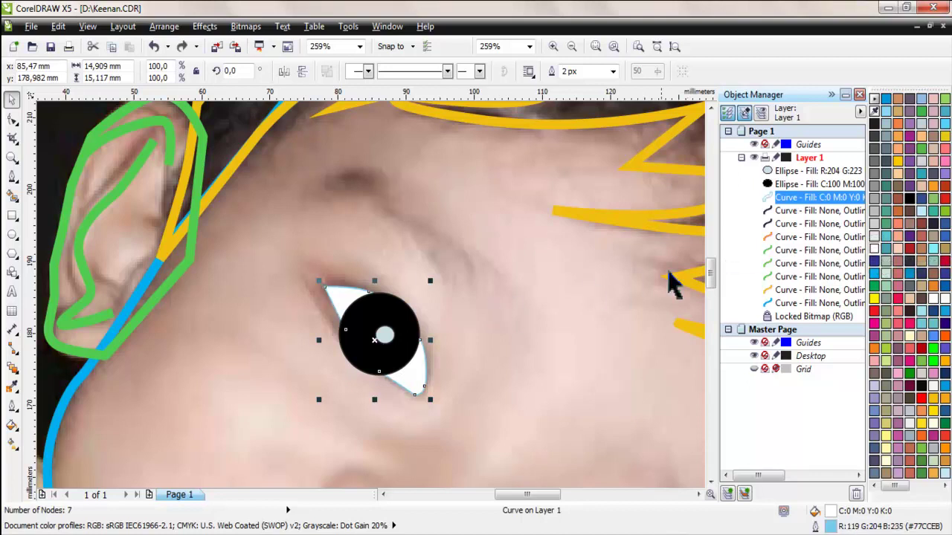
right_click(933, 285)
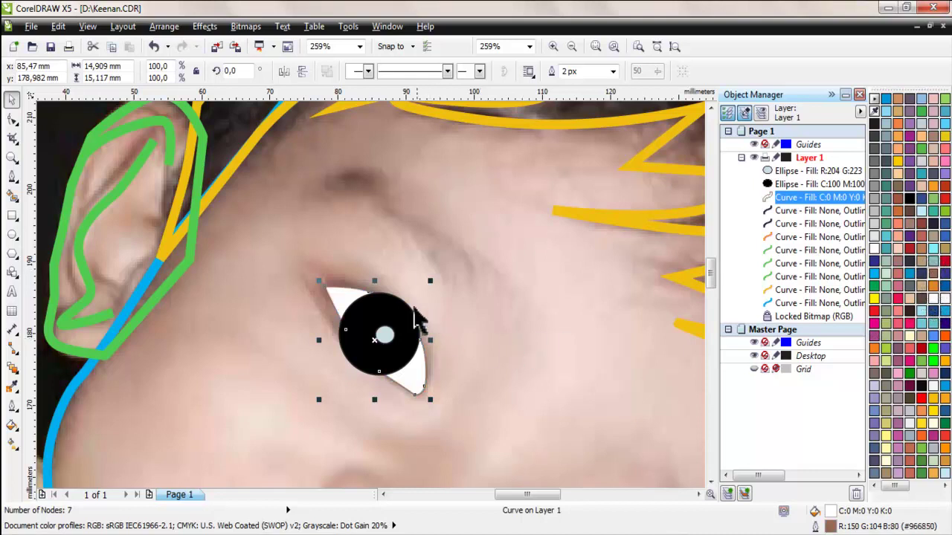
PowerClip the black iris inside the eye shape as its container
click(392, 301)
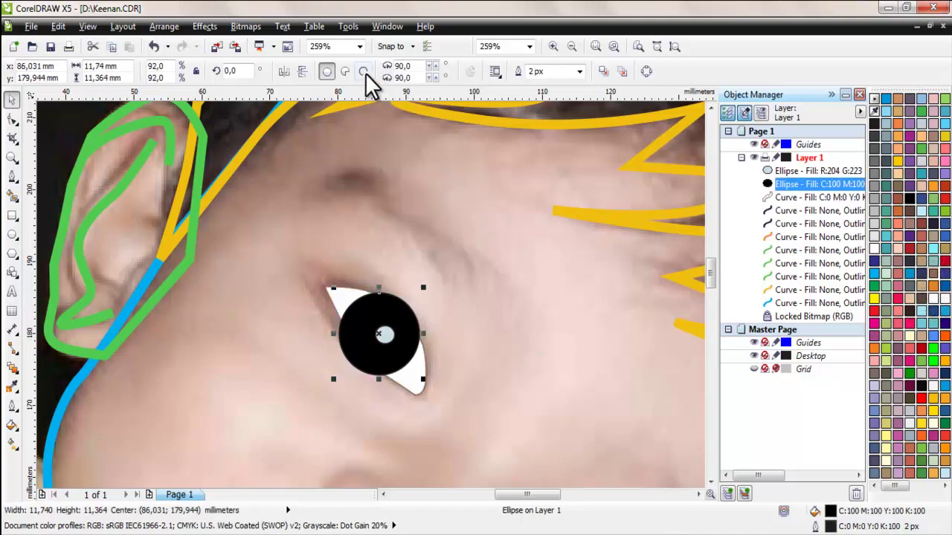
click(213, 26)
mouse_move(230, 233)
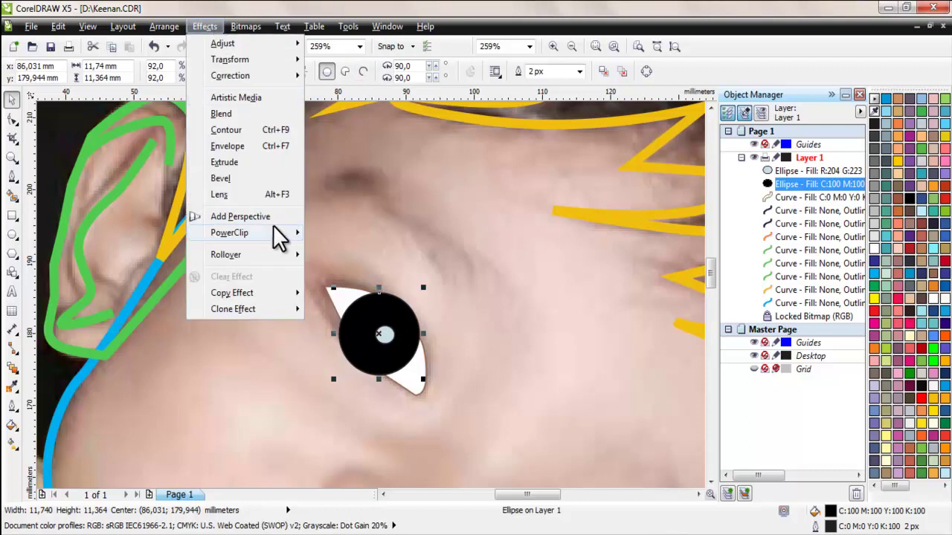
click(334, 235)
click(332, 301)
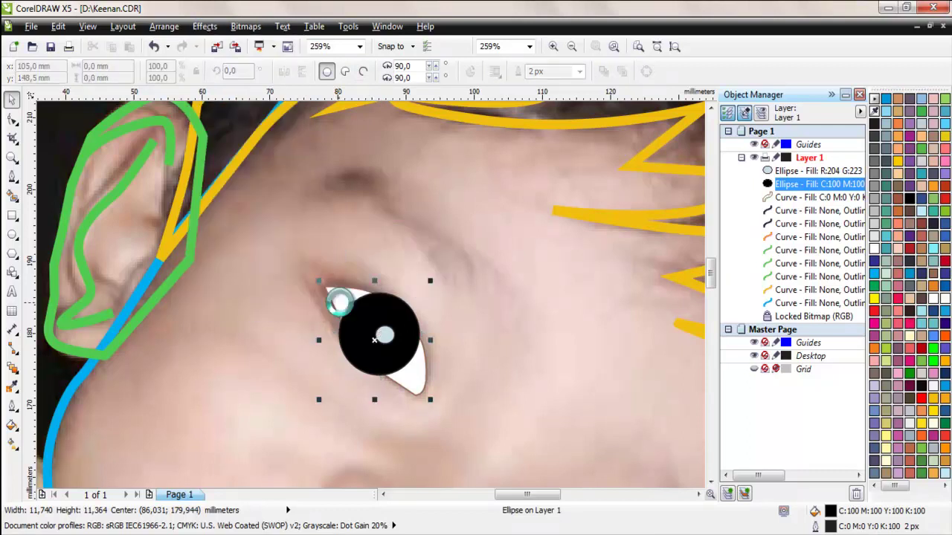
key(Tab)
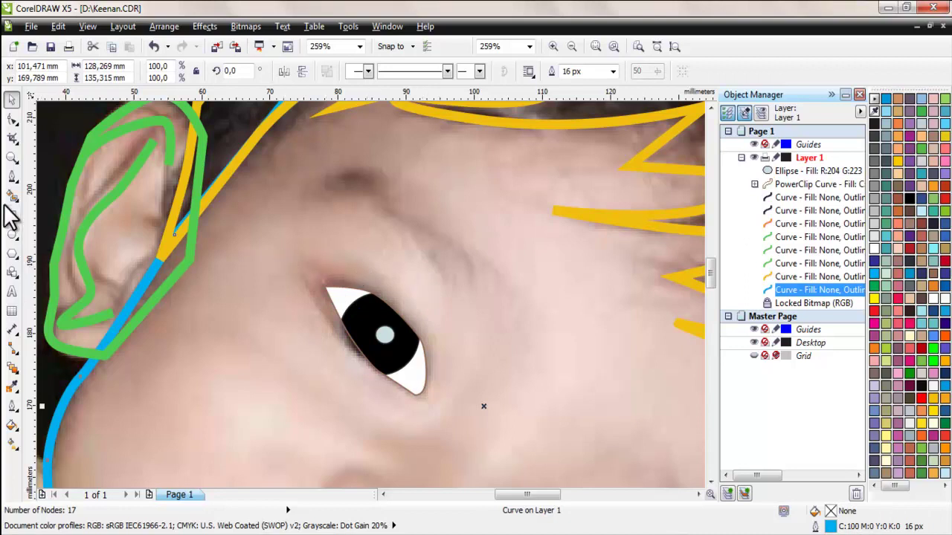
Draw a closed lid-shaped curve around the eye's edges
click(12, 176)
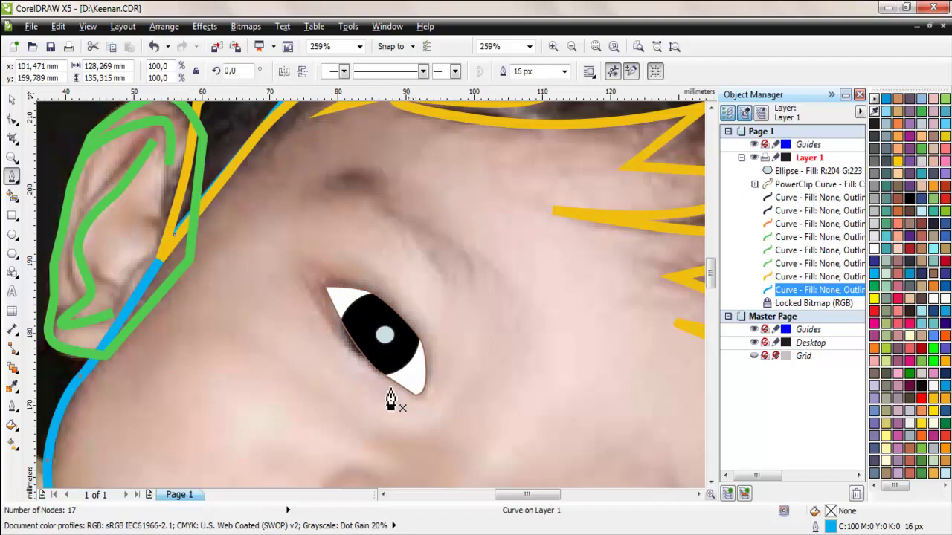
click(296, 260)
double_click(323, 313)
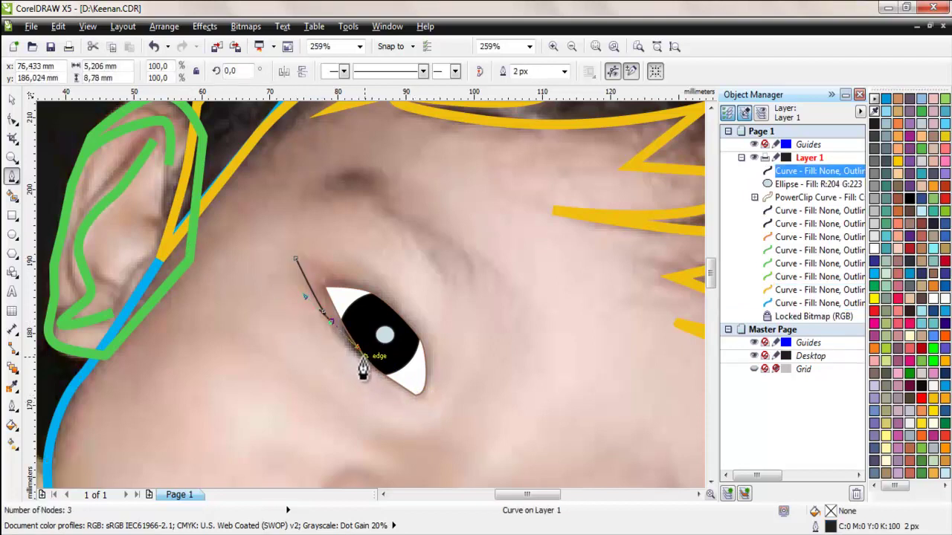
click(353, 350)
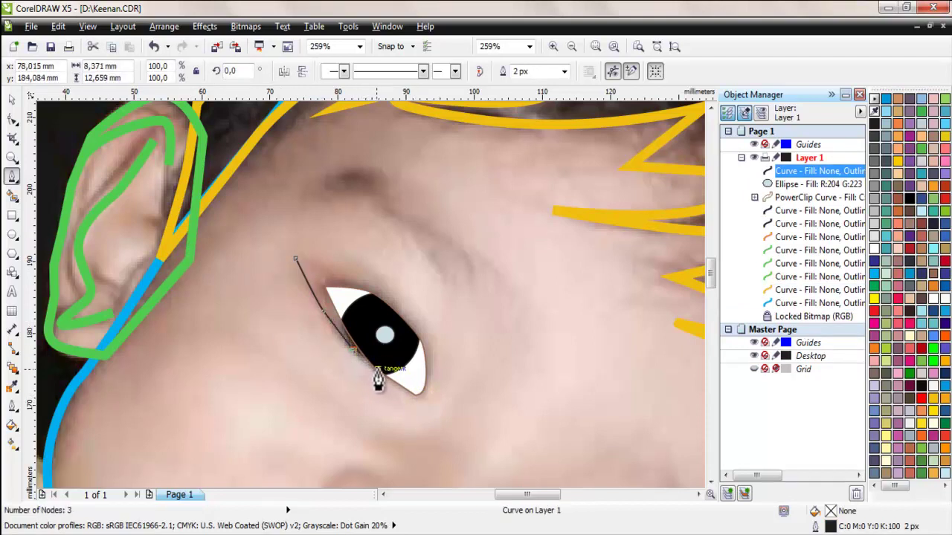
click(379, 371)
click(413, 394)
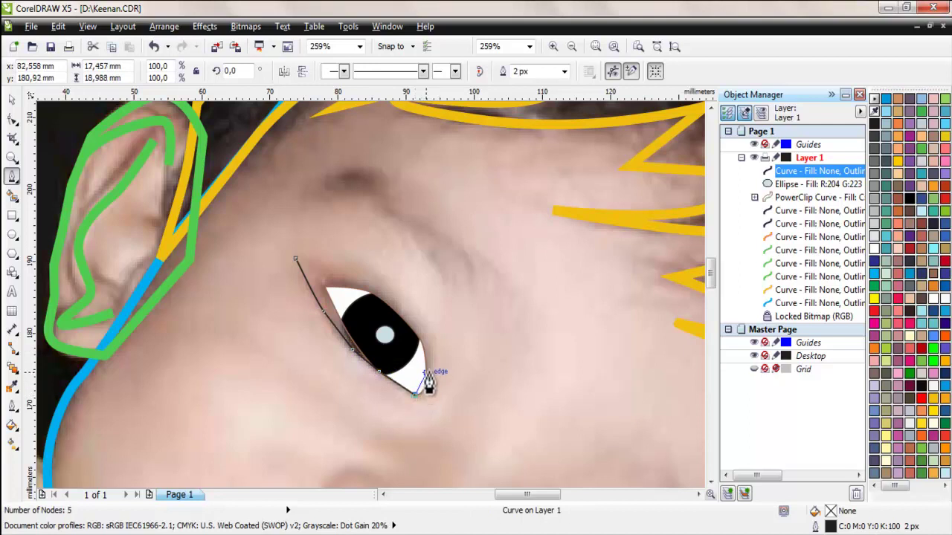
click(424, 372)
click(406, 321)
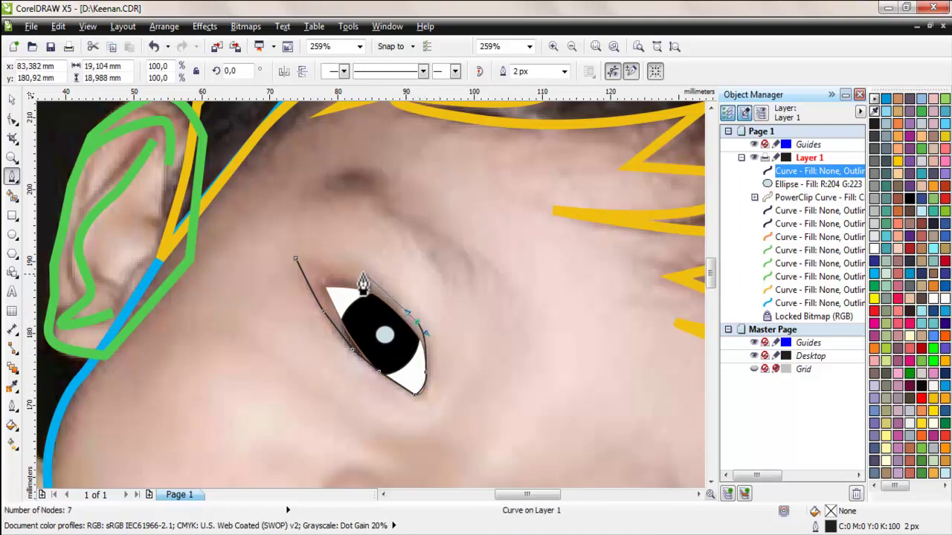
click(348, 276)
click(296, 259)
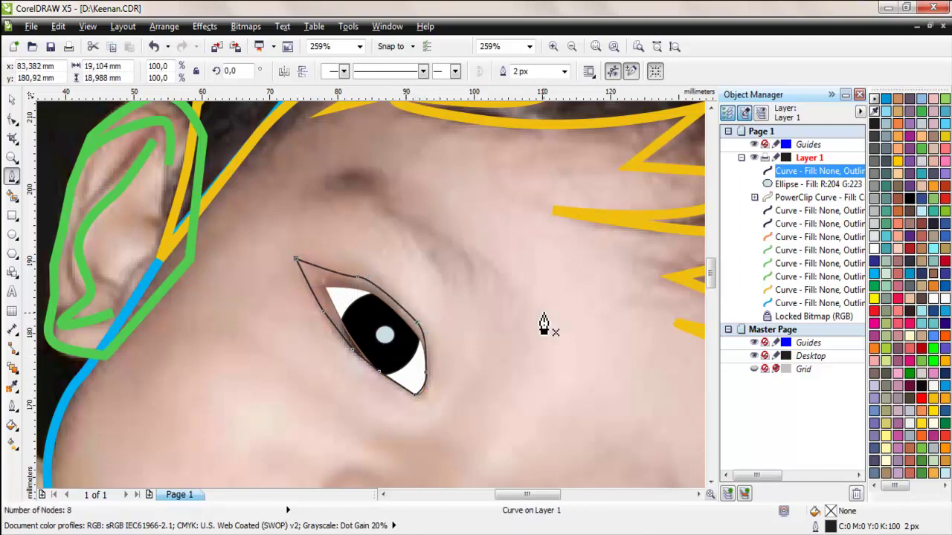
Fill and outline the lid shape brown (#A67E72) with Uniform transparency
click(904, 223)
right_click(904, 223)
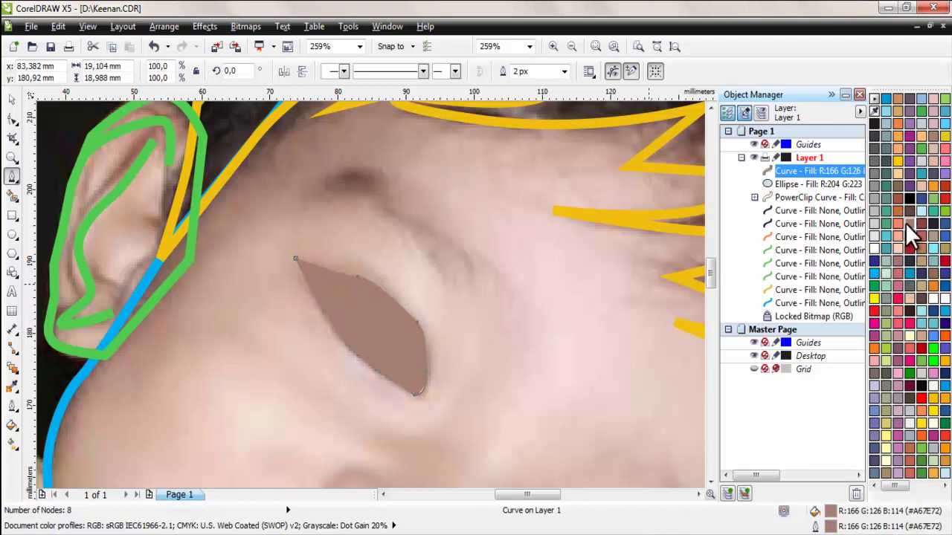
click(14, 372)
click(66, 464)
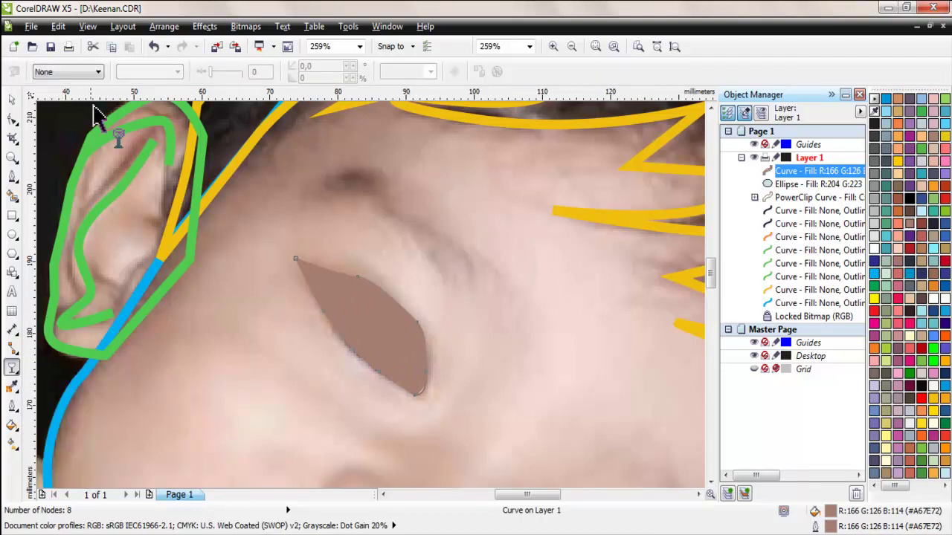
click(73, 74)
click(64, 95)
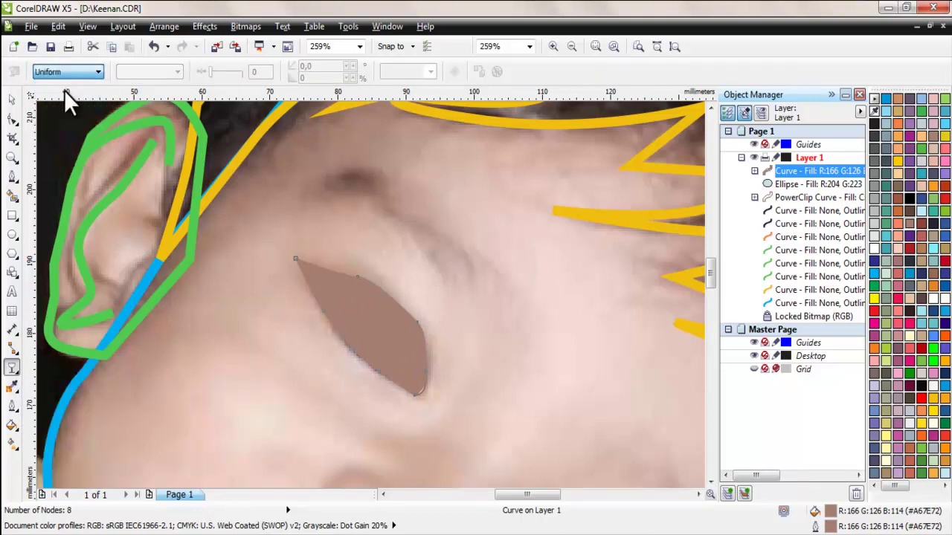
click(12, 99)
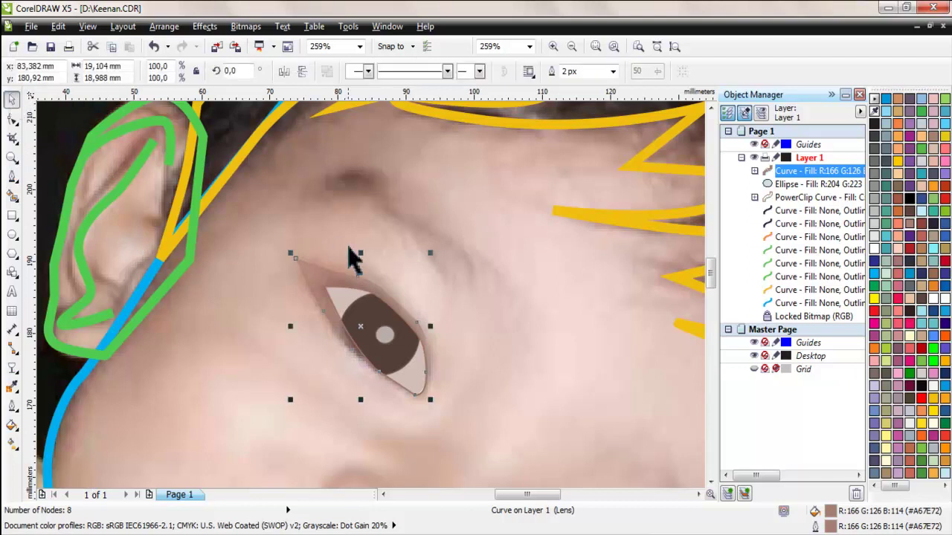
Place the brown lid shape behind the eye white
right_click(323, 278)
mouse_move(357, 184)
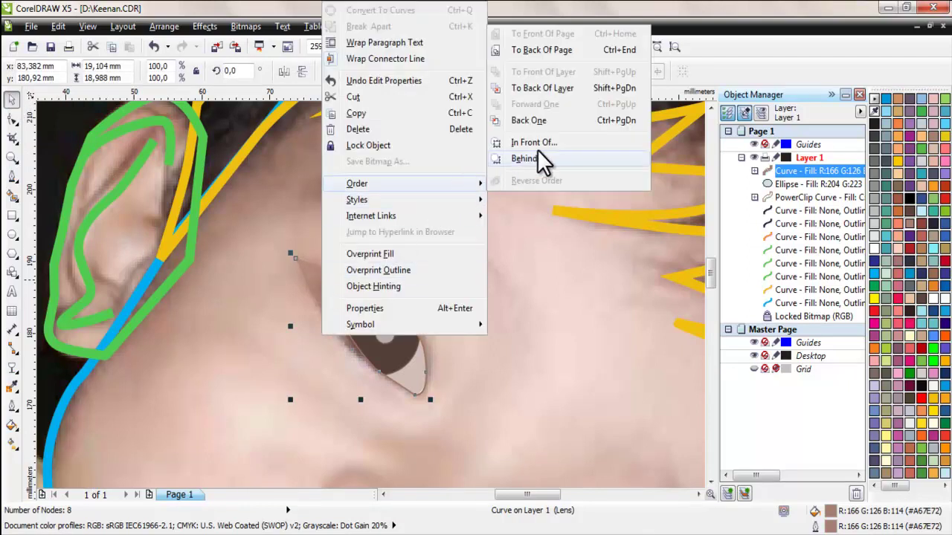
click(536, 159)
click(519, 245)
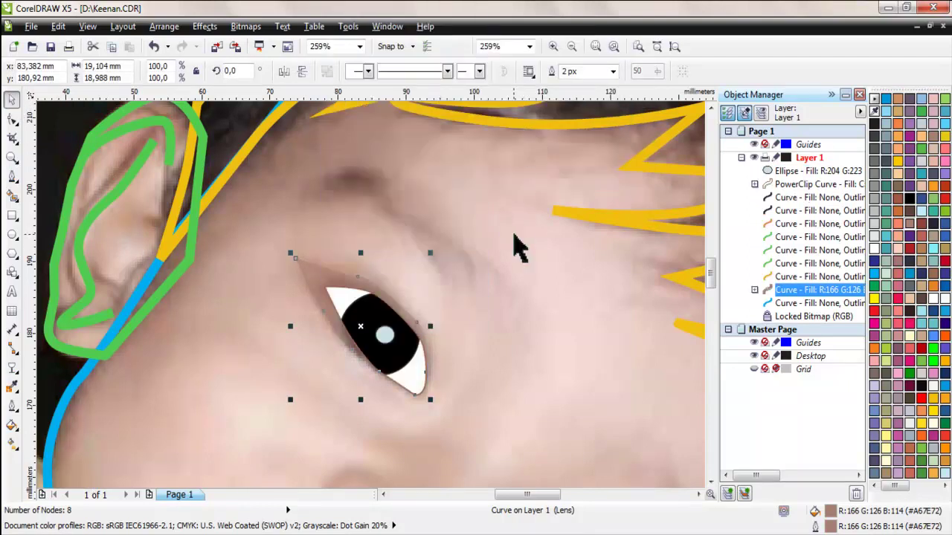
key(Tab)
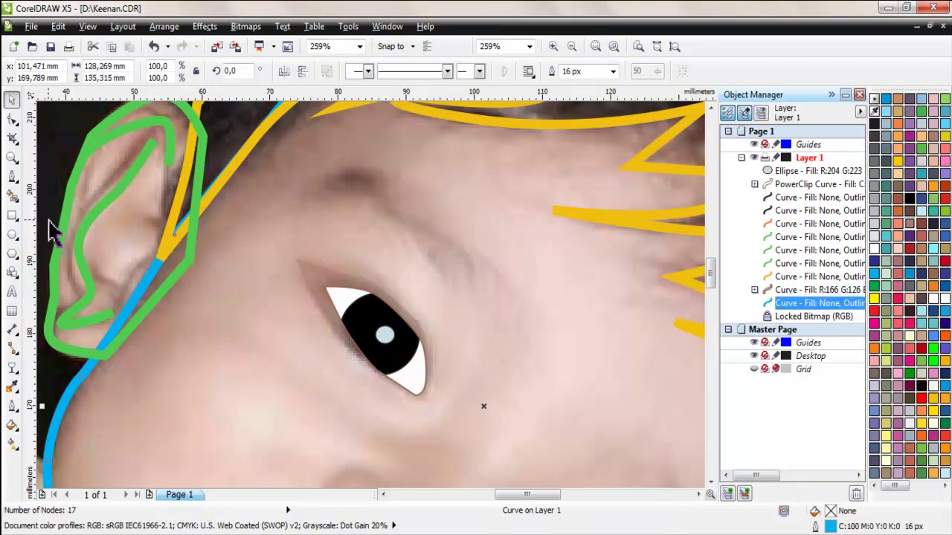
Trace the eyebrow above the eye as a closed curved shape
click(13, 177)
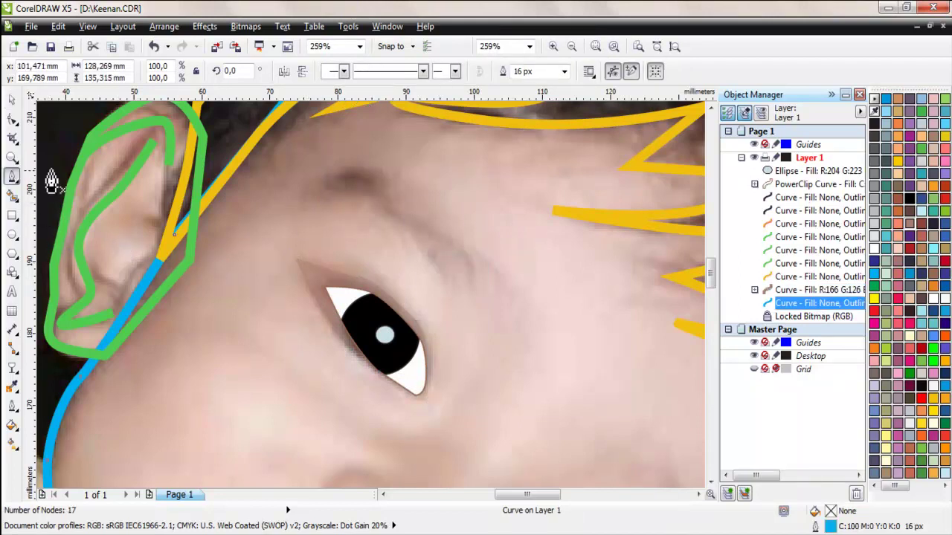
click(331, 197)
click(357, 203)
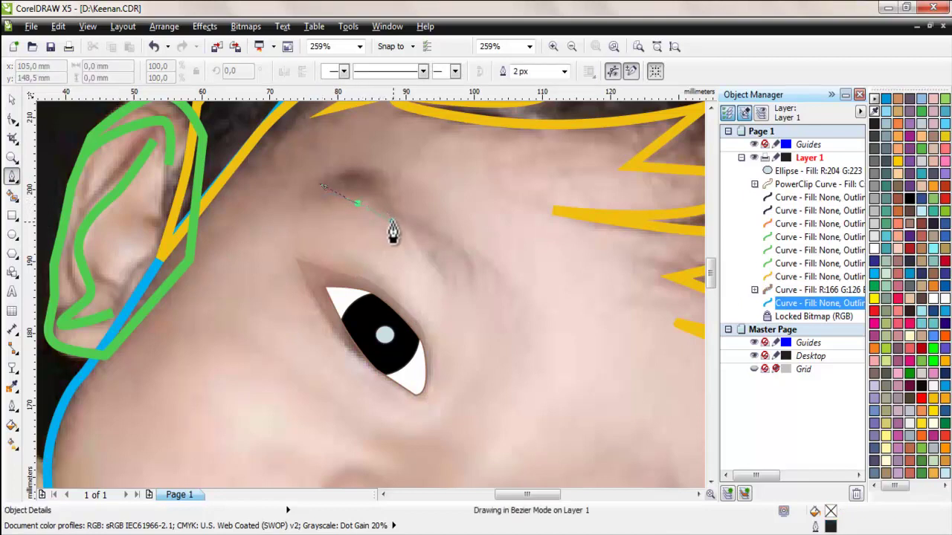
key(space)
click(340, 194)
click(427, 253)
click(461, 277)
mouse_move(497, 276)
mouse_down()
mouse_move(424, 227)
mouse_move(394, 187)
mouse_move(349, 187)
mouse_up()
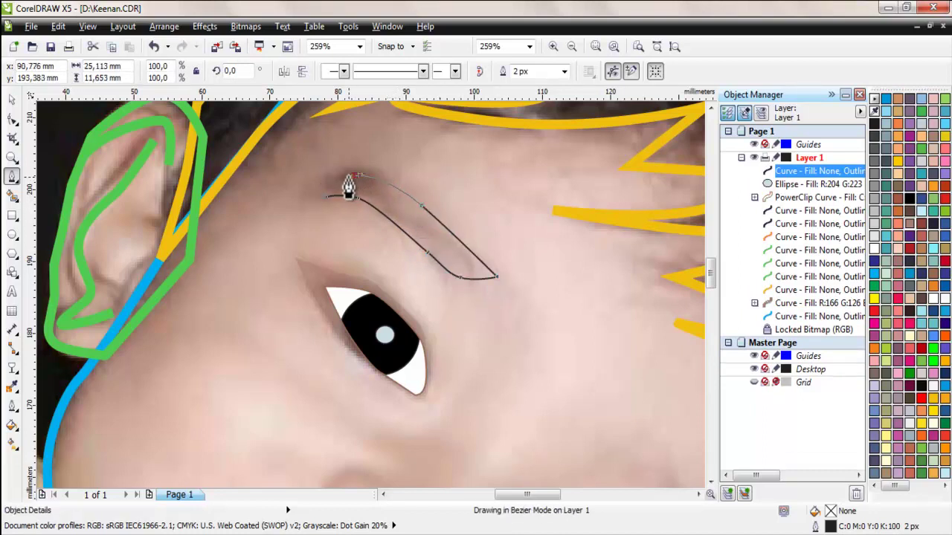
click(315, 197)
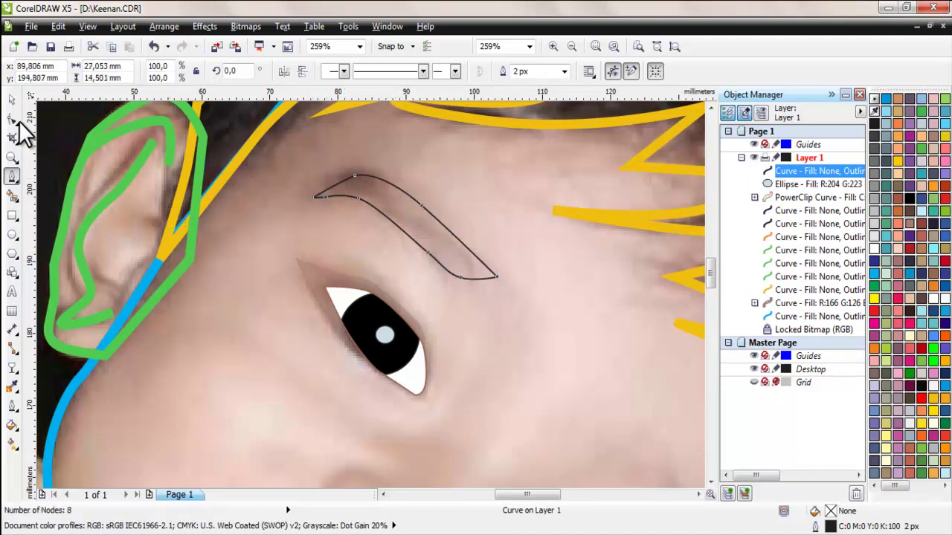
Fill the eyebrow black with a linear transparency fading toward its outer tail
click(12, 101)
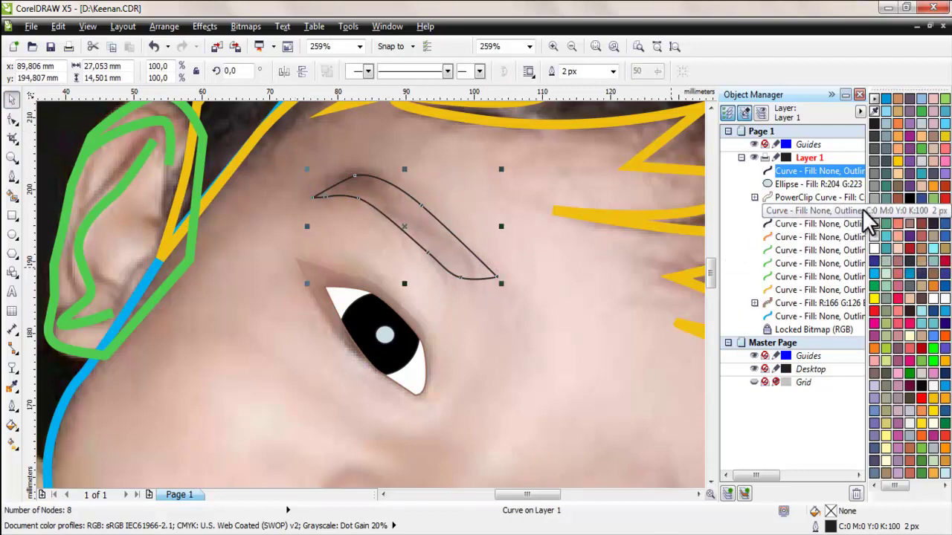
click(909, 199)
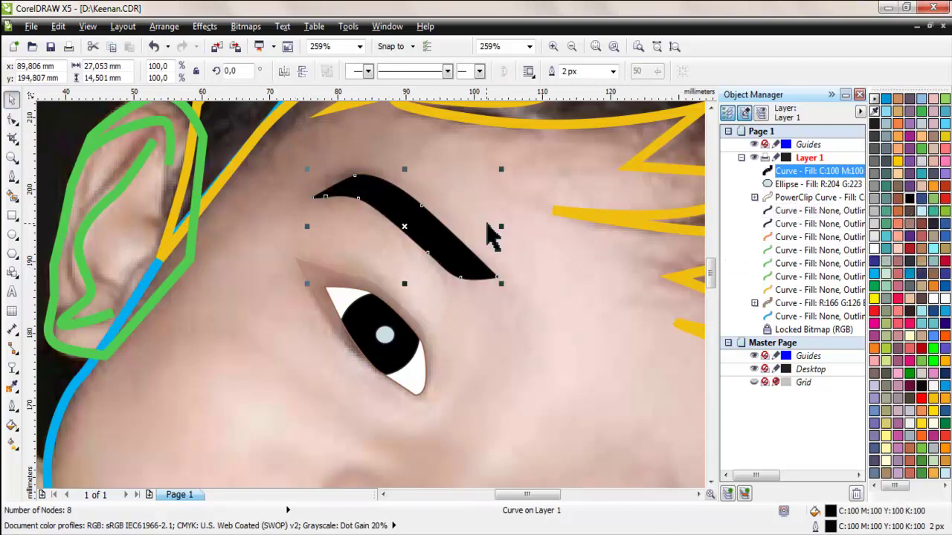
click(12, 368)
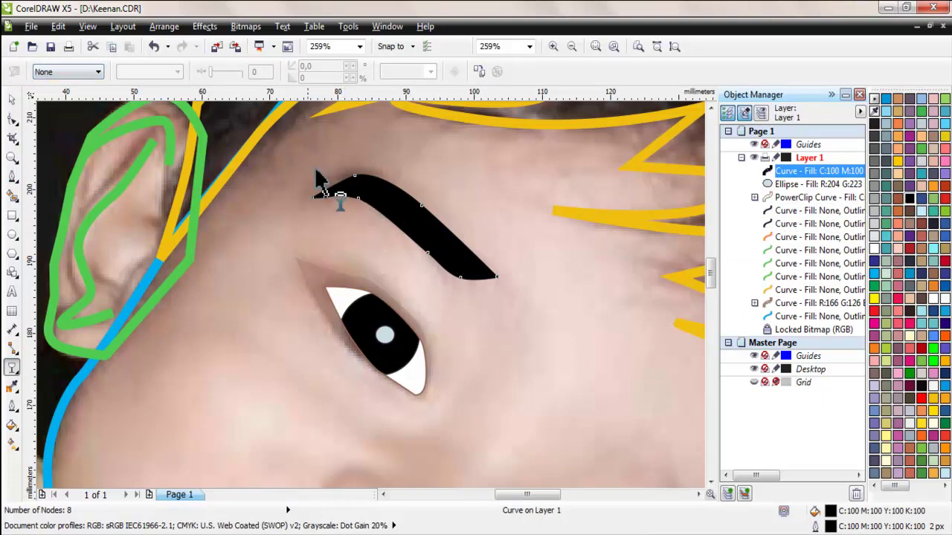
mouse_move(305, 177)
mouse_down()
mouse_move(429, 219)
mouse_move(485, 270)
mouse_up()
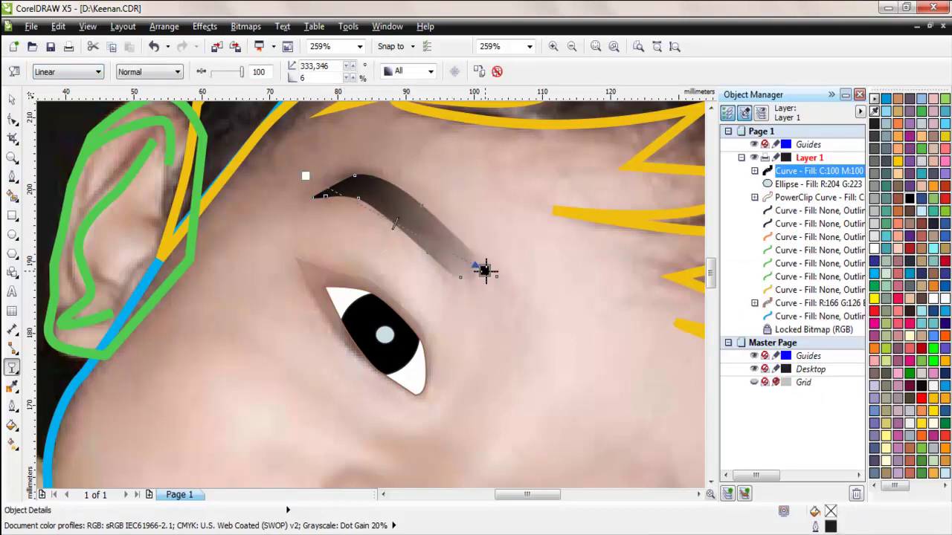
click(11, 99)
click(175, 234)
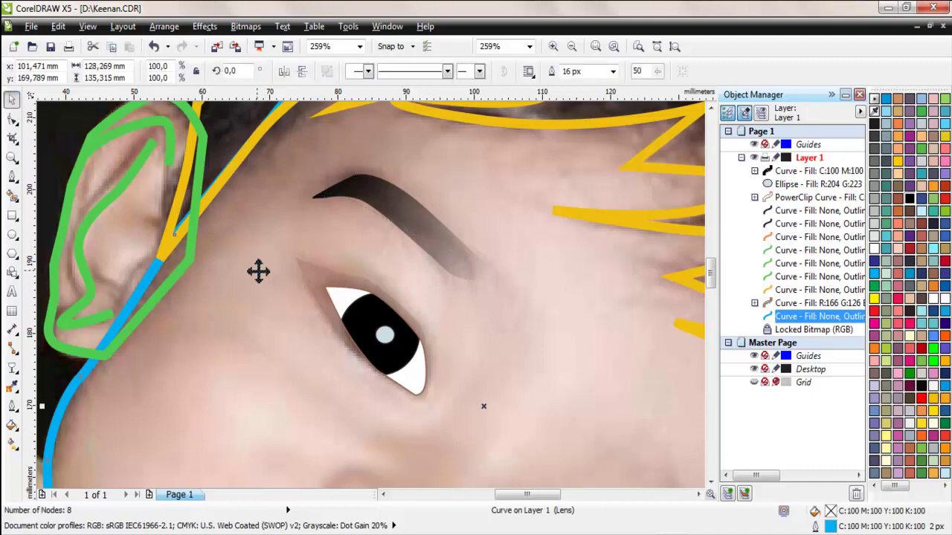
Zoom out to the whole face, marquee-zoom onto the other eye, and adjust the scrollbars
click(574, 47)
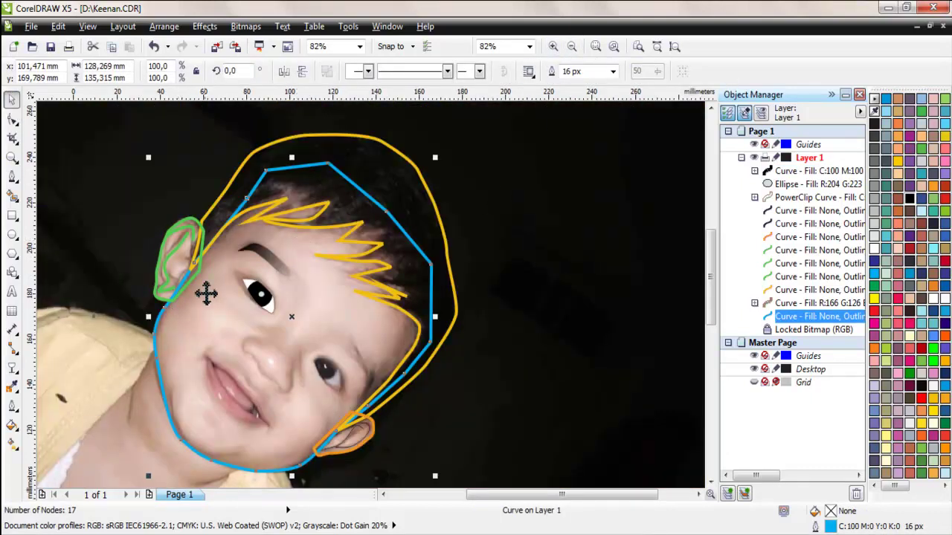
click(12, 157)
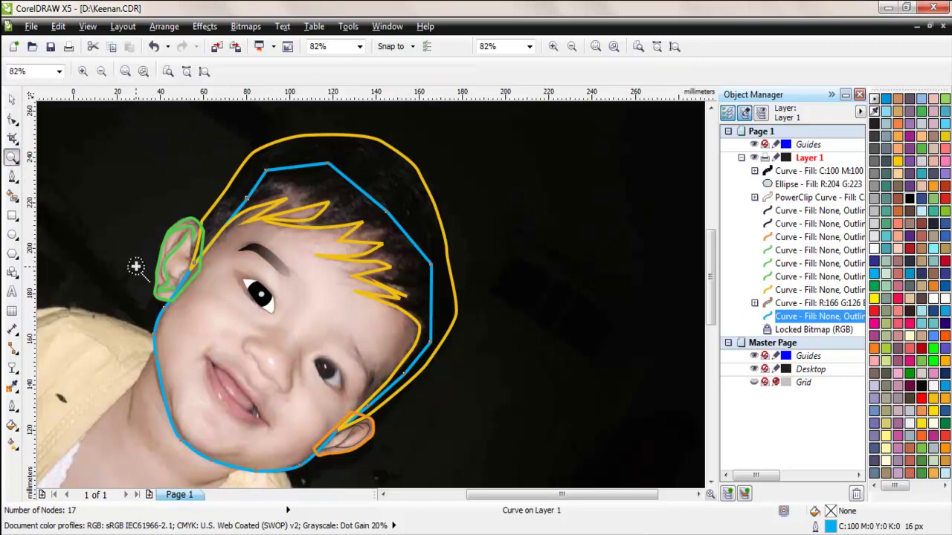
drag(397, 429, 295, 316)
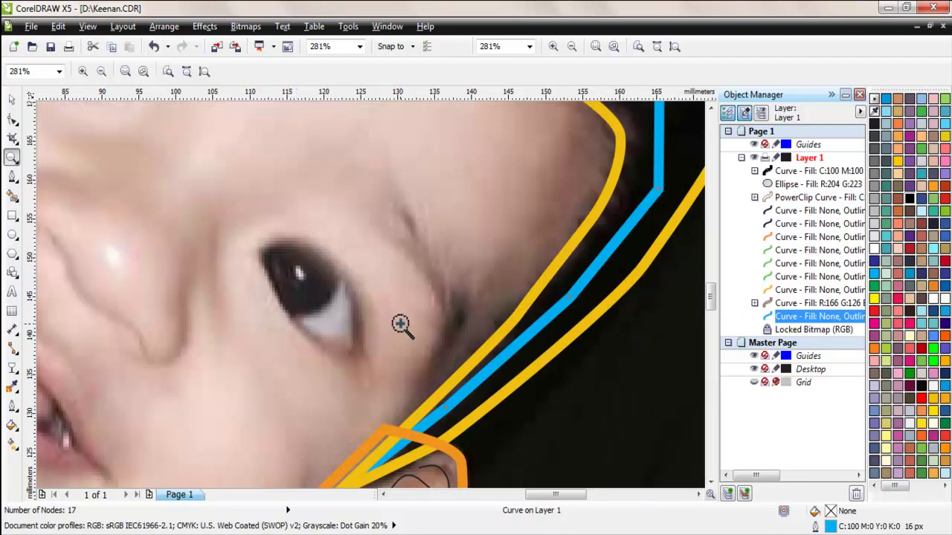
drag(548, 500, 532, 499)
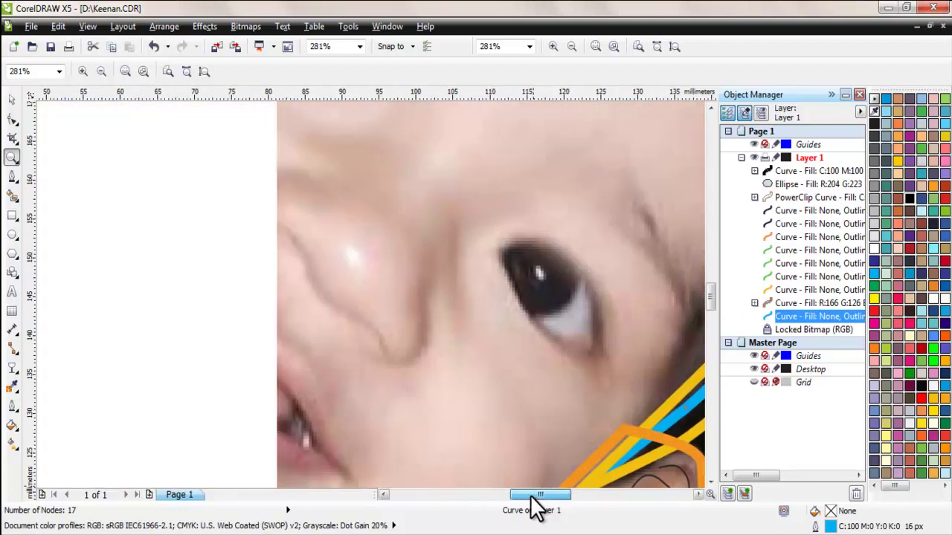
mouse_move(708, 309)
mouse_down()
mouse_move(711, 294)
mouse_move(714, 302)
mouse_up()
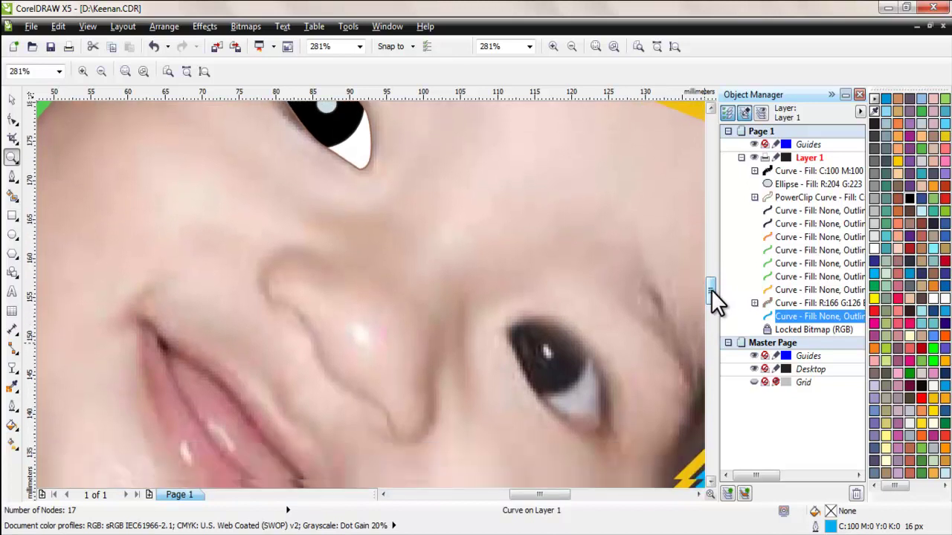
drag(551, 494, 561, 494)
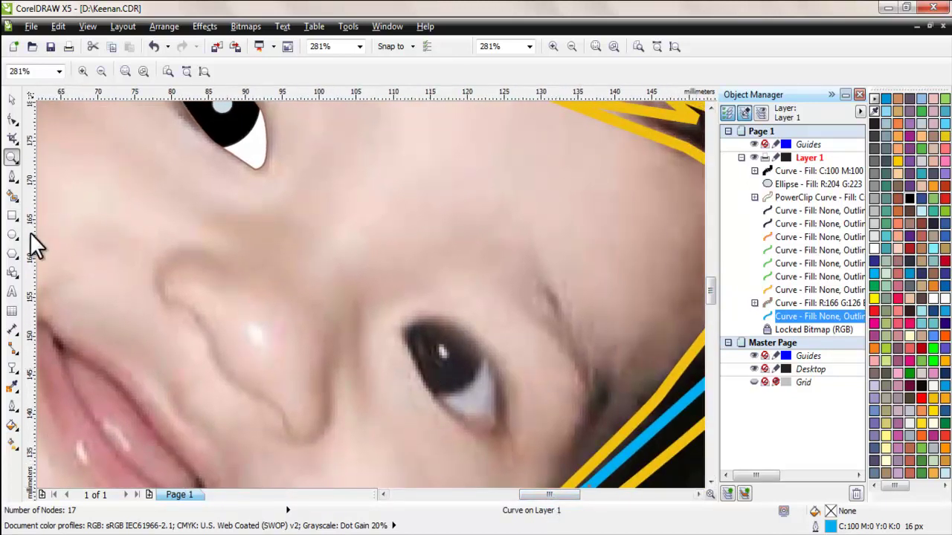
Trace a closed outline around the other eye along both lids
click(12, 177)
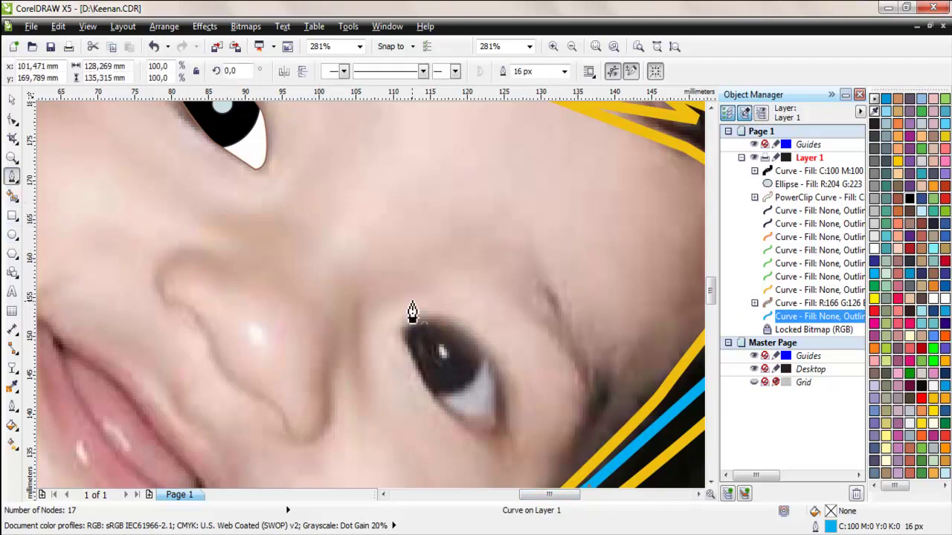
click(402, 331)
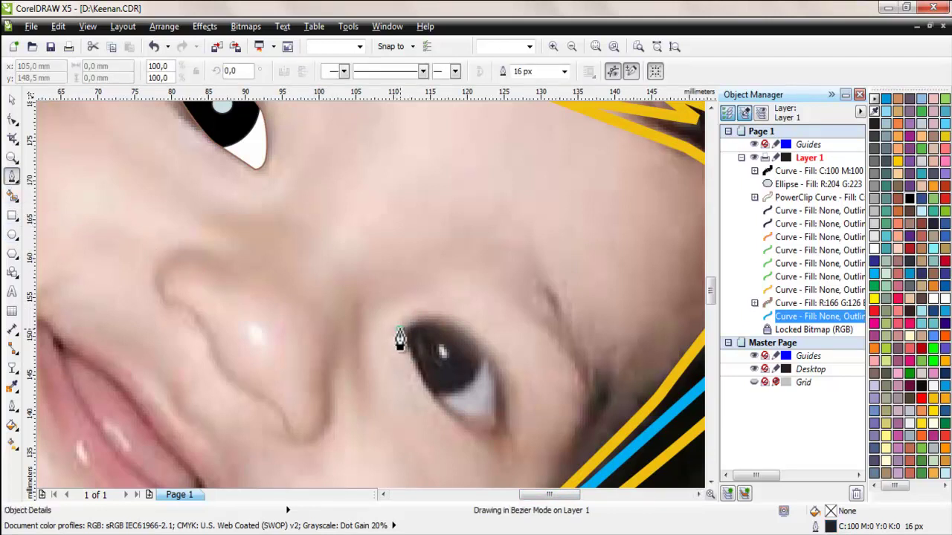
drag(429, 401, 446, 414)
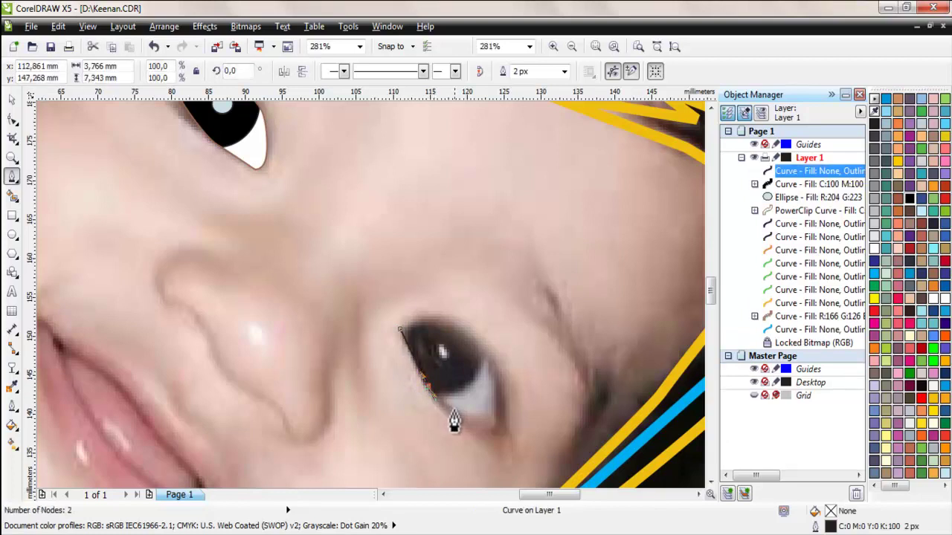
click(454, 412)
click(487, 416)
double_click(494, 418)
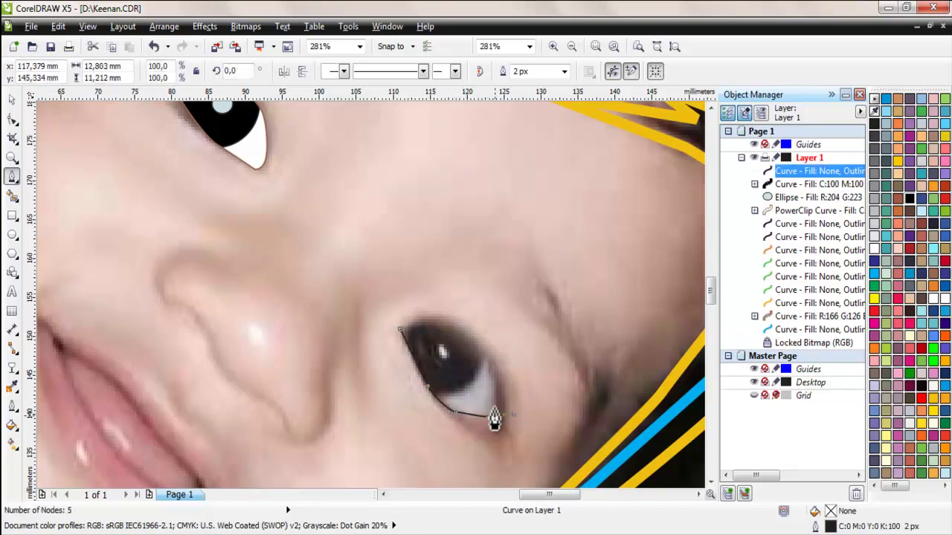
click(496, 376)
click(484, 349)
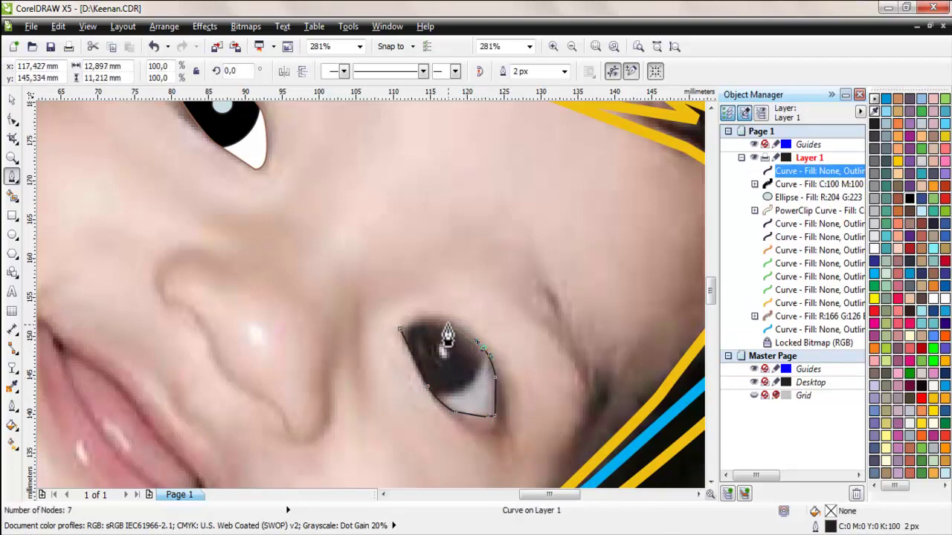
click(401, 328)
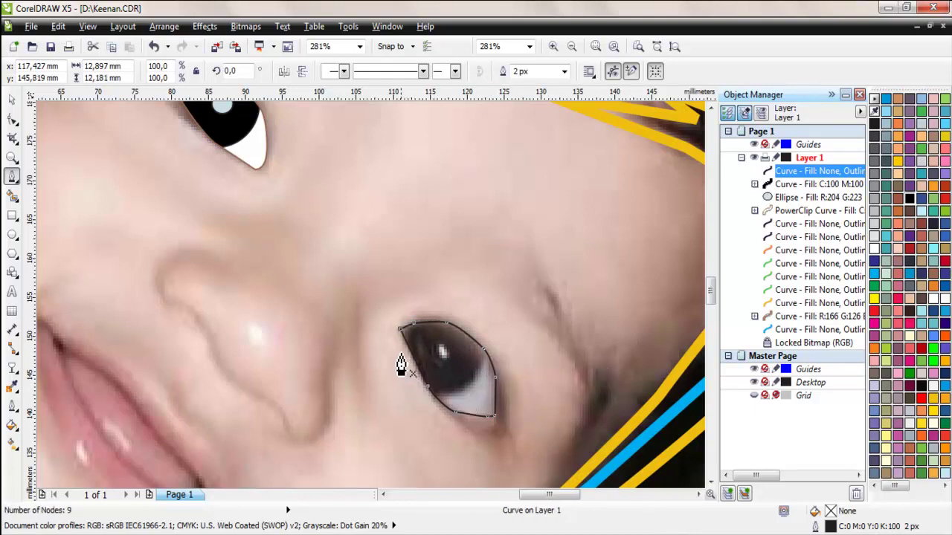
key(Escape)
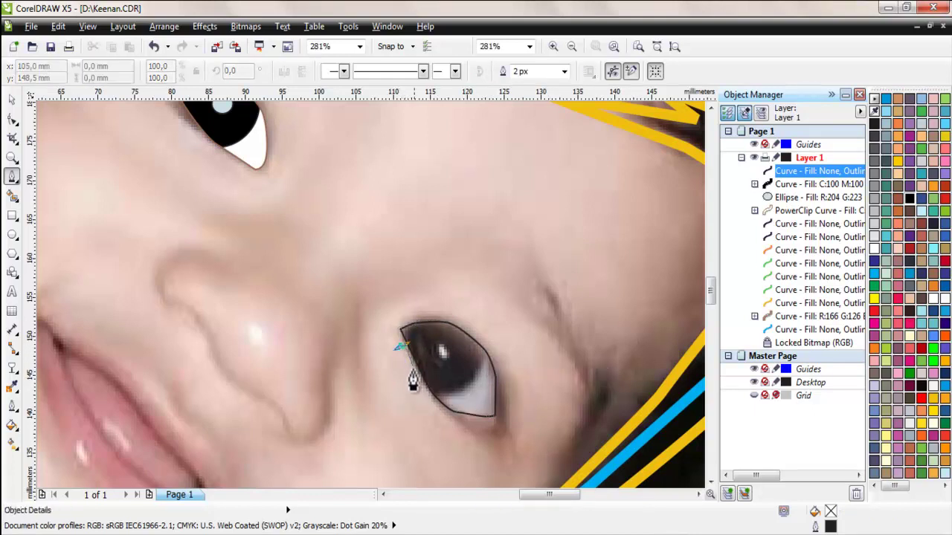
Draw a second closed eye shape along the lower lid and outer corner
drag(439, 403, 513, 459)
click(506, 438)
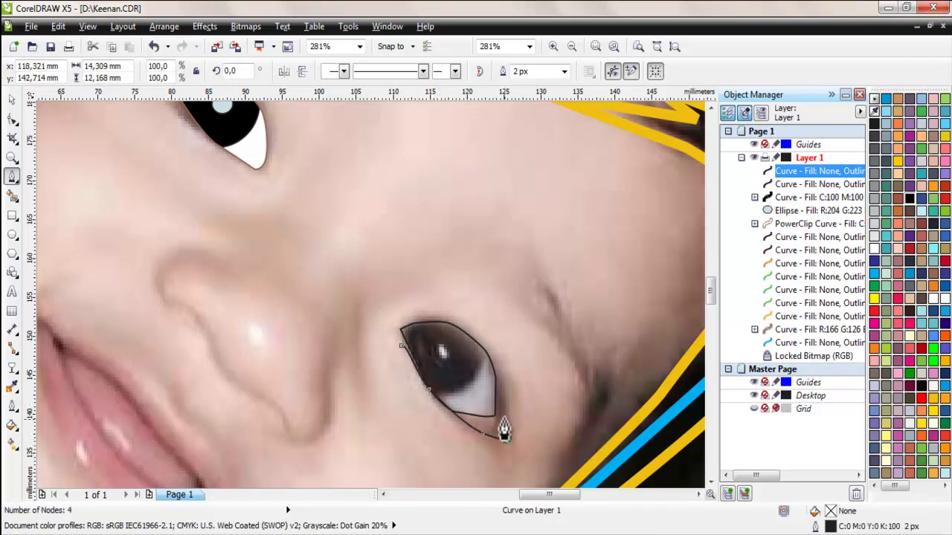
click(503, 409)
drag(500, 371, 494, 354)
drag(457, 324, 459, 334)
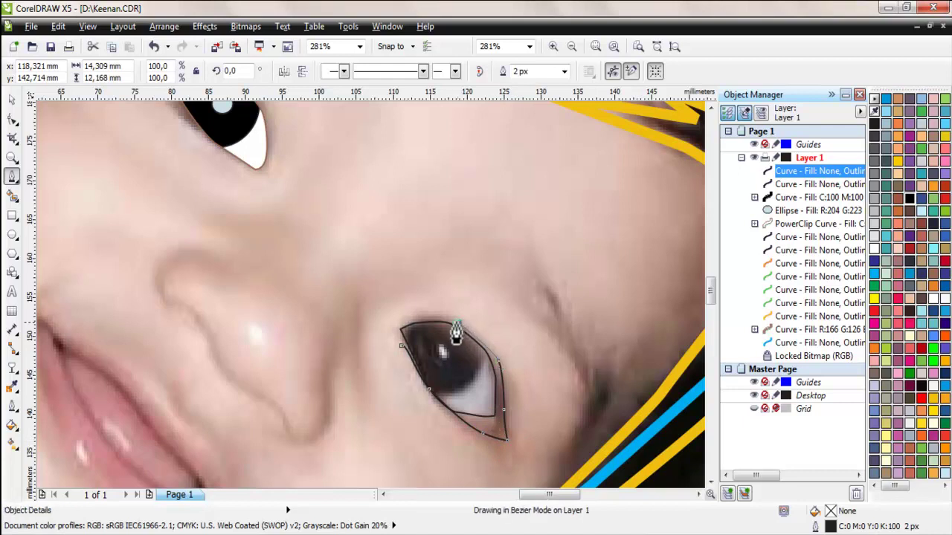
mouse_move(402, 345)
mouse_down()
mouse_move(407, 327)
mouse_move(404, 350)
mouse_up()
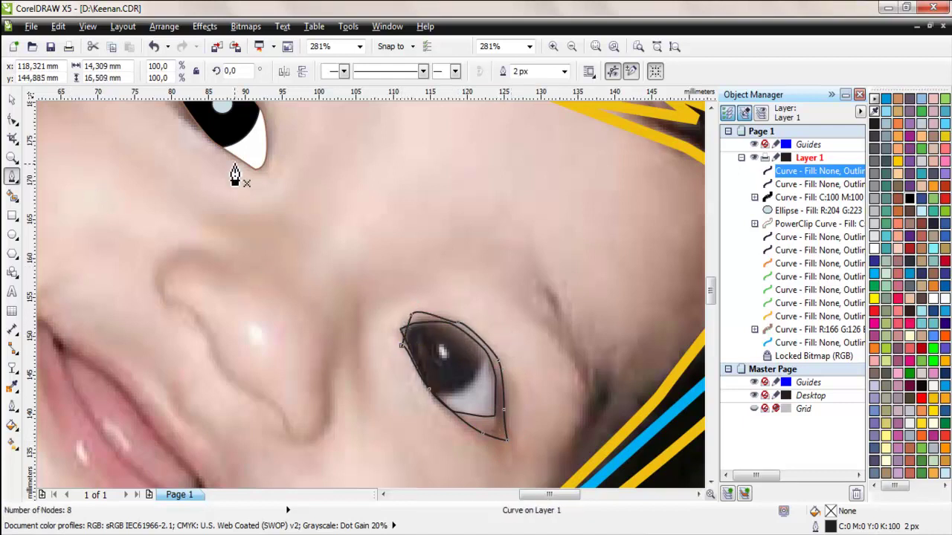
Fill and outline the eye shape brown, make it uniformly transparent, and restack it in front
click(909, 223)
right_click(909, 223)
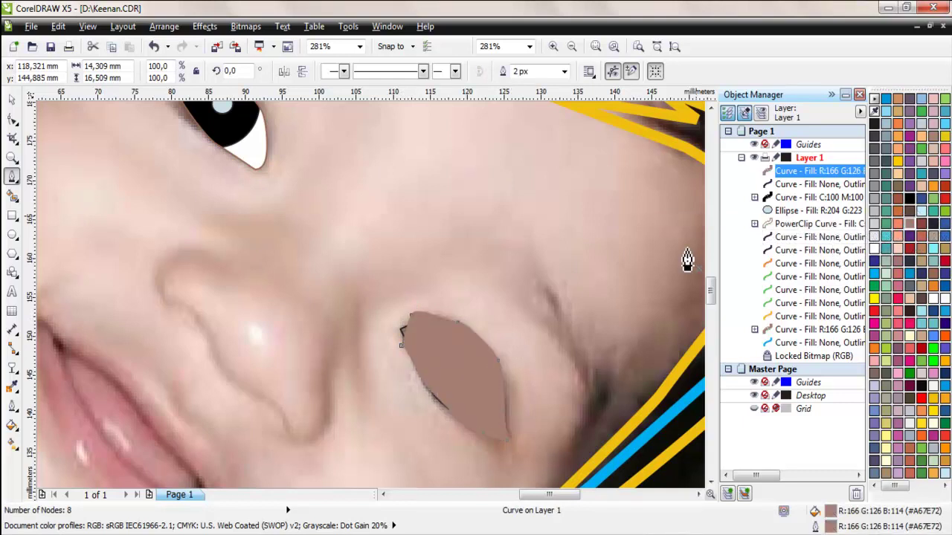
click(12, 368)
click(65, 73)
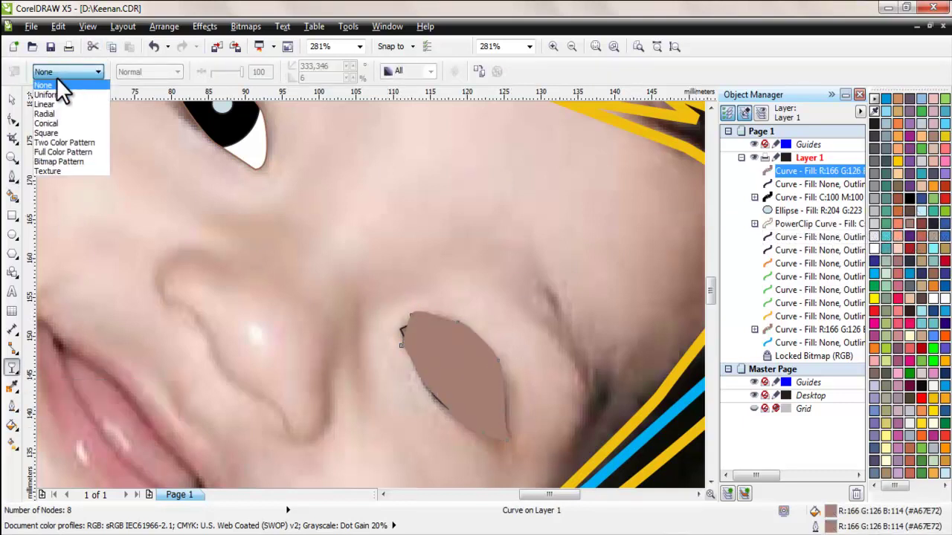
click(44, 95)
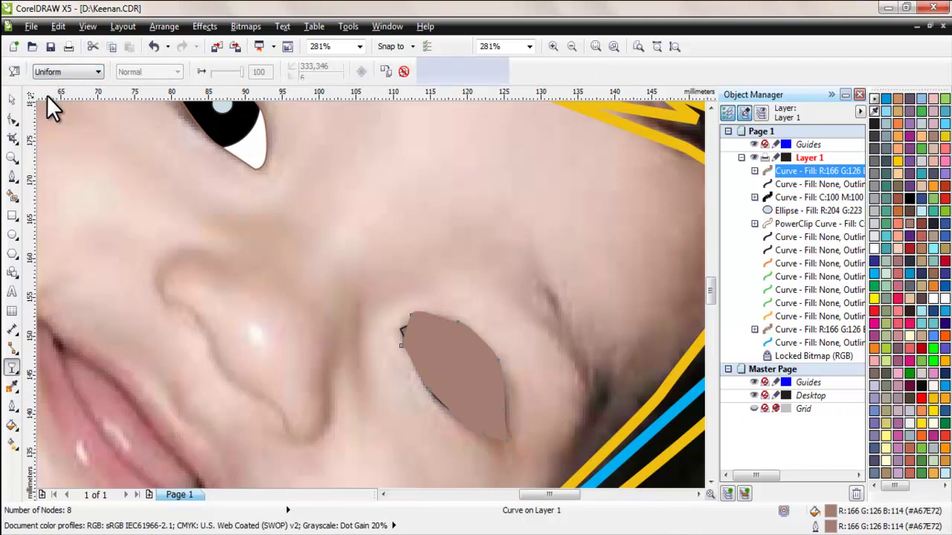
right_click(448, 342)
mouse_move(491, 193)
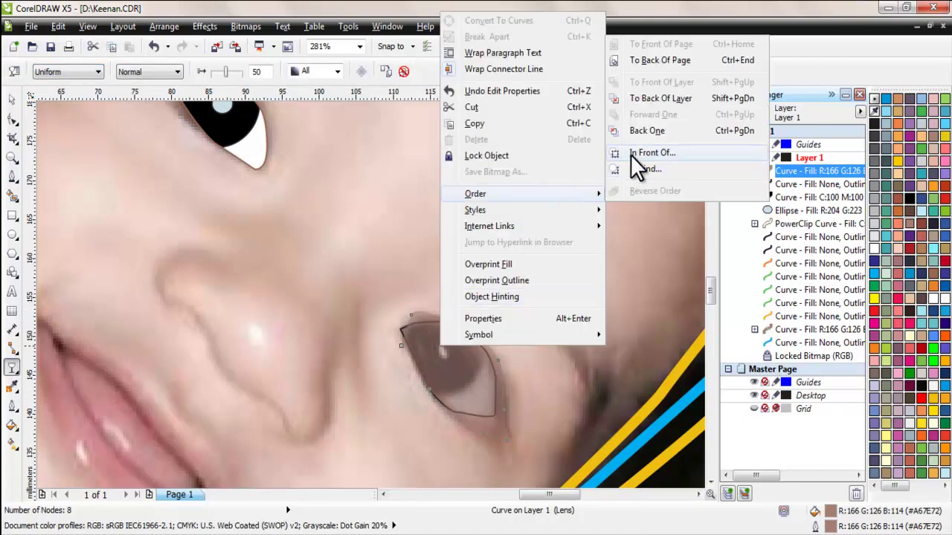
click(630, 152)
click(497, 230)
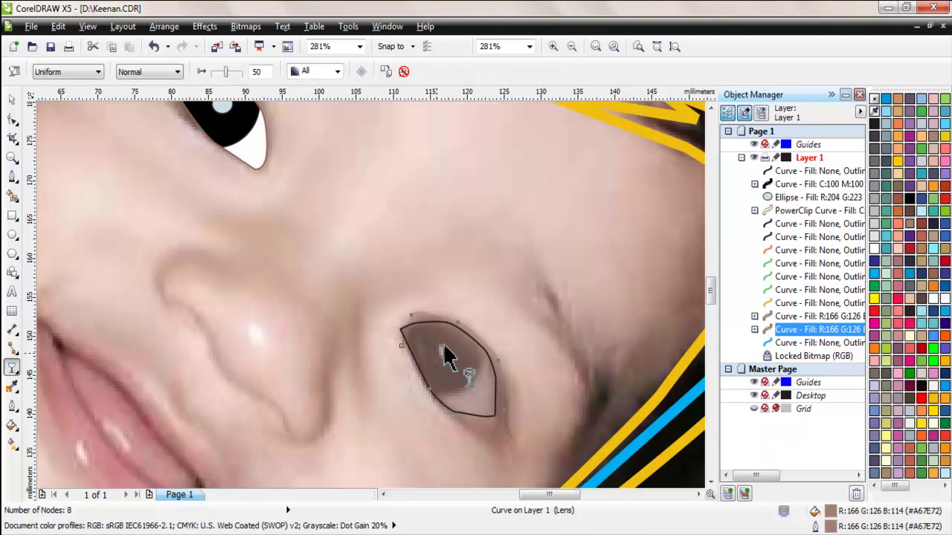
Give the eye outline a brown colour (#966850) sampled from the photo
click(444, 349)
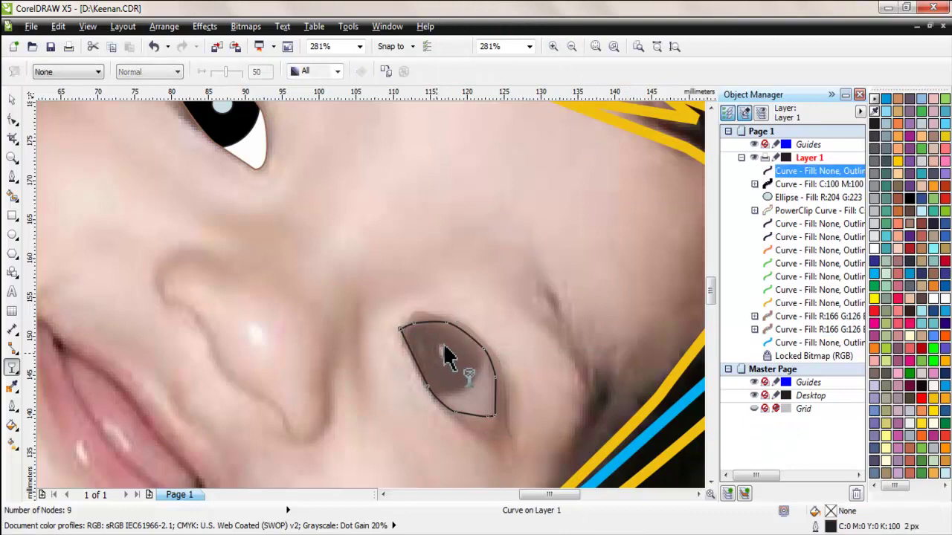
right_click(921, 250)
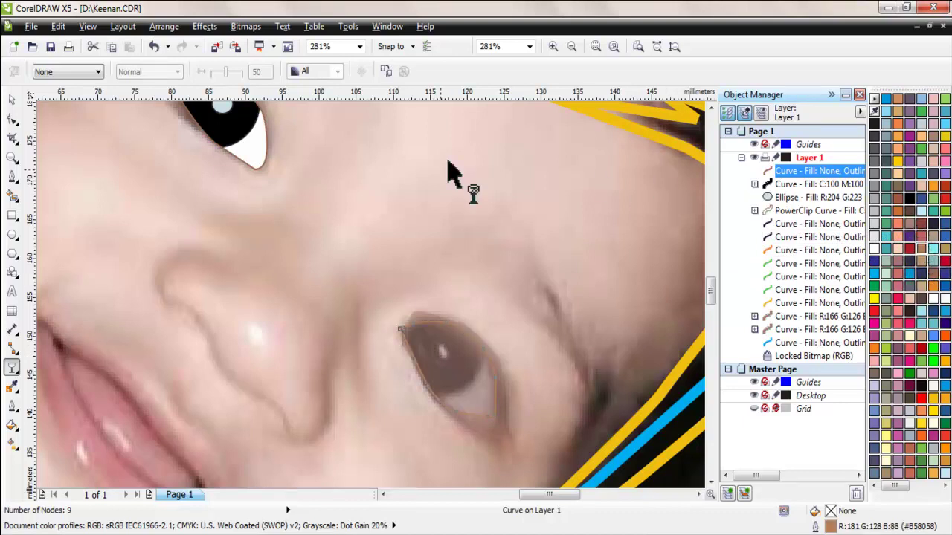
click(874, 110)
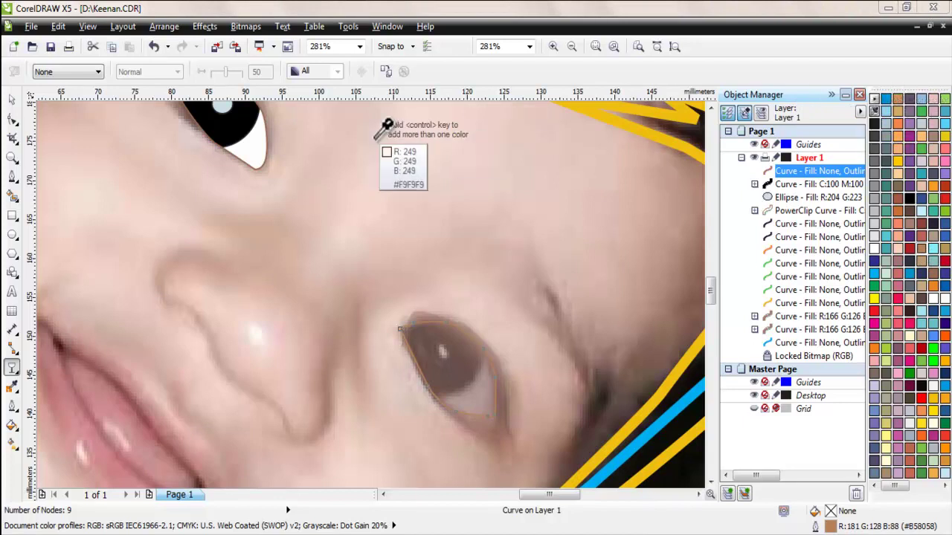
click(251, 154)
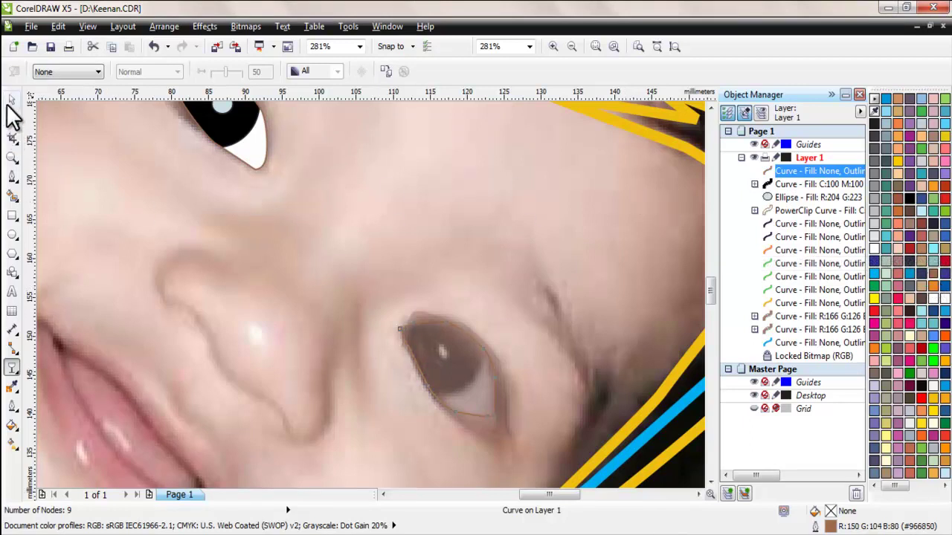
Draw a circle over the lower eye's iris and a small highlight ellipse inside it
click(11, 234)
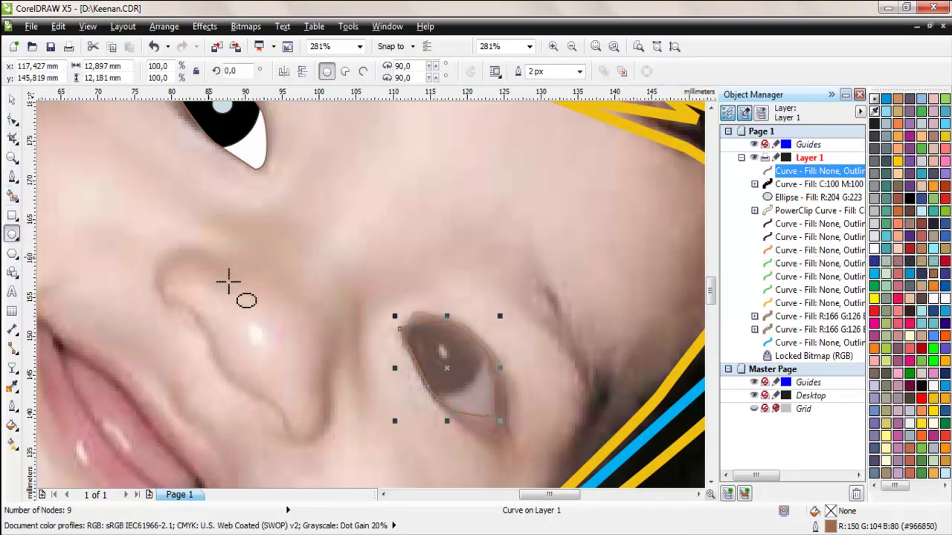
mouse_move(418, 290)
mouse_down()
mouse_move(498, 365)
mouse_move(489, 374)
mouse_up()
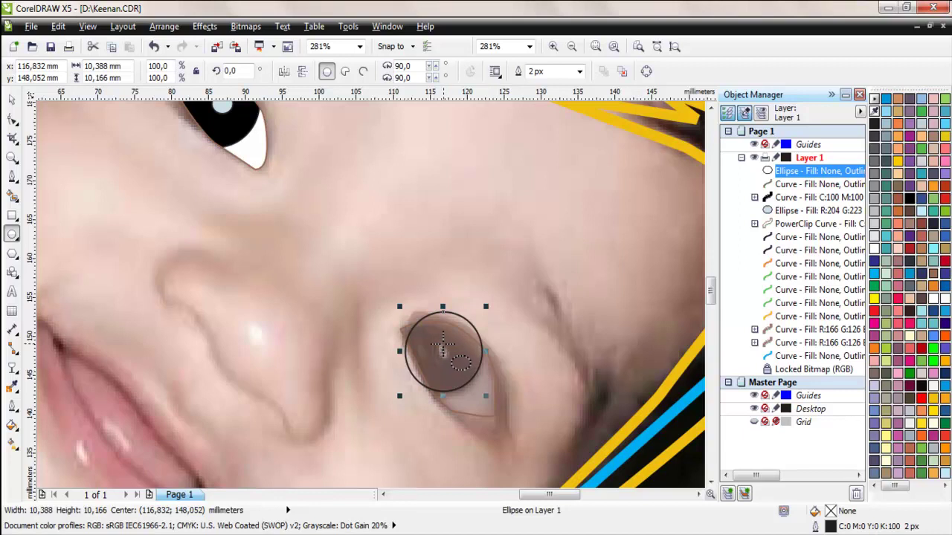
drag(429, 341, 442, 351)
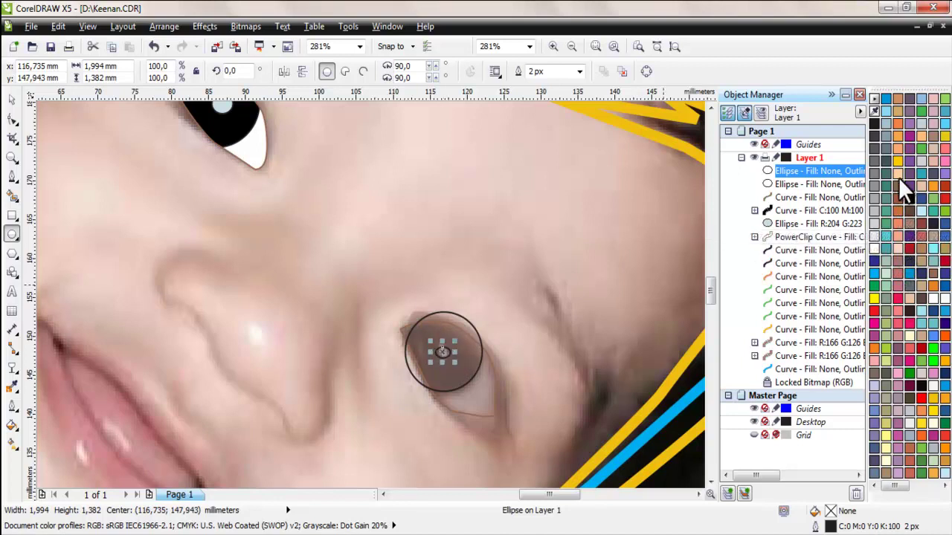
Fill the small highlight pale blue-grey (#CCDFE5) and reselect the outlined iris circle
click(918, 160)
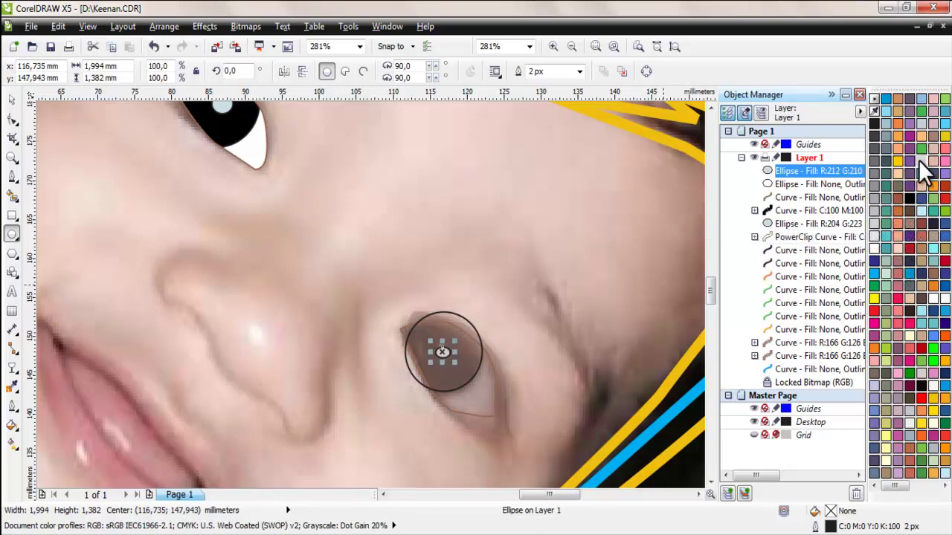
drag(918, 160, 922, 161)
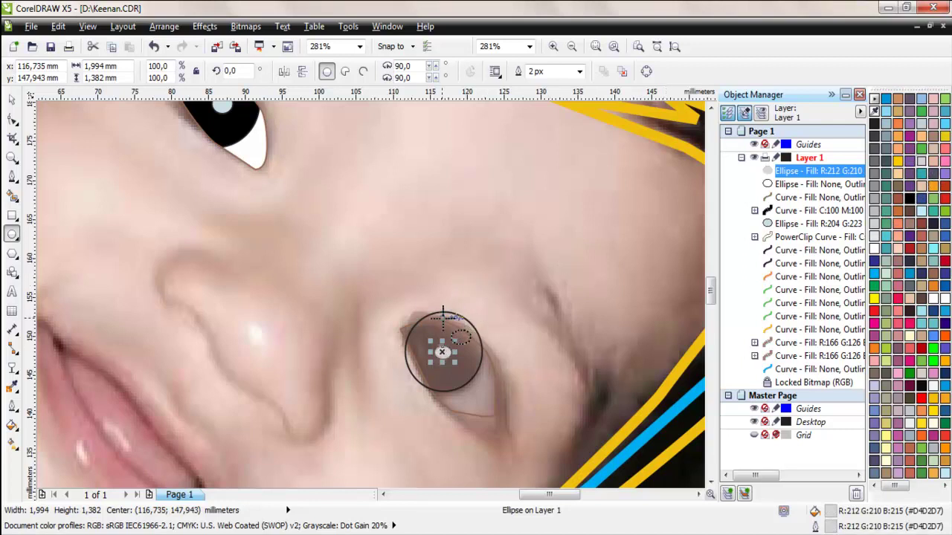
click(442, 319)
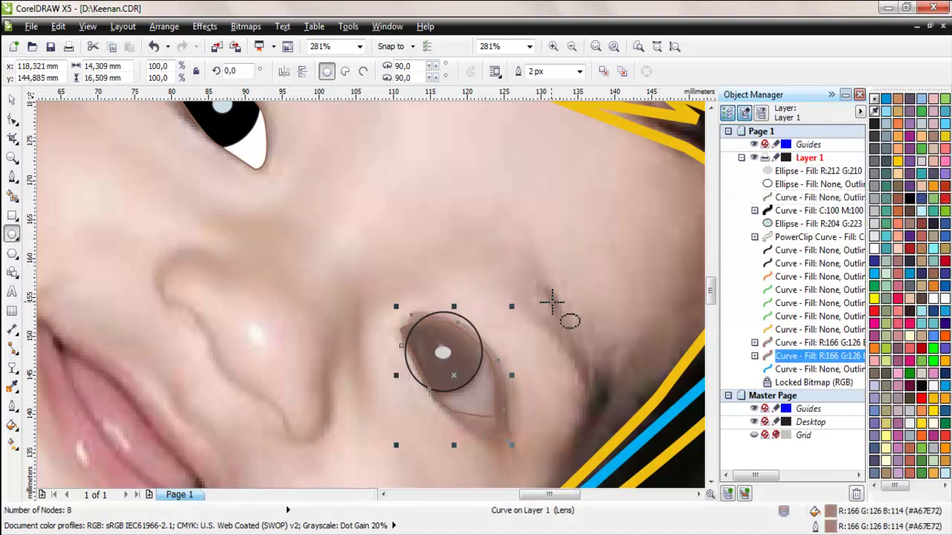
click(710, 108)
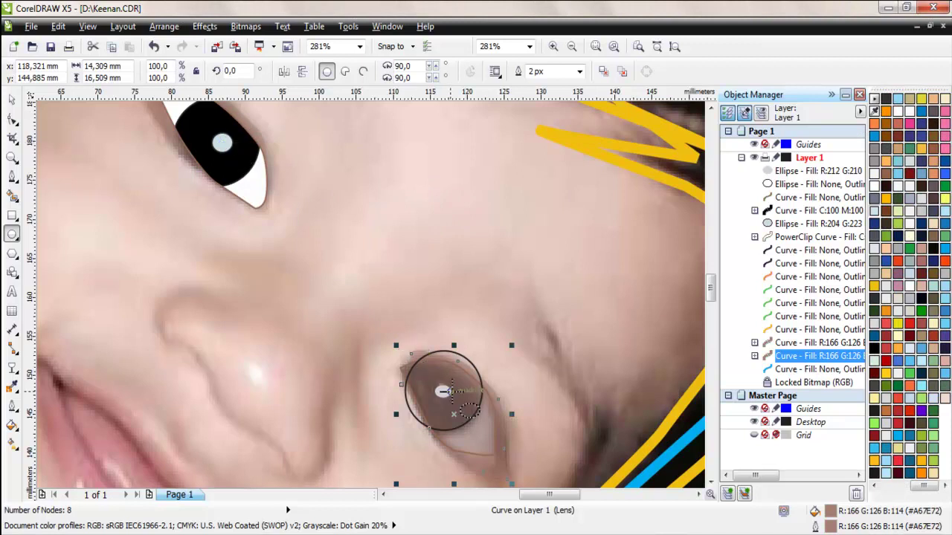
drag(434, 384, 450, 394)
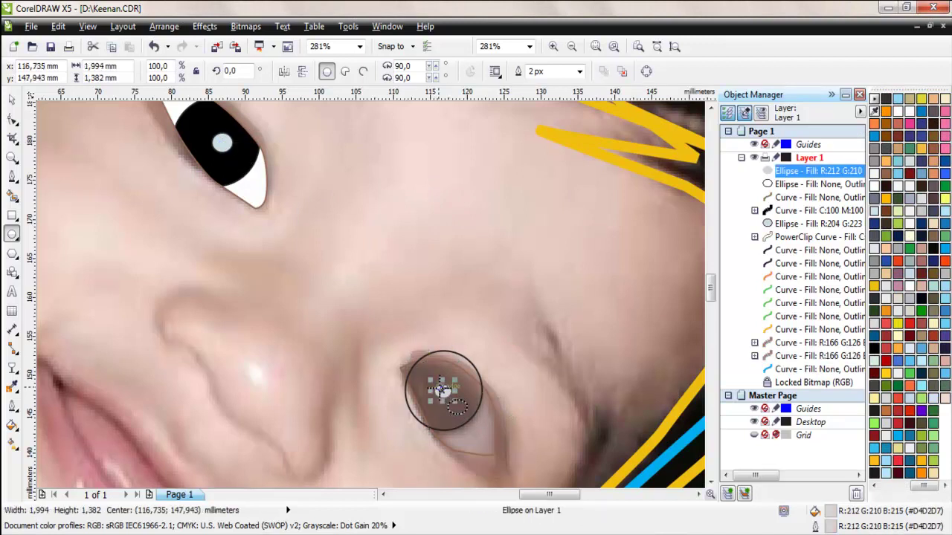
click(874, 211)
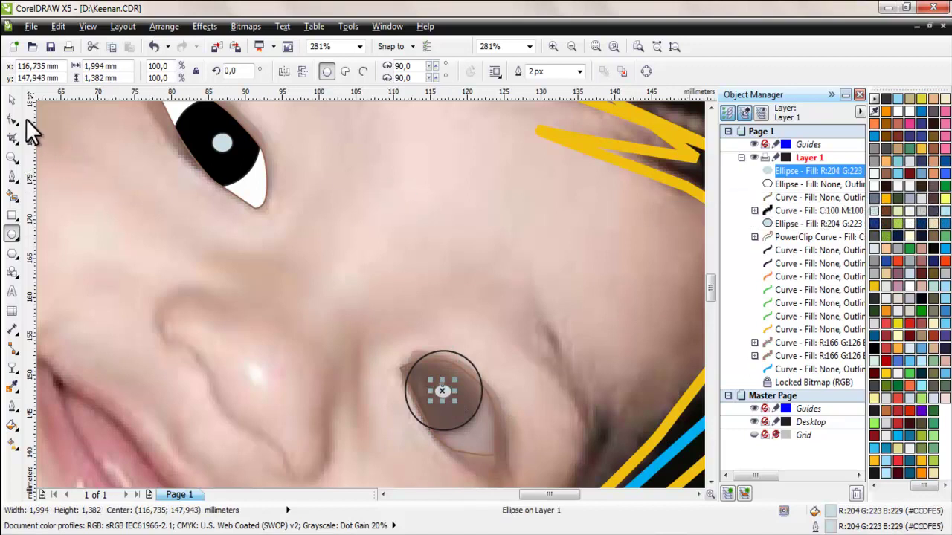
click(11, 99)
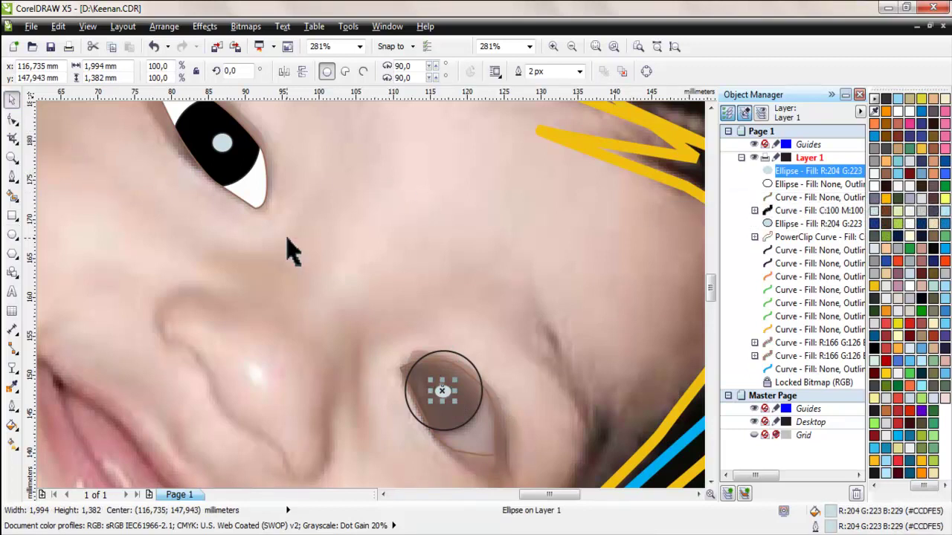
click(453, 355)
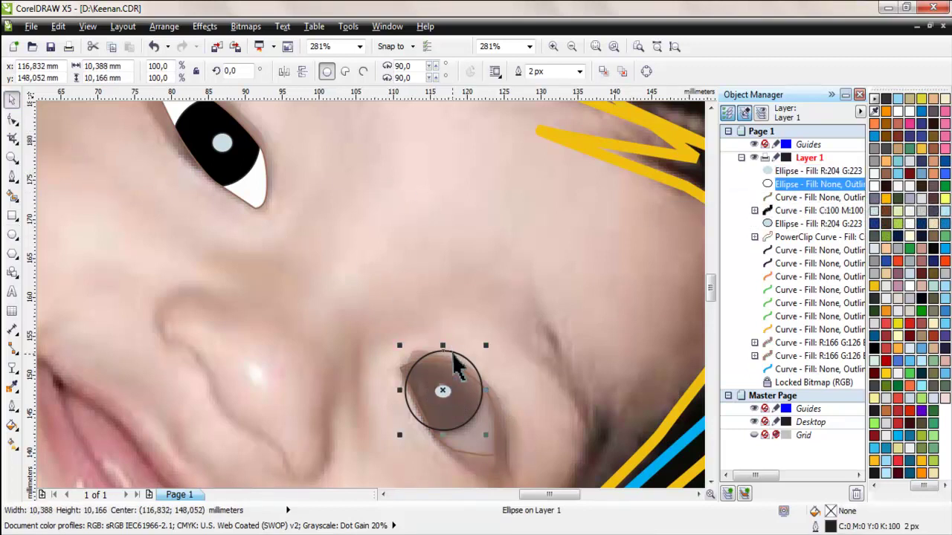
Fill the iris circle black, PowerClip it inside the eye outline, and fill the eye white
click(884, 184)
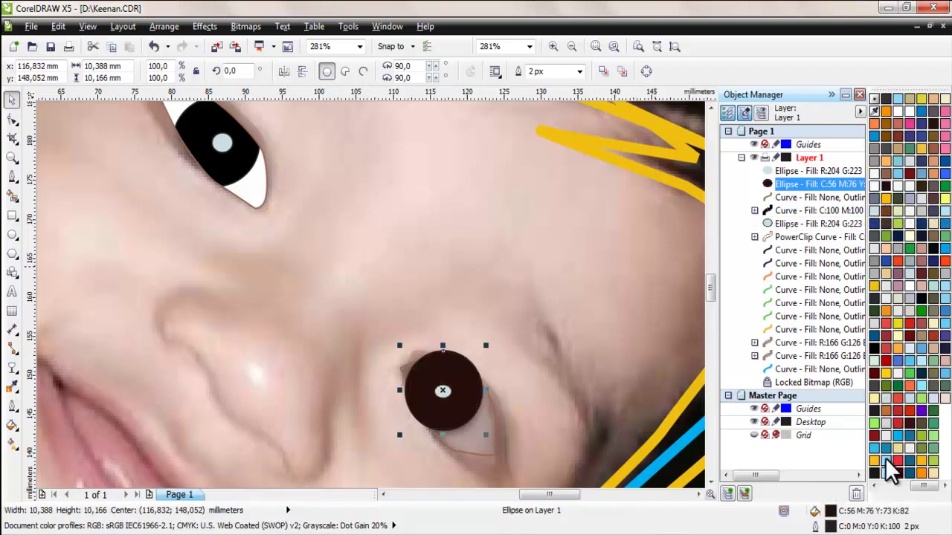
click(879, 486)
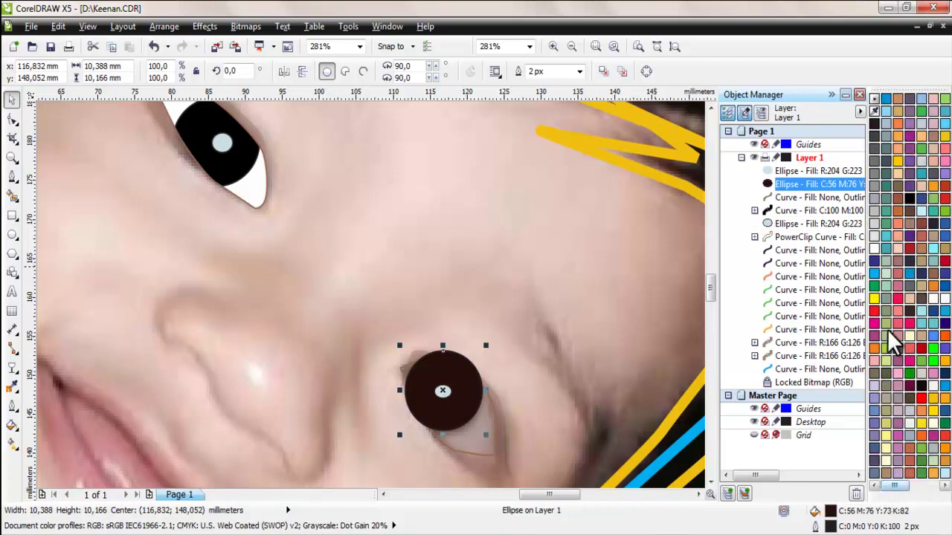
click(912, 196)
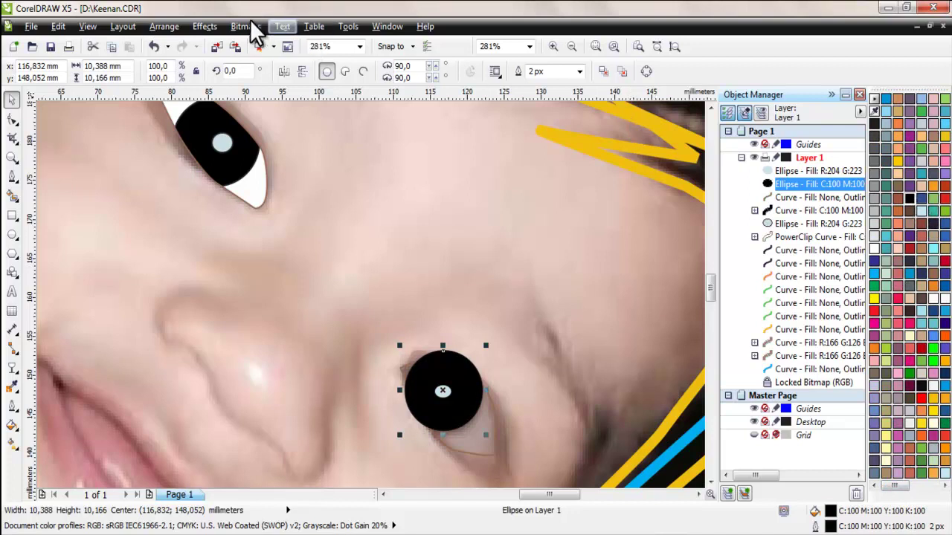
click(205, 26)
mouse_move(230, 232)
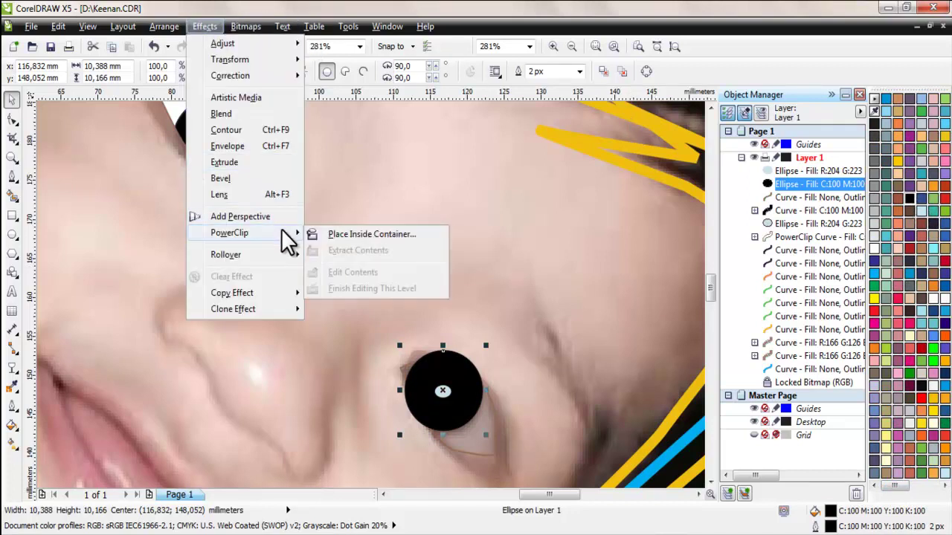
click(347, 237)
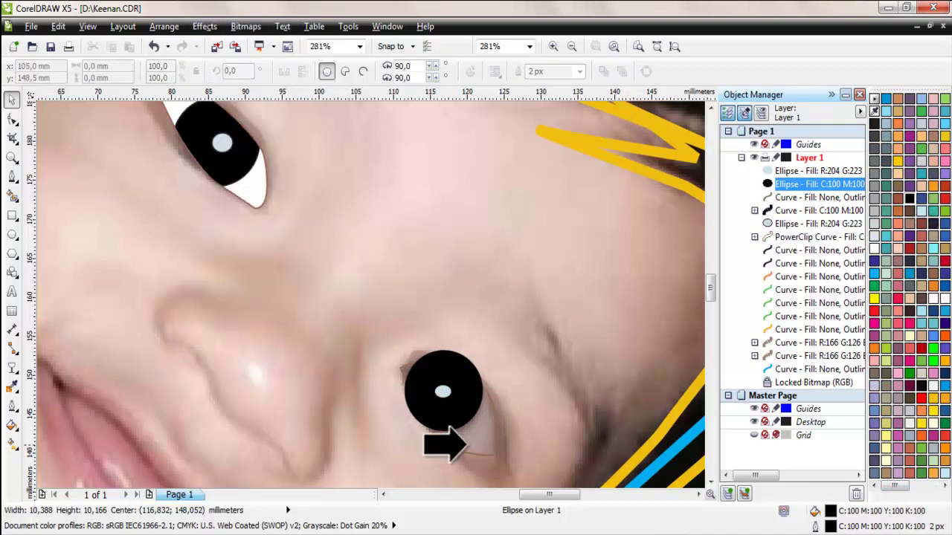
click(473, 445)
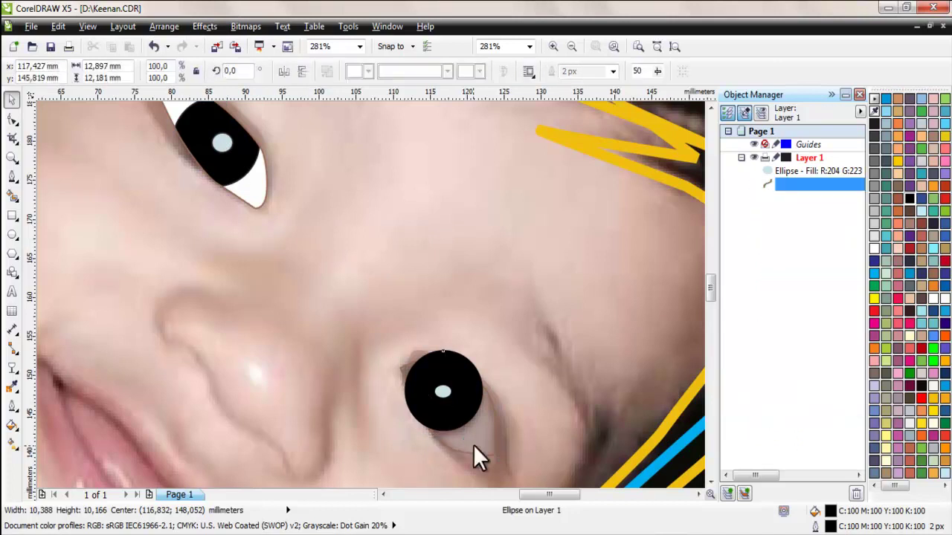
click(875, 250)
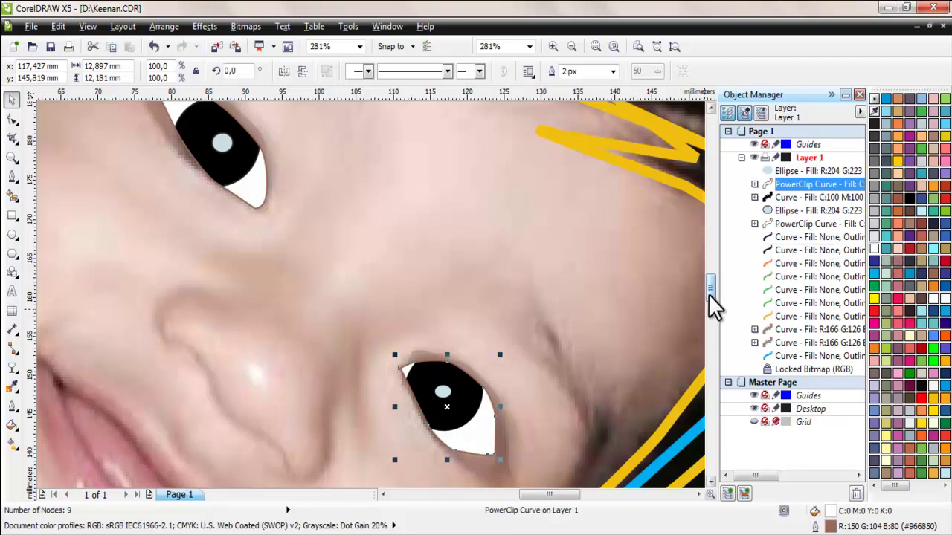
Replace the lower eye's grey highlight with a duplicate of the upper eye's highlight, brought forward
scroll(710, 305, down, 3)
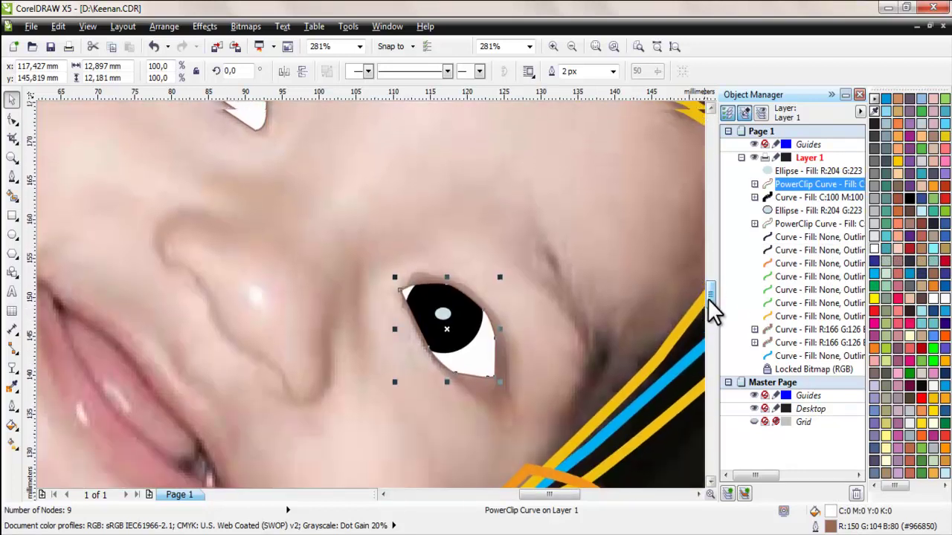
scroll(712, 305, up, 3)
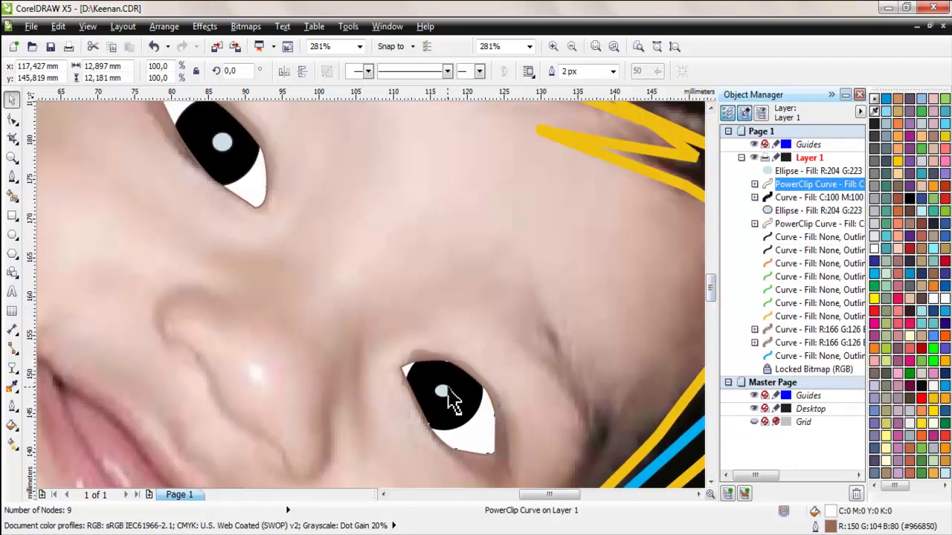
click(448, 392)
key(Delete)
click(223, 143)
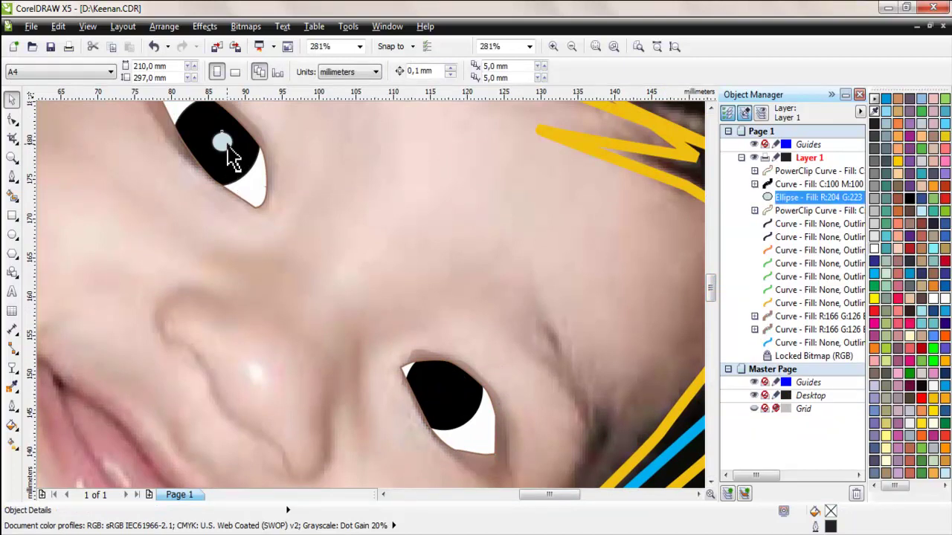
key(ctrl+d)
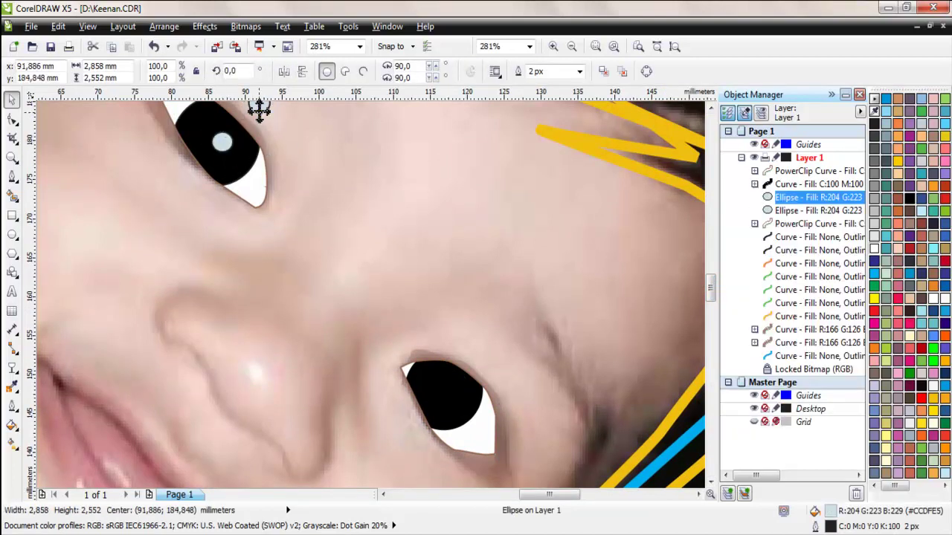
mouse_move(259, 109)
mouse_down()
mouse_move(451, 407)
mouse_move(440, 400)
mouse_up()
key(shift+Page_Up)
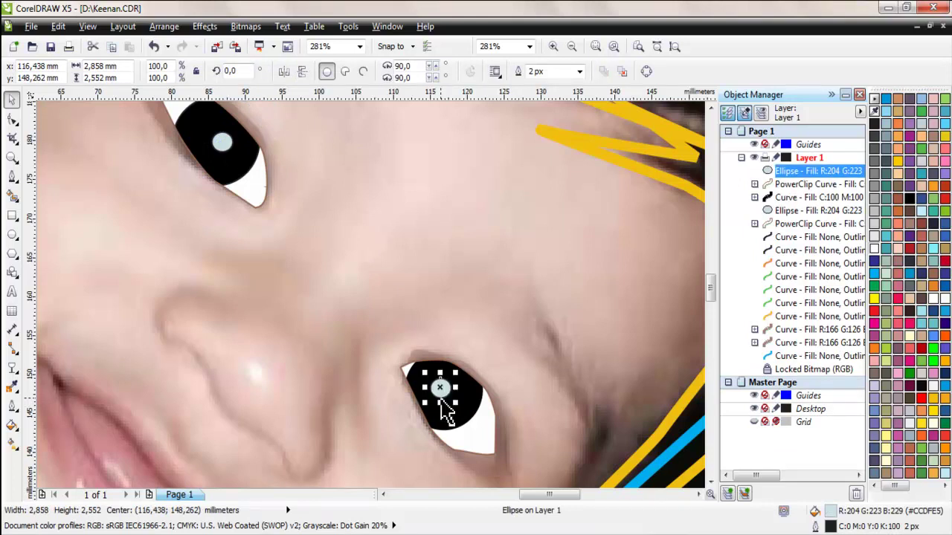
click(12, 176)
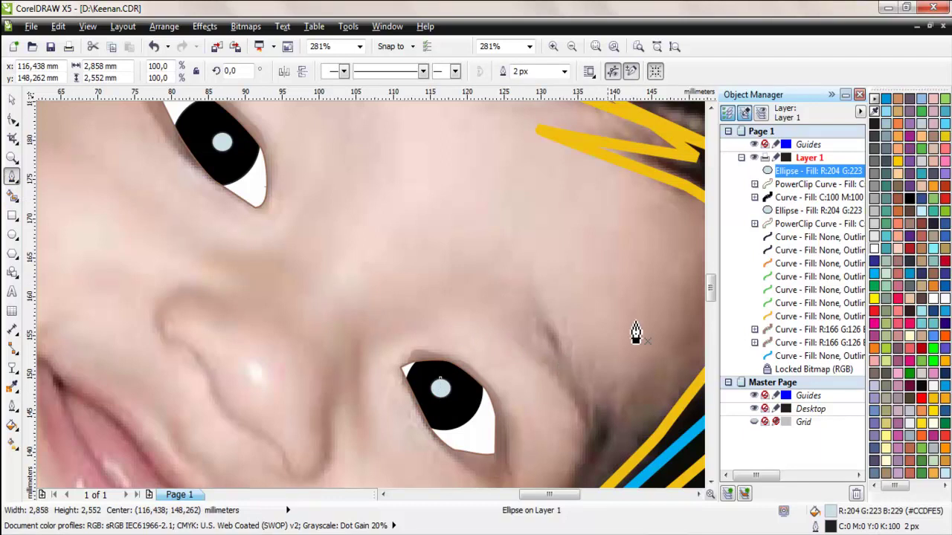
scroll(717, 296, down, 3)
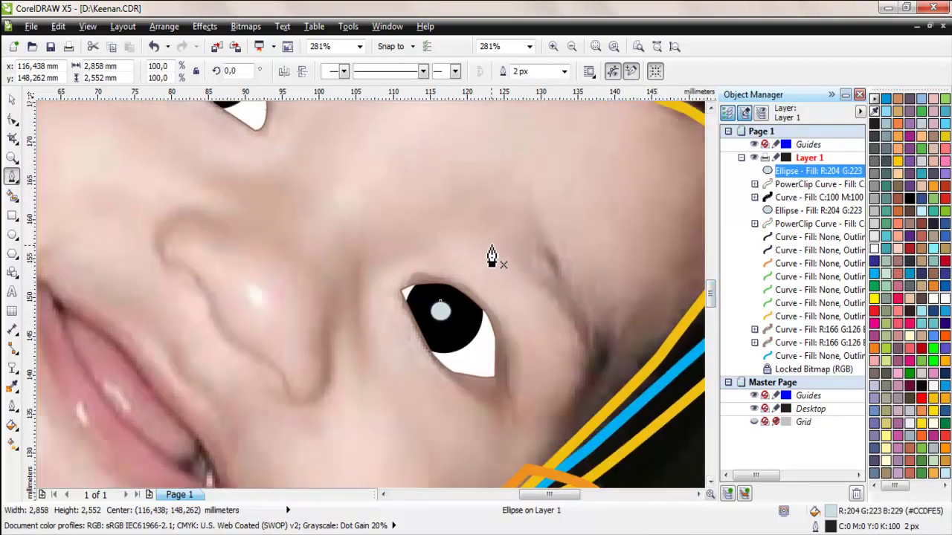
Trace a closed Bezier eyebrow outline above the lower eye
drag(495, 240, 546, 296)
click(574, 339)
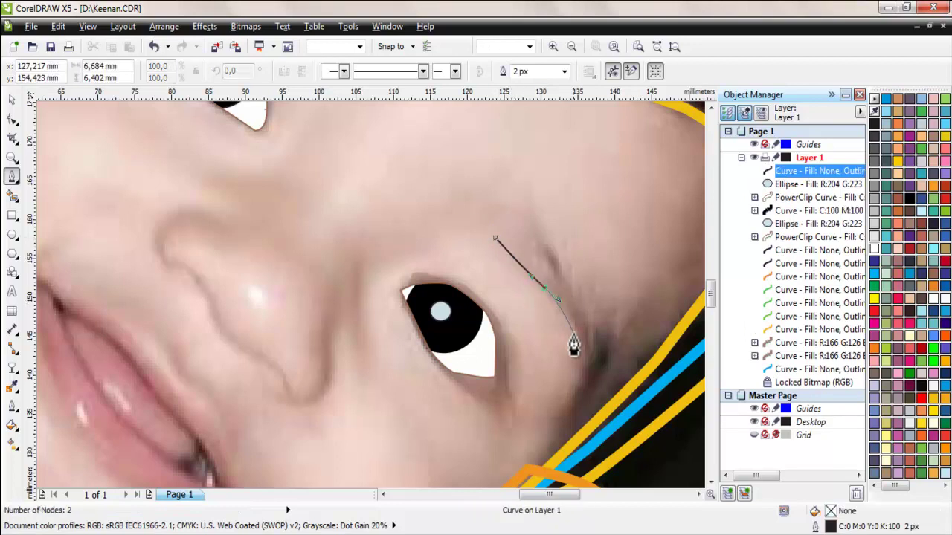
click(572, 399)
click(601, 362)
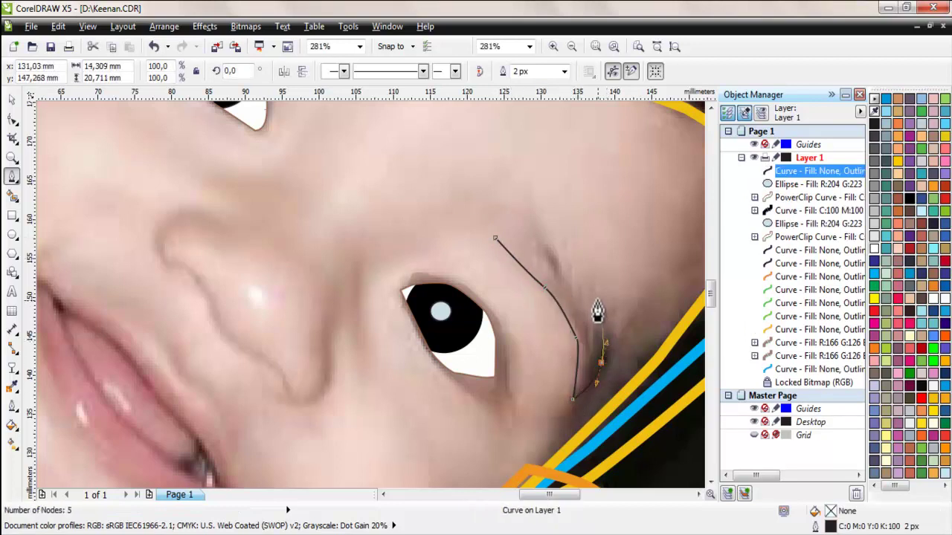
drag(597, 300, 582, 285)
drag(550, 253, 542, 245)
click(495, 239)
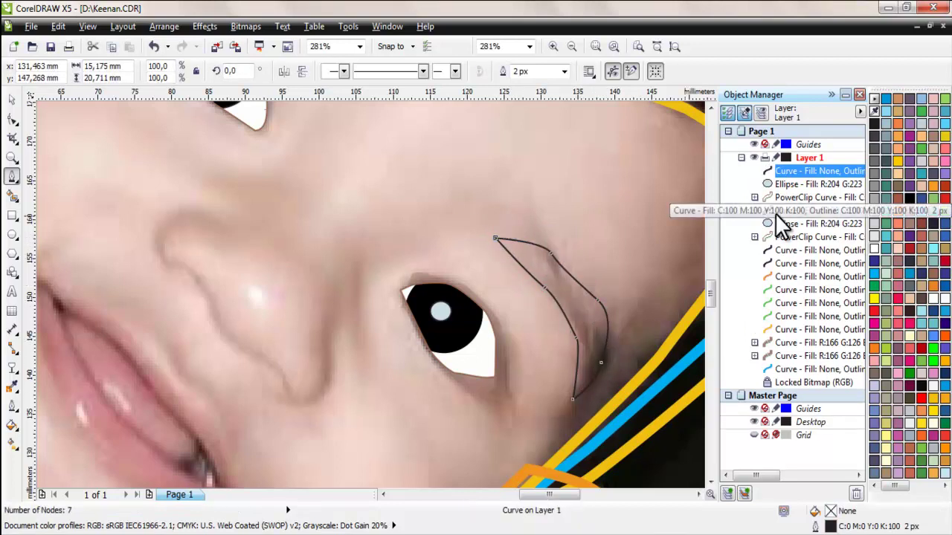
Fill the eyebrow black and give it a linear transparency fading toward its top edge
click(906, 198)
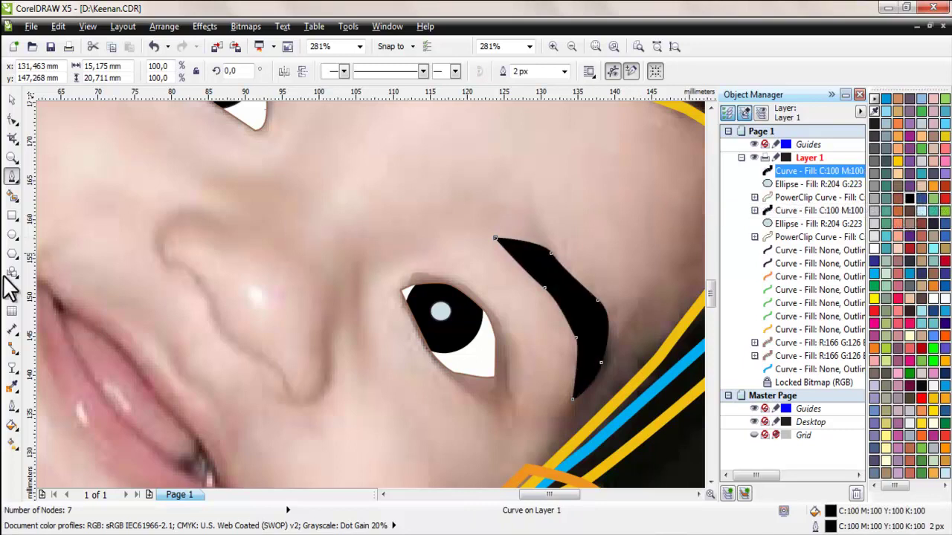
click(12, 367)
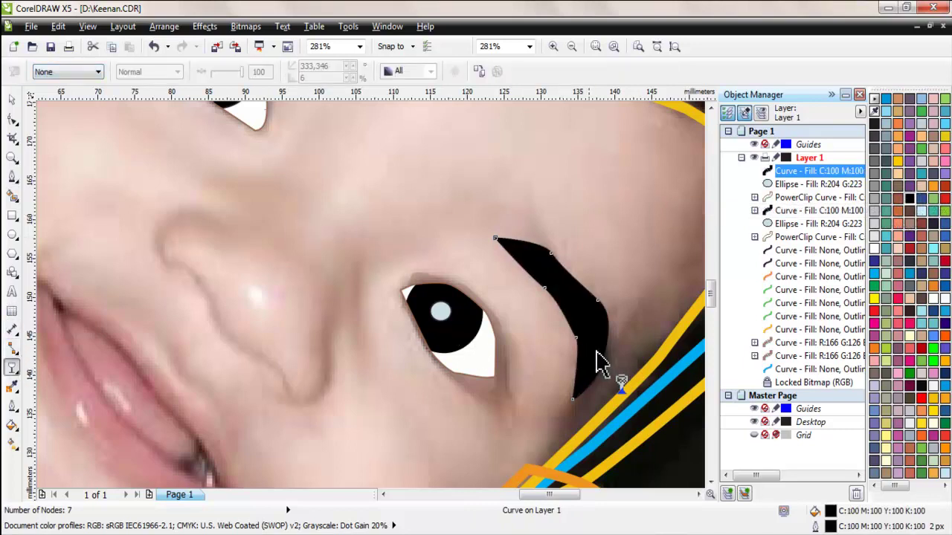
drag(594, 376, 524, 240)
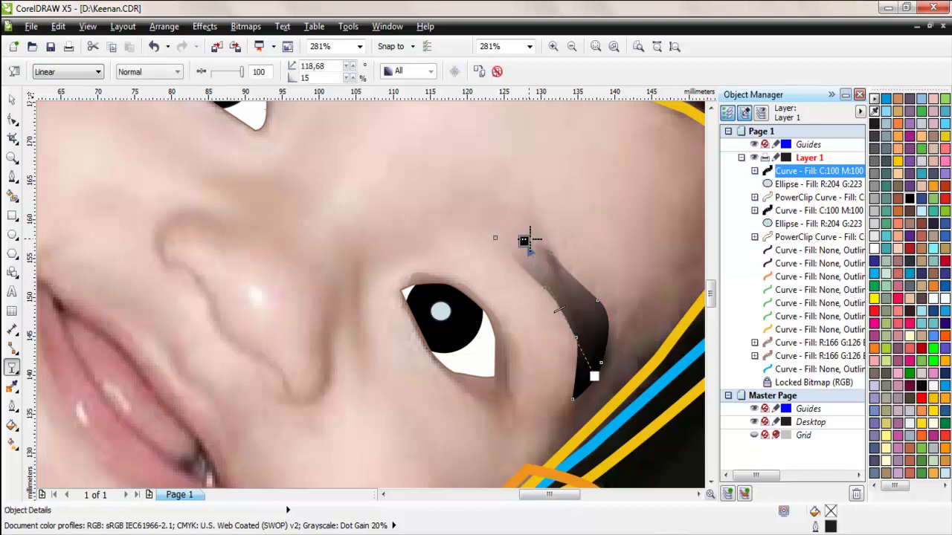
click(12, 99)
click(446, 149)
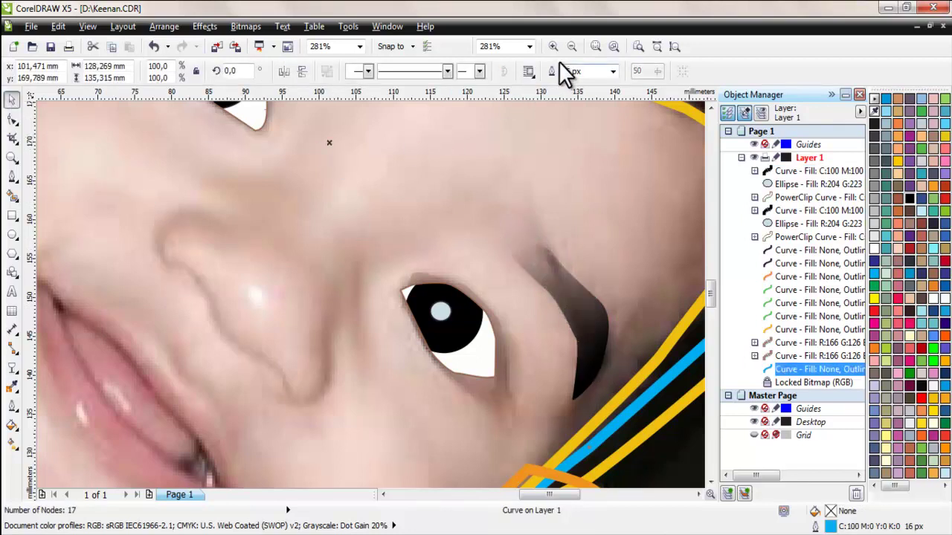
Zoom out to the whole face, deselect, then zoom in on the nose and mouth
click(571, 46)
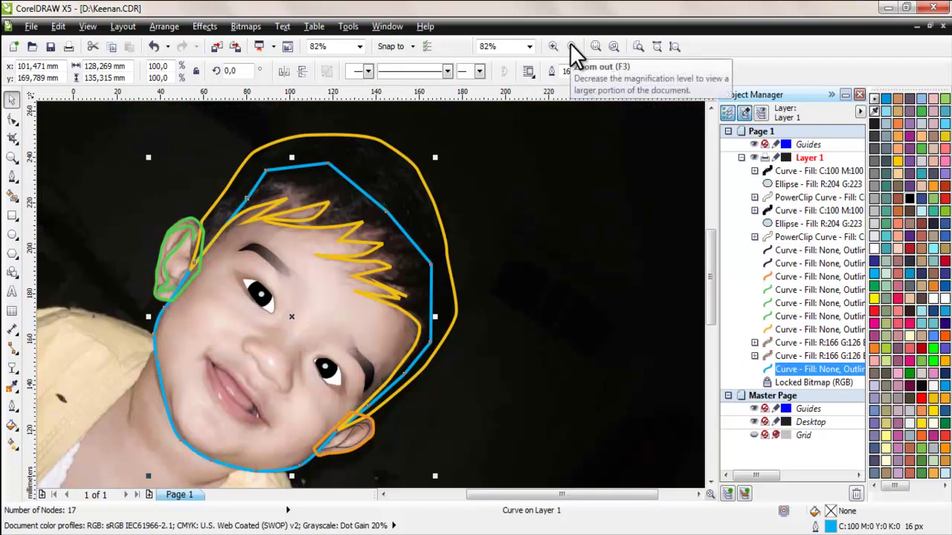
click(606, 206)
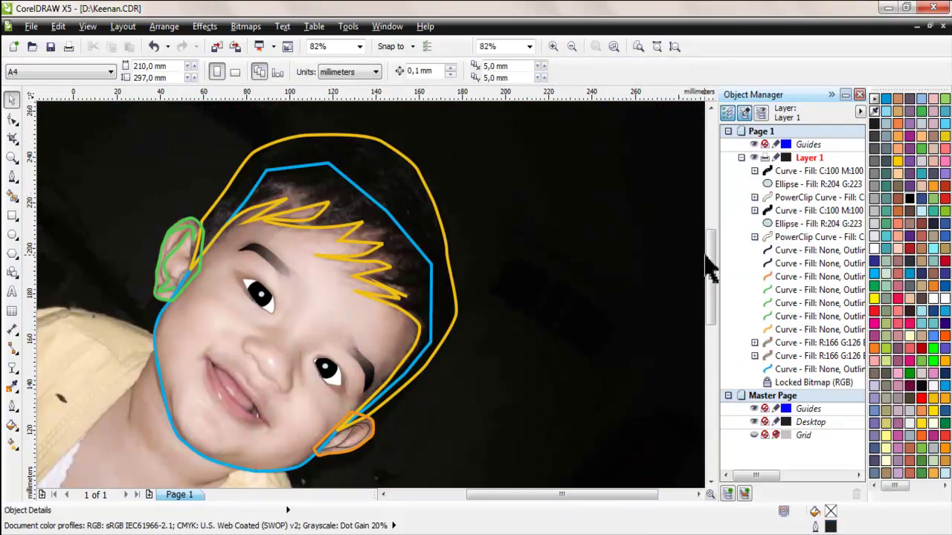
drag(706, 257, 708, 263)
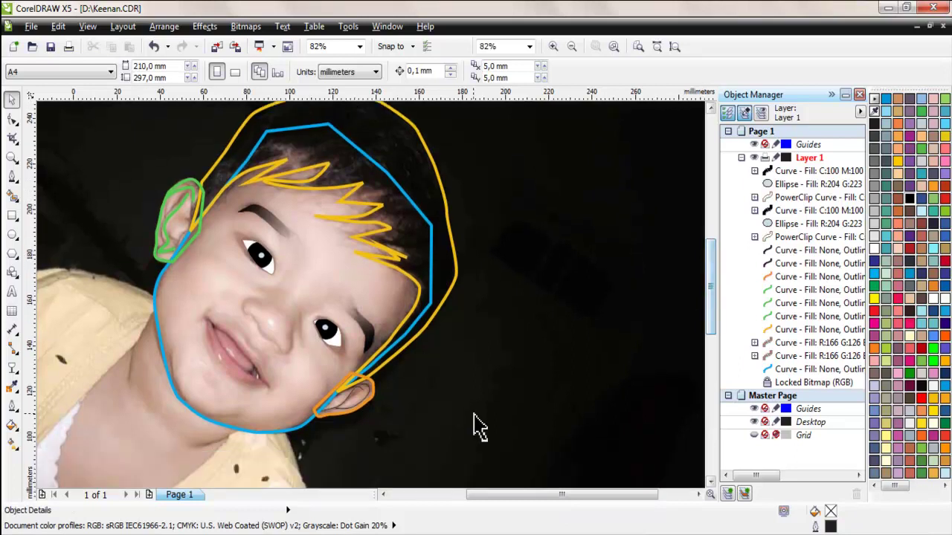
click(12, 158)
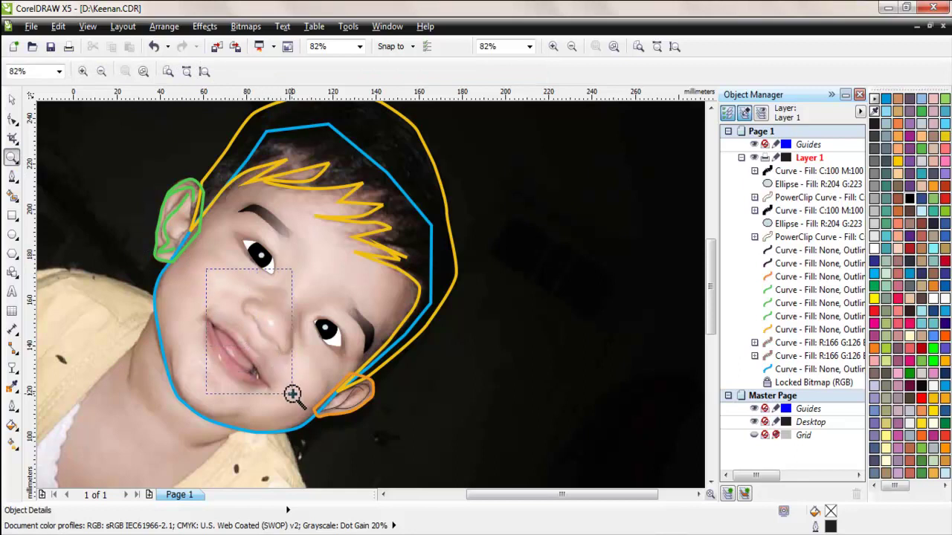
drag(257, 345, 294, 400)
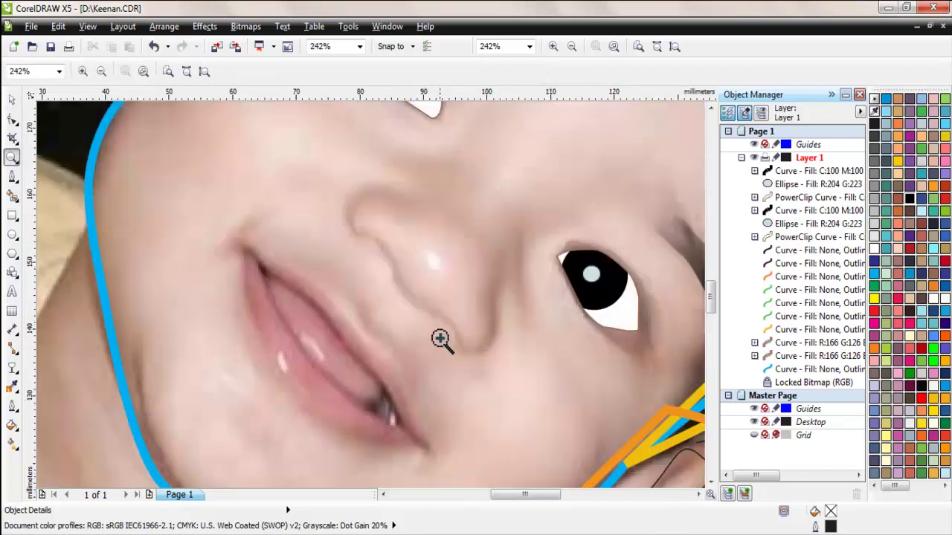
scroll(714, 282, up, 1)
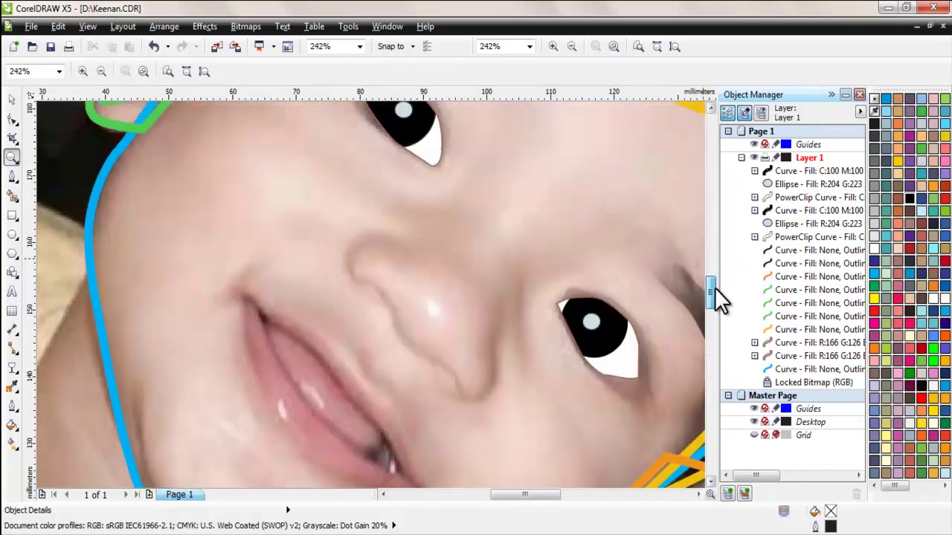
scroll(716, 286, up, 1)
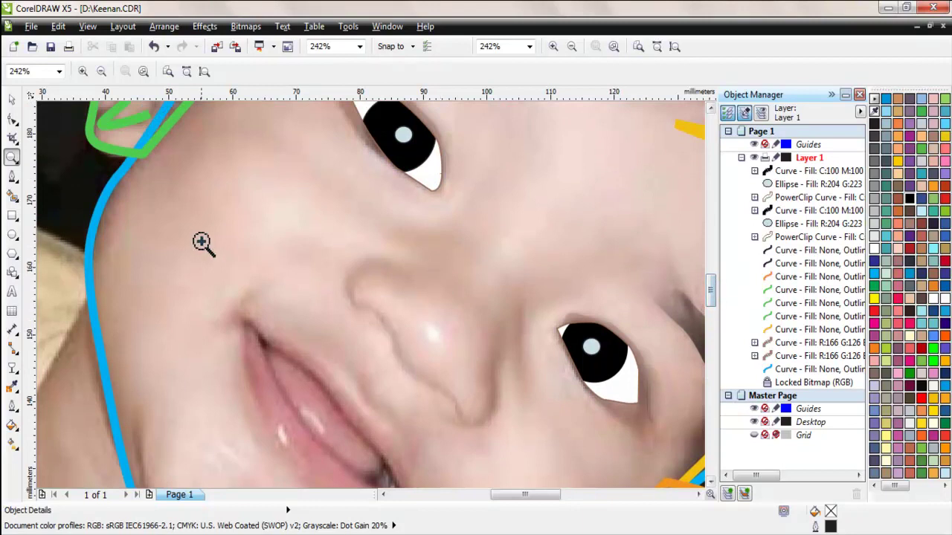
Discard false-start curves beside the nose, restoring the accidentally undone faded eyebrow
click(11, 178)
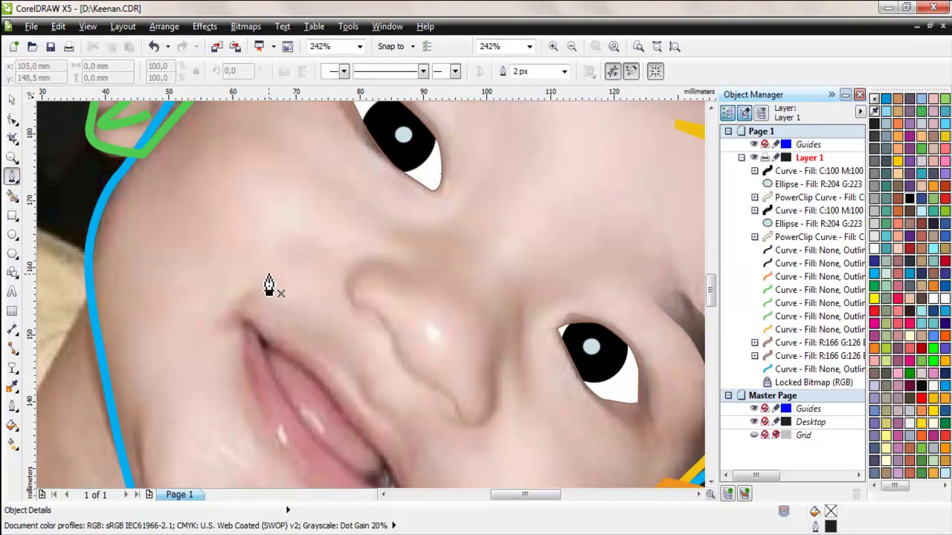
drag(352, 269, 351, 283)
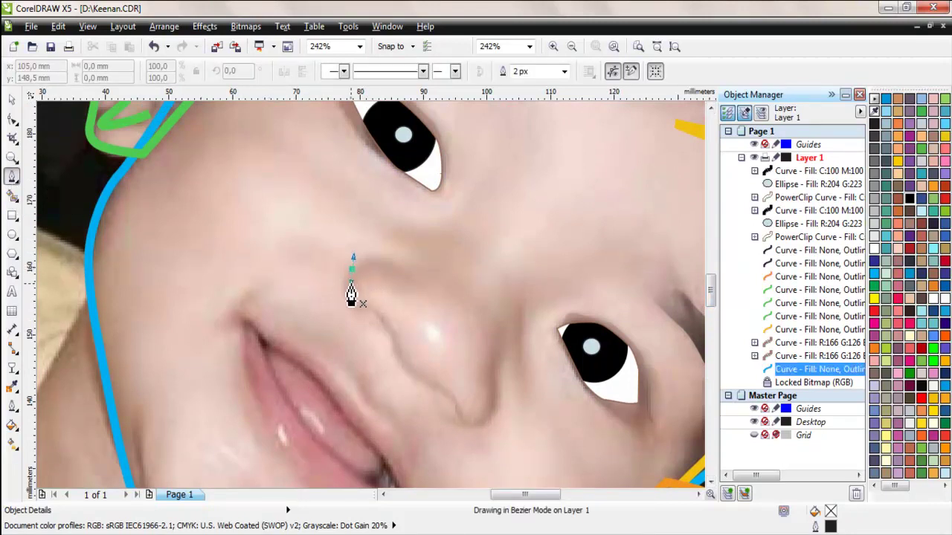
key(Escape)
key(ctrl+z)
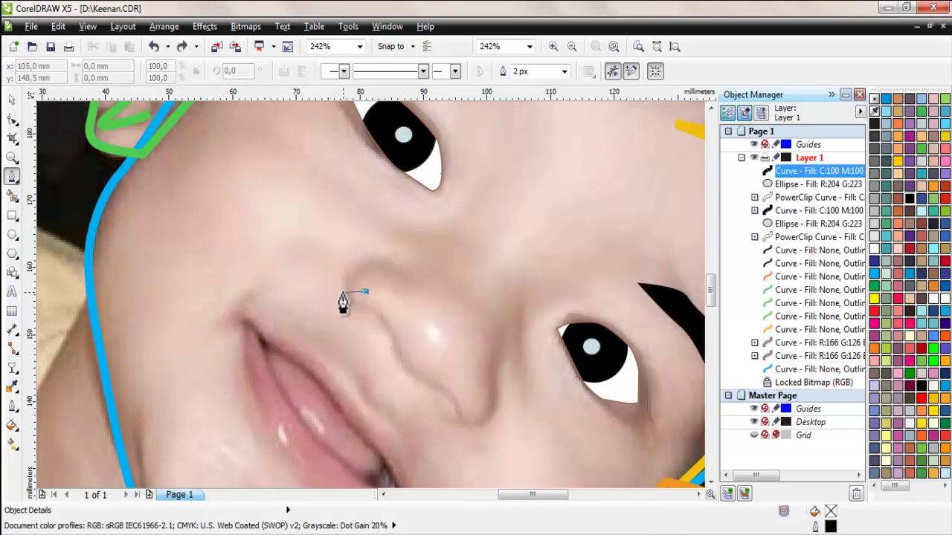
click(184, 47)
drag(348, 279, 363, 322)
key(ctrl+z)
Trace a 9-node Bezier line down the side of the nose and around the nostril
drag(344, 277, 347, 296)
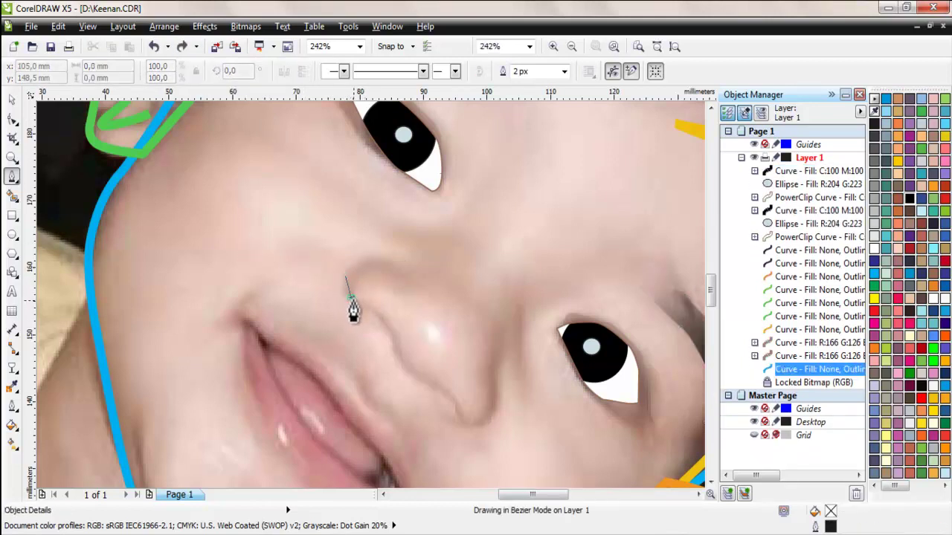
click(379, 316)
click(402, 364)
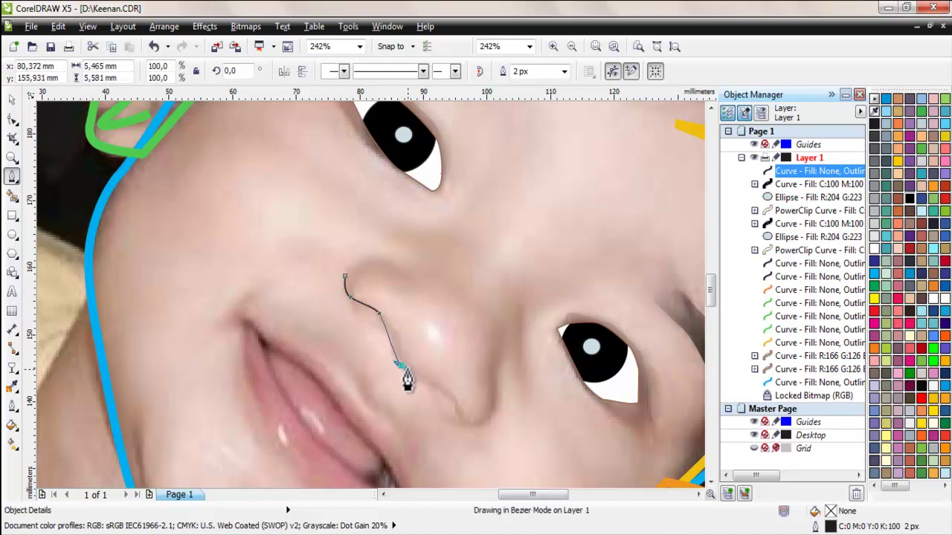
click(437, 384)
click(453, 394)
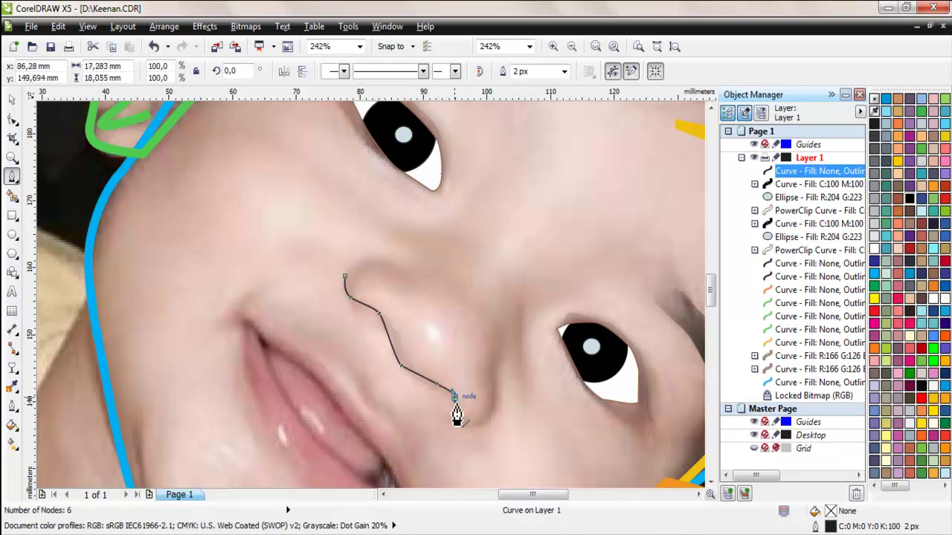
click(455, 411)
drag(463, 427, 489, 416)
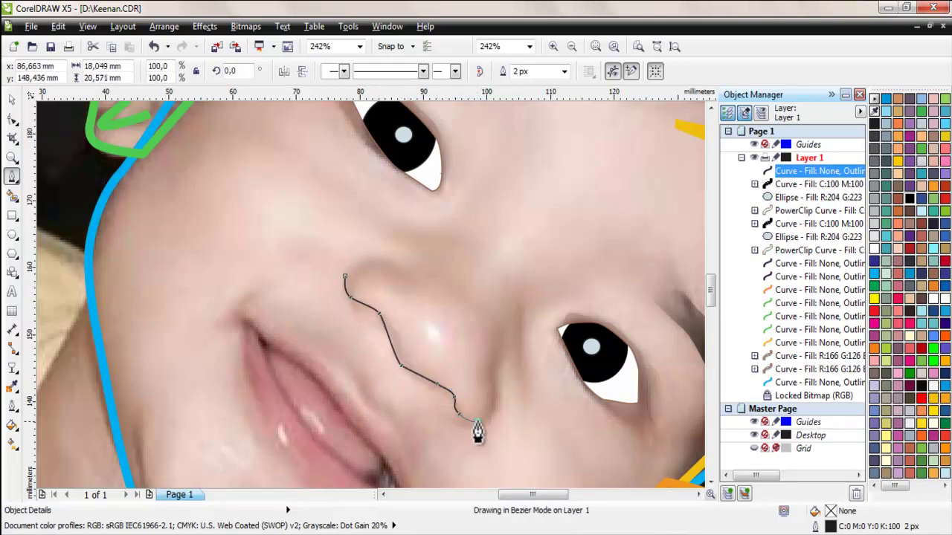
click(492, 410)
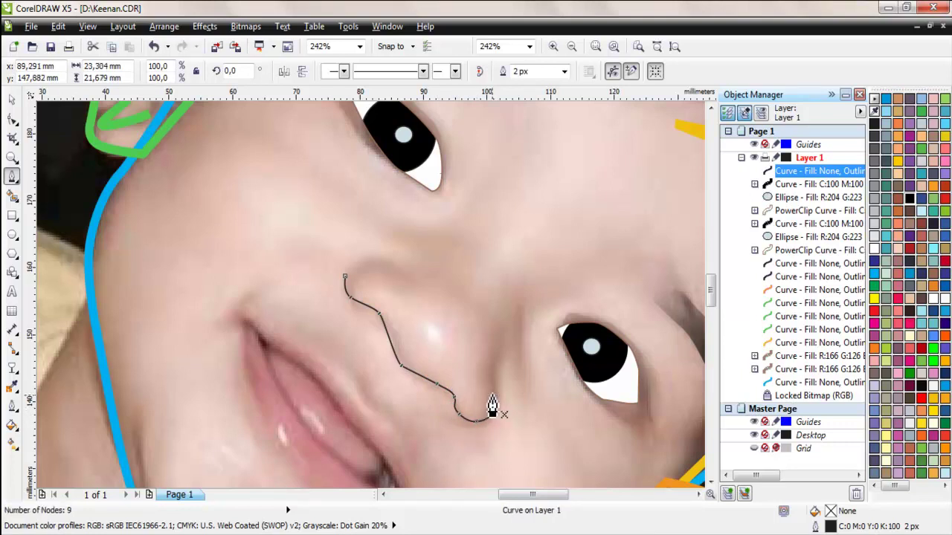
Give the nose line a brown (#A67E72) outline 8 px wide
right_click(905, 222)
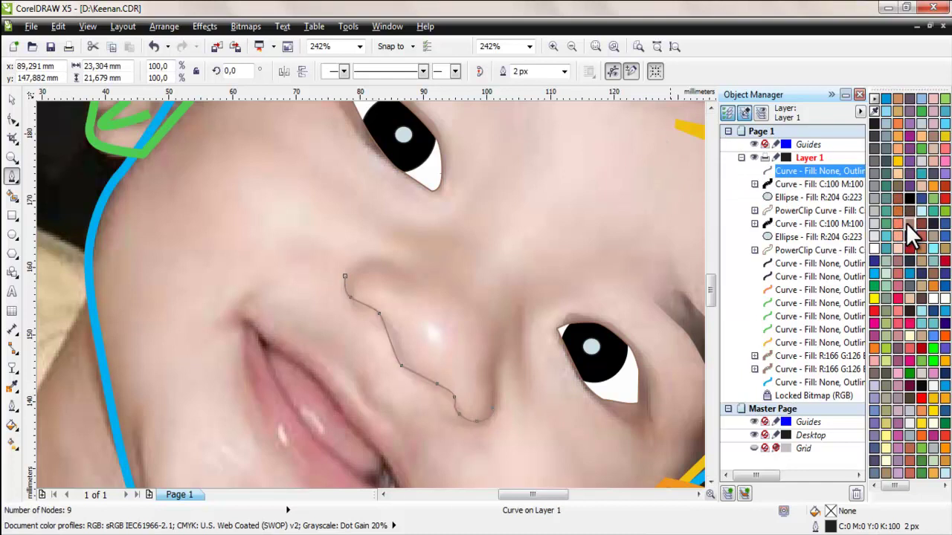
click(564, 71)
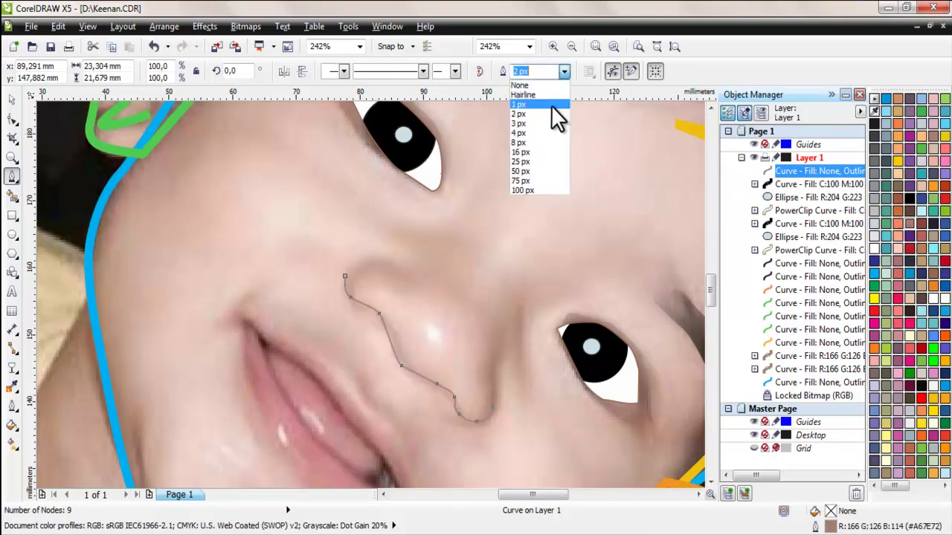
click(529, 142)
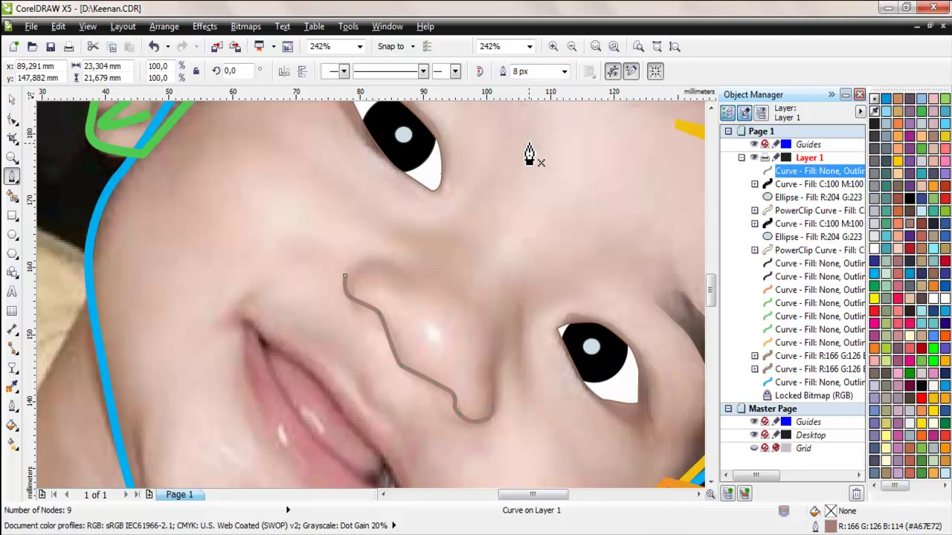
click(529, 144)
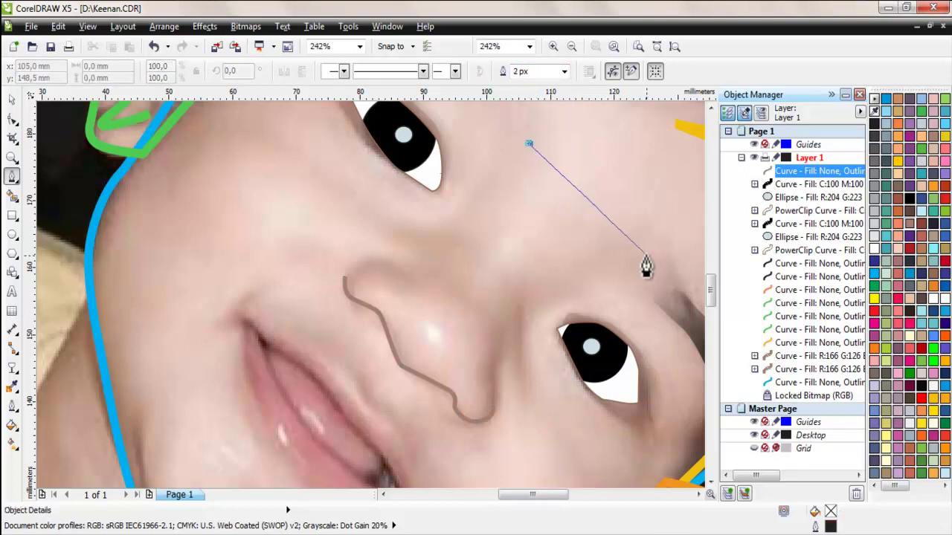
Cancel the stray curve and trace the upper lip from its left corner toward the mouth corner
key(Escape)
drag(710, 293, 713, 308)
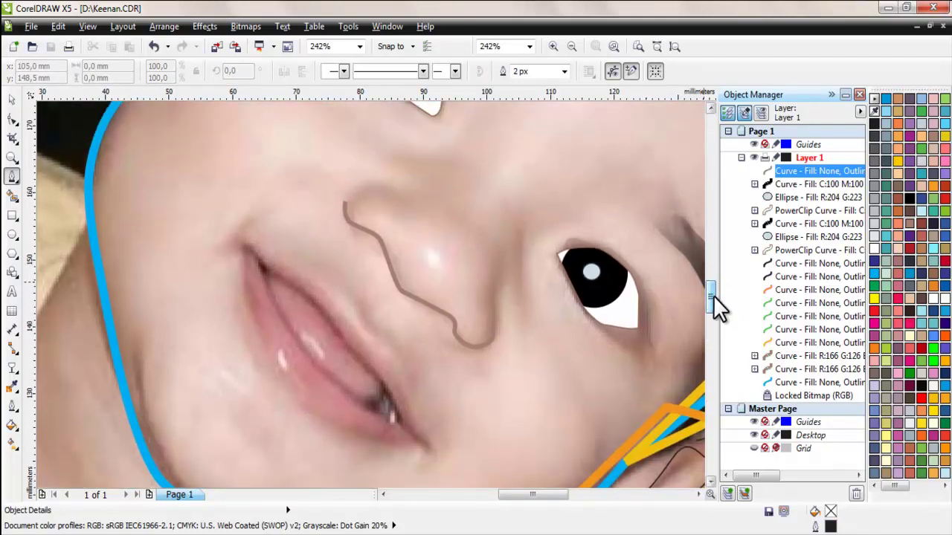
drag(713, 296, 712, 301)
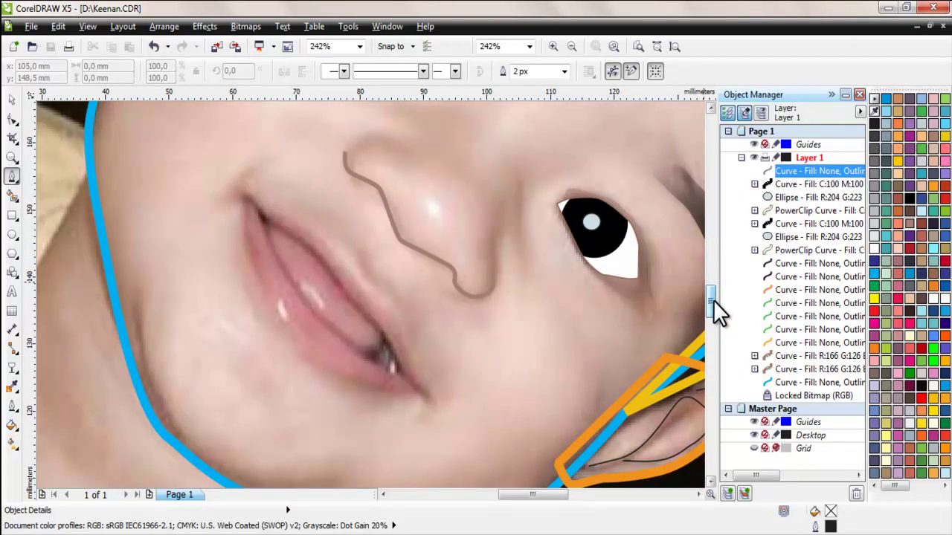
click(243, 188)
drag(265, 203, 298, 221)
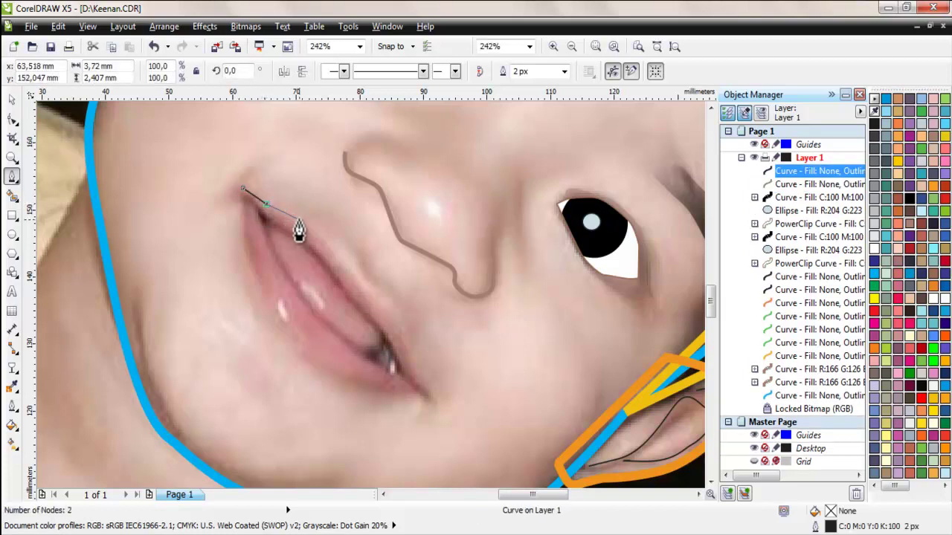
click(298, 221)
click(347, 255)
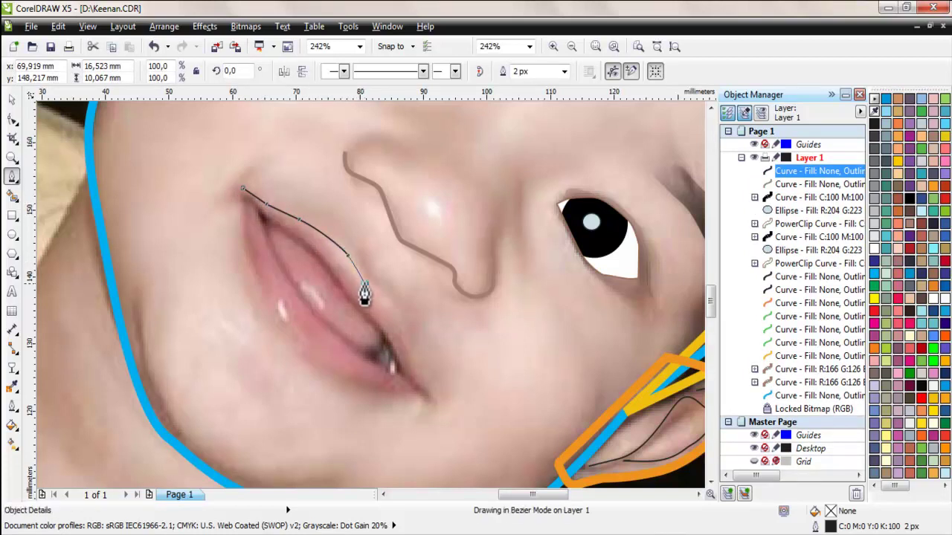
click(363, 283)
click(391, 306)
Continue along the lower lip and close the 15-node lip outline at its start node
click(407, 360)
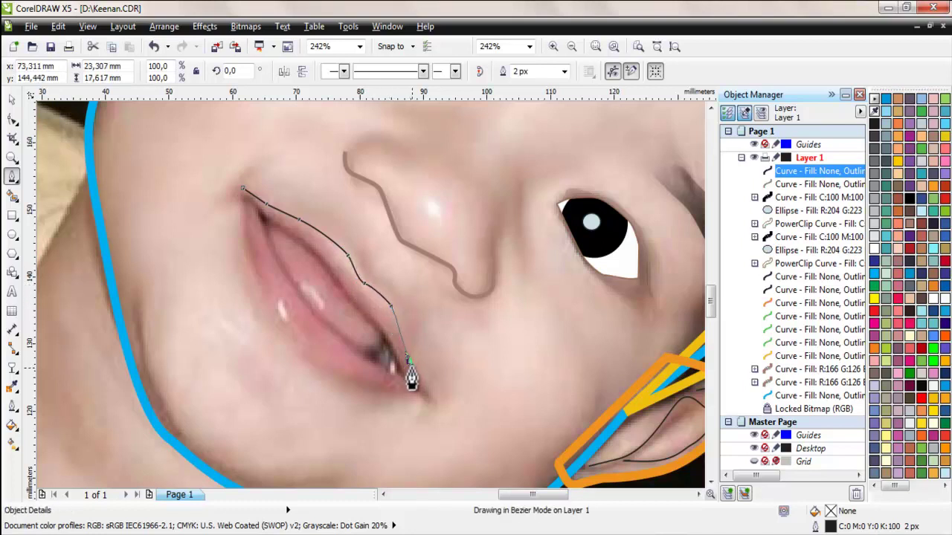
click(428, 394)
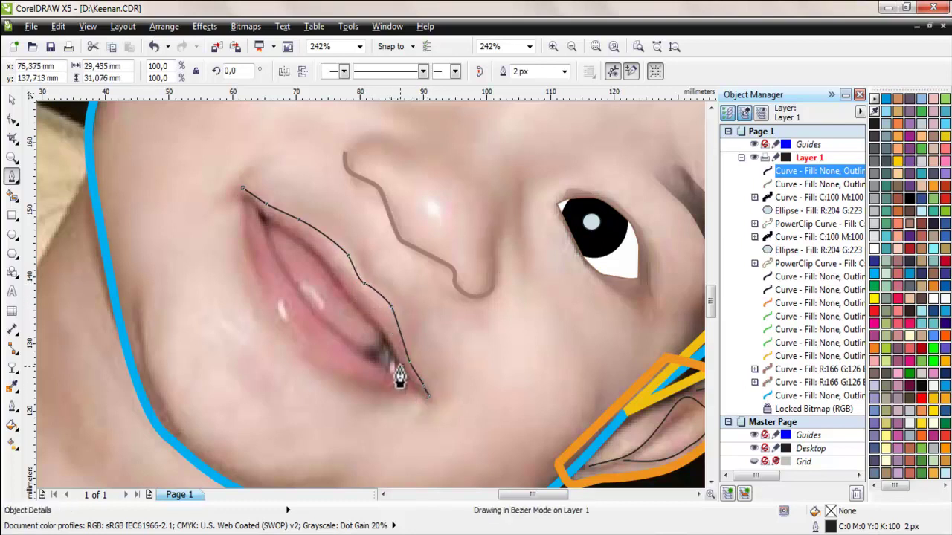
click(400, 366)
click(378, 325)
click(354, 300)
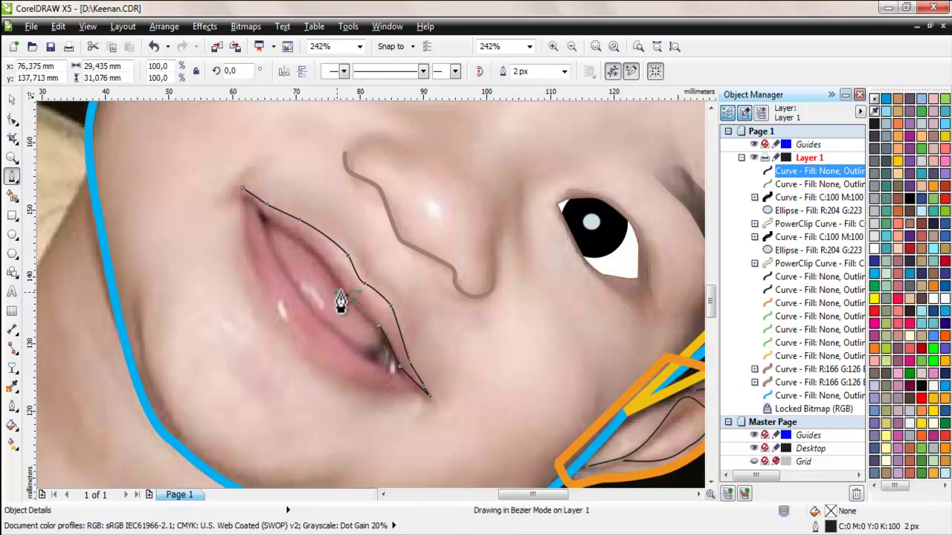
drag(344, 296, 276, 222)
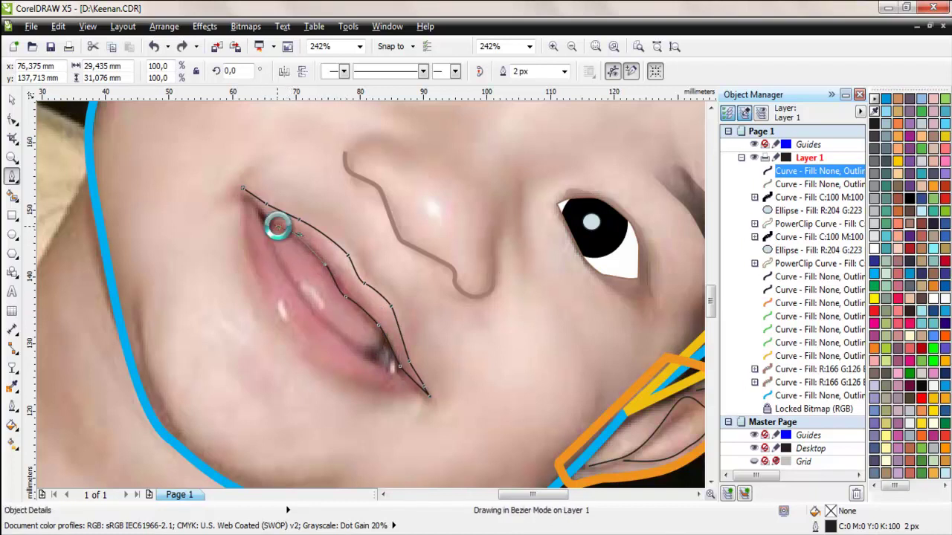
click(256, 213)
click(243, 188)
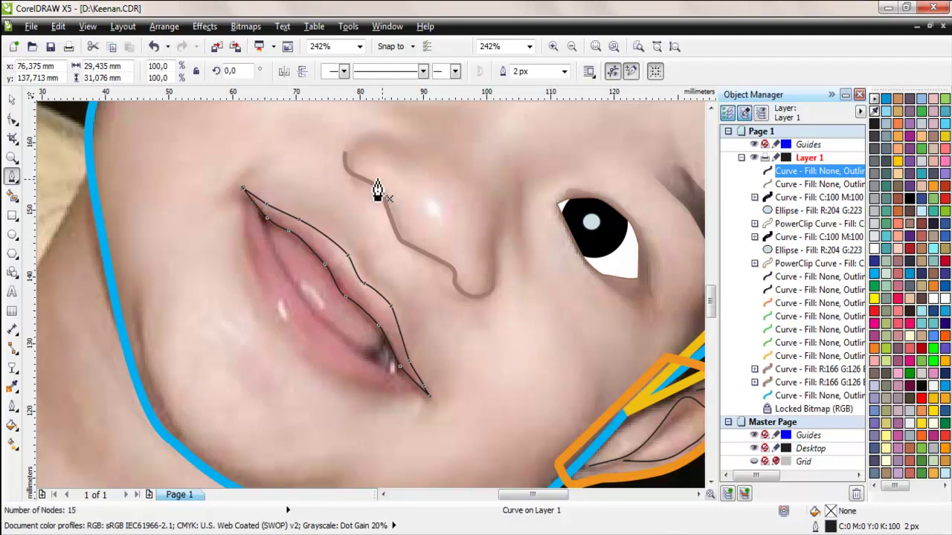
click(11, 100)
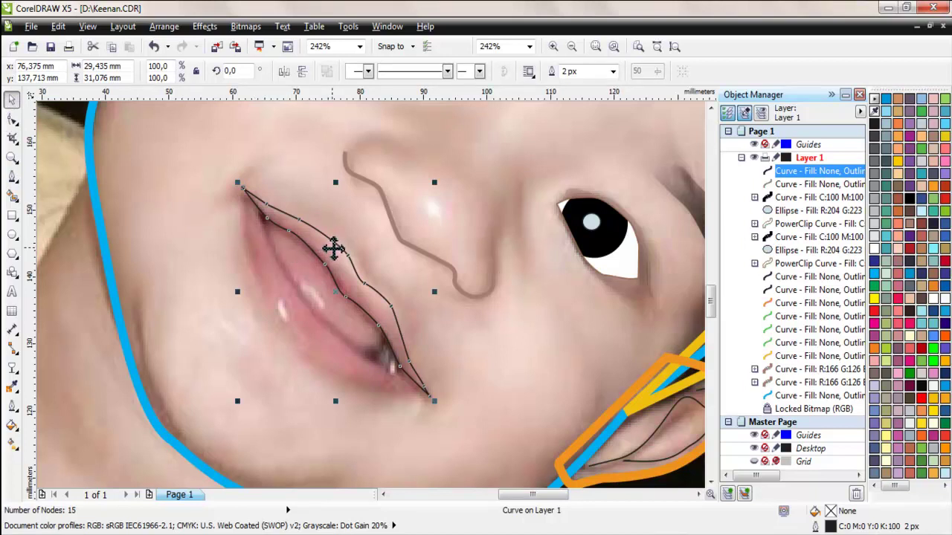
Duplicate the lip outline and give the copy a pink (#C88E8C) fill and outline sampled from the photo
key(ctrl+d)
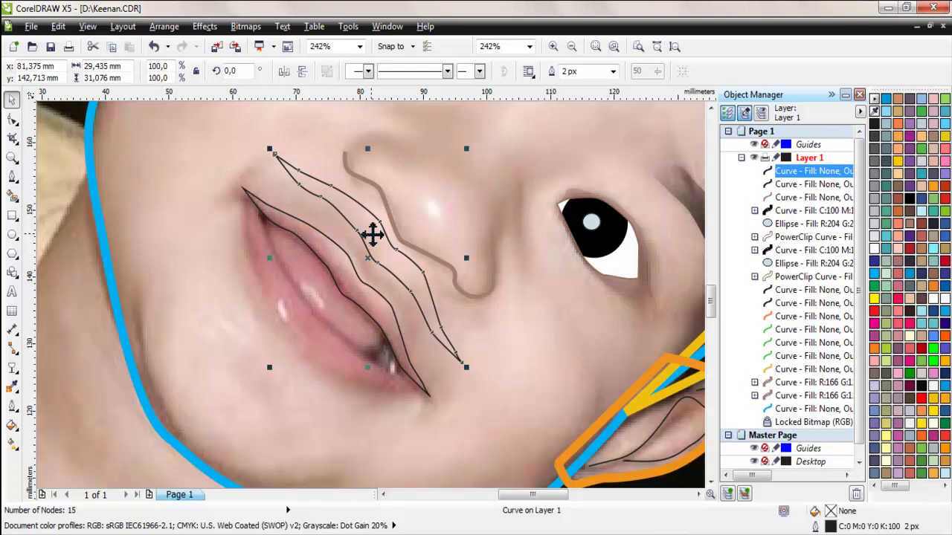
click(875, 112)
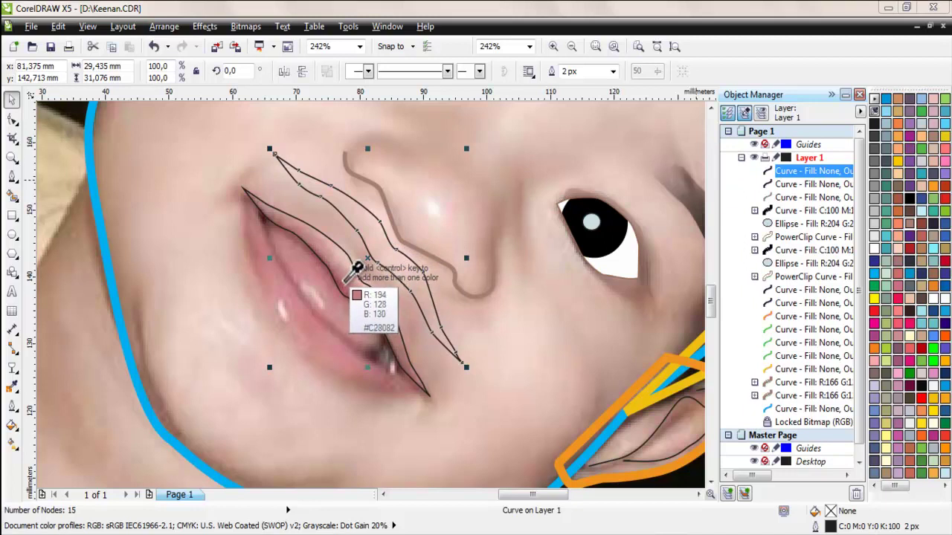
click(349, 277)
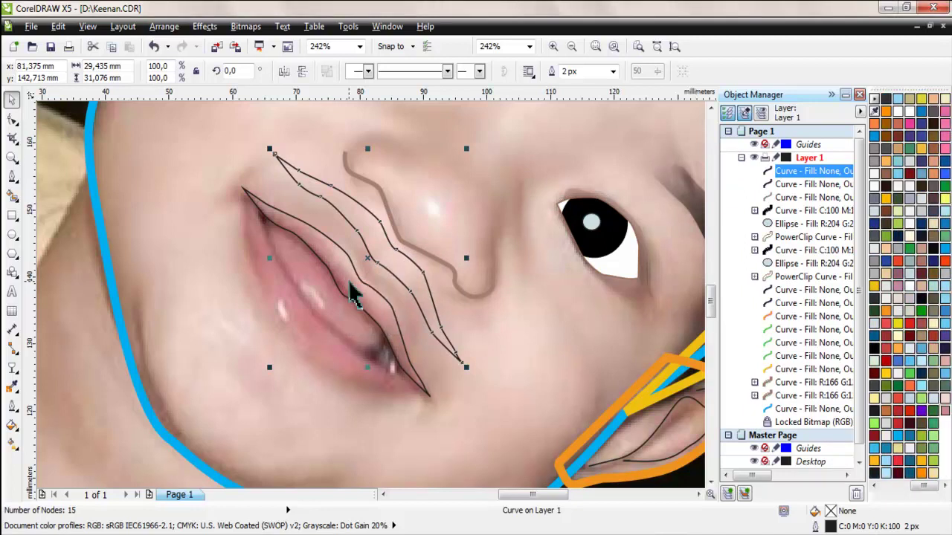
click(875, 113)
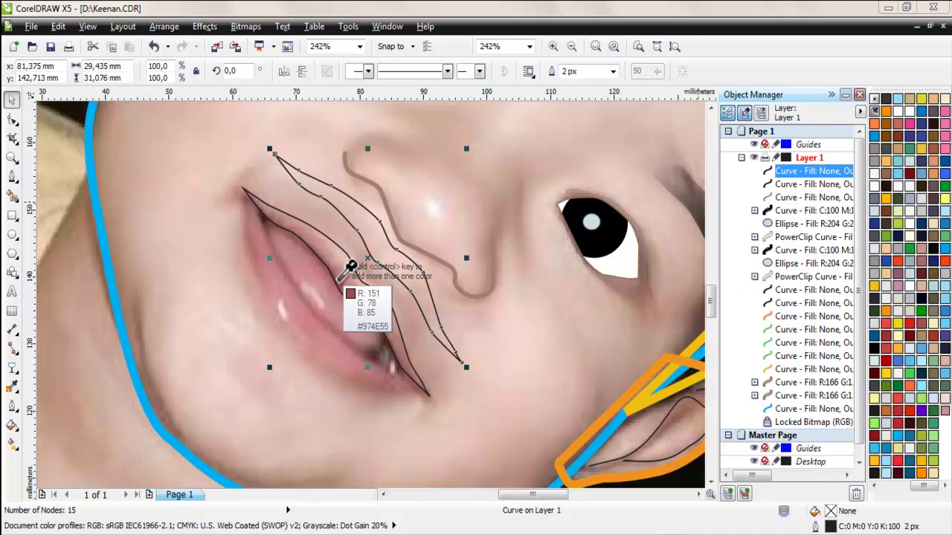
click(350, 265)
click(387, 254)
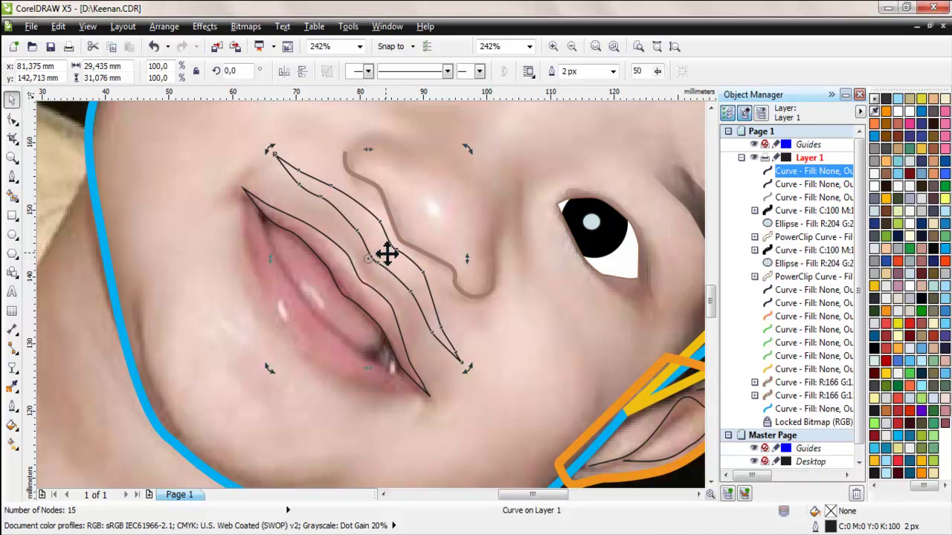
click(946, 419)
right_click(947, 419)
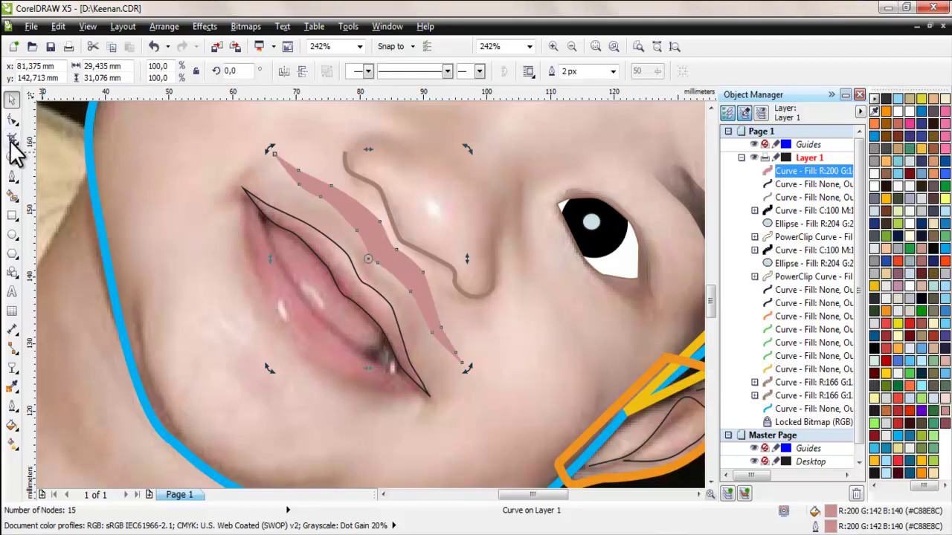
click(10, 176)
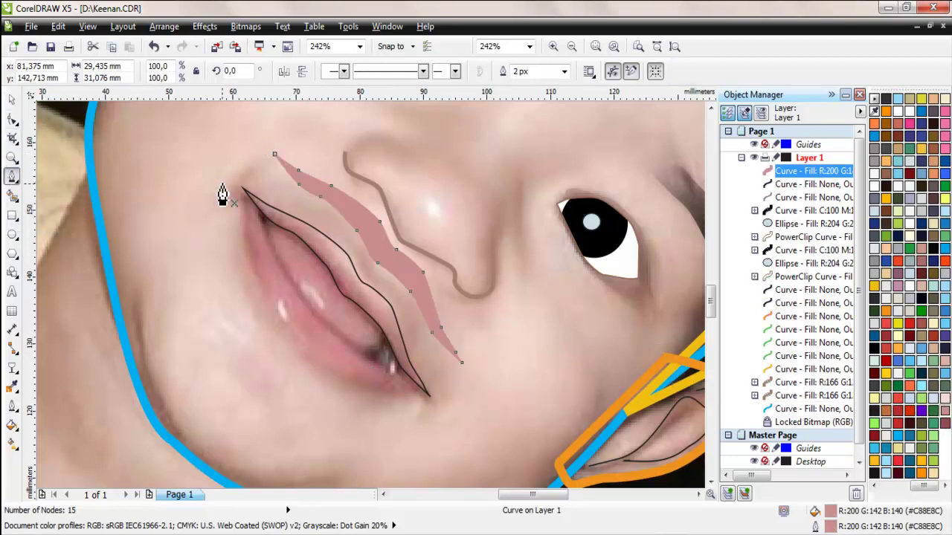
Draw a 5-node closed upper-lip shape with light pink (#E0B9B4) fill and outline
click(282, 201)
click(342, 266)
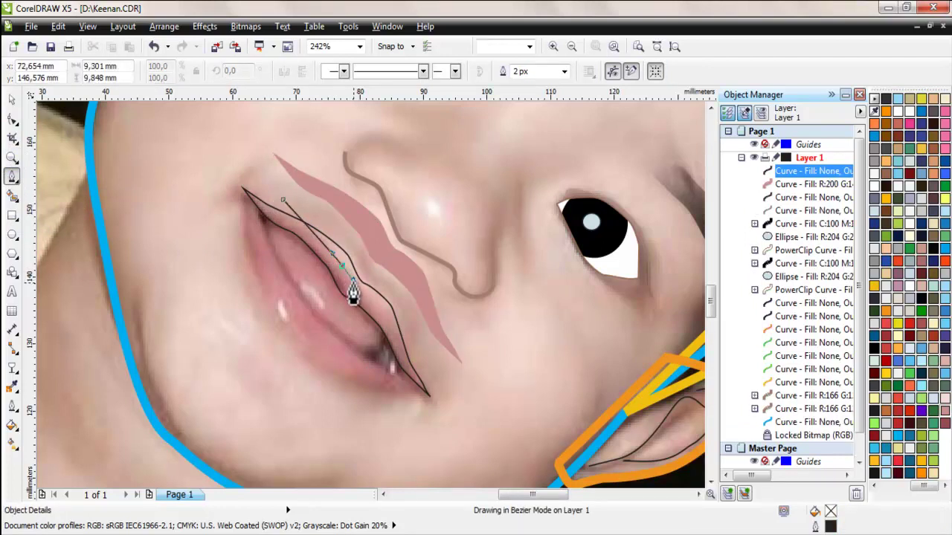
click(368, 297)
click(416, 332)
click(340, 229)
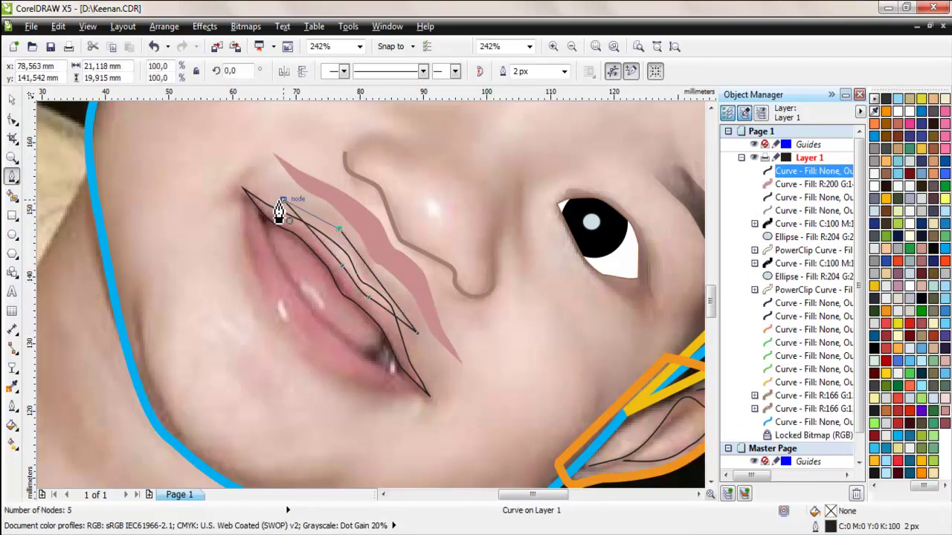
click(283, 201)
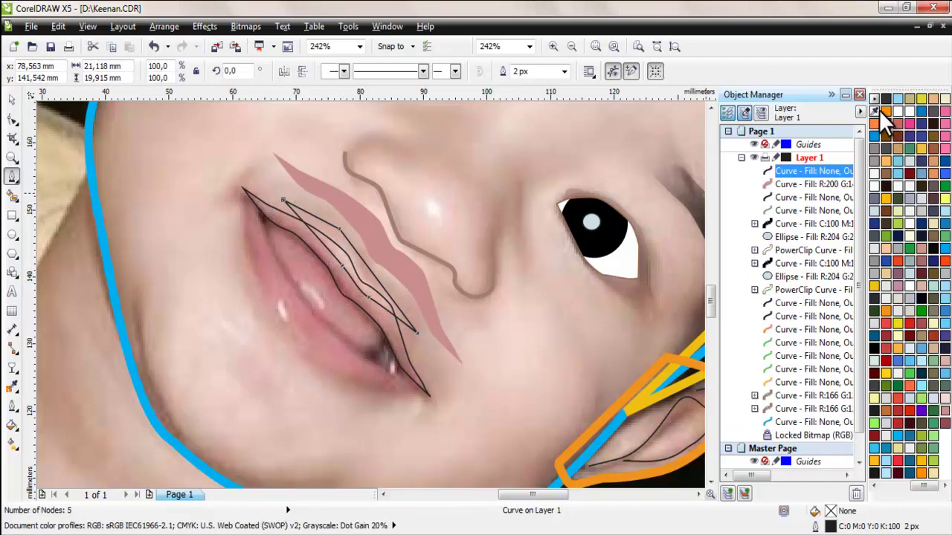
drag(881, 112, 363, 257)
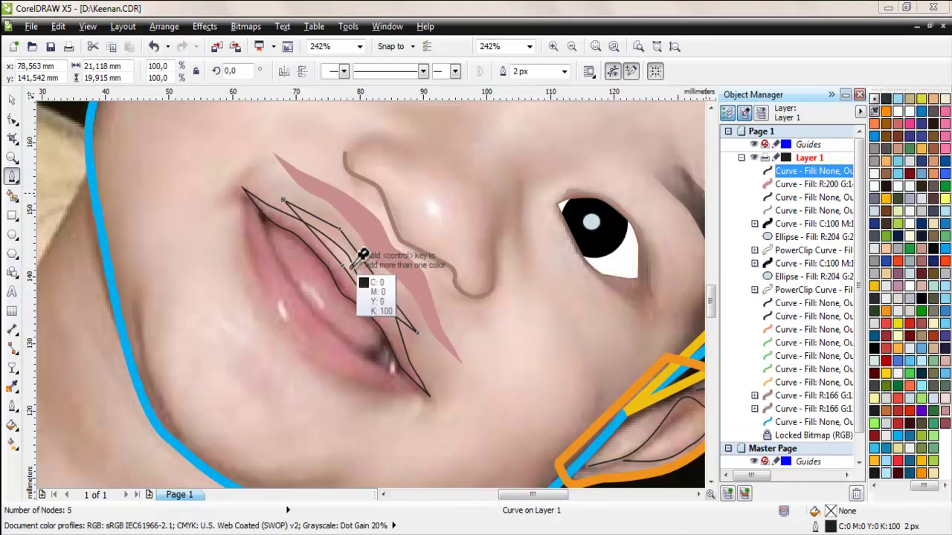
drag(363, 256, 342, 271)
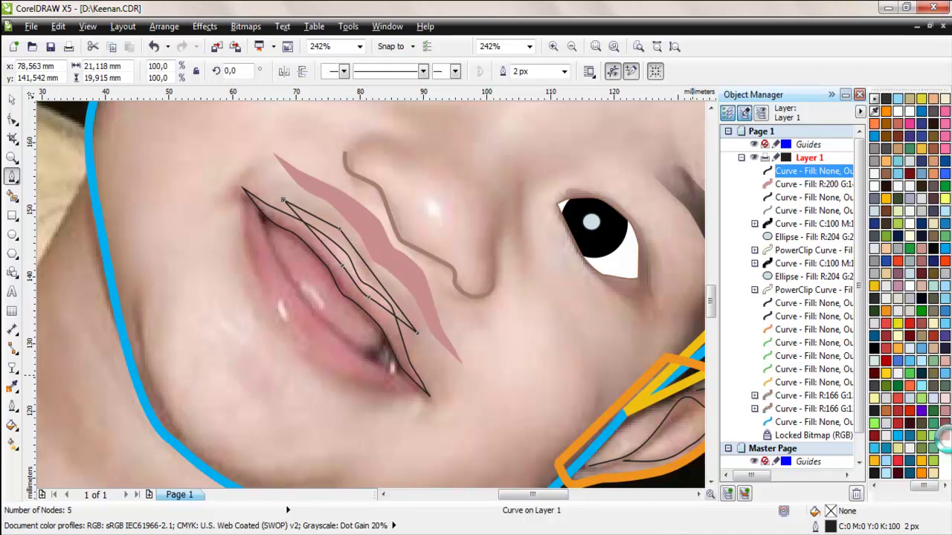
click(942, 438)
right_click(942, 438)
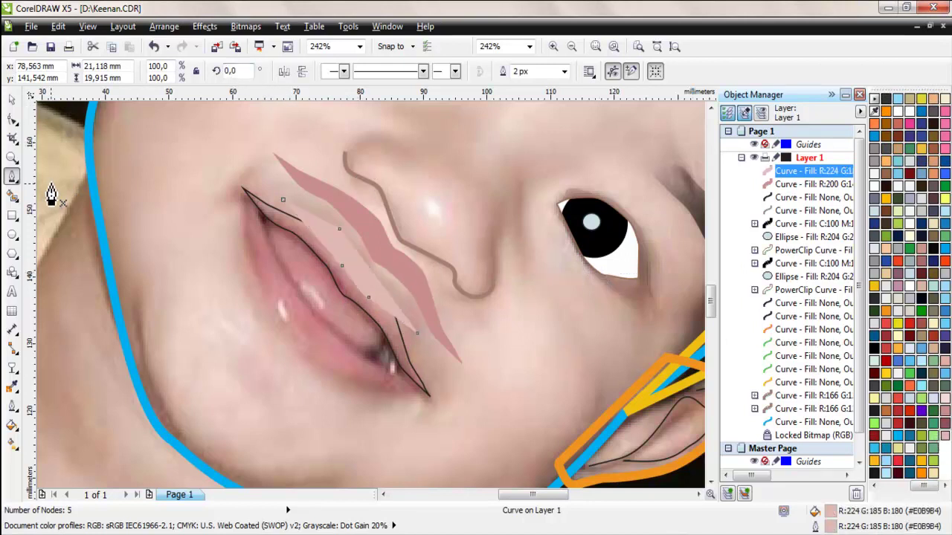
Move the darker pink lip copy back onto the mouth and send it to the back
click(12, 99)
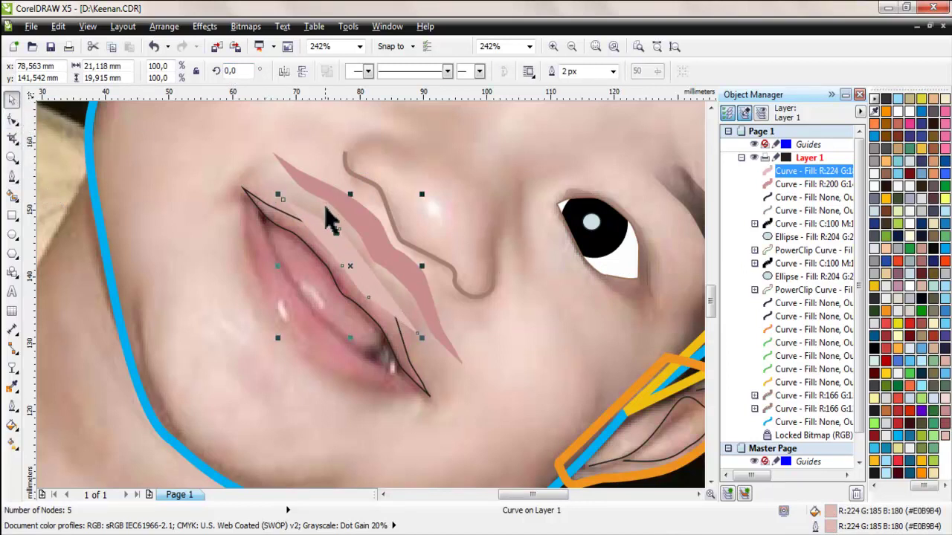
click(360, 232)
drag(355, 217, 329, 244)
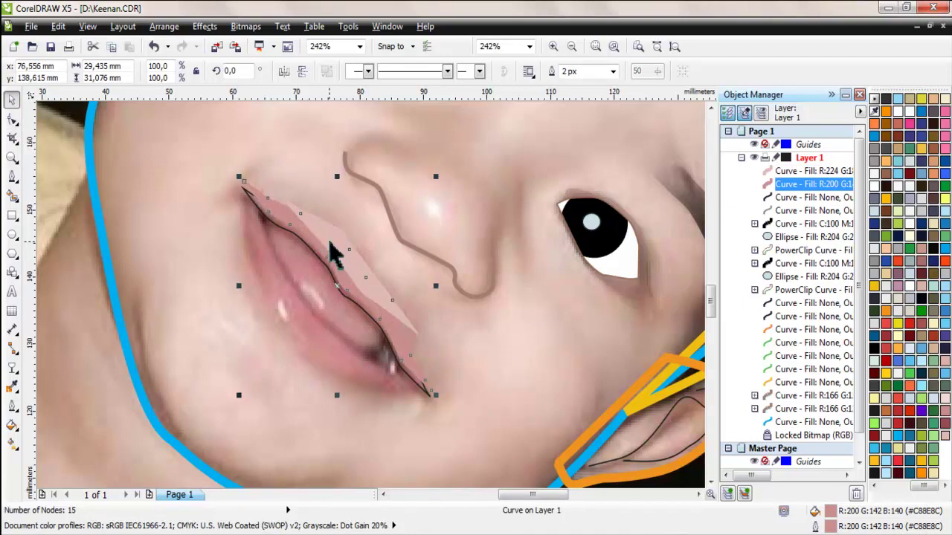
key(shift+Page_Down)
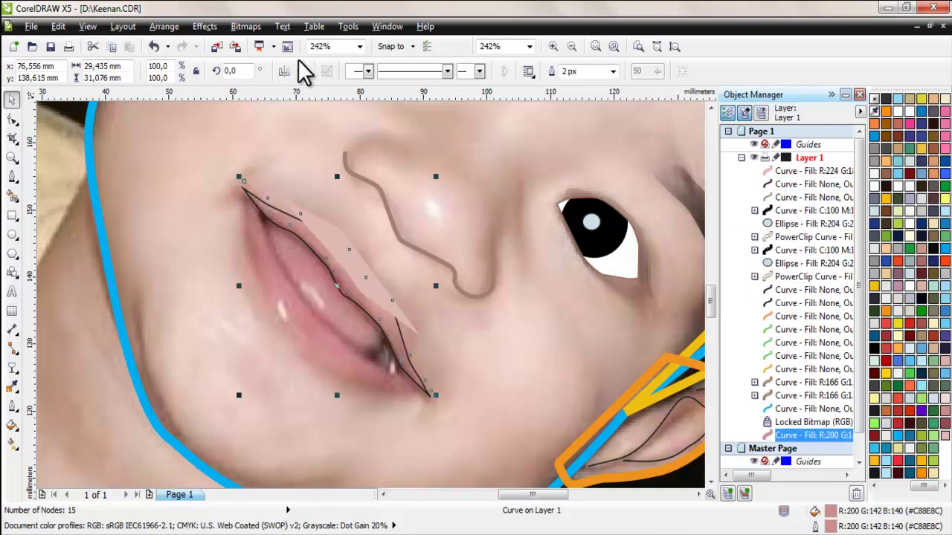
PowerClip the pink shape into the lip outline and give it a dusty rose (#974E55) outline and fill
click(210, 21)
mouse_move(229, 233)
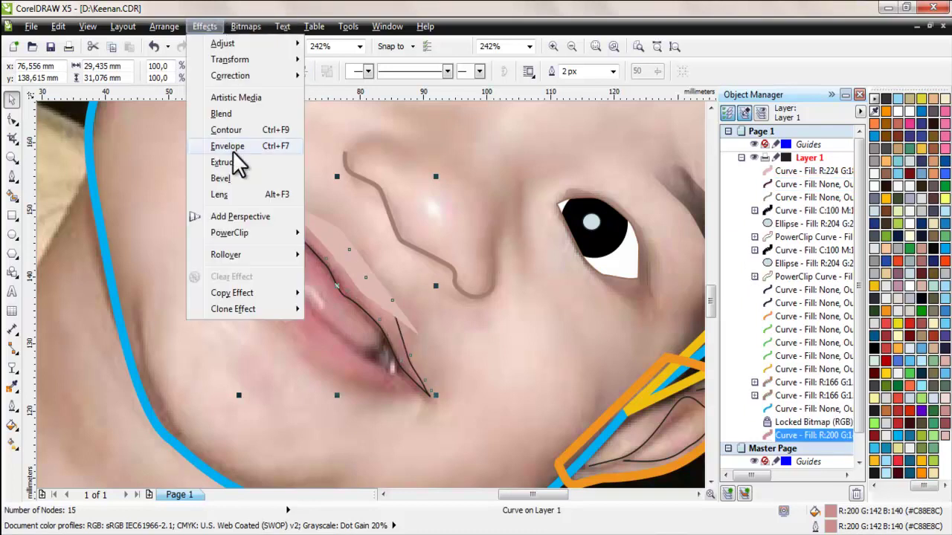
click(316, 234)
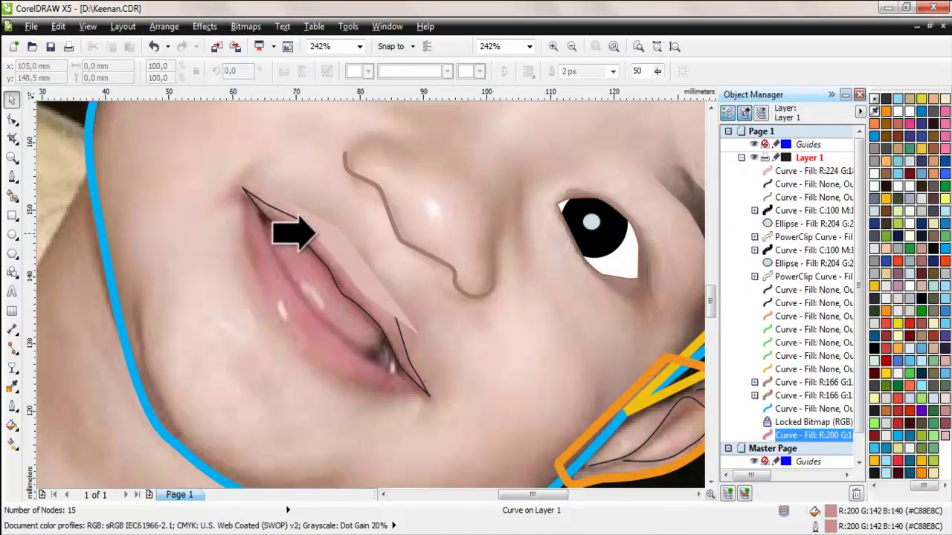
click(289, 223)
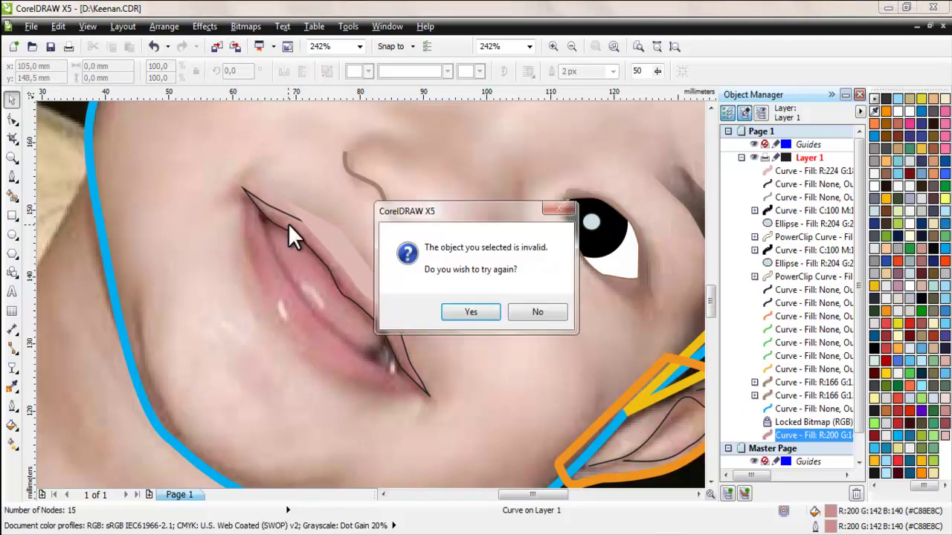
click(444, 310)
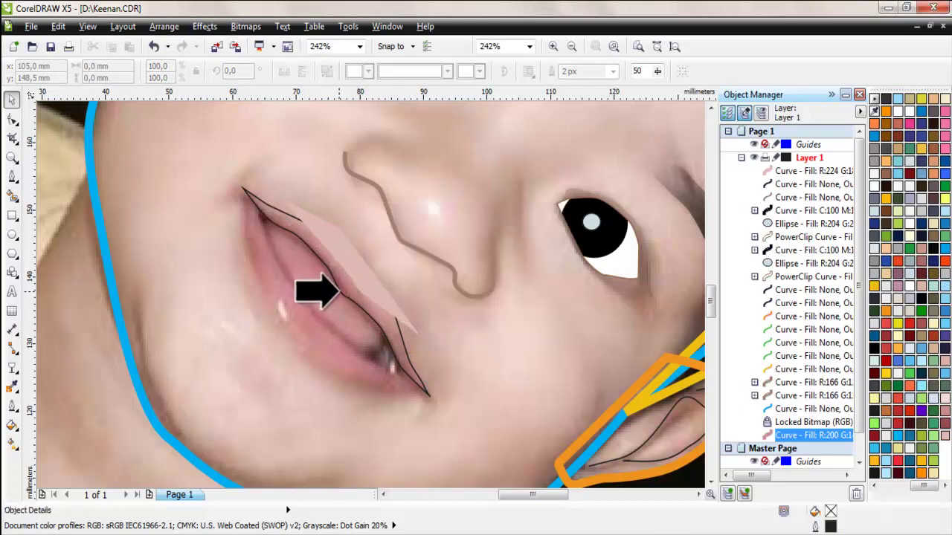
click(340, 292)
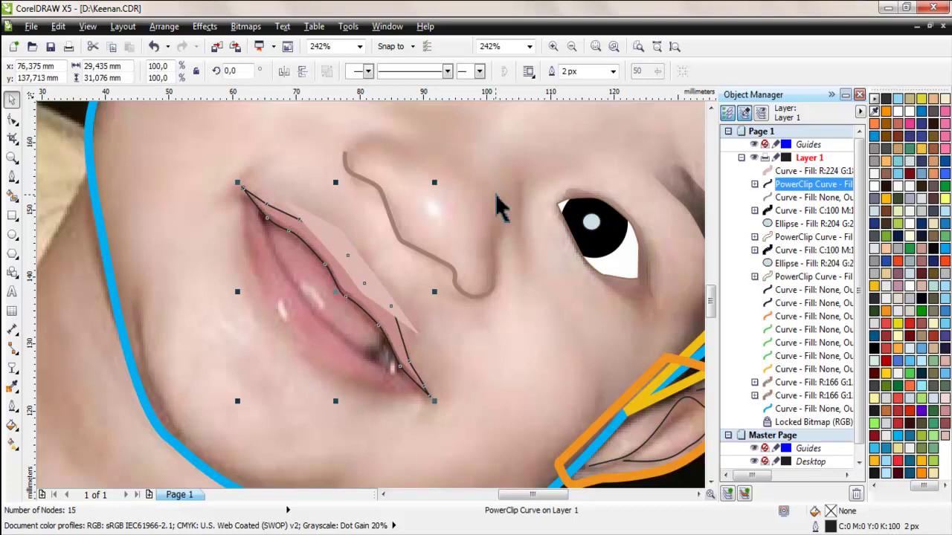
right_click(943, 398)
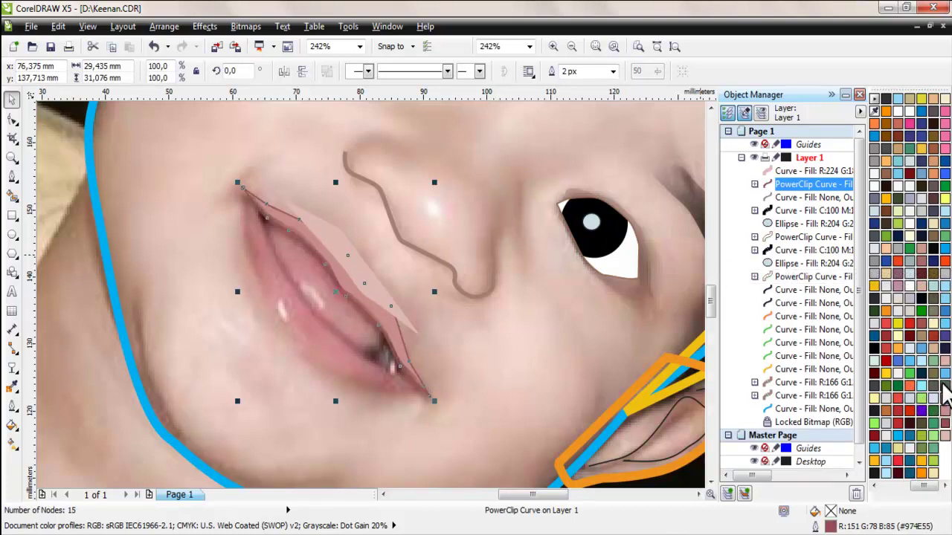
click(943, 425)
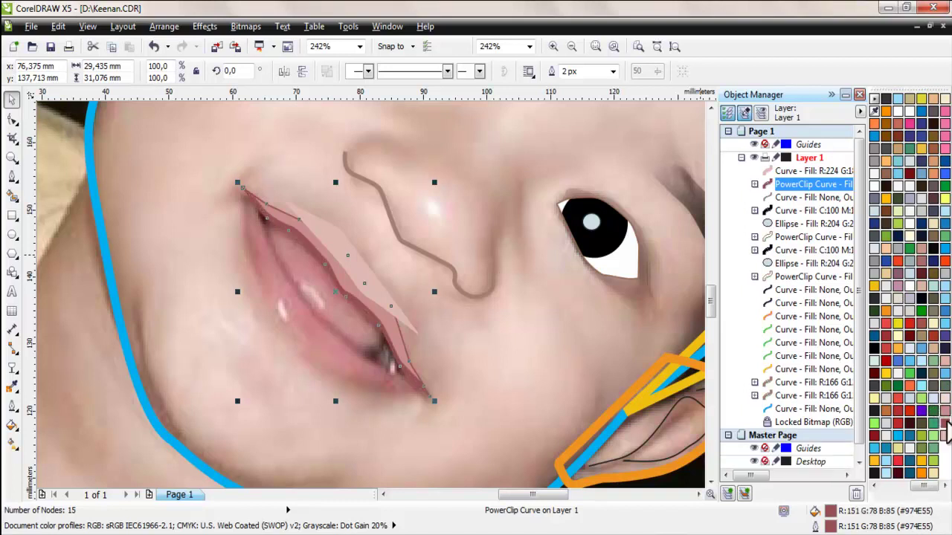
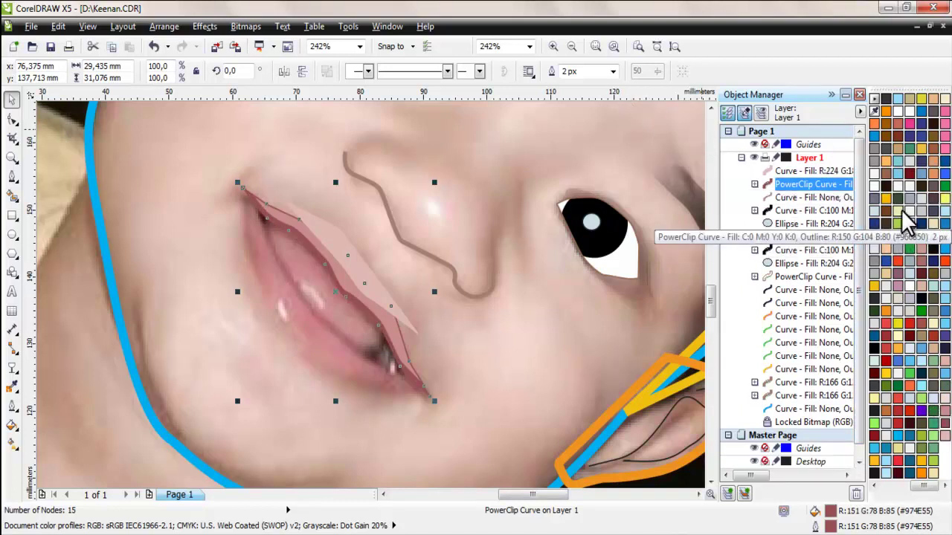
Clip the pink upper-lip curve into the lip PowerClip, then select it inside via Edit Contents
click(337, 234)
click(203, 28)
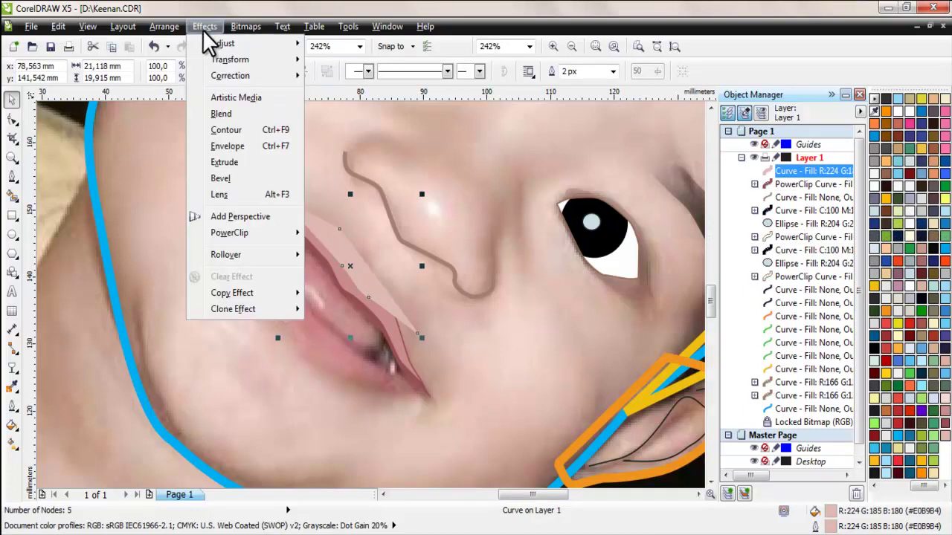
mouse_move(229, 233)
click(333, 234)
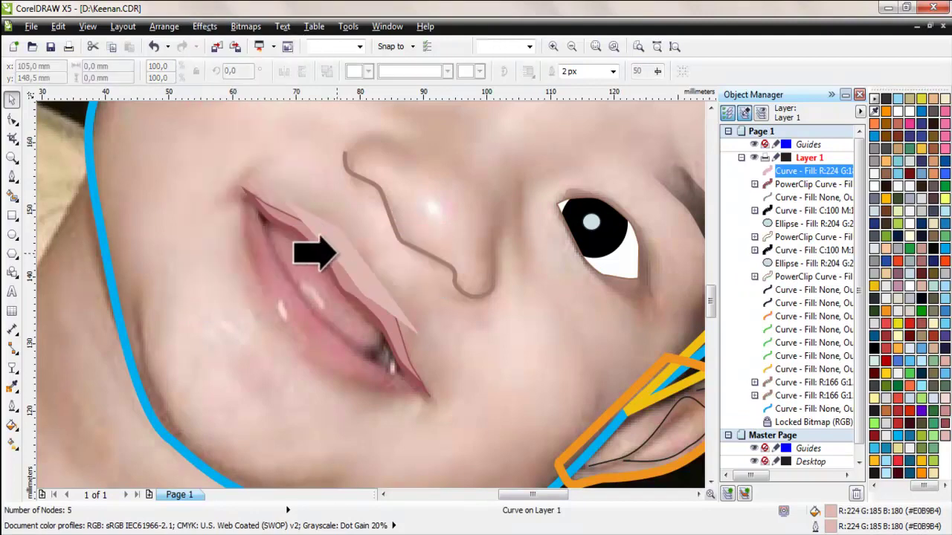
click(335, 272)
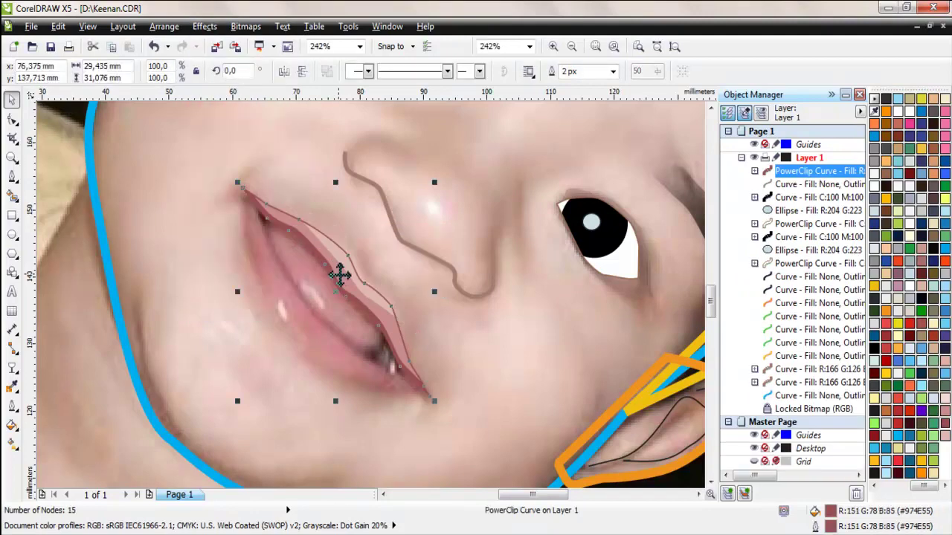
right_click(339, 275)
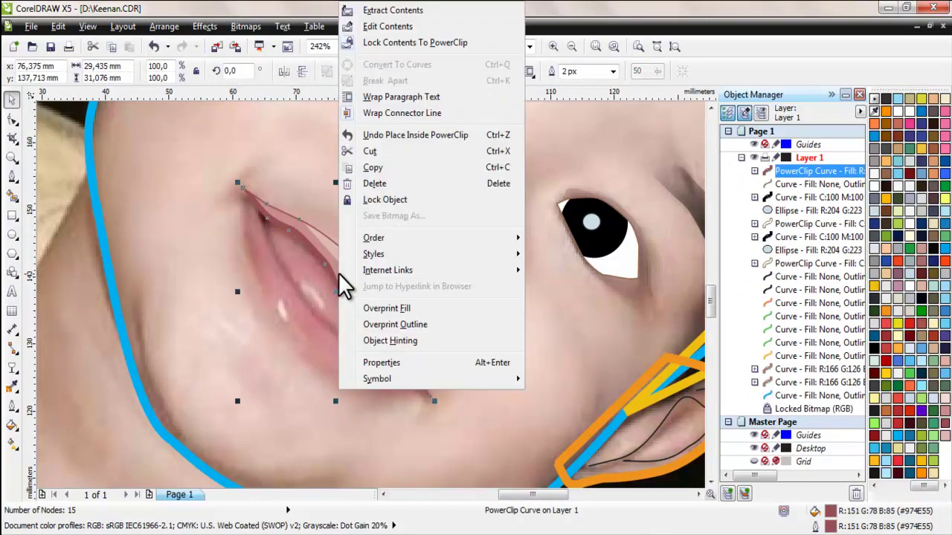
click(439, 28)
click(342, 230)
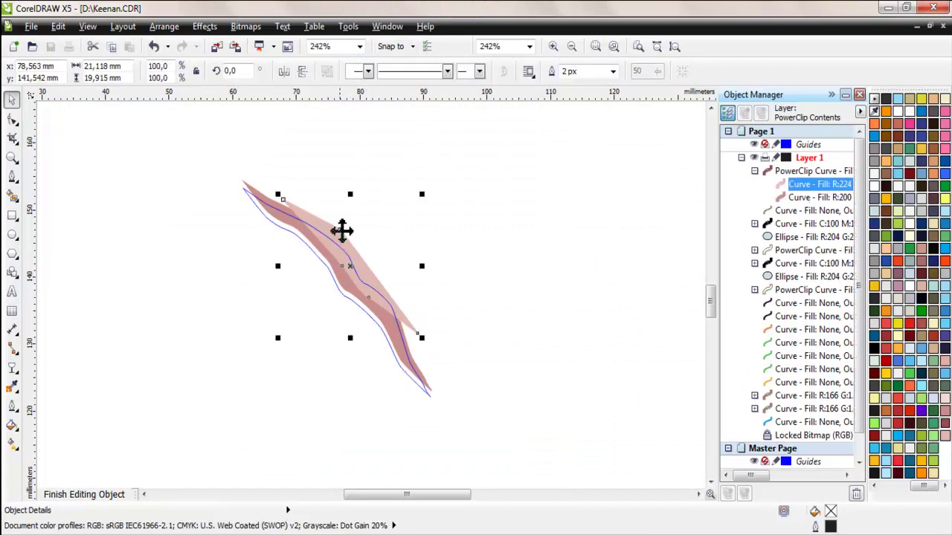
Give the upper-lip curve Uniform transparency of 70
click(13, 368)
click(69, 76)
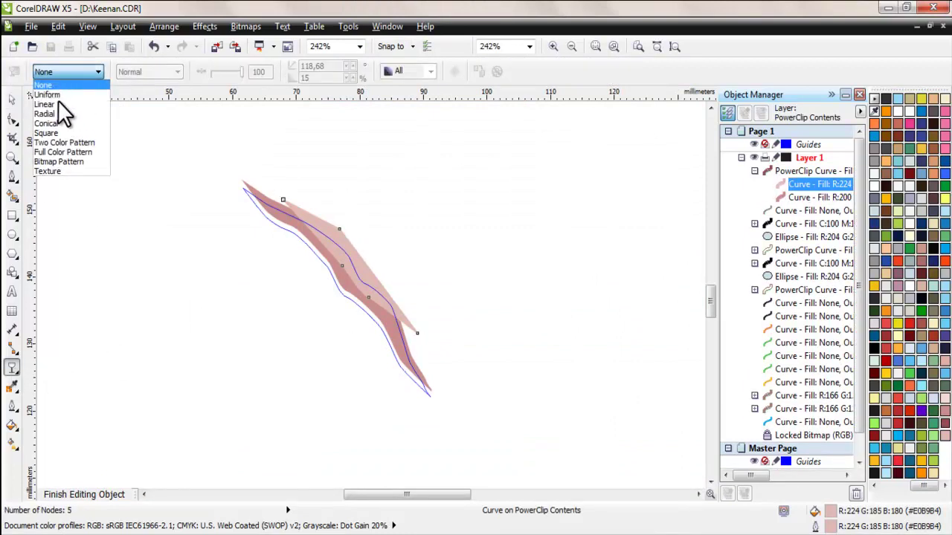
click(61, 93)
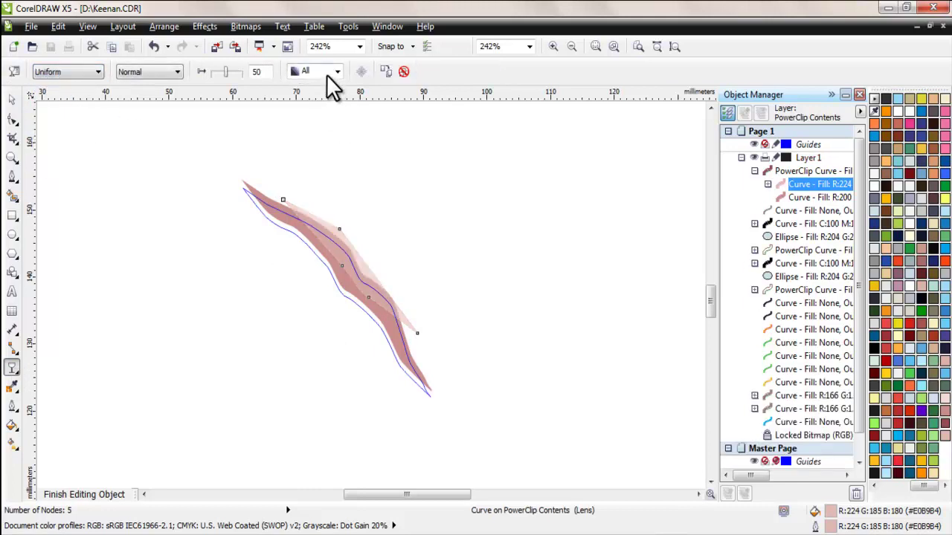
drag(268, 72, 210, 80)
text(70)
key(Return)
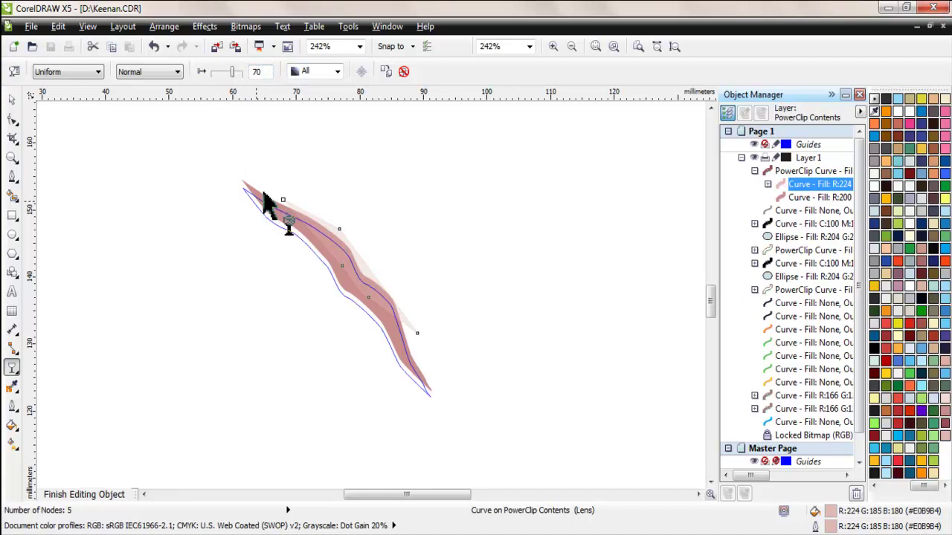
key(Escape)
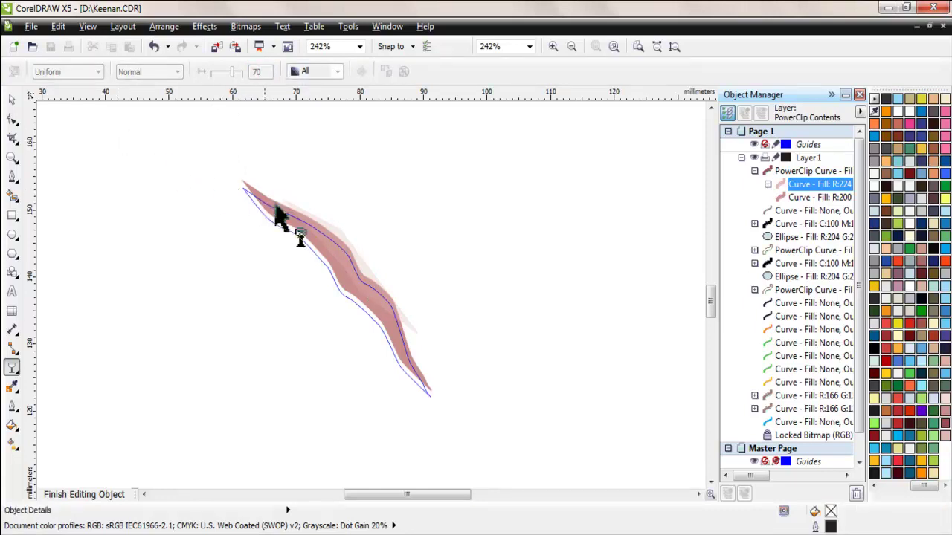
Apply Uniform transparency 50 to the darker lip curve and finish editing the PowerClip
click(273, 197)
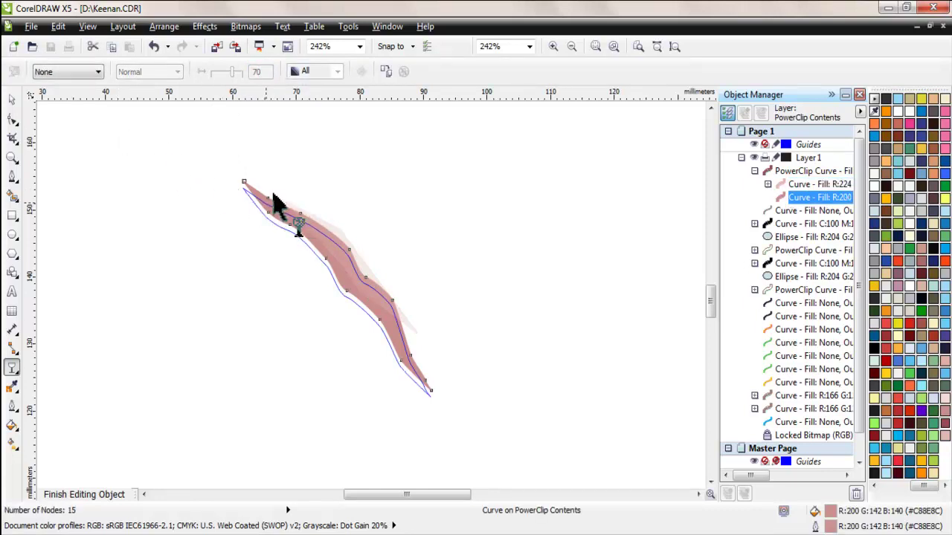
click(68, 72)
click(53, 92)
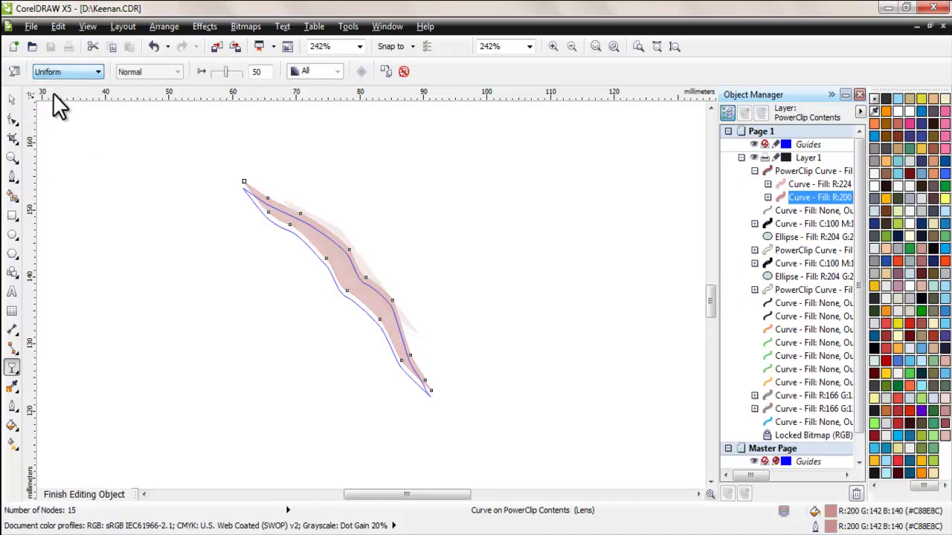
click(80, 494)
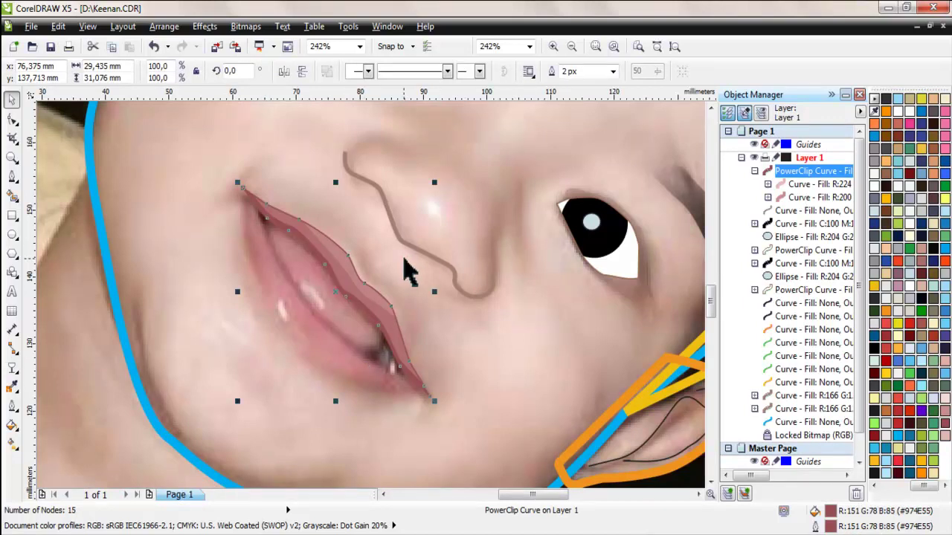
Trace a closed Pen curve around the lower lip with a reddish-brown outline
click(183, 266)
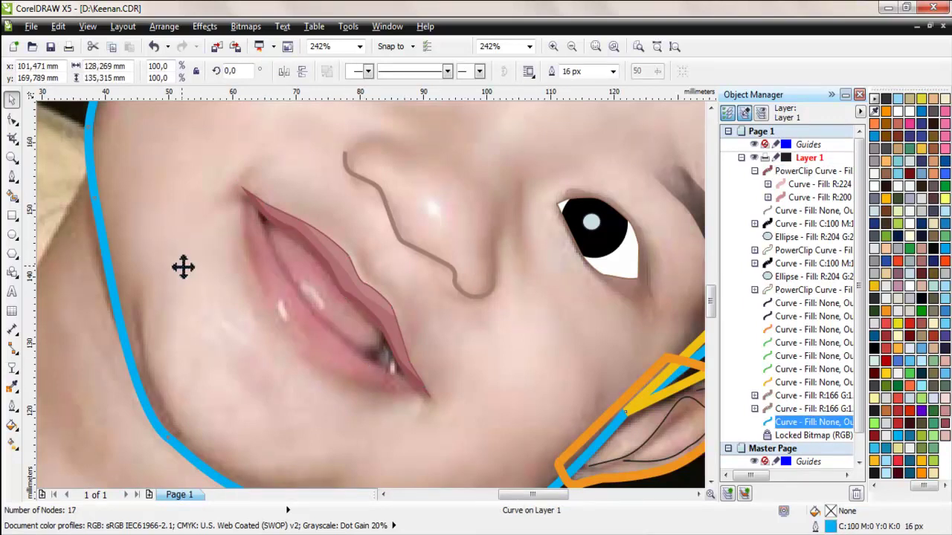
click(12, 177)
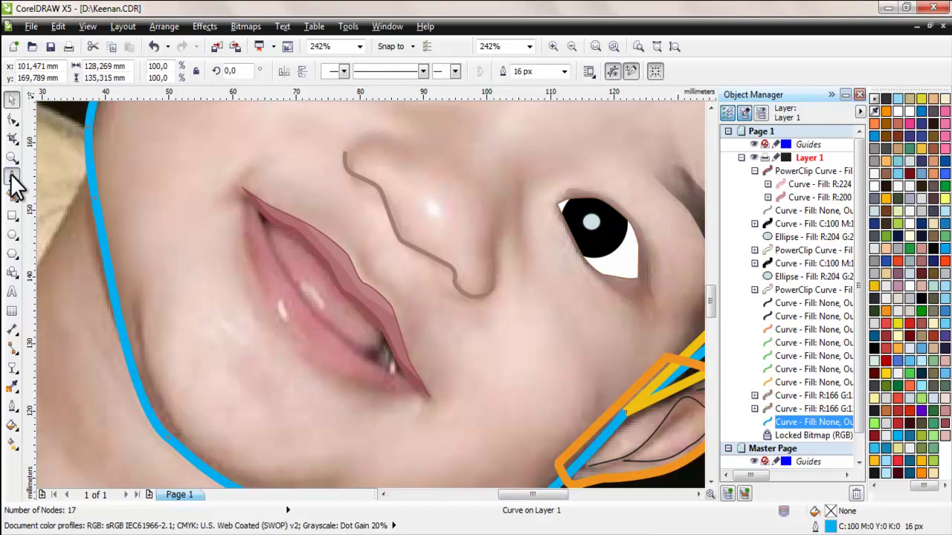
click(242, 198)
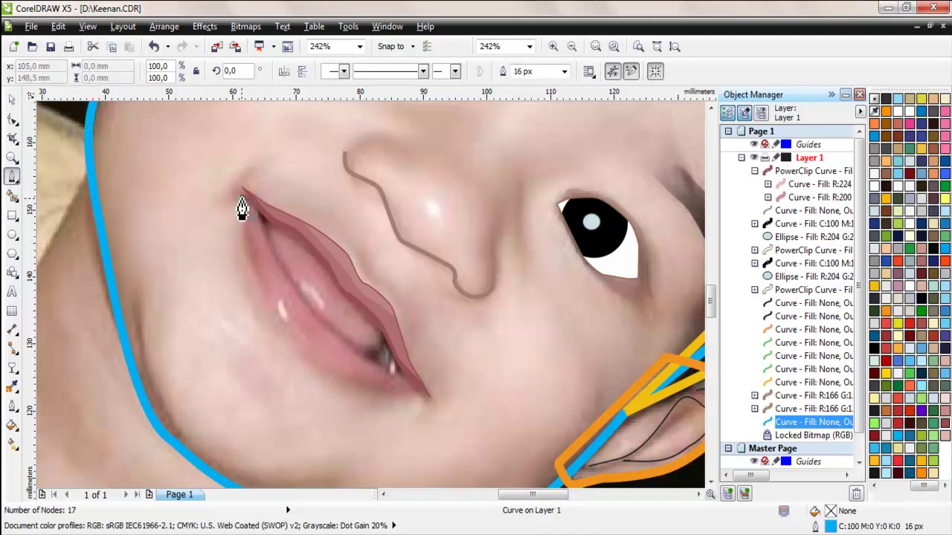
click(244, 249)
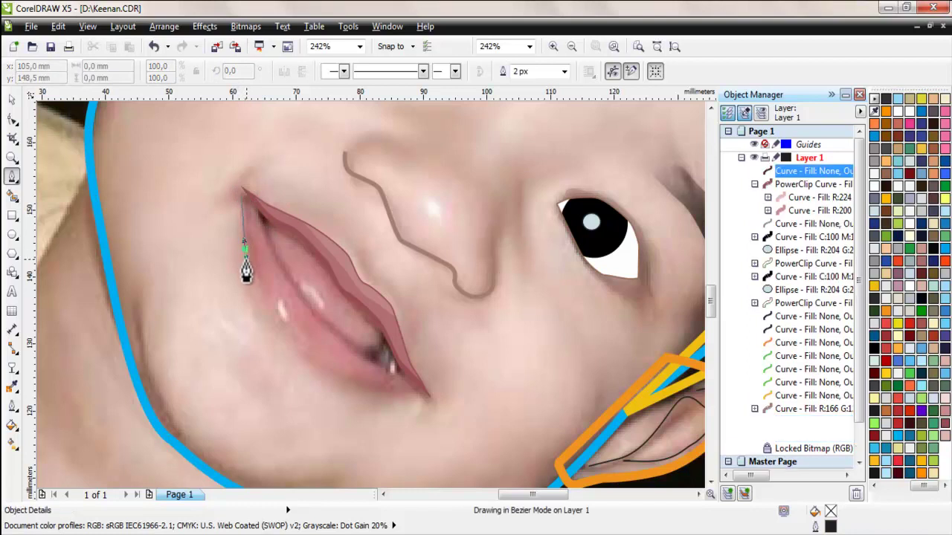
double_click(277, 313)
click(276, 313)
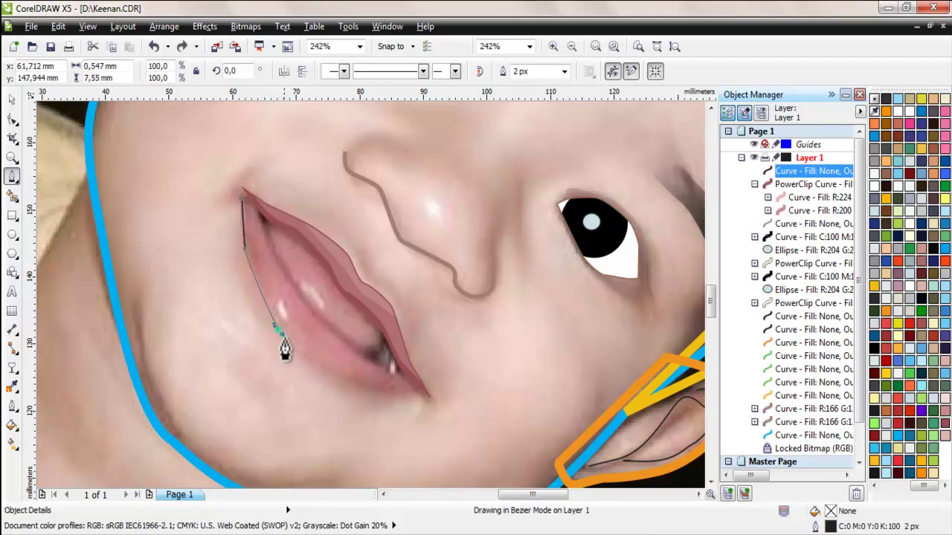
mouse_move(311, 360)
mouse_down()
mouse_move(390, 406)
mouse_move(421, 397)
mouse_up()
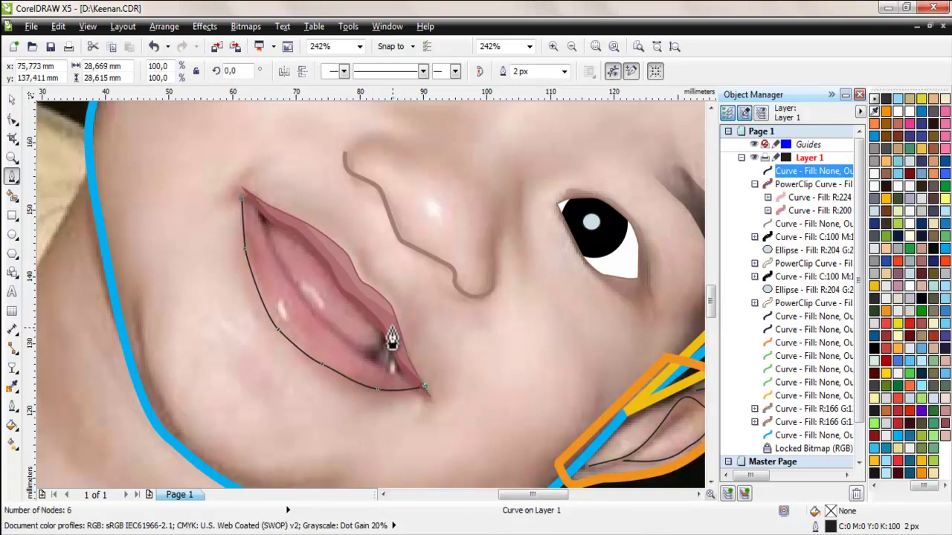
drag(359, 357, 305, 313)
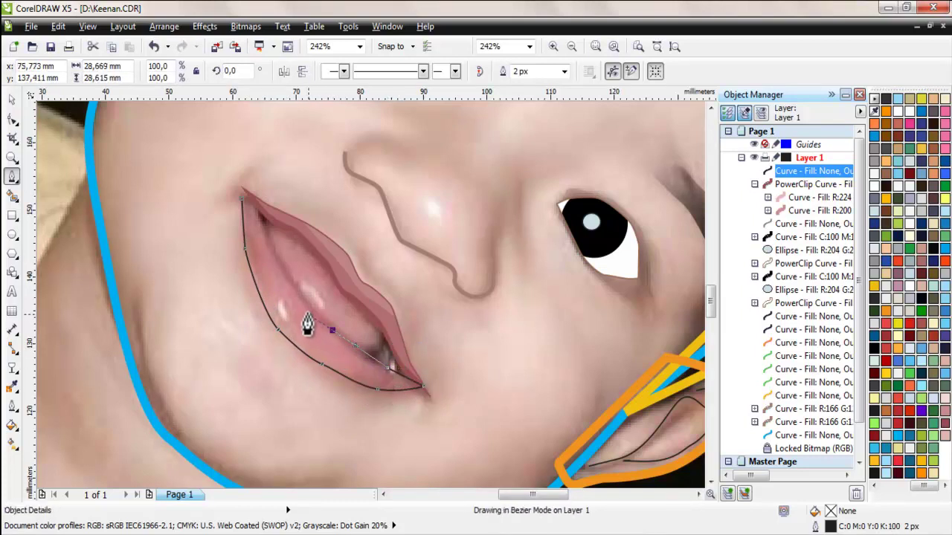
drag(279, 256, 265, 240)
drag(242, 199, 253, 213)
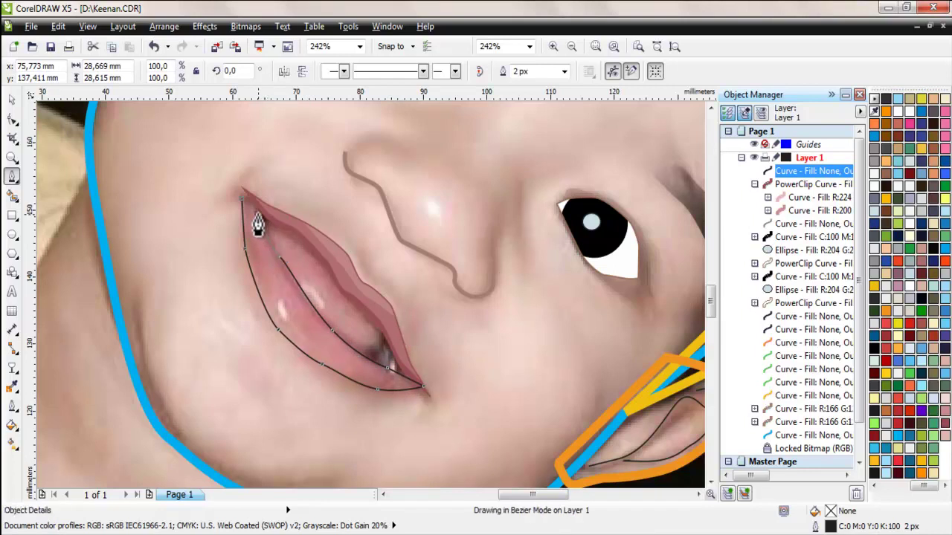
click(250, 211)
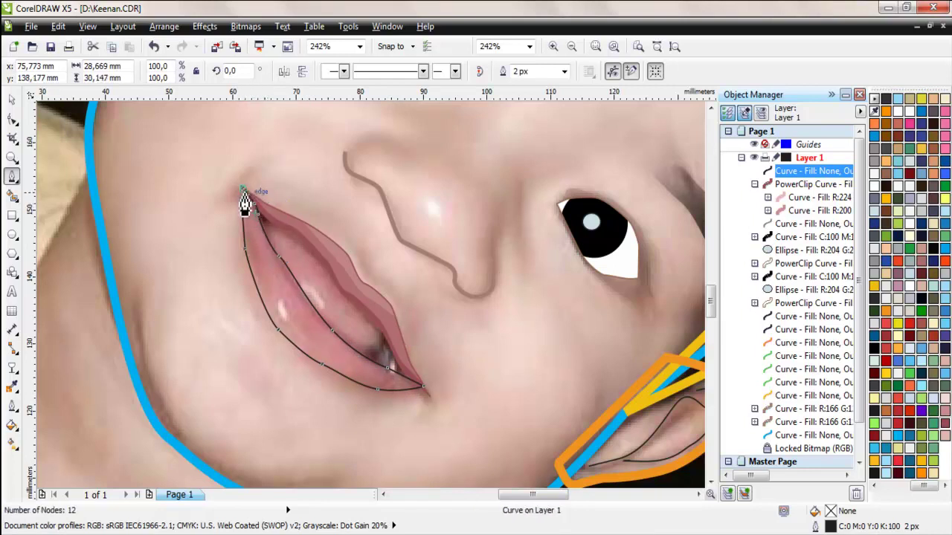
click(245, 204)
click(12, 117)
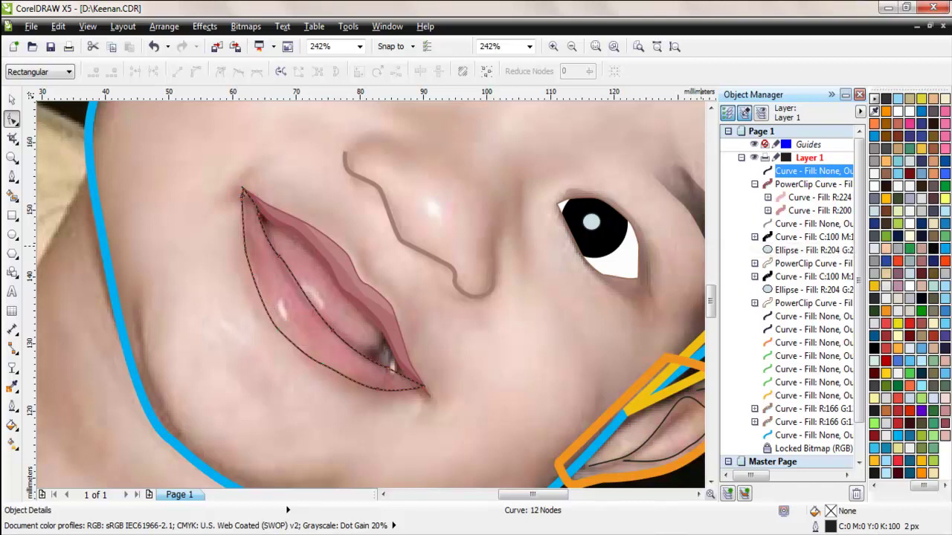
right_click(945, 422)
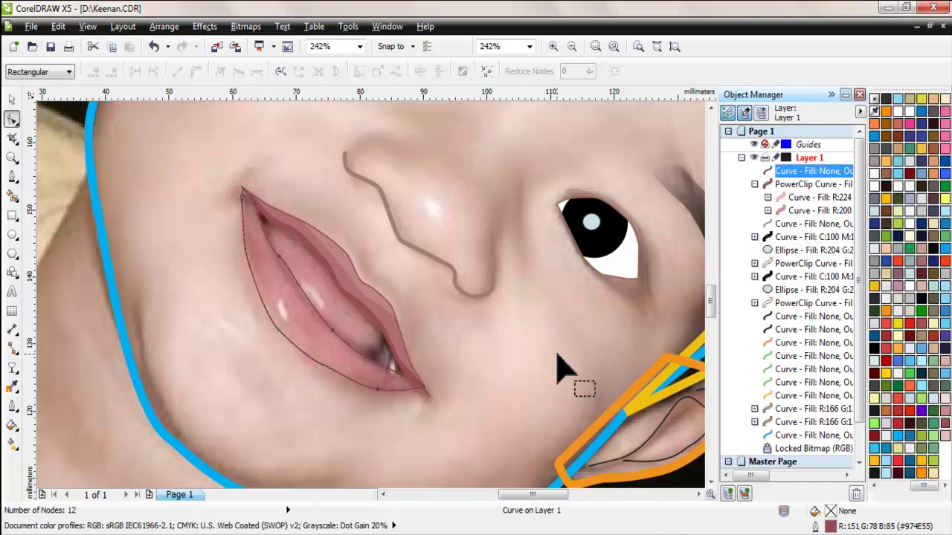
Sketch a freehand highlight stroke on the lower lip, then undo the last stroke
click(14, 178)
click(18, 182)
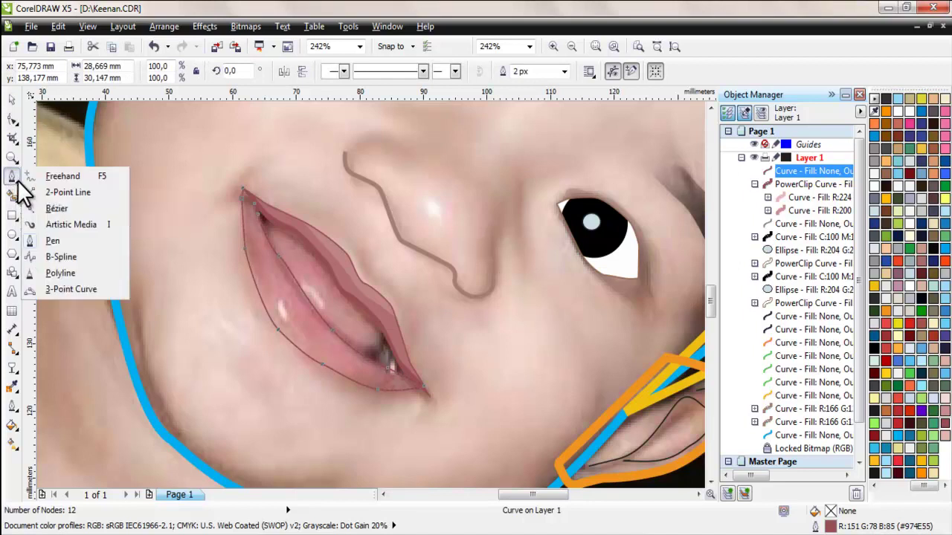
click(63, 177)
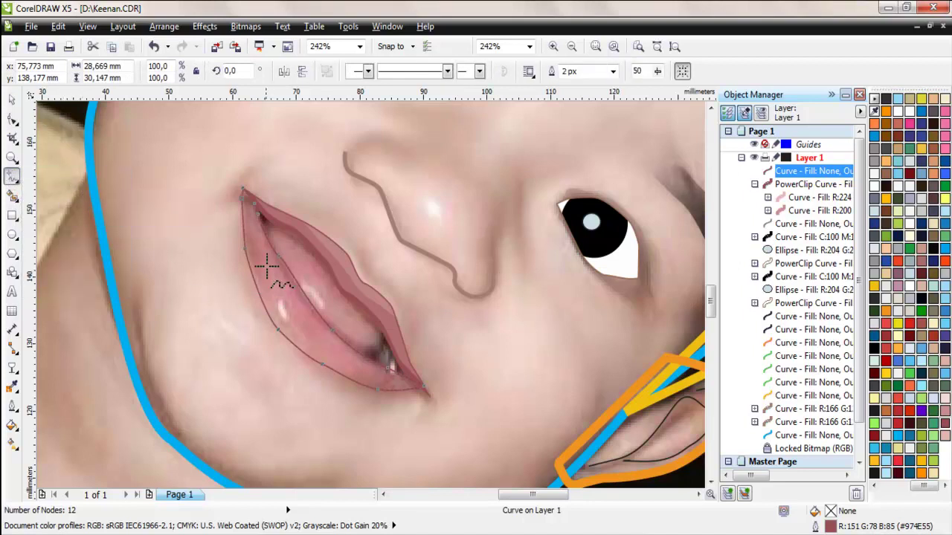
drag(262, 265, 307, 320)
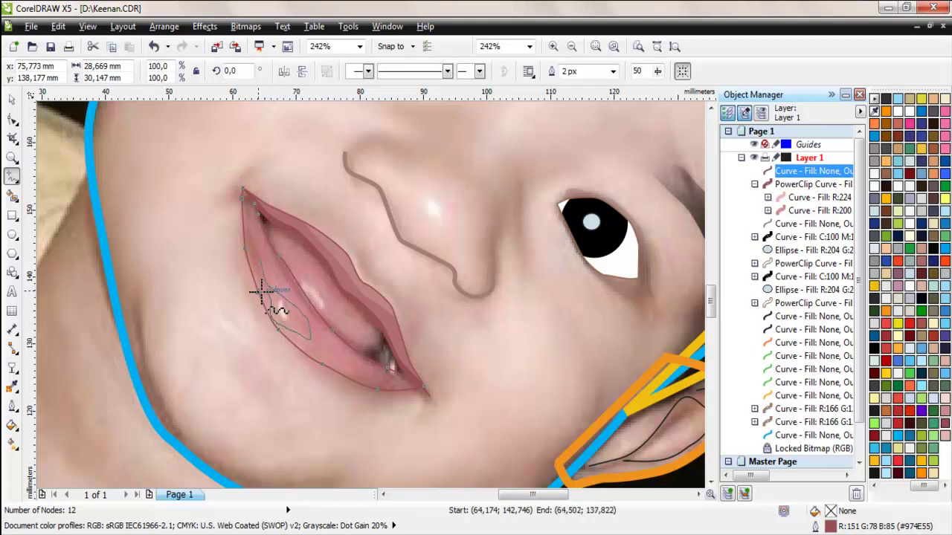
mouse_move(310, 338)
mouse_down()
mouse_move(258, 286)
mouse_move(280, 312)
mouse_move(276, 295)
mouse_up()
key(ctrl+z)
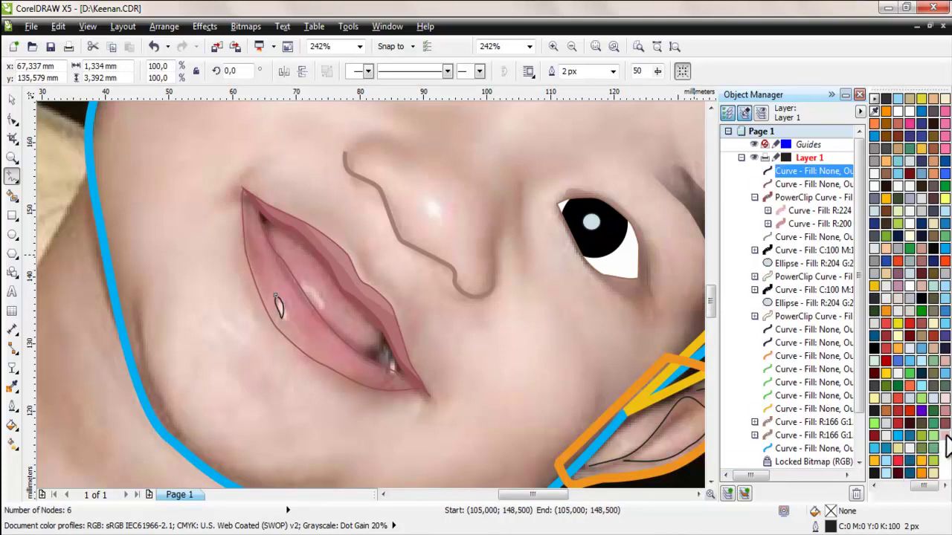
Fill the lip highlight pale pink with a matching pink outline
click(945, 434)
right_click(945, 434)
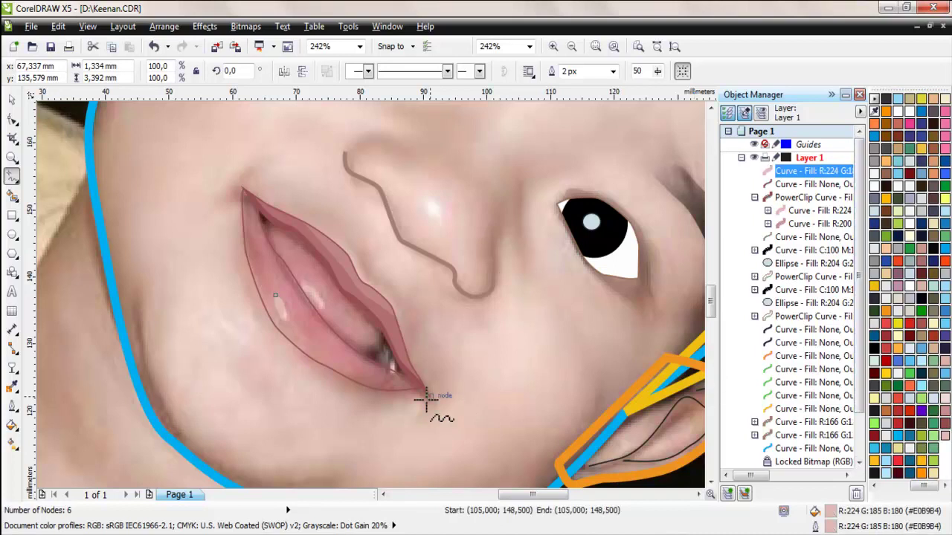
click(349, 364)
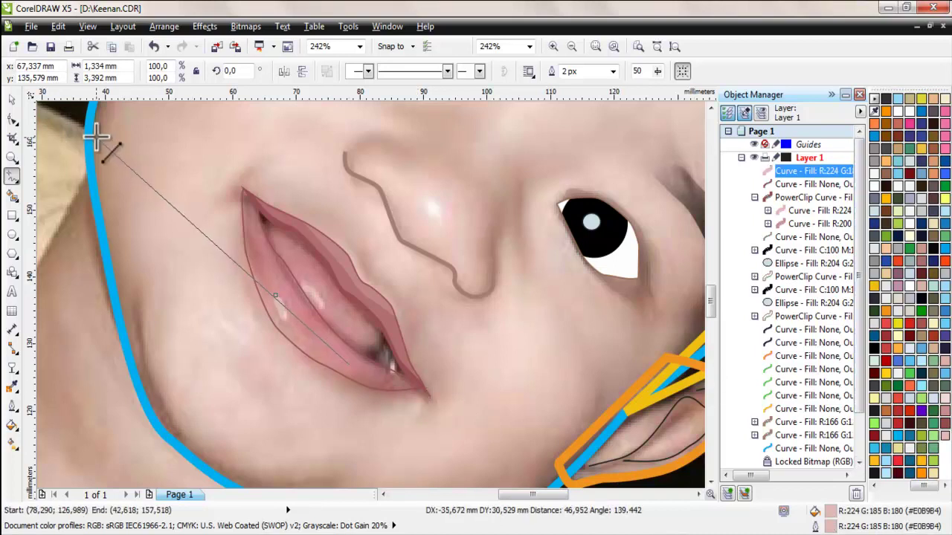
key(Escape)
Fill the lower-lip shape pale pink (R200 G142 B140), keeping its dark outline
click(11, 99)
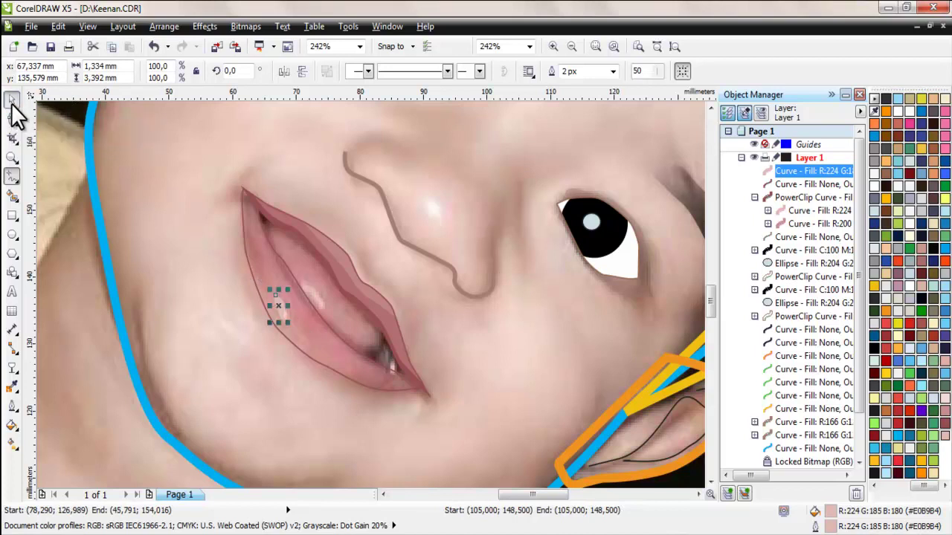
click(254, 257)
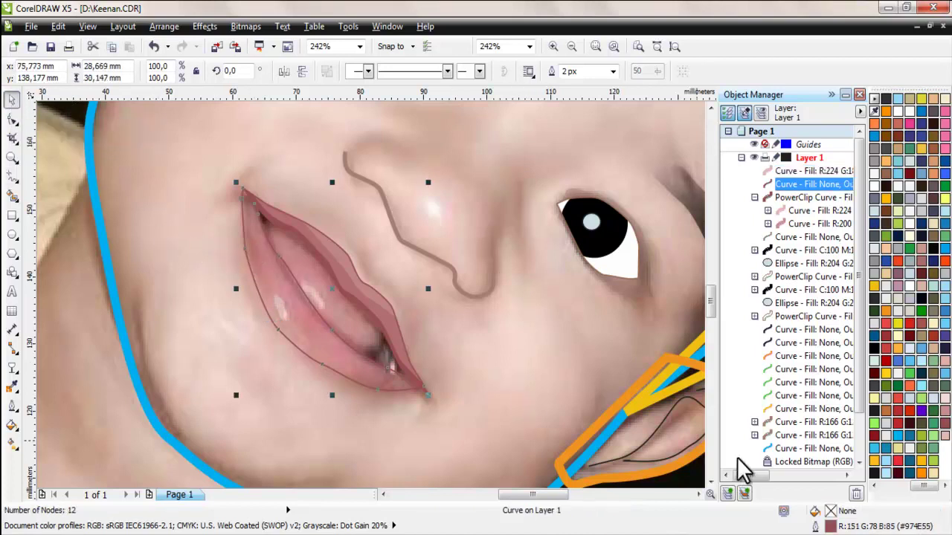
click(946, 419)
right_click(945, 418)
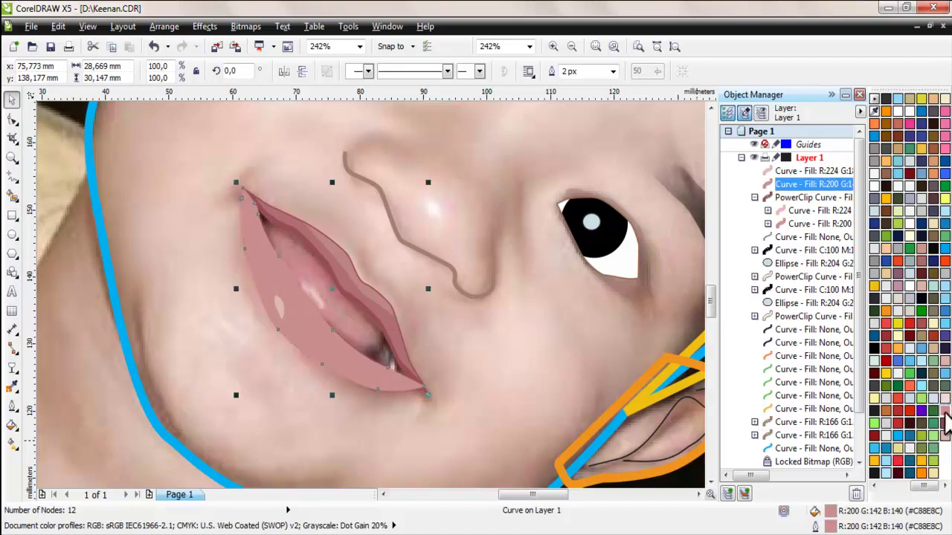
key(ctrl+z)
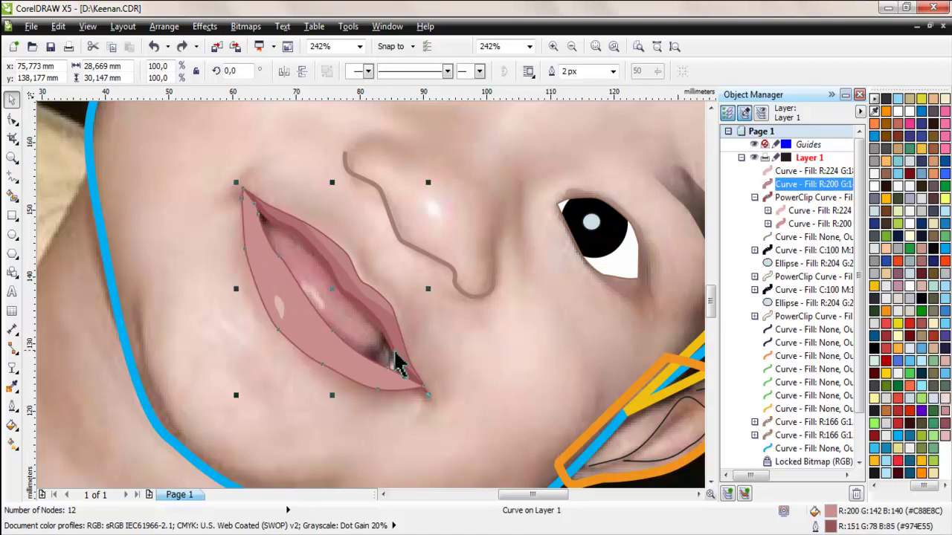
Move the lower-lip shape behind the PowerClip lip shapes with Order > Behind
right_click(337, 365)
mouse_move(372, 212)
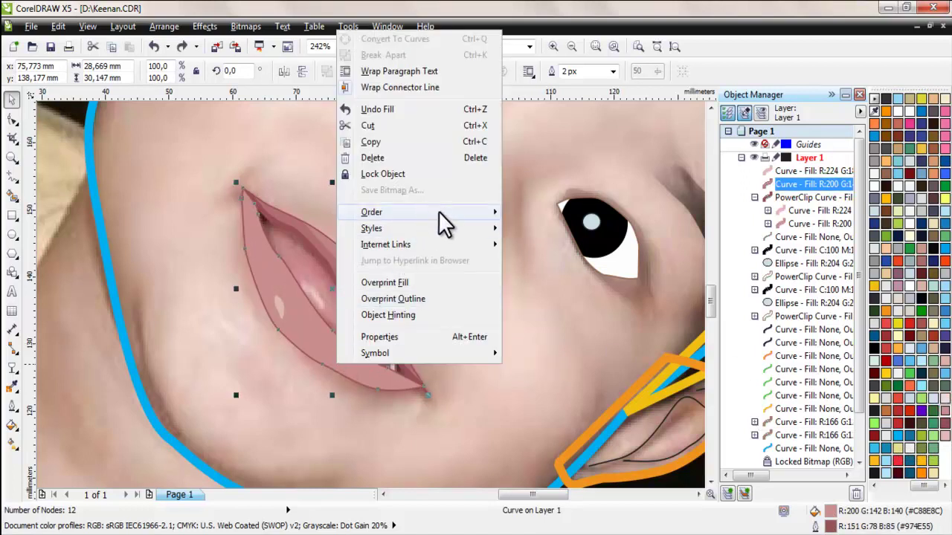
click(528, 175)
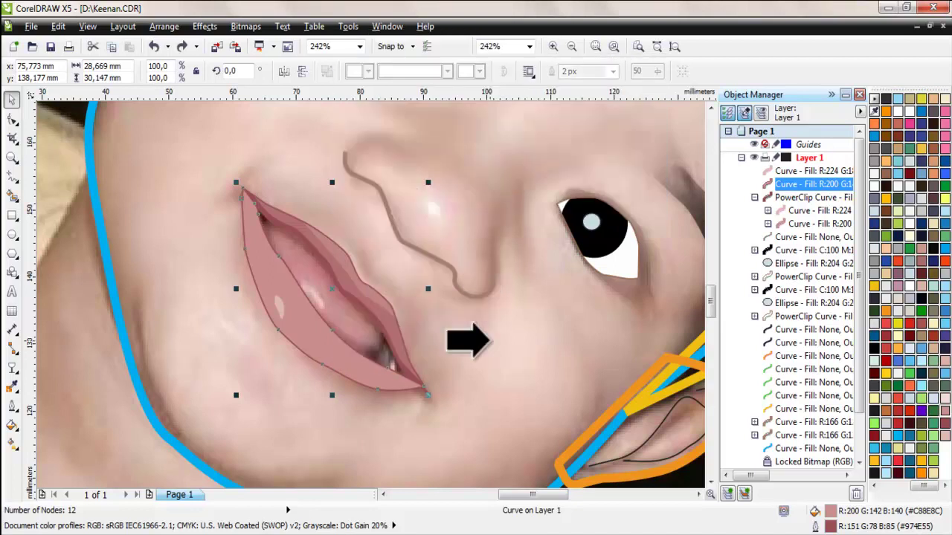
click(491, 345)
key(Tab)
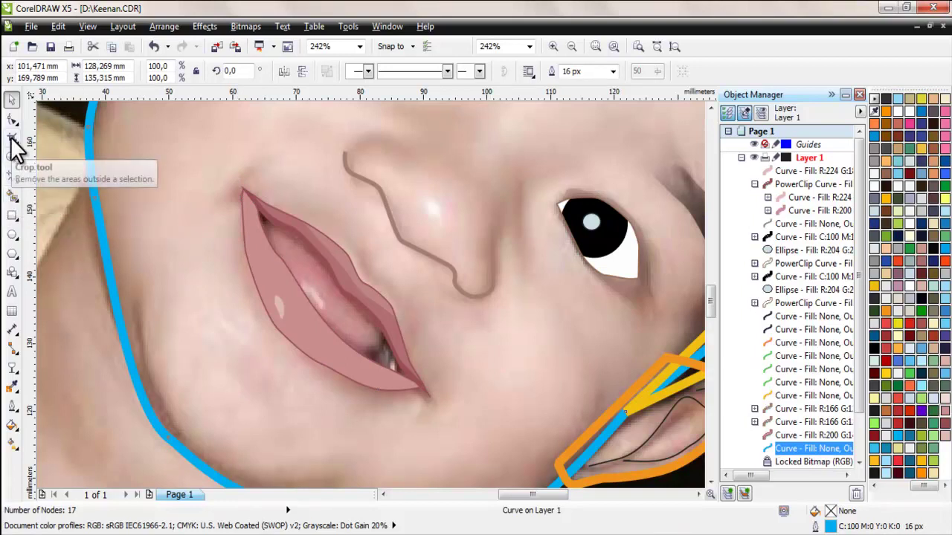
Trace a closed Pen curve around the mouth opening
click(18, 185)
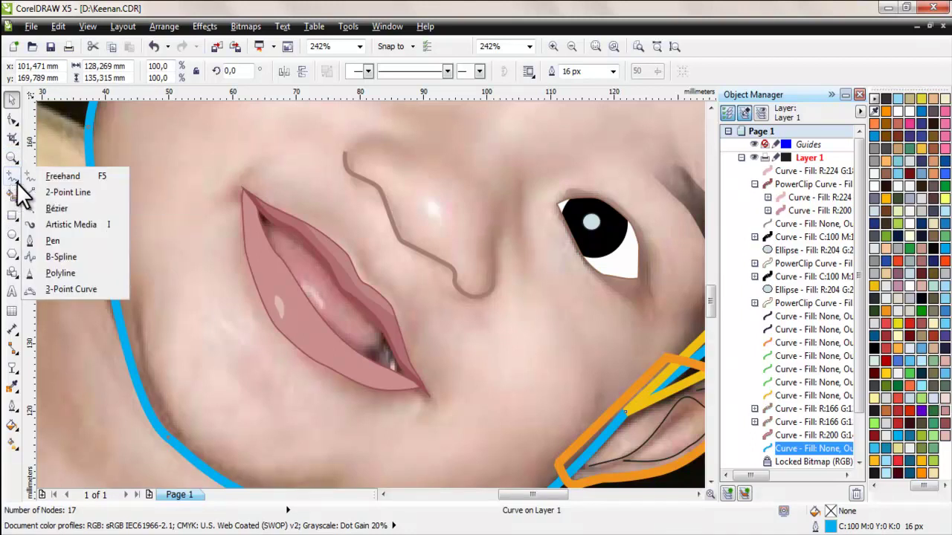
click(50, 241)
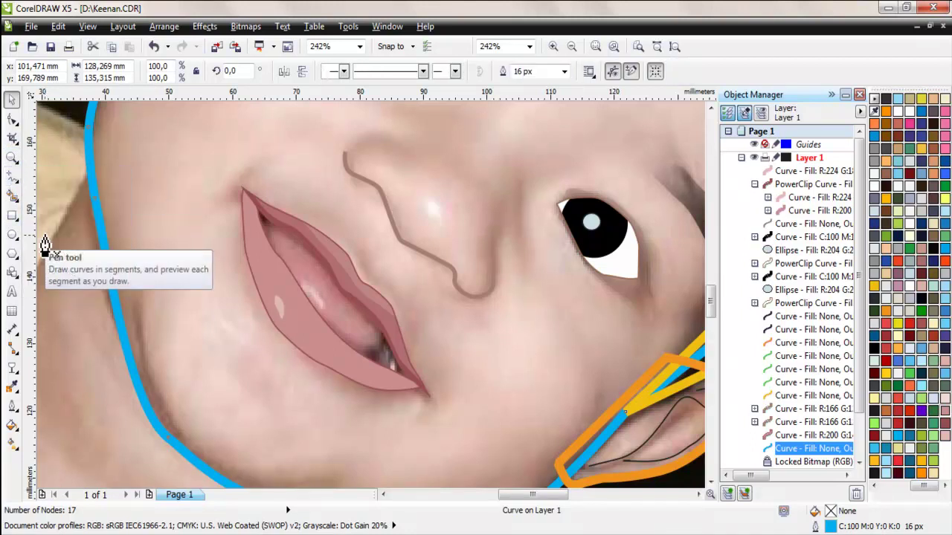
click(247, 196)
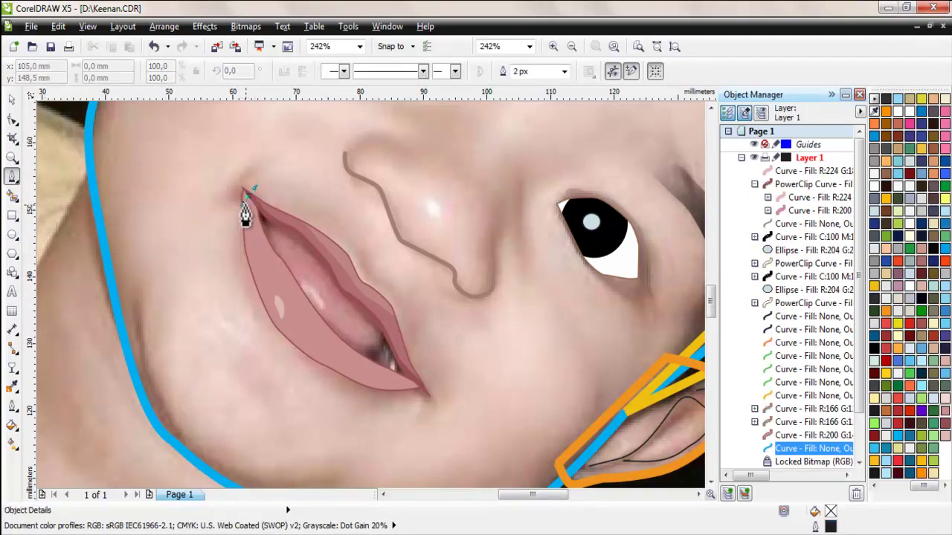
click(264, 258)
click(299, 322)
click(339, 362)
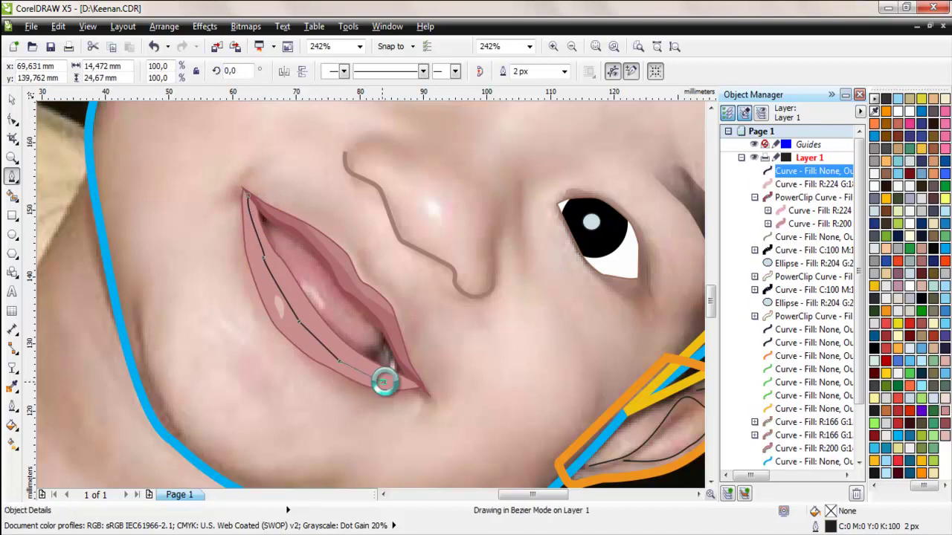
click(380, 381)
double_click(420, 386)
click(399, 342)
click(376, 304)
click(342, 262)
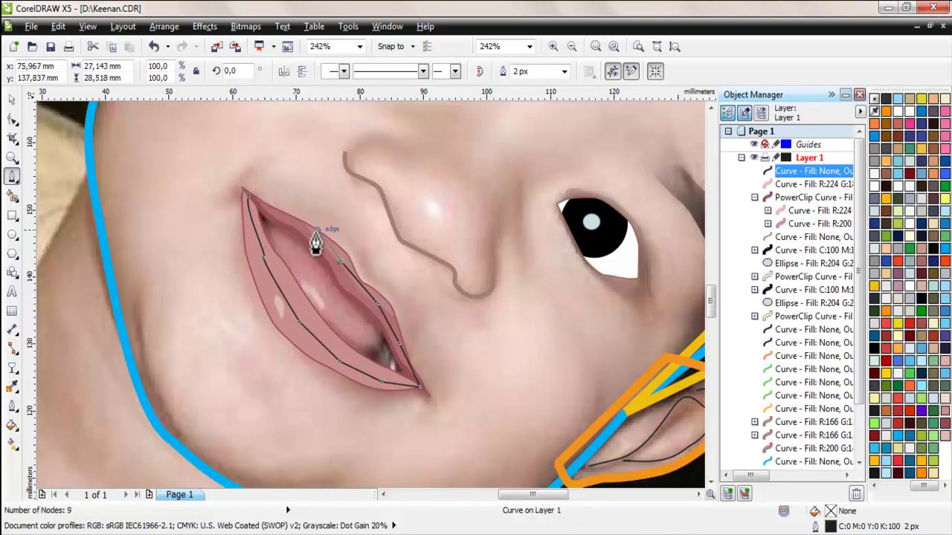
click(303, 227)
click(251, 200)
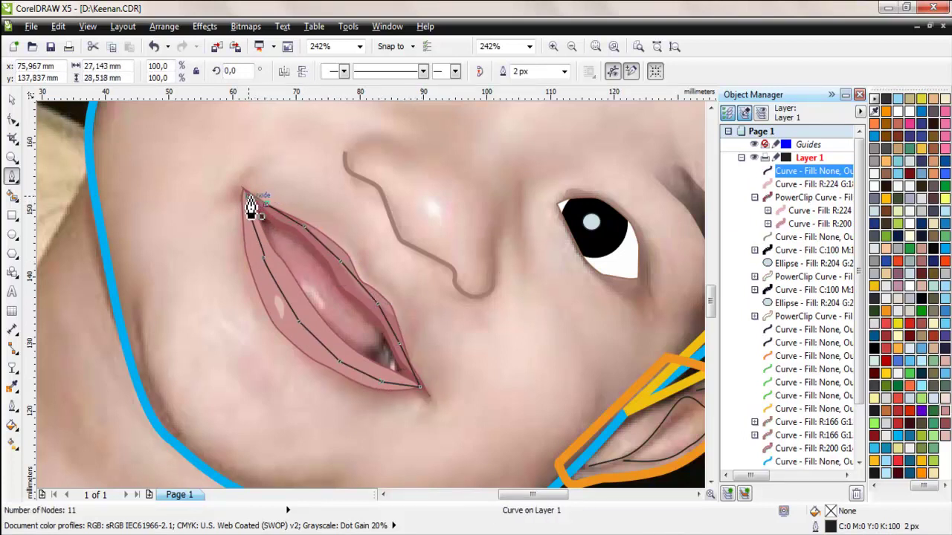
click(249, 197)
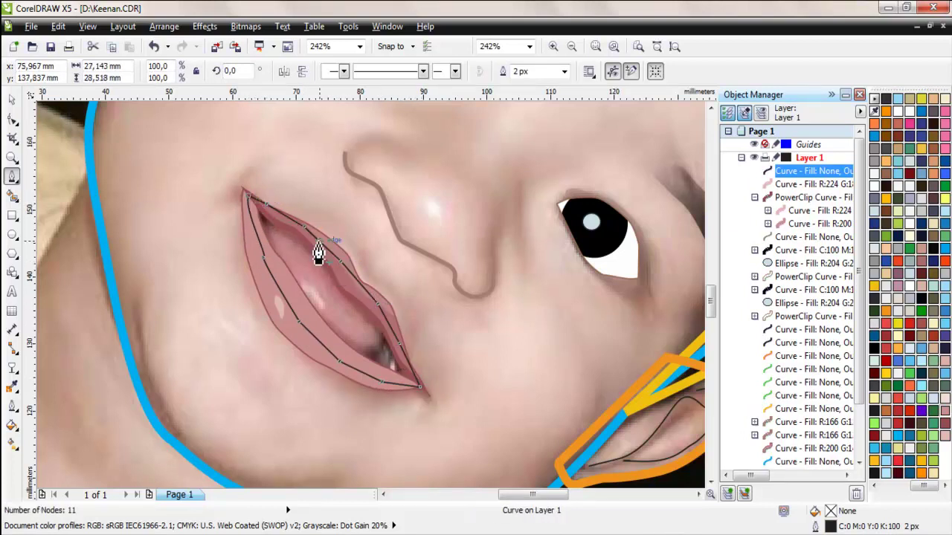
Draw a tongue ellipse over the mouth, rotated to match its tilt
click(12, 234)
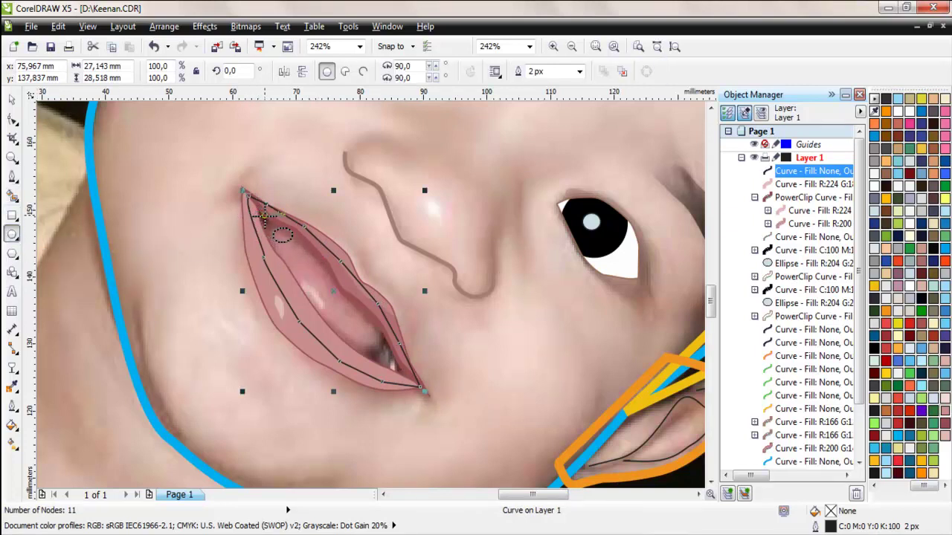
drag(265, 217, 372, 359)
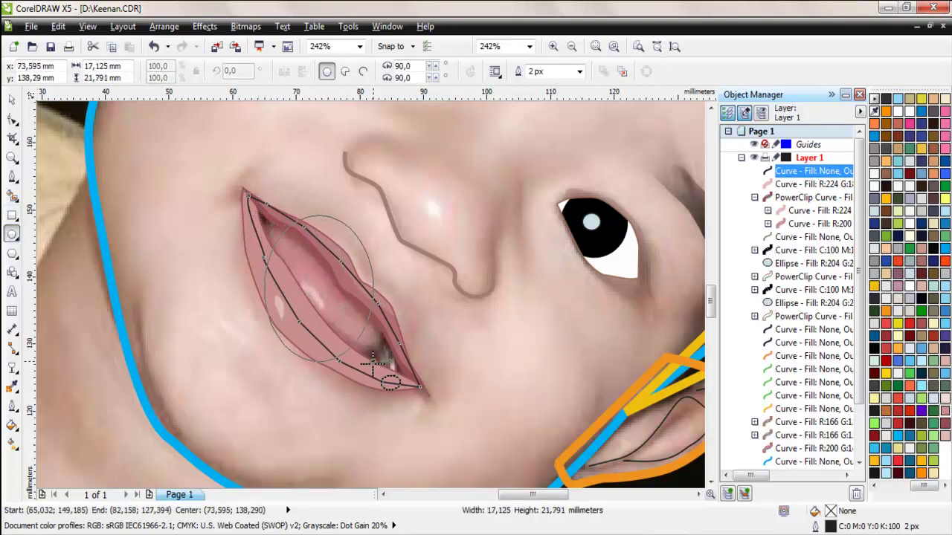
drag(371, 359, 359, 385)
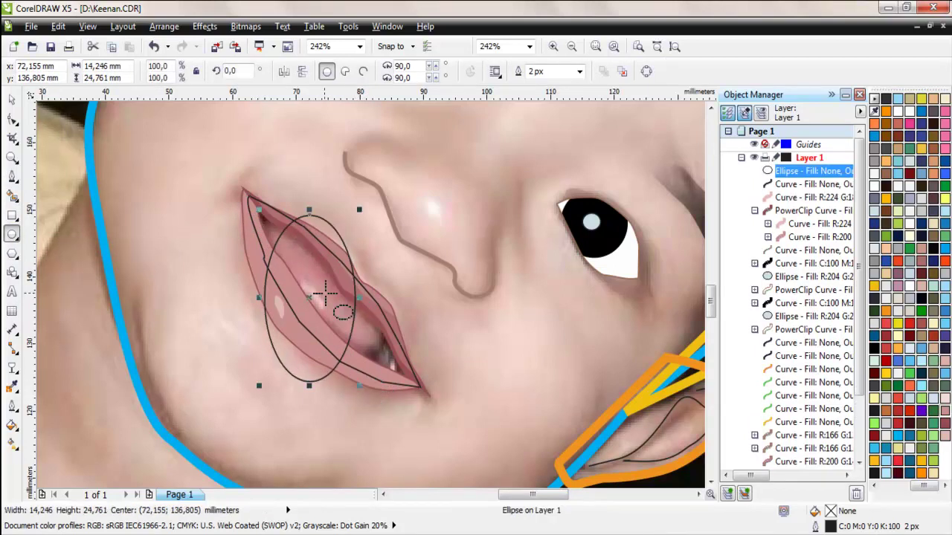
click(12, 99)
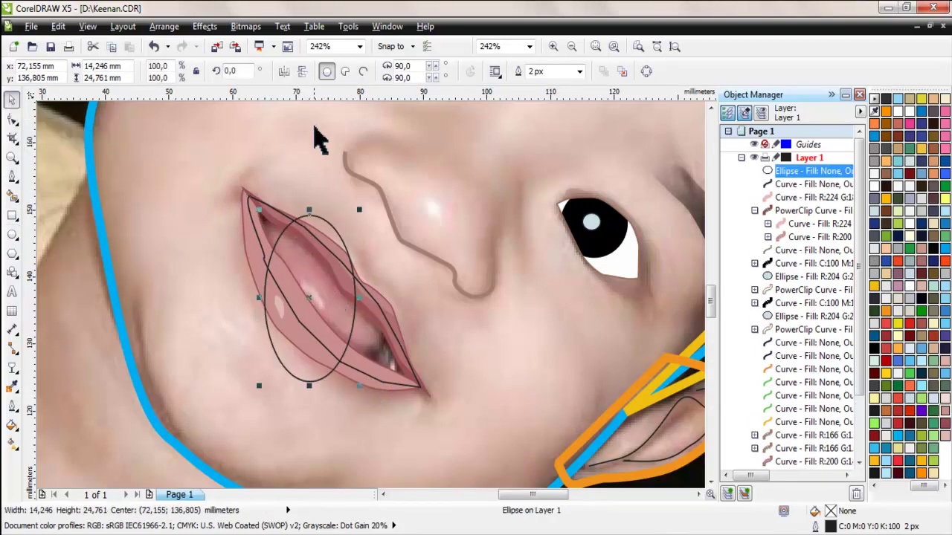
click(316, 225)
mouse_move(359, 210)
mouse_down()
mouse_move(296, 189)
mouse_move(301, 197)
mouse_up()
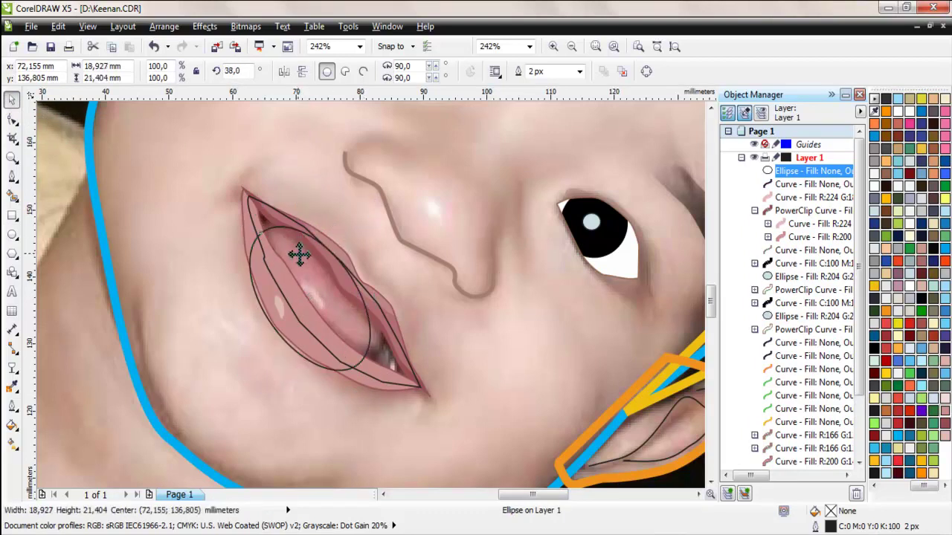
drag(298, 255, 307, 244)
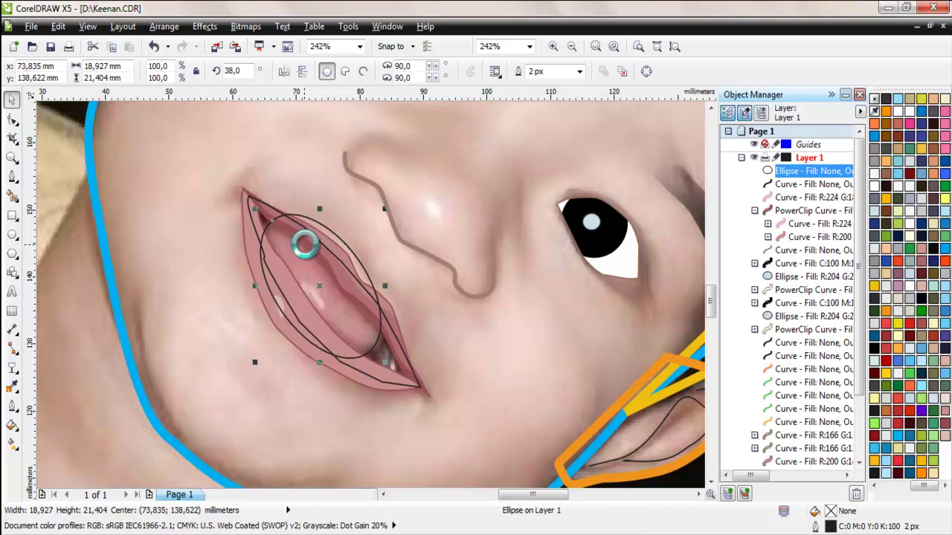
drag(305, 244, 307, 241)
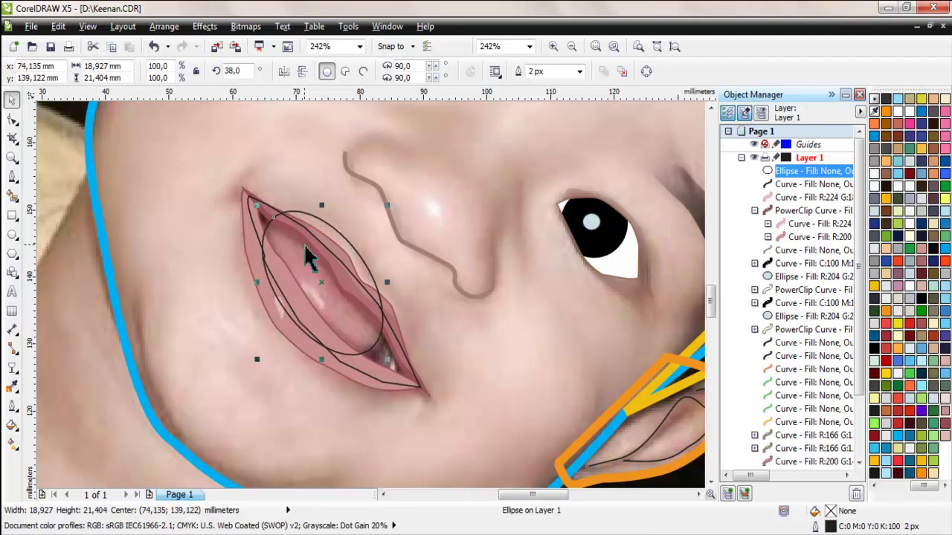
Colour the ellipse dark red (R151 G78 B85) and reorder it with Order > In Front Of
click(945, 435)
right_click(946, 435)
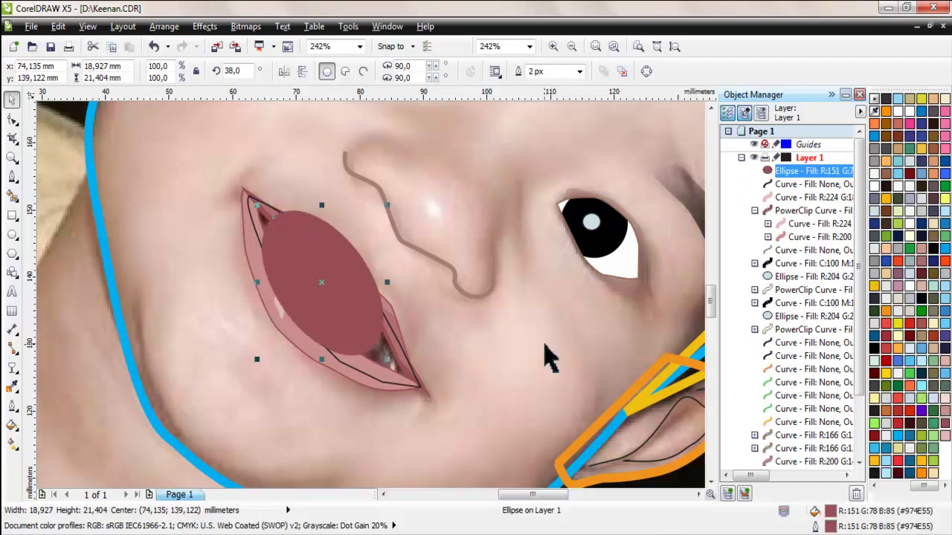
right_click(346, 313)
mouse_move(424, 183)
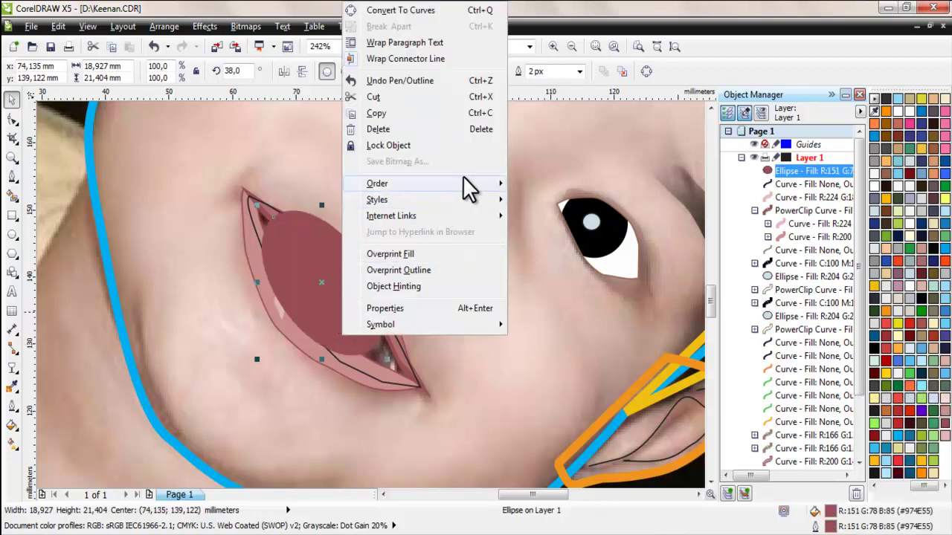
click(531, 141)
click(477, 264)
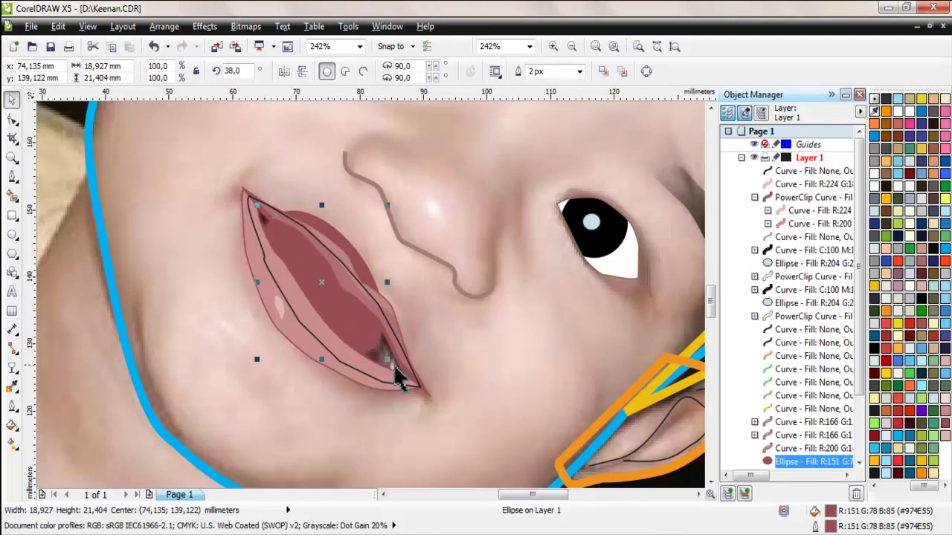
Place the tongue ellipse inside the mouth-opening curve as a PowerClip
click(211, 27)
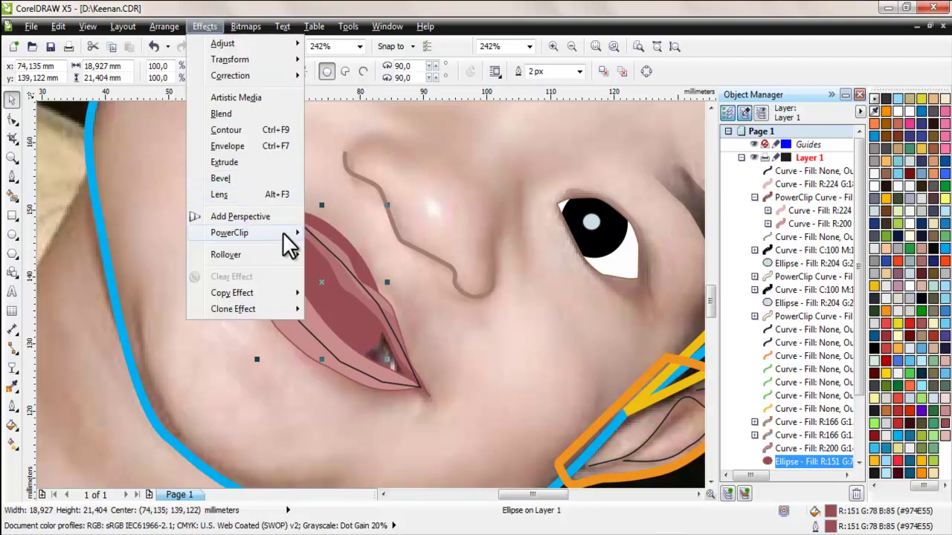
click(321, 234)
click(320, 301)
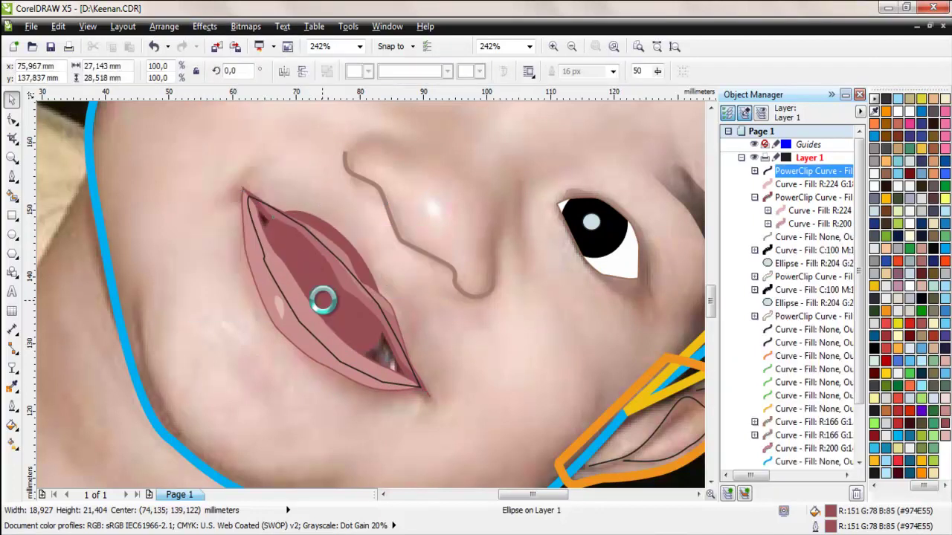
click(323, 301)
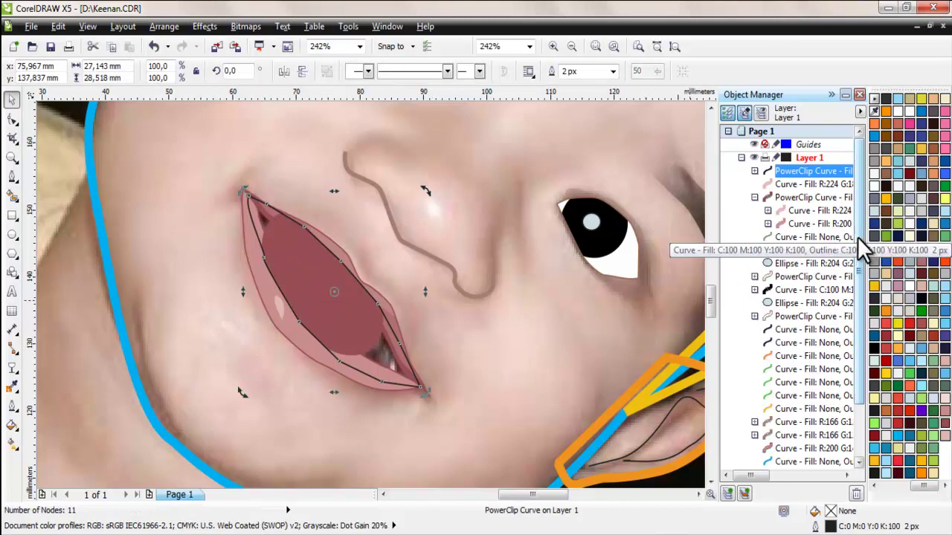
Fill and outline the mouth shape dark brown and move it behind the lips
click(896, 195)
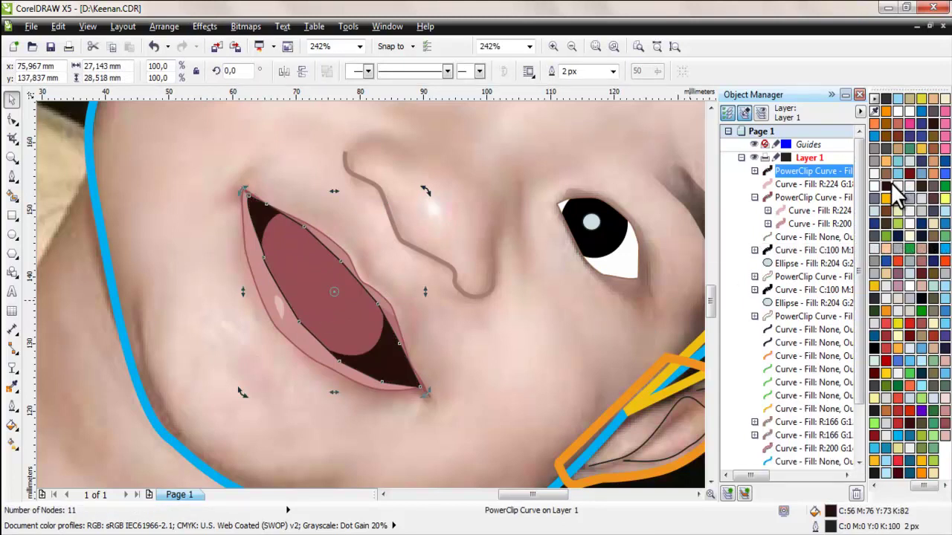
right_click(896, 195)
right_click(372, 354)
mouse_move(416, 238)
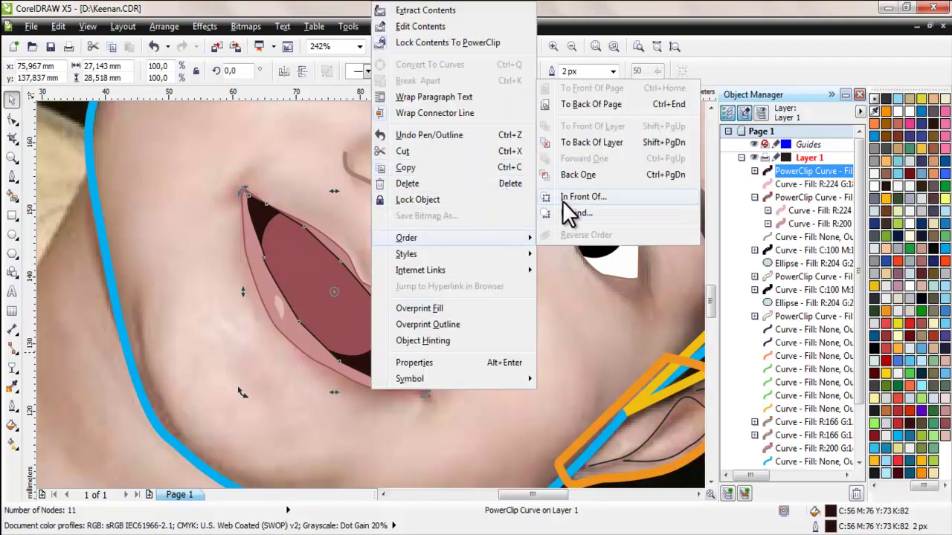
click(572, 213)
click(537, 282)
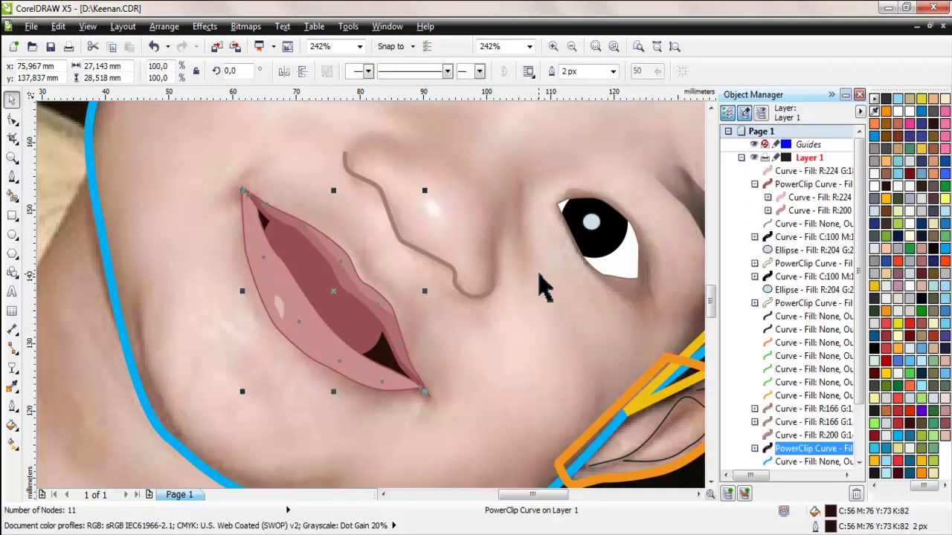
Recolour the clipped tongue ellipse reddish brown (C22 M90 Y100 K18) and drag the mouth shape beside the nose
key(Tab)
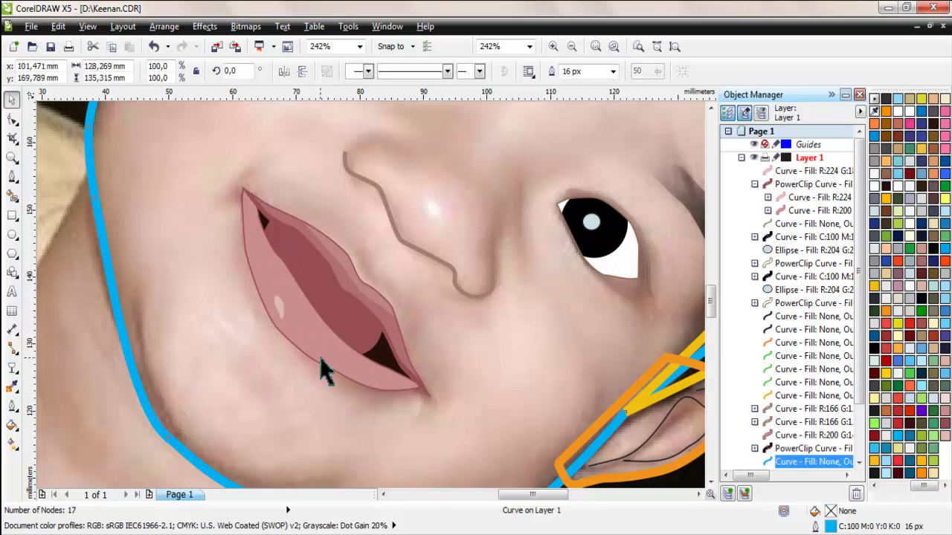
right_click(364, 346)
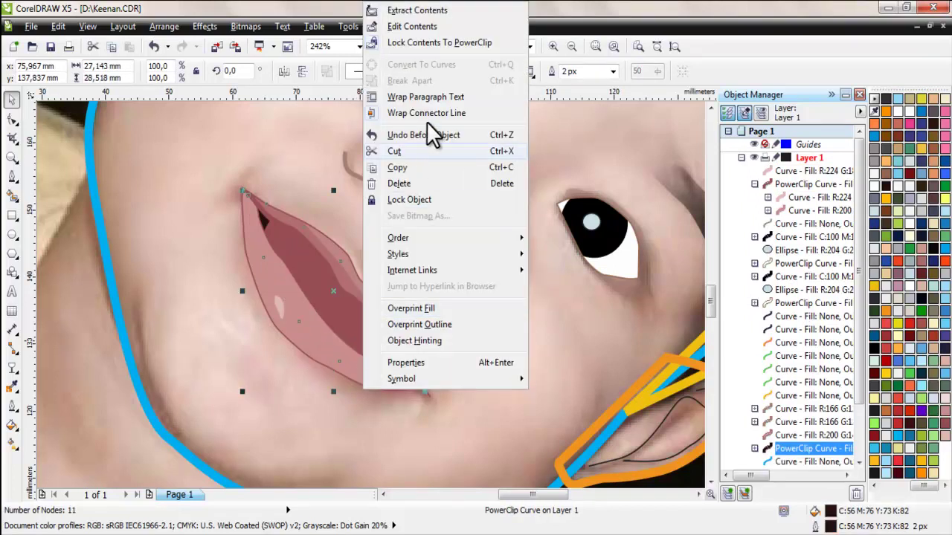
click(450, 26)
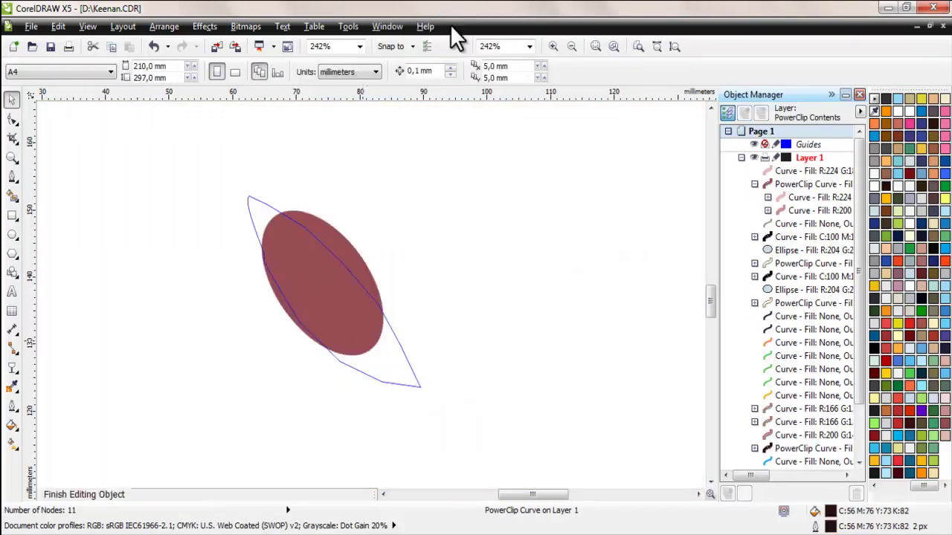
click(339, 286)
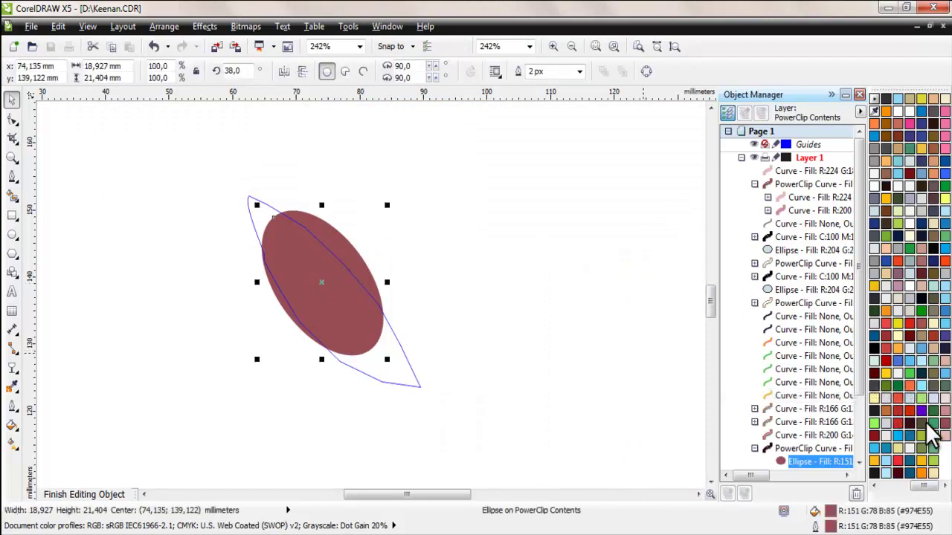
click(935, 347)
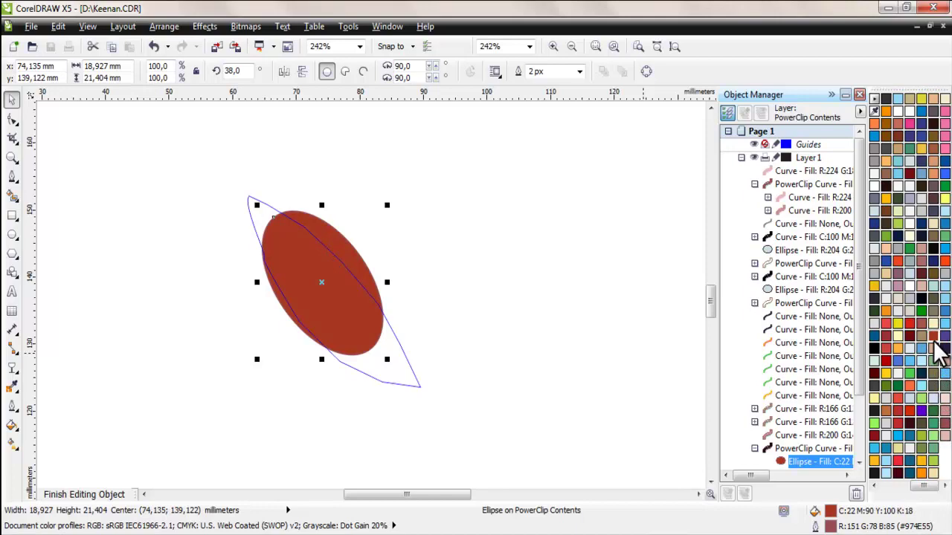
click(105, 495)
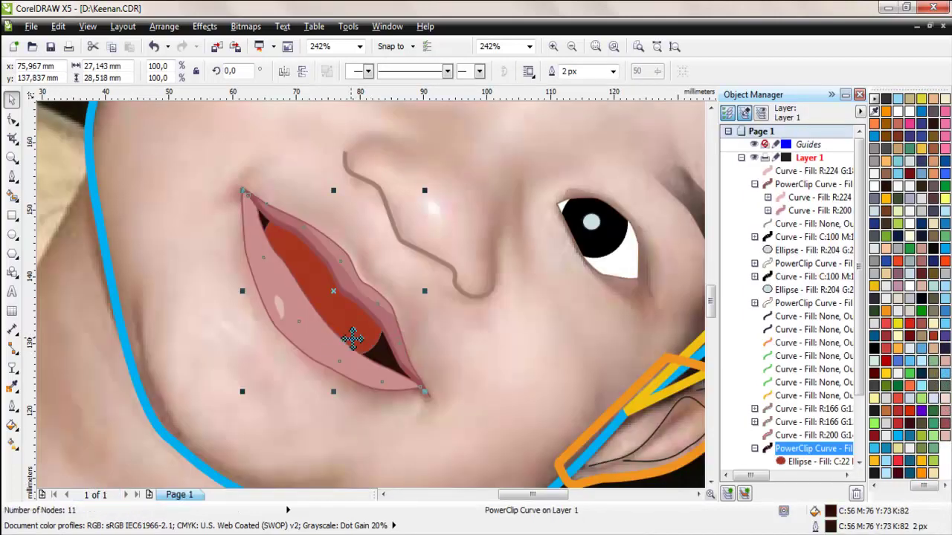
drag(353, 339, 544, 315)
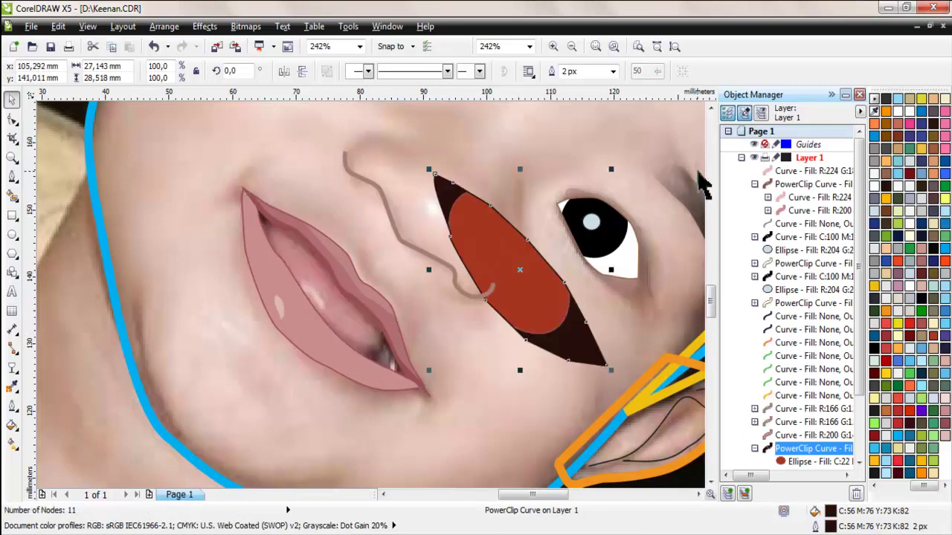
Sample the lip pink into the palette and fill the tongue ellipse with it (R224 G175 B178)
click(875, 112)
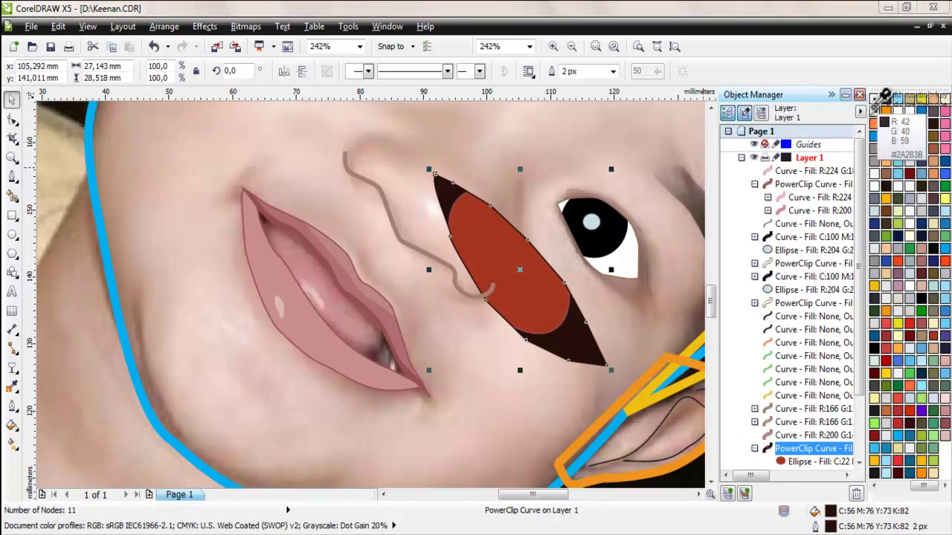
click(318, 269)
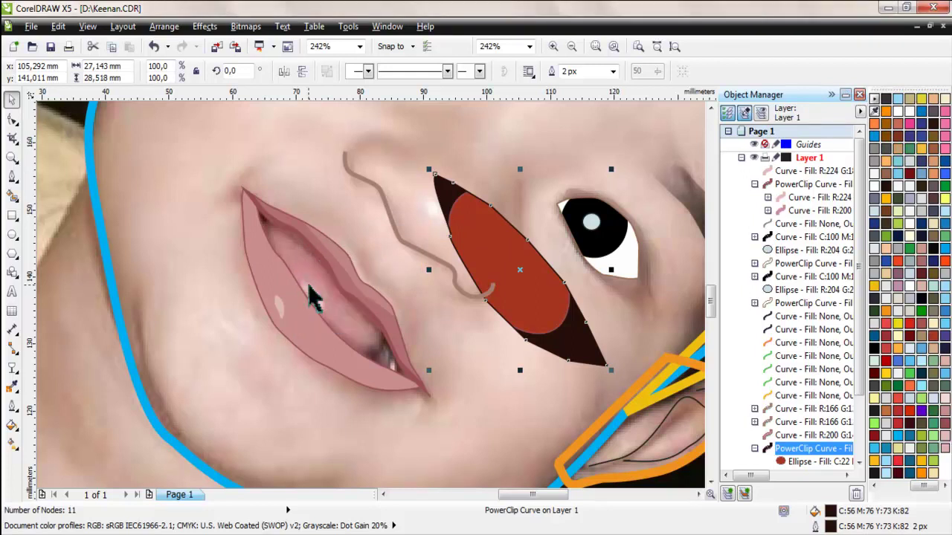
right_click(535, 284)
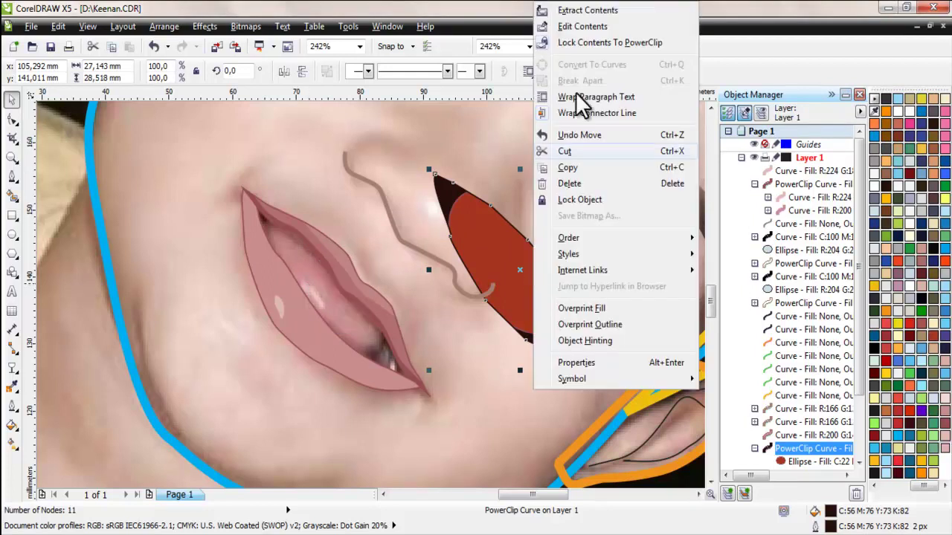
click(587, 31)
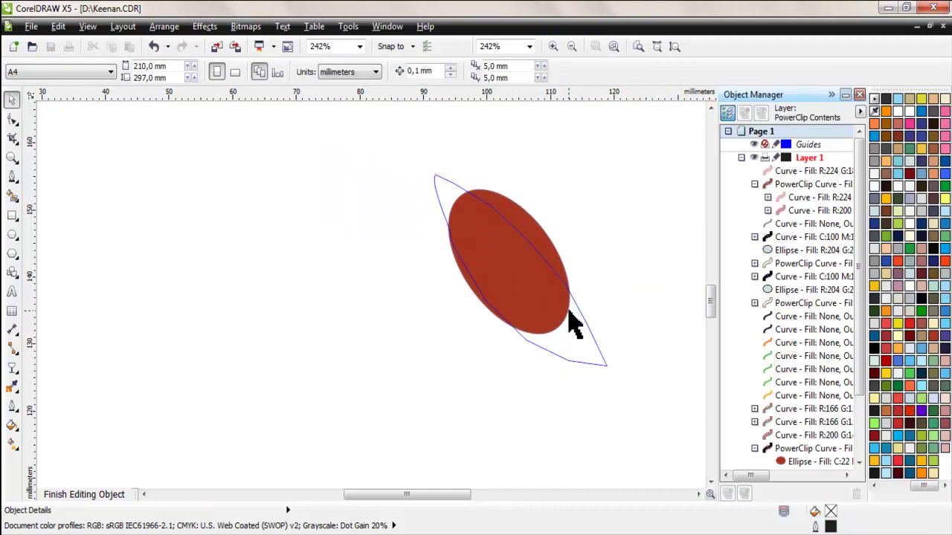
click(569, 313)
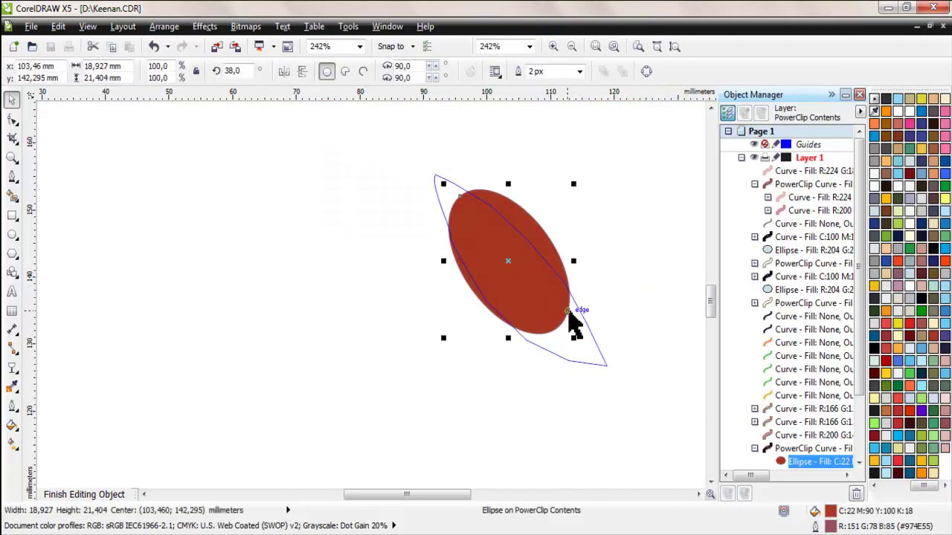
click(945, 448)
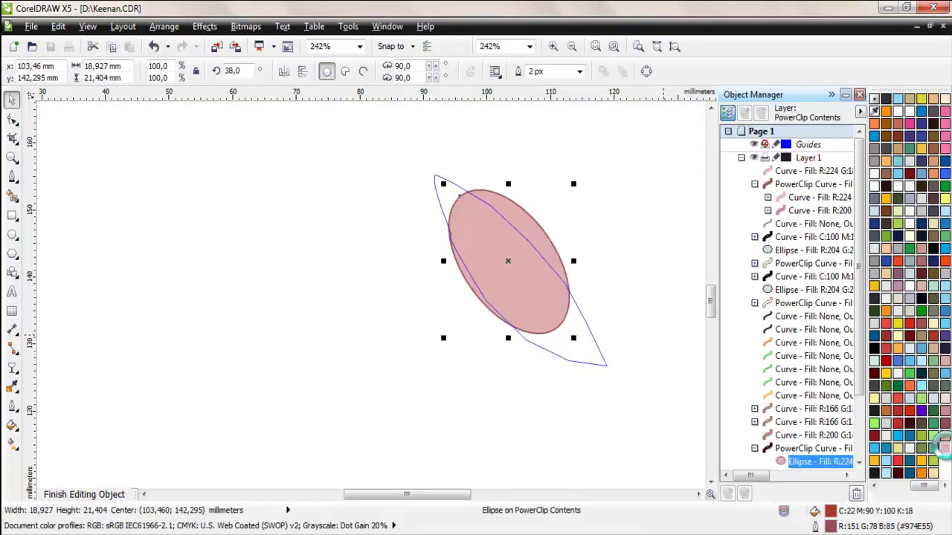
click(116, 496)
Drag the mouth-interior shape back into place inside the lips
click(478, 339)
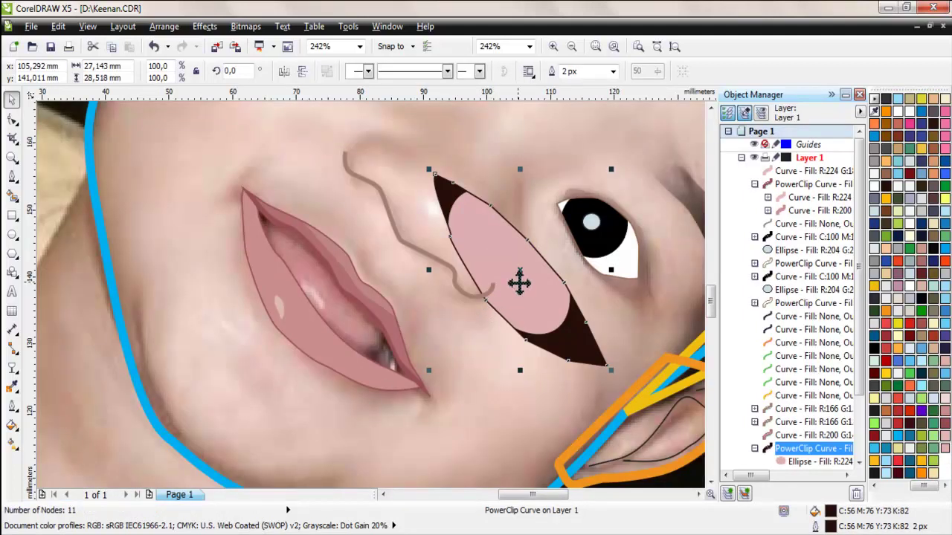
drag(344, 310, 331, 311)
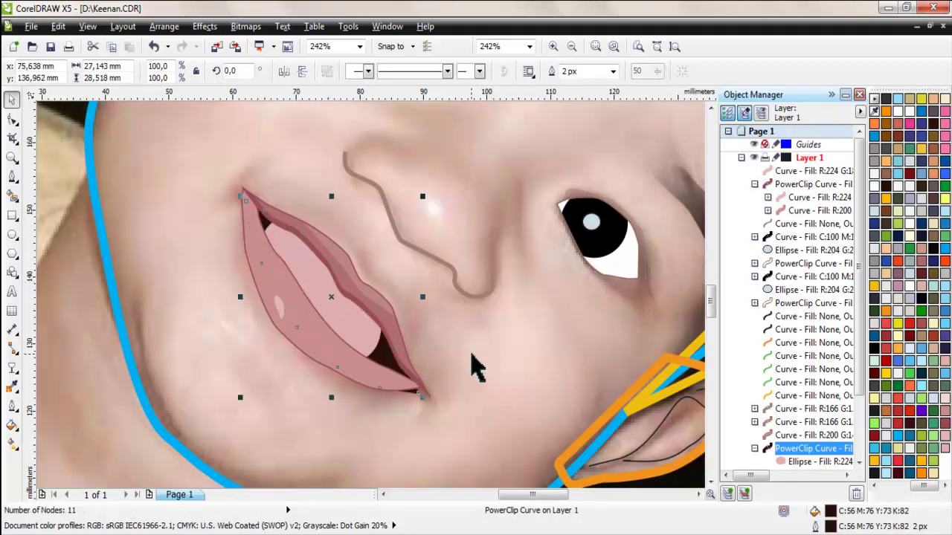
key(Tab)
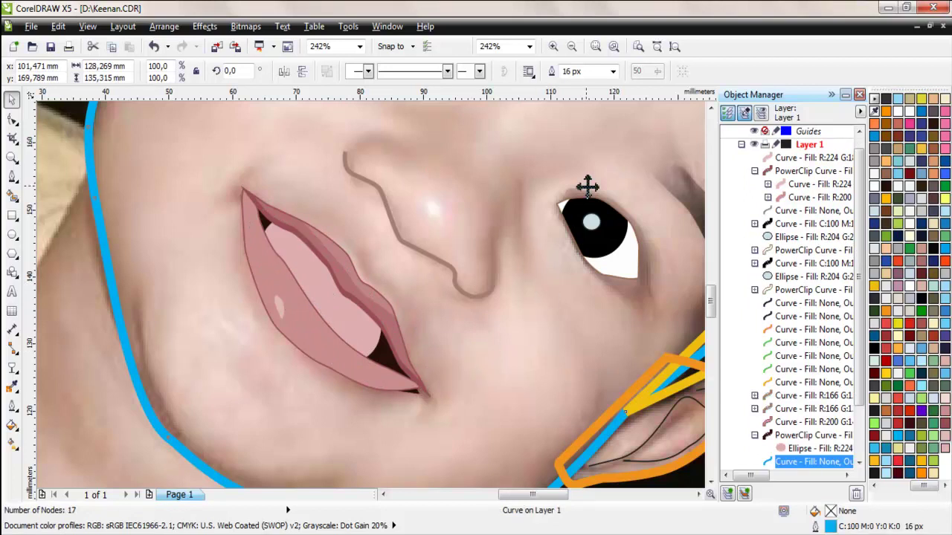
Zoom out to the whole drawing, then marquee-zoom to 341% on the chin and neck
click(569, 47)
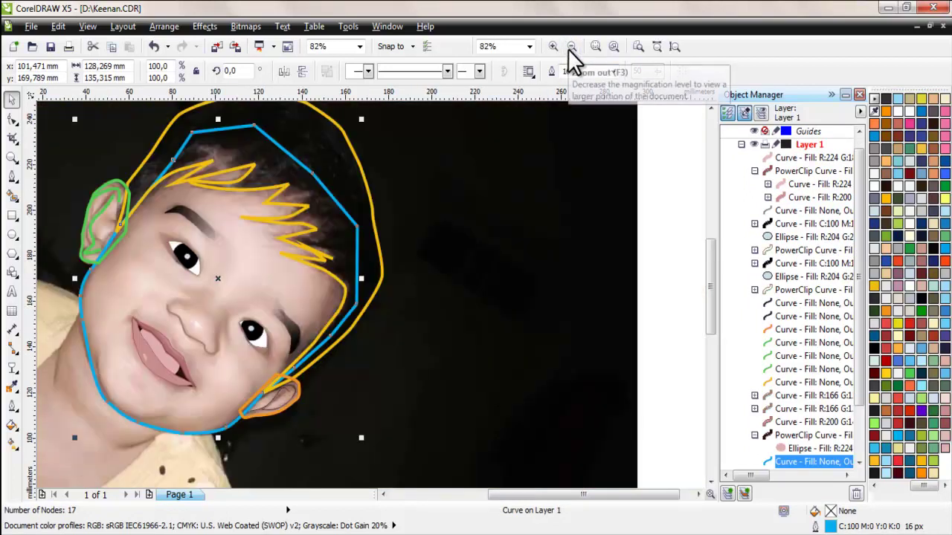
click(384, 495)
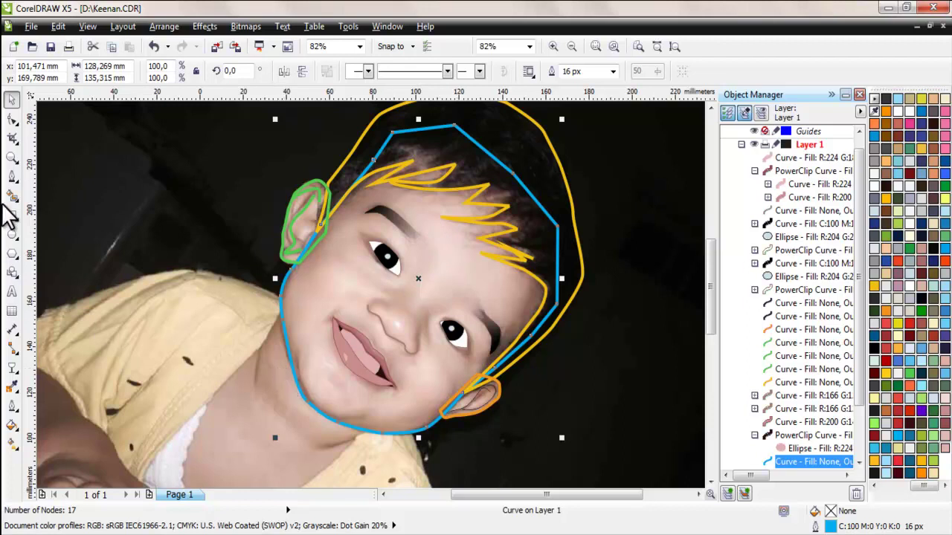
click(12, 159)
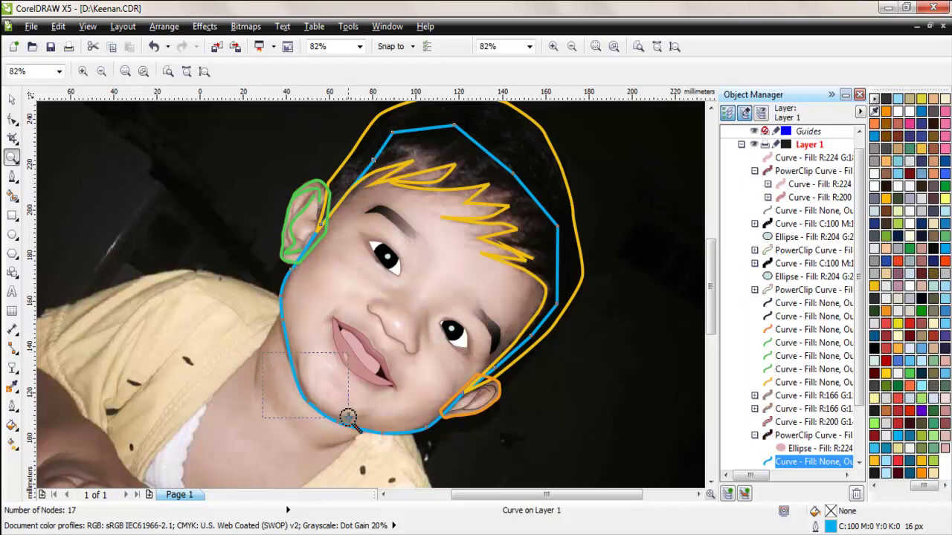
drag(284, 362, 372, 447)
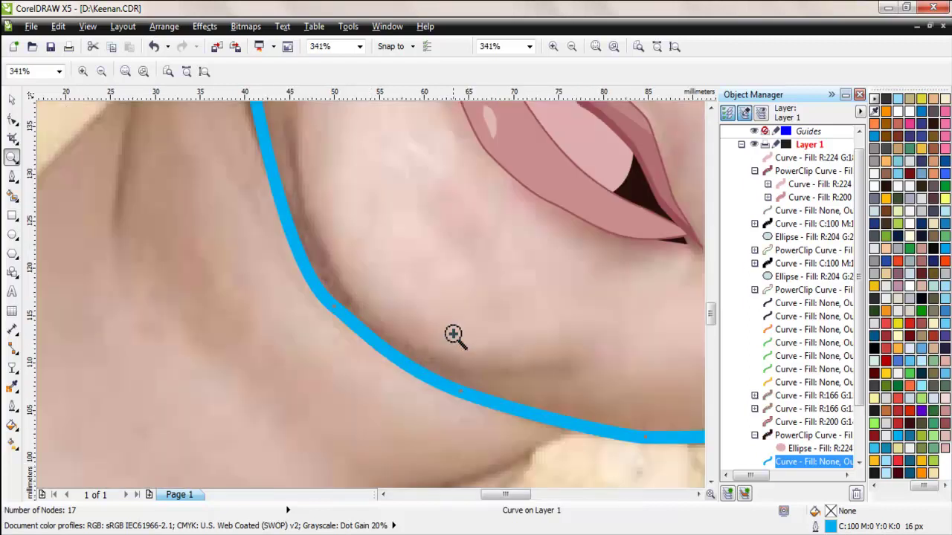
mouse_move(712, 310)
mouse_down()
mouse_move(718, 324)
mouse_move(718, 315)
mouse_up()
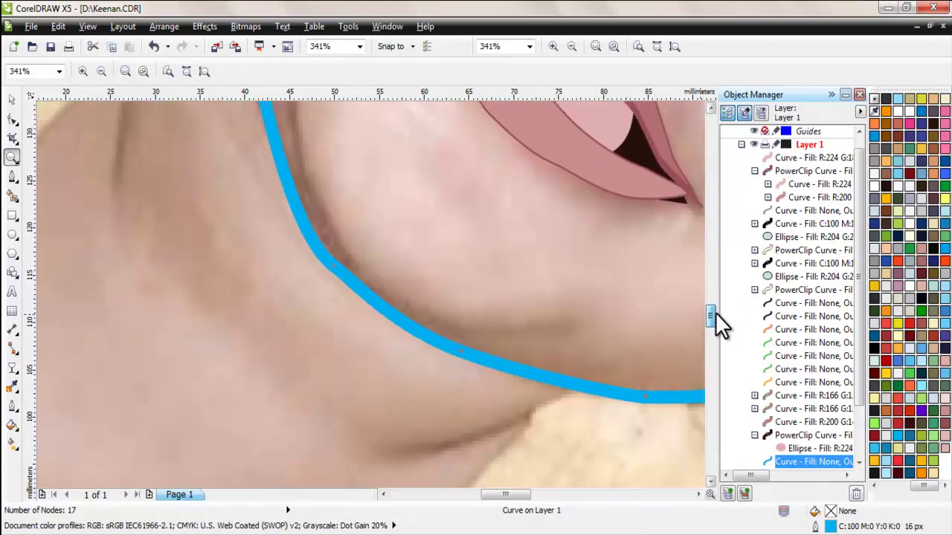
Draw a five-node Bezier neck line under the chin with a 16 px outline
click(13, 195)
click(12, 176)
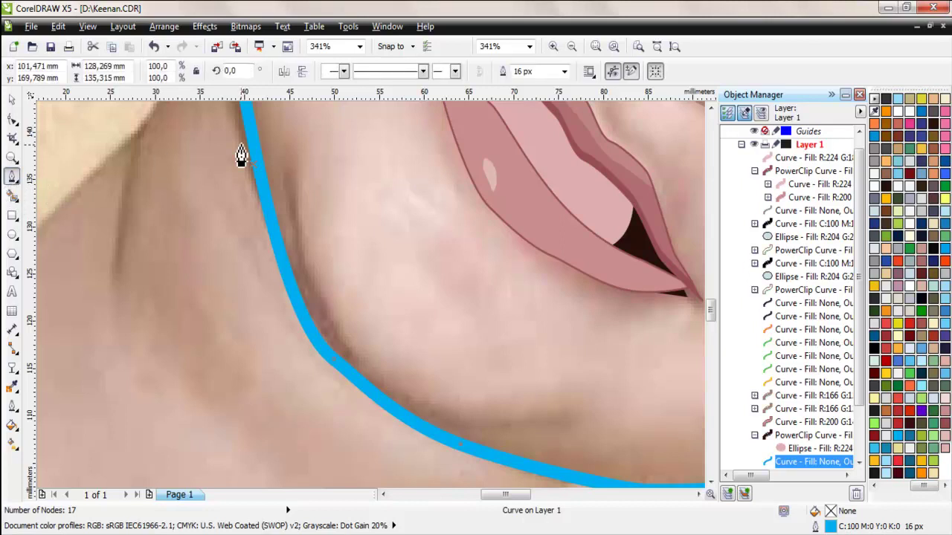
click(298, 154)
drag(313, 270, 334, 327)
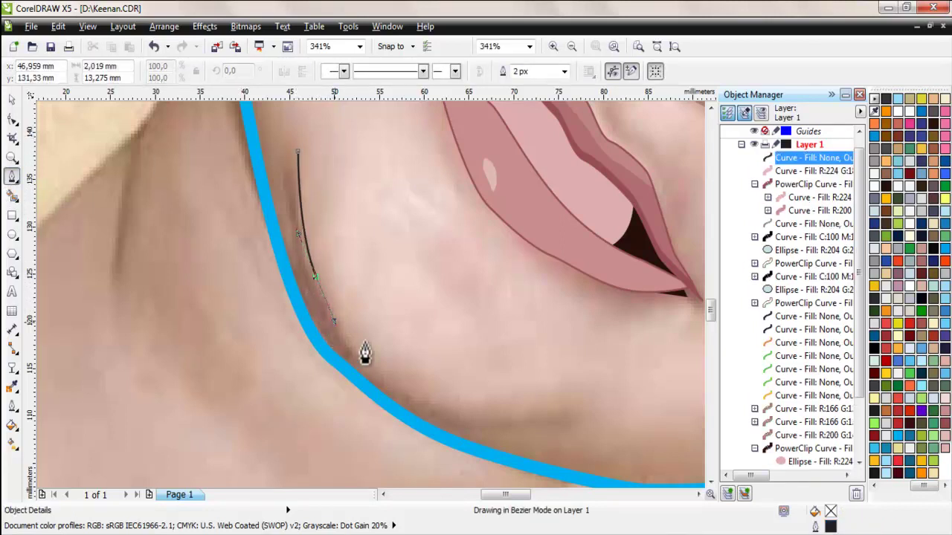
drag(403, 392, 430, 402)
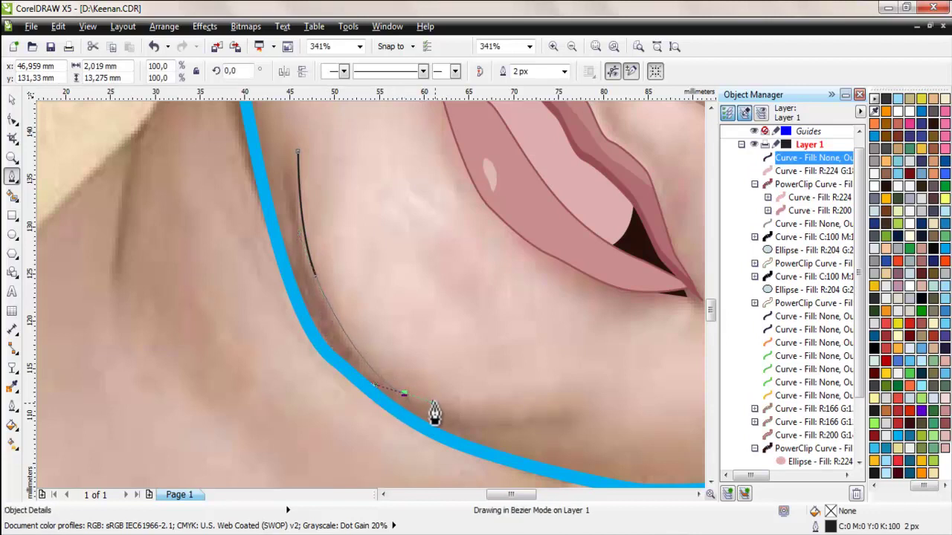
drag(521, 422, 592, 420)
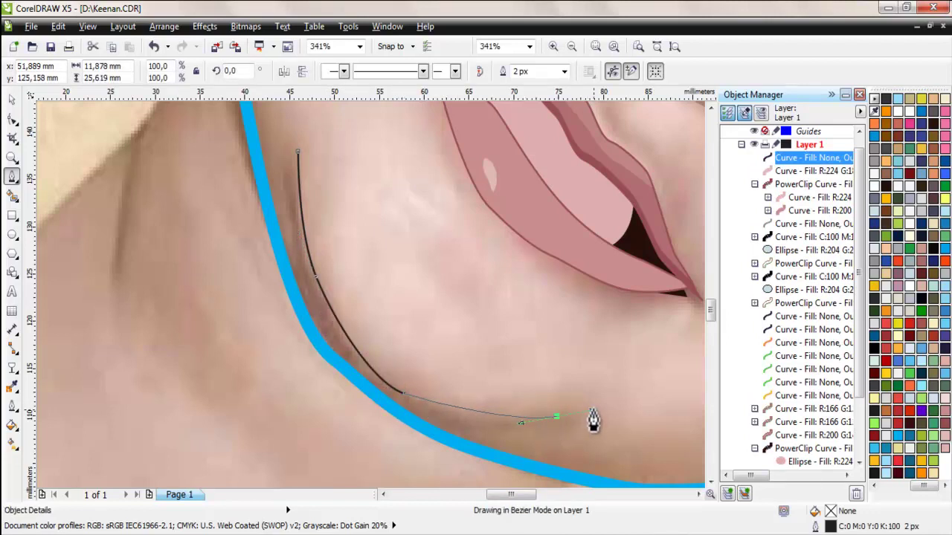
click(593, 411)
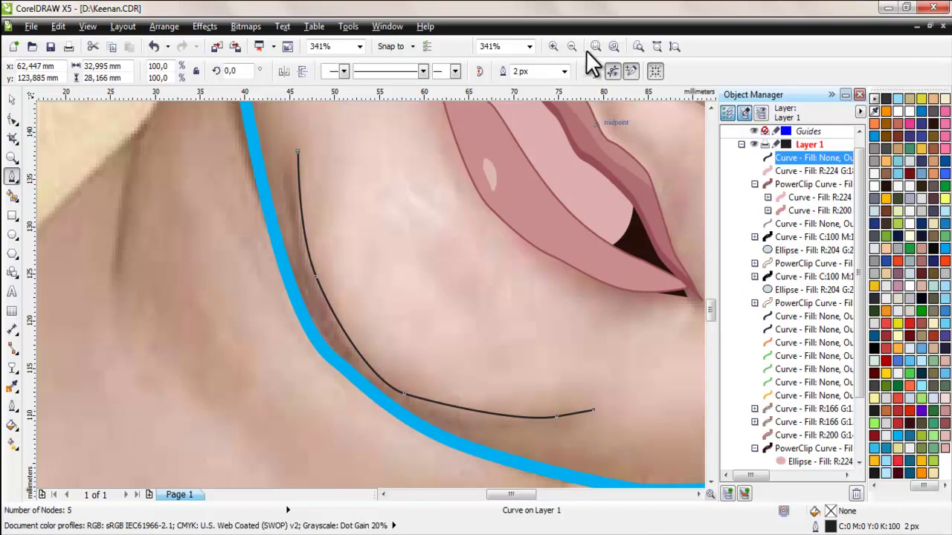
click(564, 72)
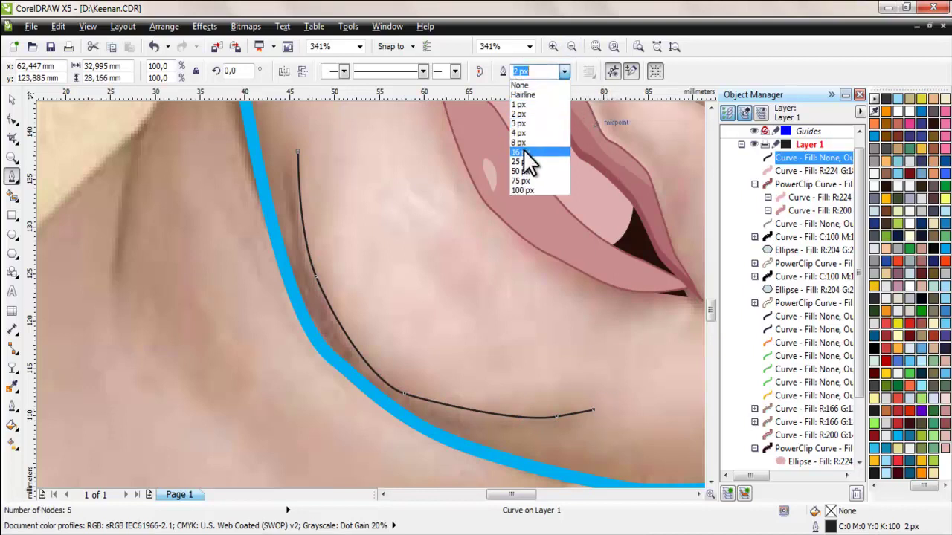
click(534, 153)
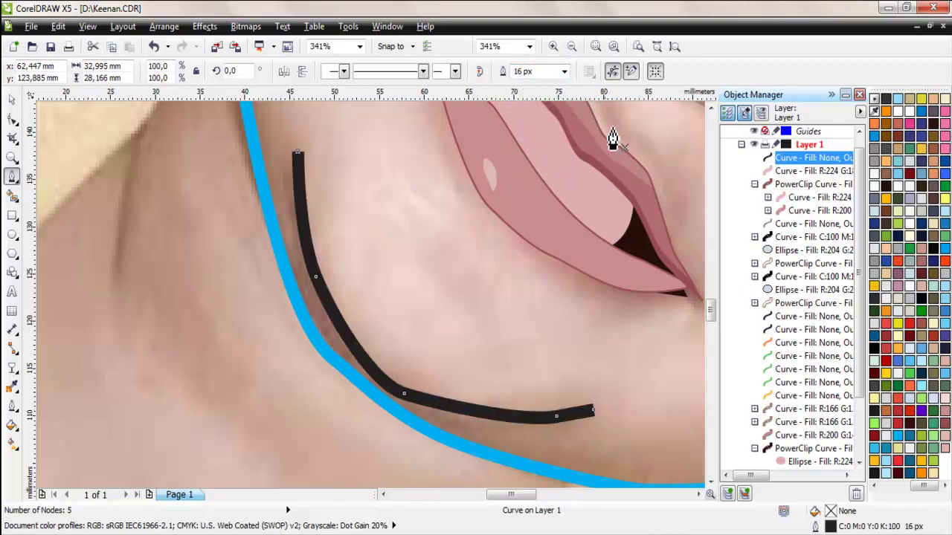
Scroll to the lips and begin a Bezier curve down their left edge
scroll(713, 305, up, 5)
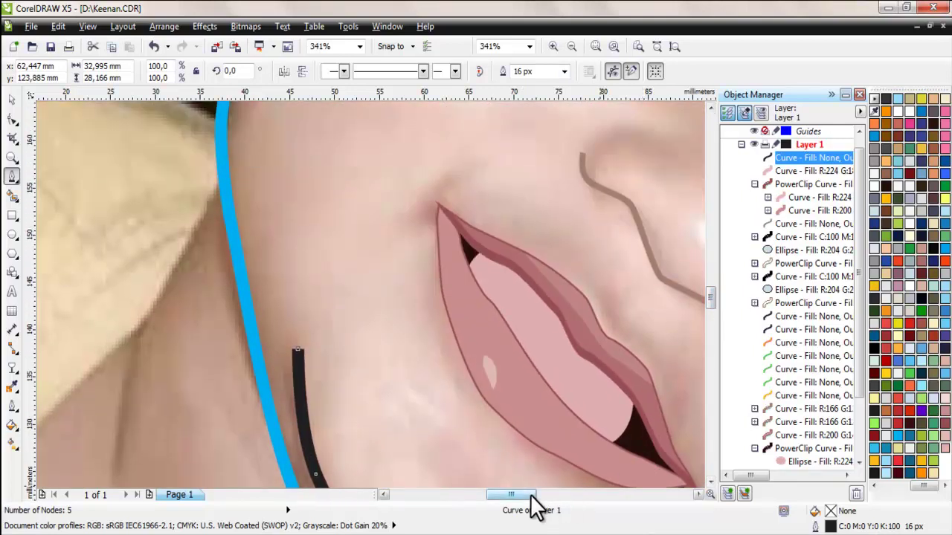
scroll(543, 499, right, 4)
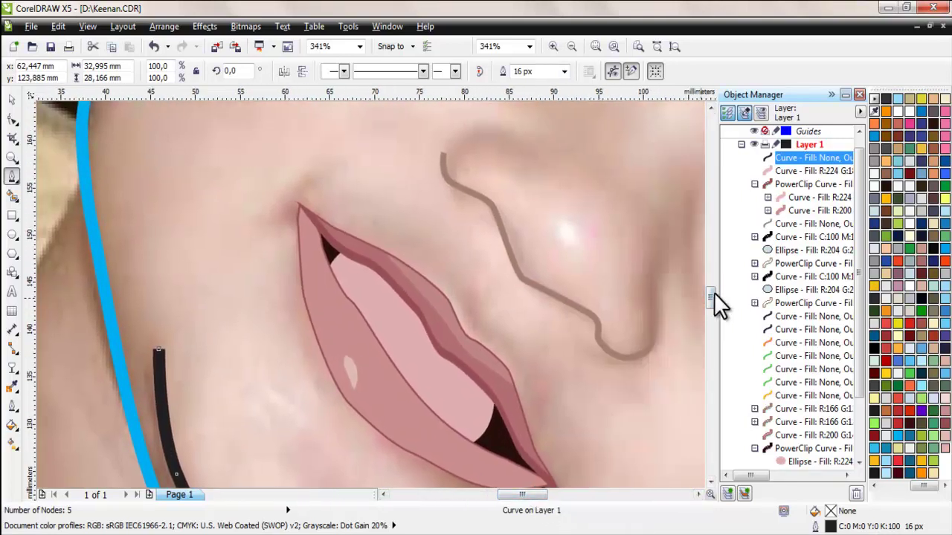
scroll(714, 292, down, 2)
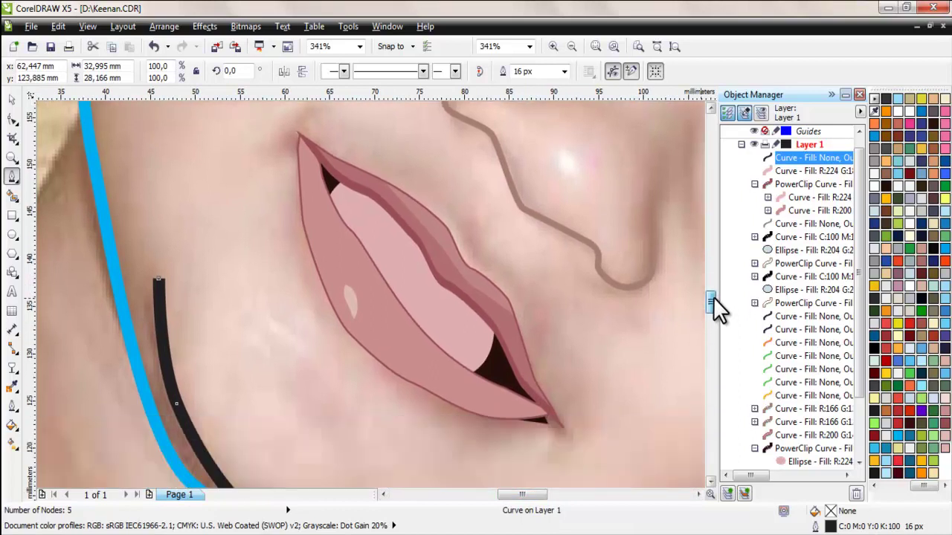
click(278, 141)
drag(295, 223, 304, 248)
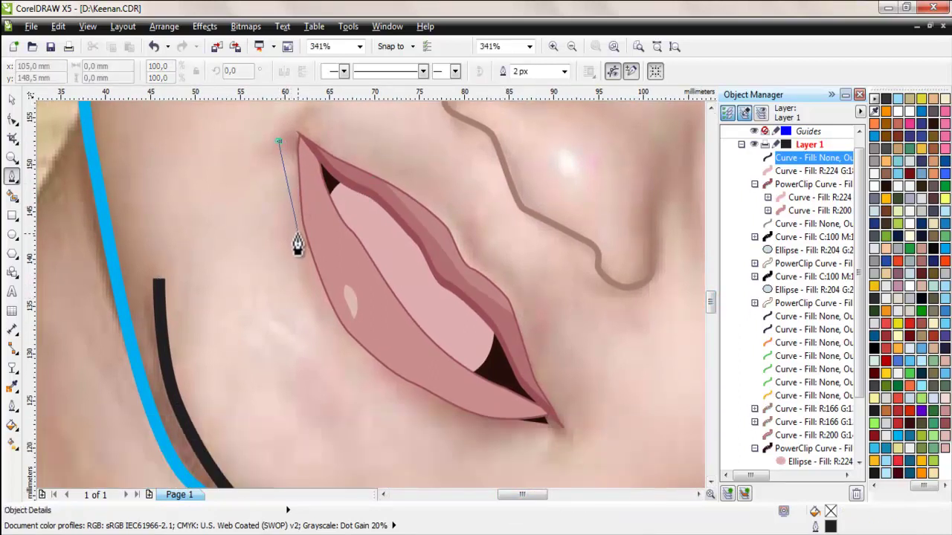
Trace a closed Bezier curve around the lower and upper lip edges
click(336, 328)
click(421, 392)
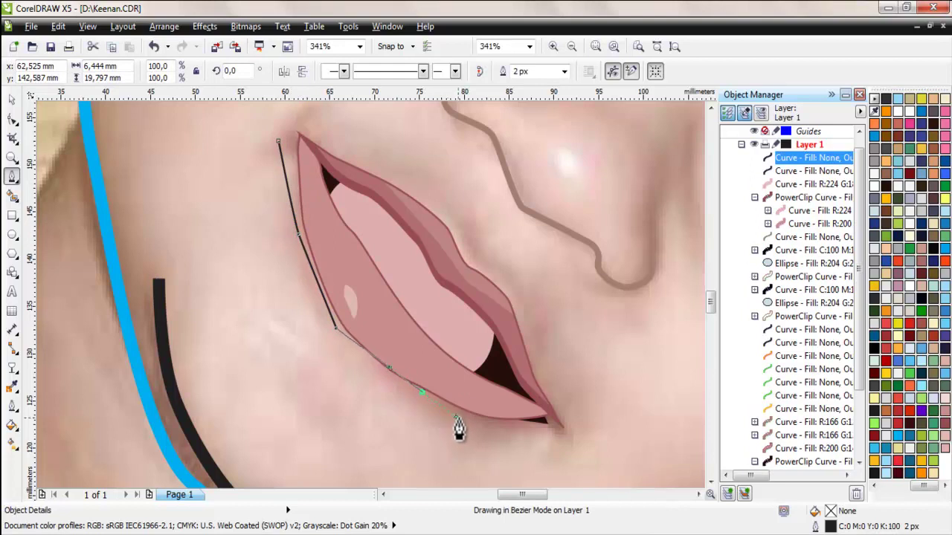
click(539, 430)
drag(568, 434, 519, 328)
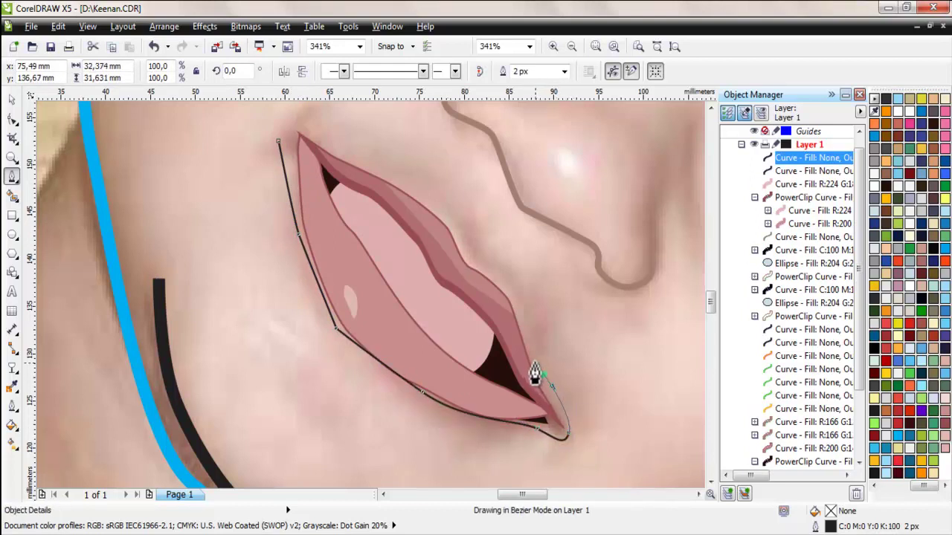
click(519, 316)
click(502, 274)
click(467, 253)
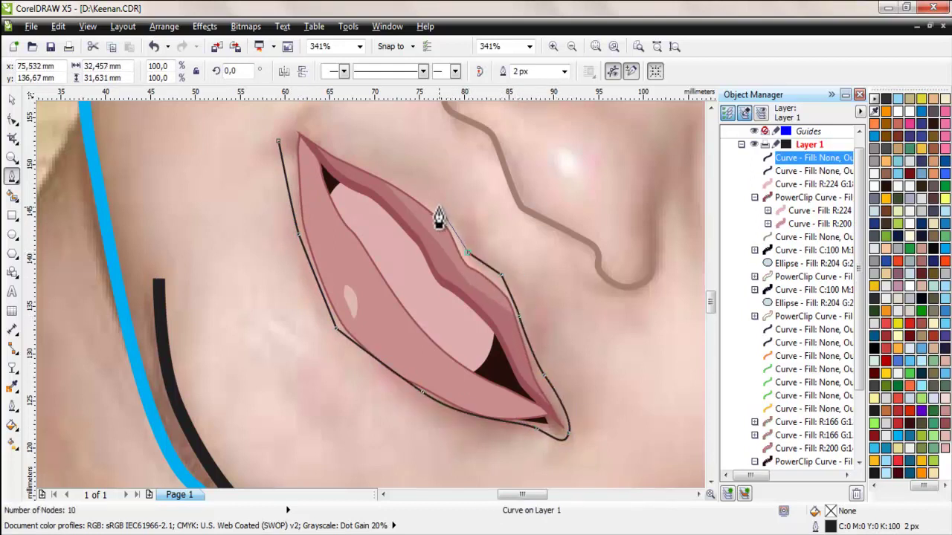
click(439, 207)
click(341, 161)
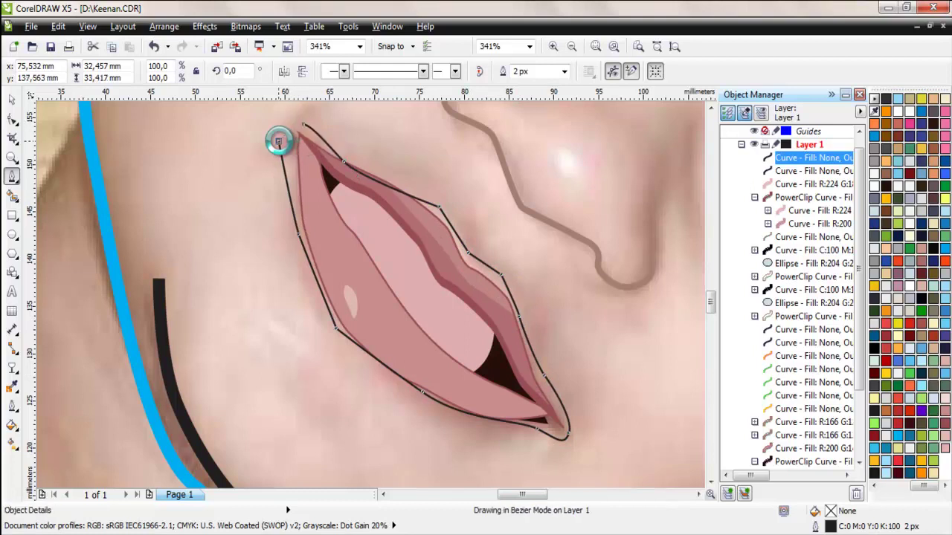
click(277, 140)
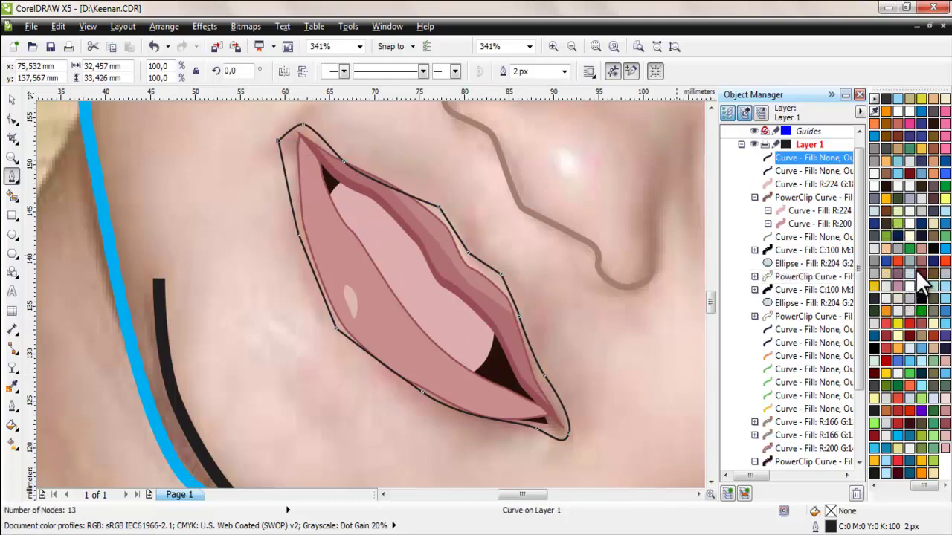
Fill and outline the lip shape brown, then give it uniform transparency of 70
click(887, 177)
right_click(887, 178)
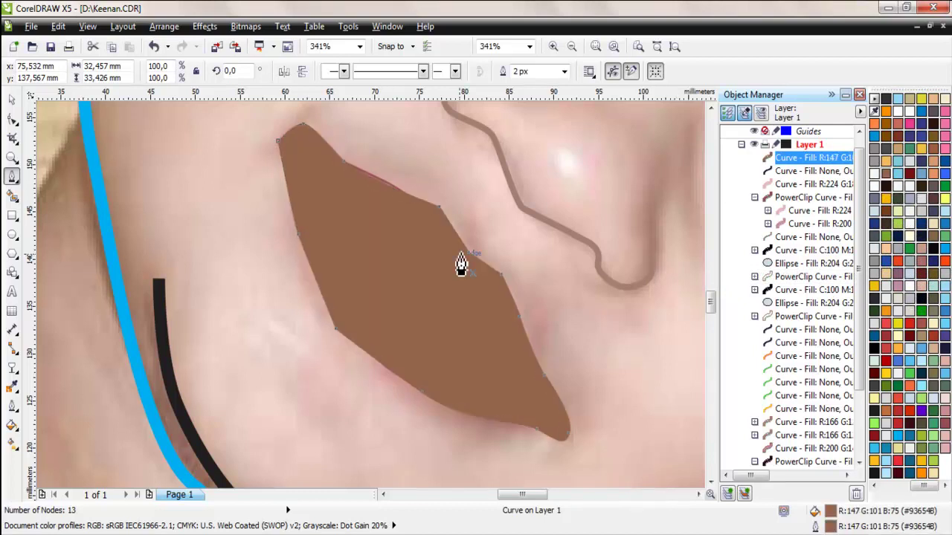
click(12, 367)
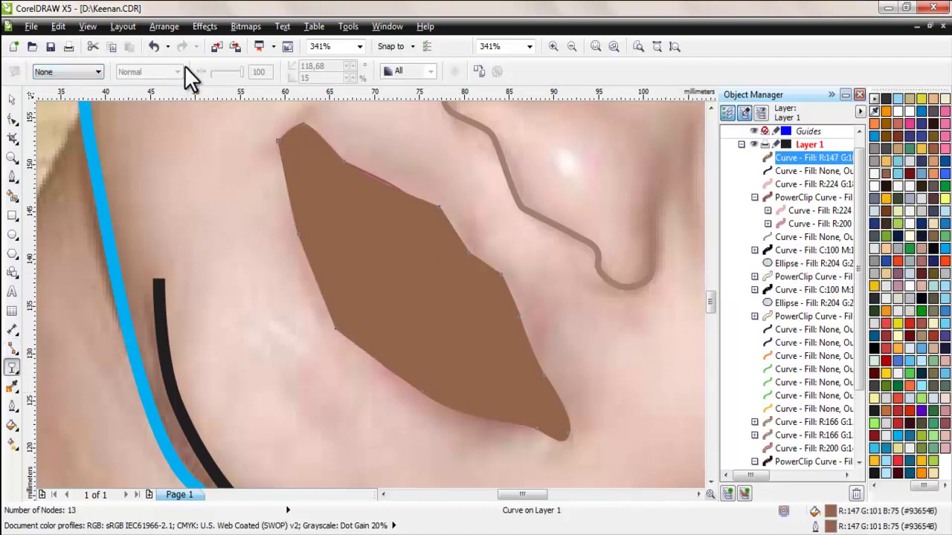
click(95, 72)
click(47, 95)
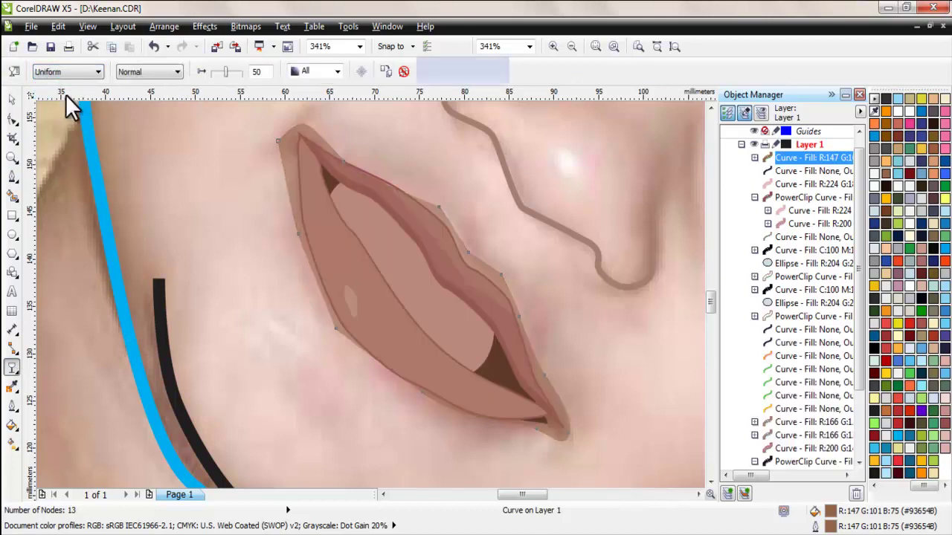
click(223, 72)
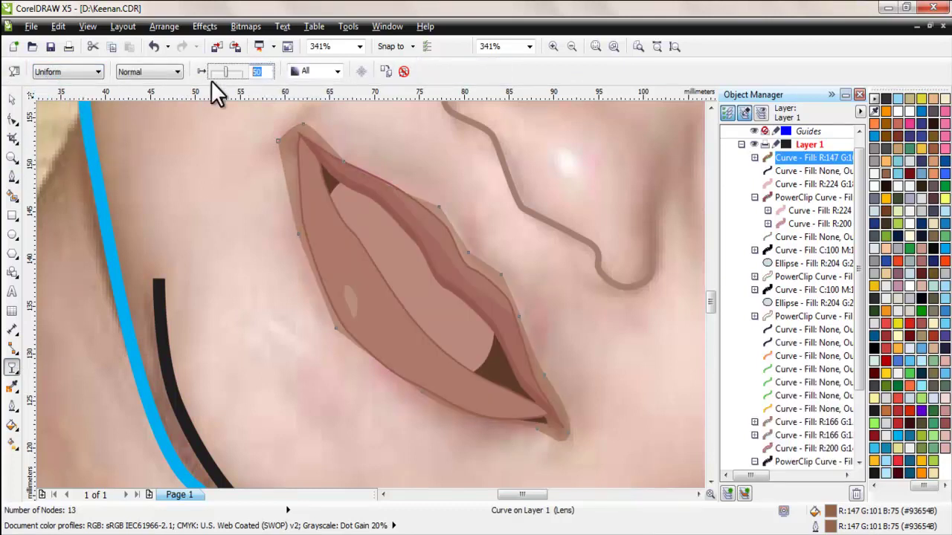
text(70)
key(Return)
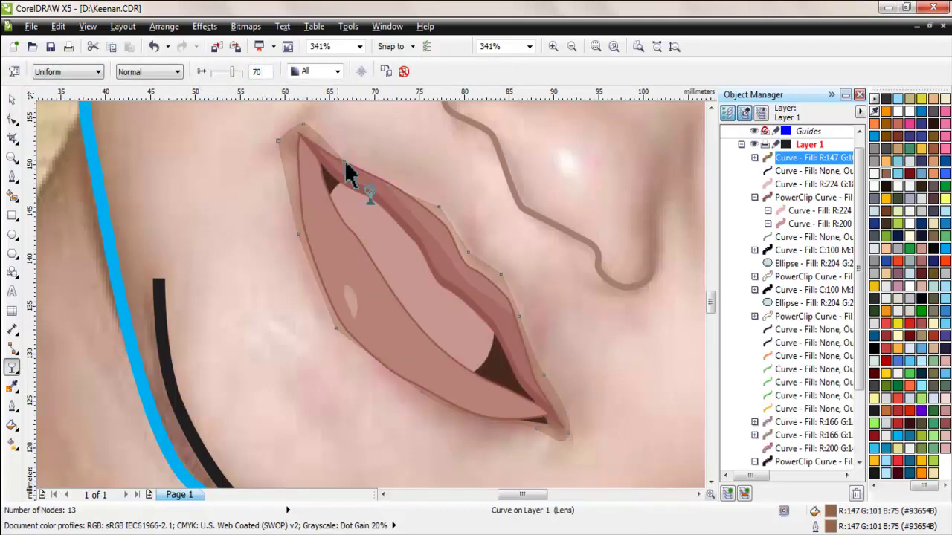
Order the brown shape behind the lip PowerClip, undoing an accidental move of the lips
right_click(375, 210)
mouse_move(409, 183)
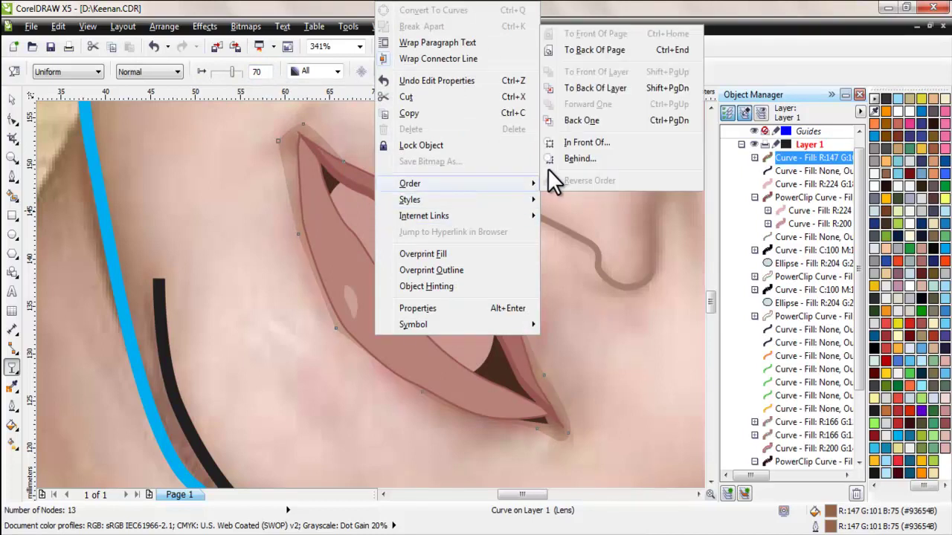
click(585, 143)
click(574, 303)
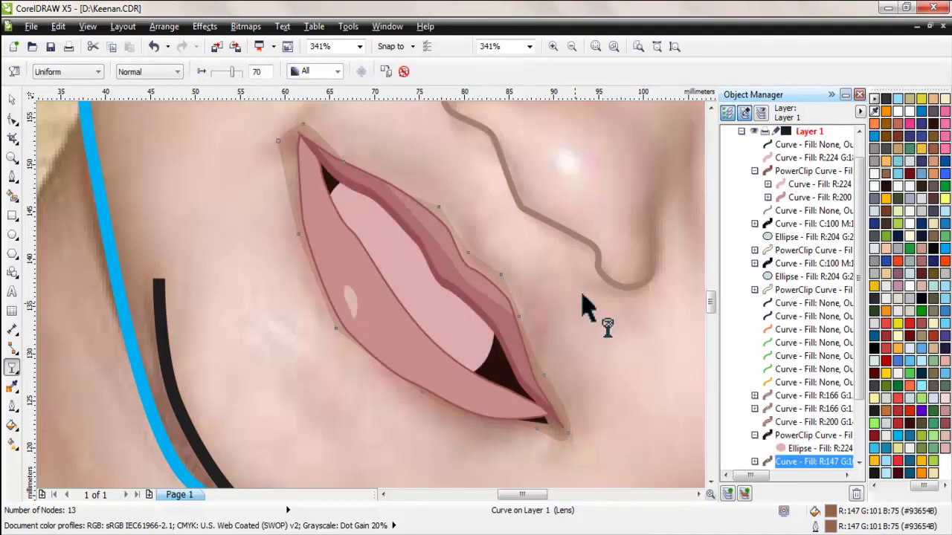
click(11, 99)
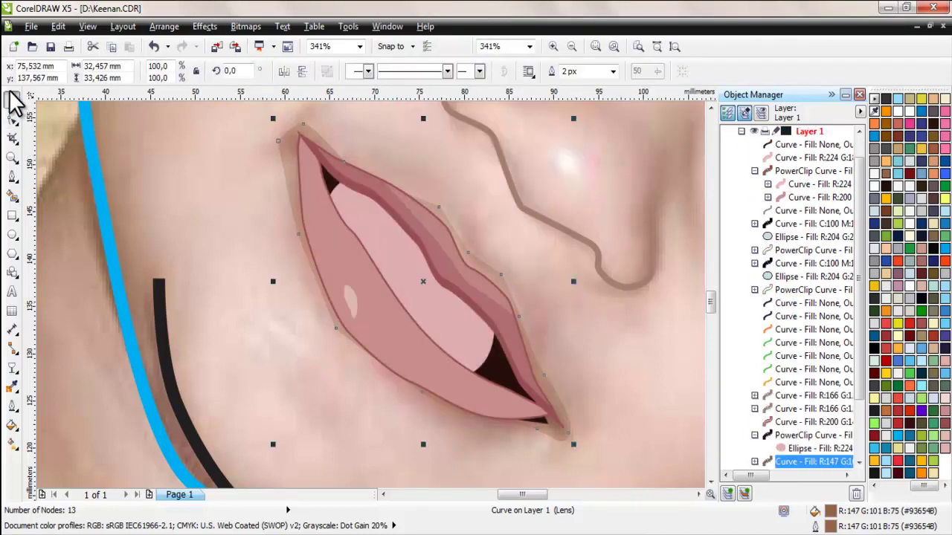
click(393, 267)
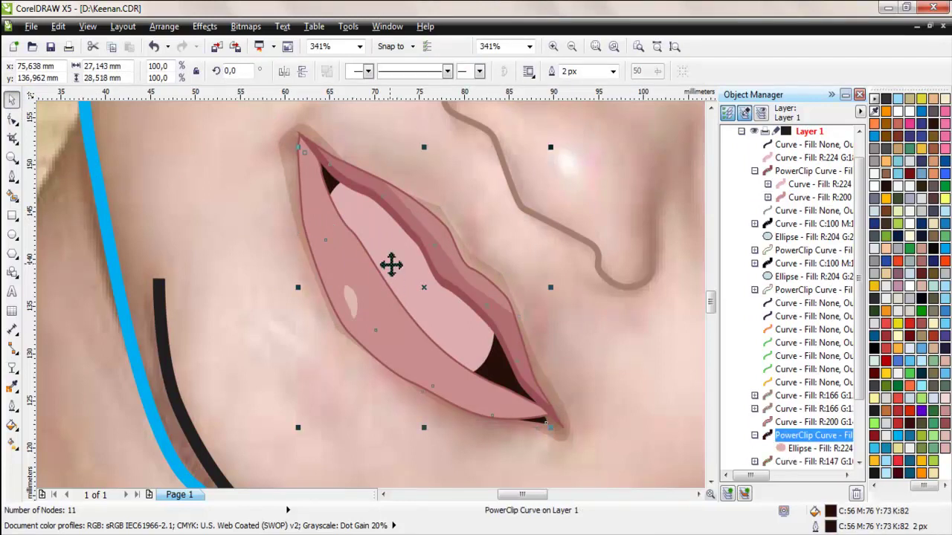
drag(394, 264, 565, 234)
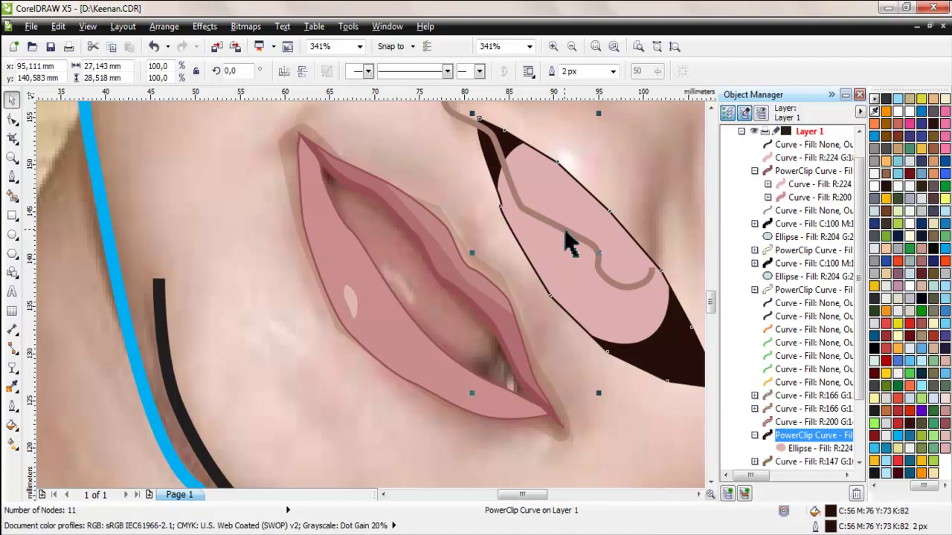
key(ctrl+z)
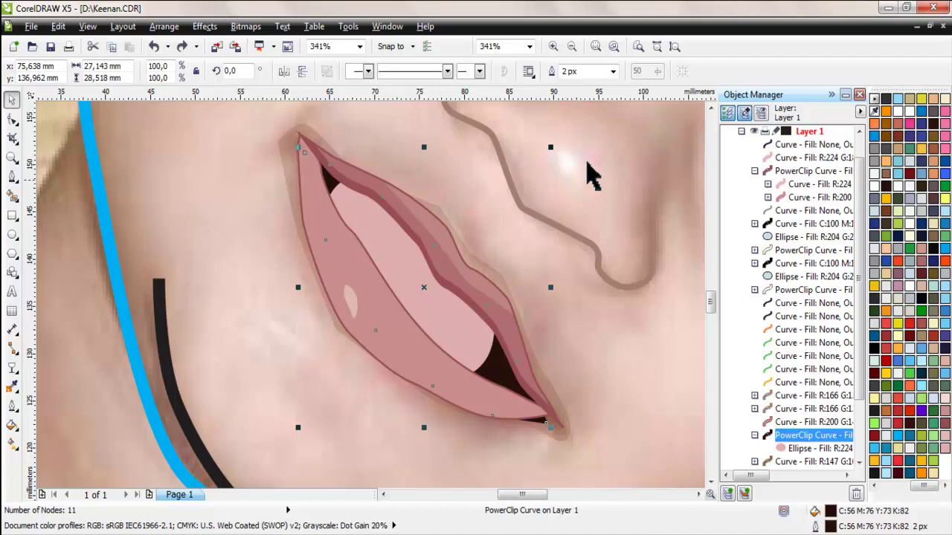
Zoom out and fill the blue face outline with a light skin tone
click(570, 47)
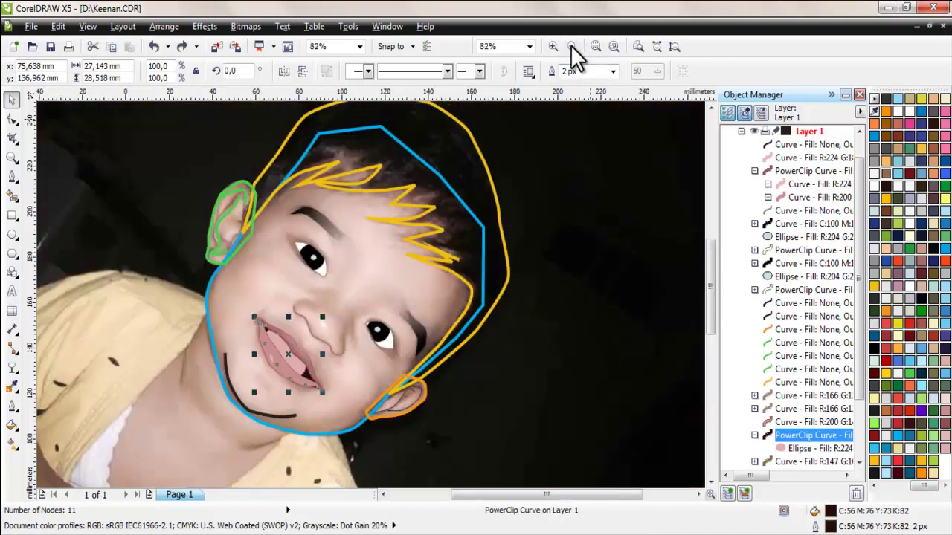
click(384, 270)
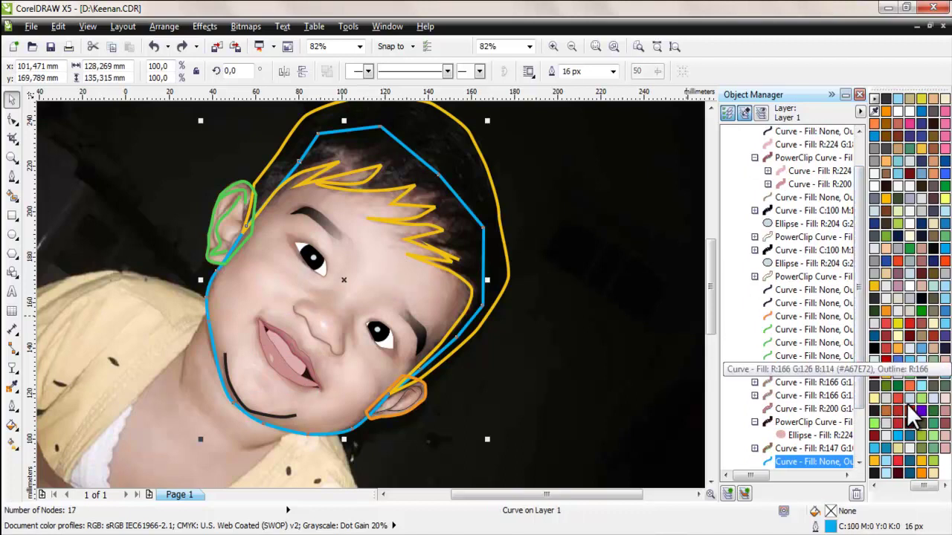
click(945, 405)
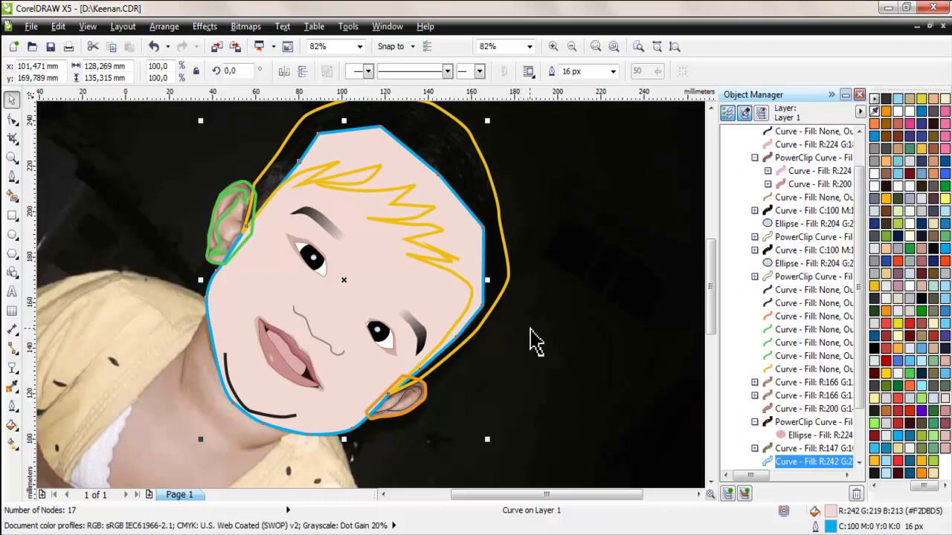
Fill the yellow hair outline solid black
click(476, 152)
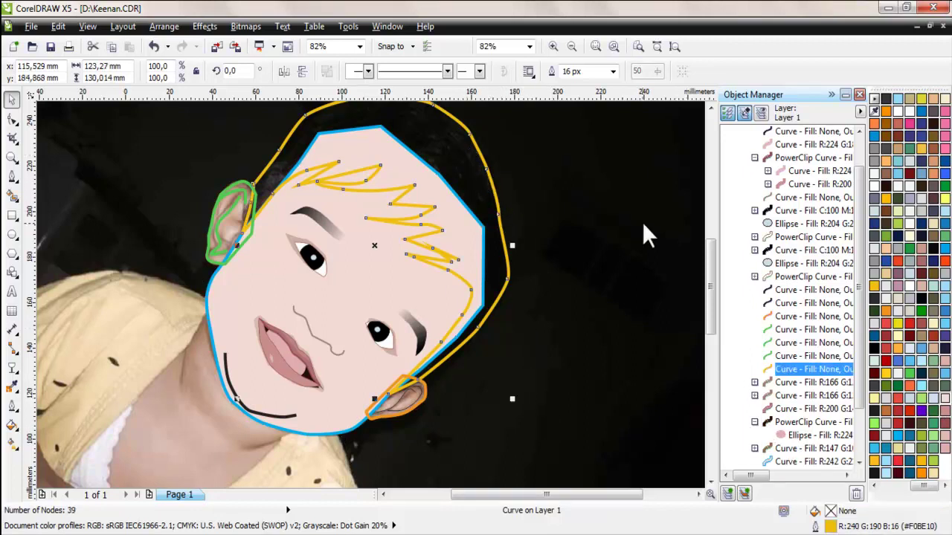
click(882, 483)
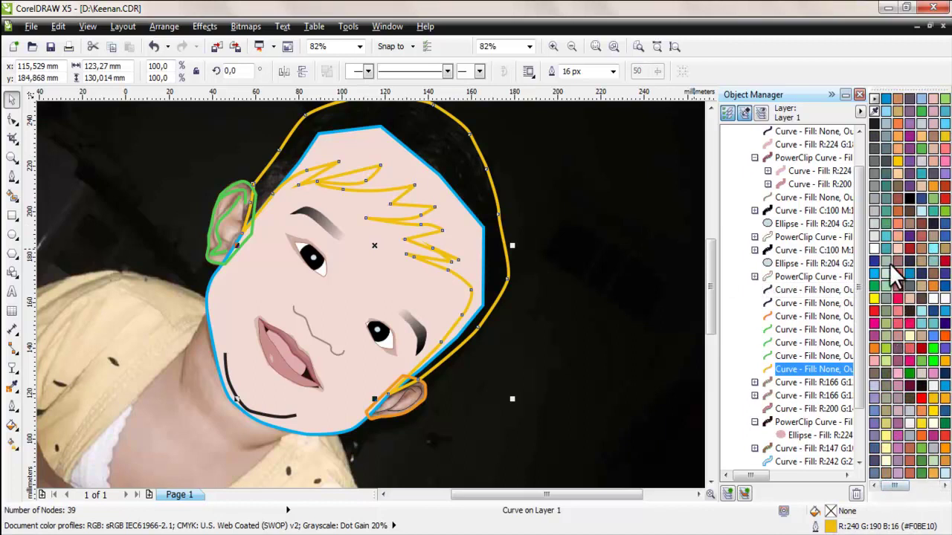
click(908, 194)
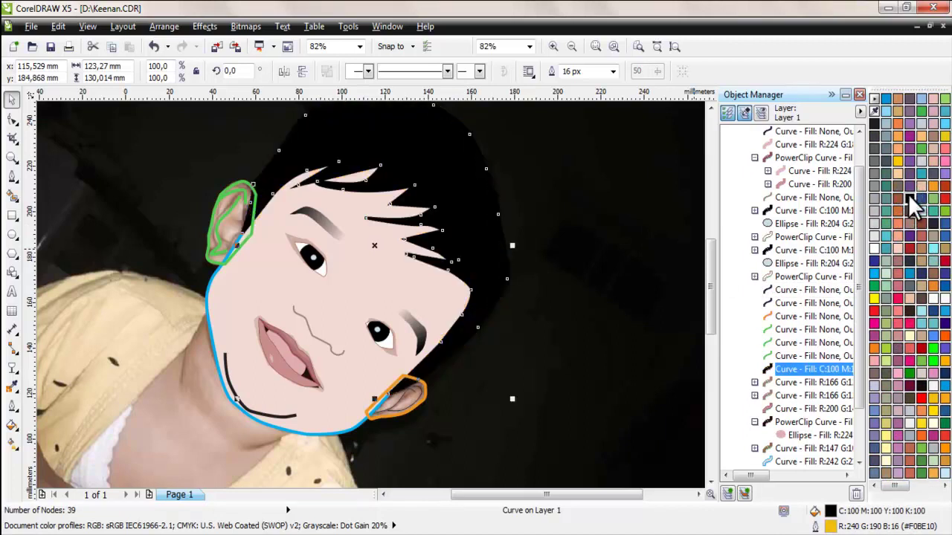
Fill the green left ear with skin tone R242 G219 B213 and outline it brown
click(248, 200)
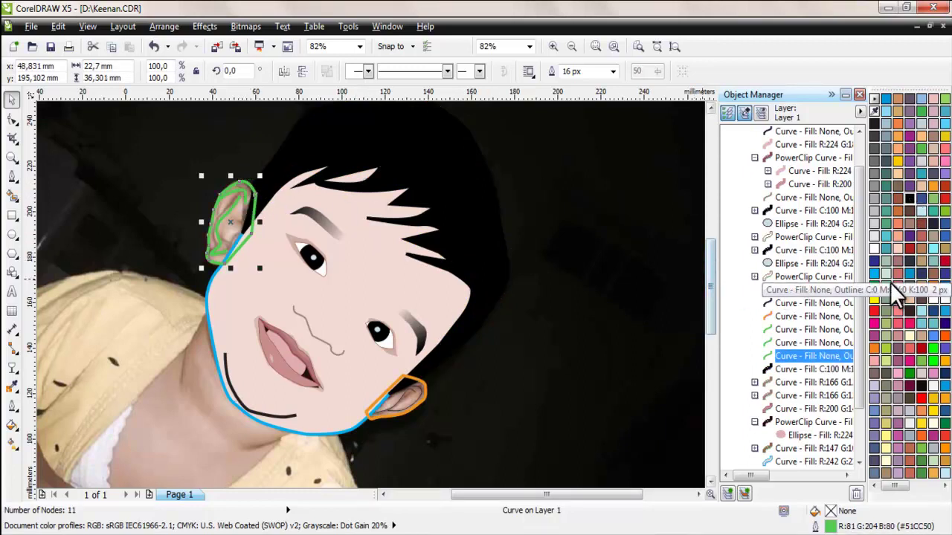
click(921, 486)
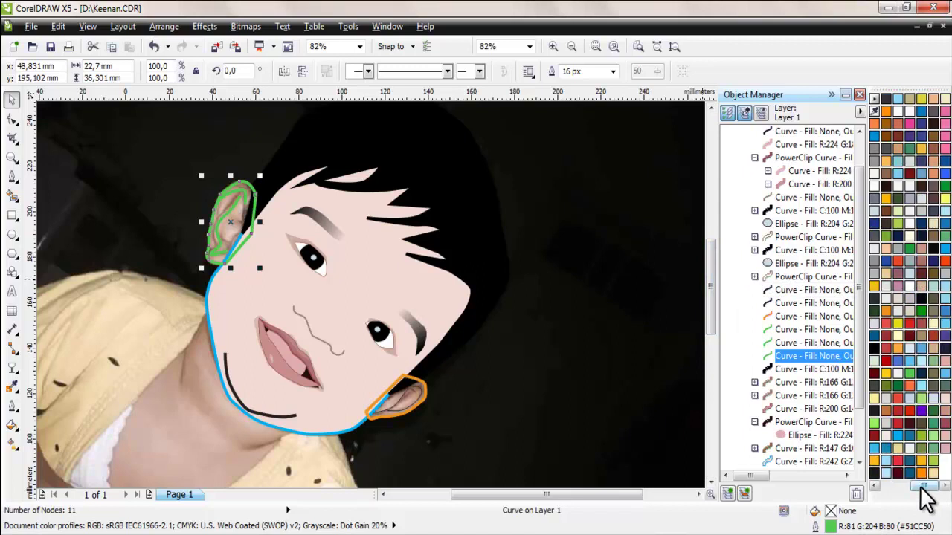
click(945, 406)
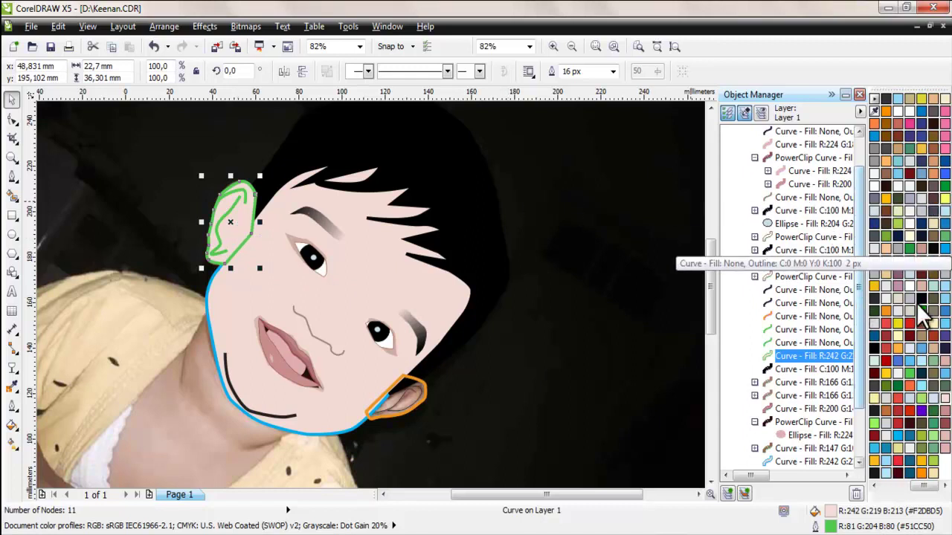
click(894, 482)
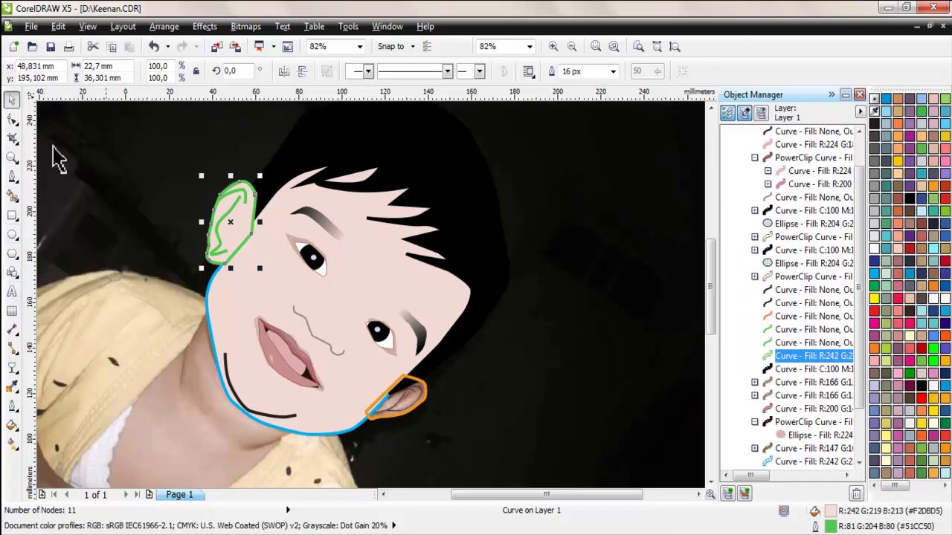
click(875, 109)
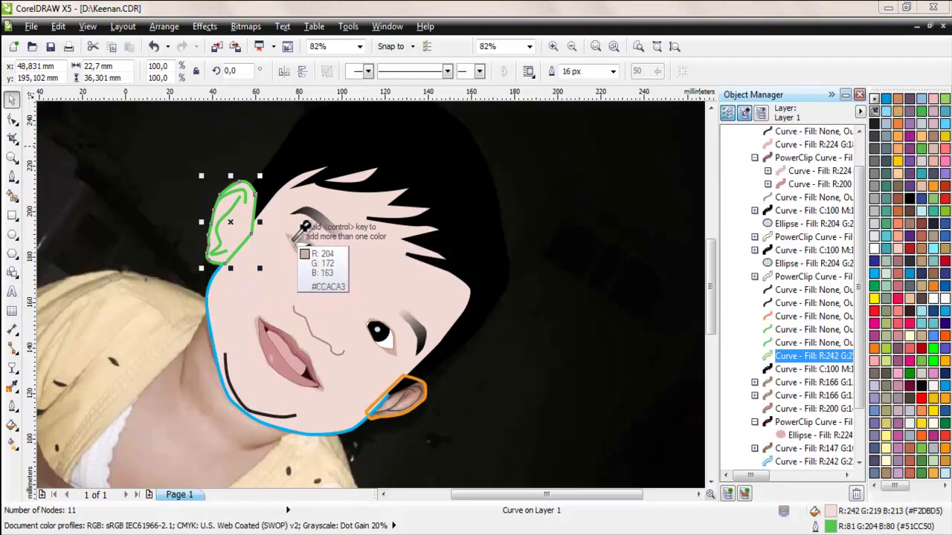
click(308, 321)
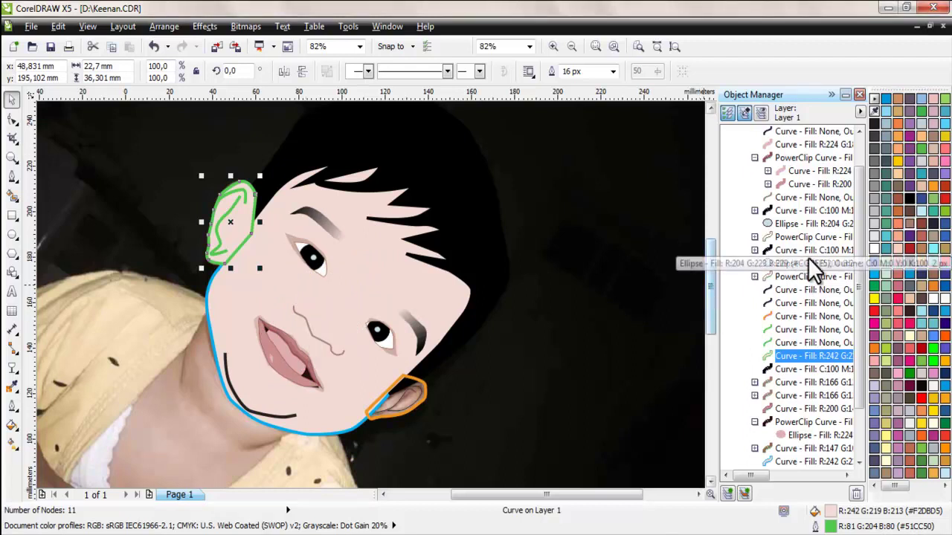
right_click(909, 218)
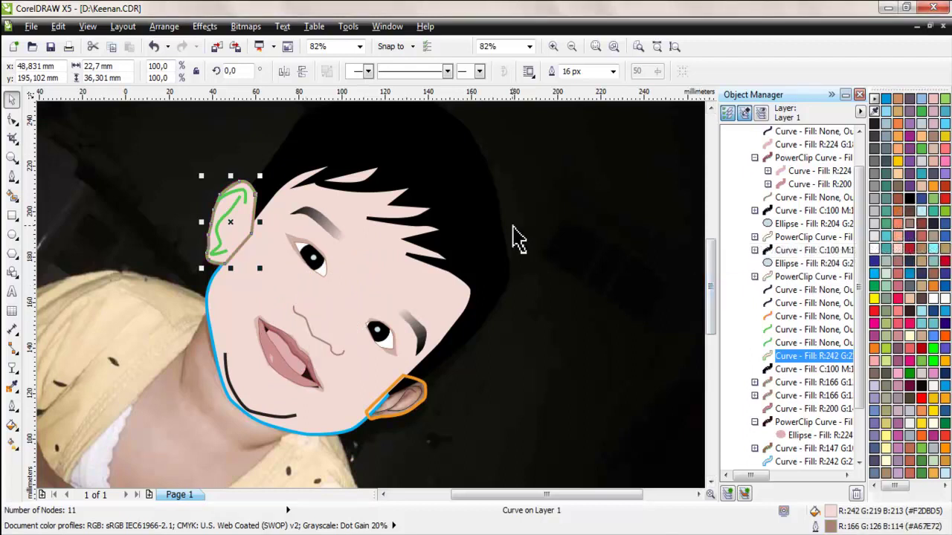
Give the left ear's green inner lines a brown outline
drag(149, 167, 253, 283)
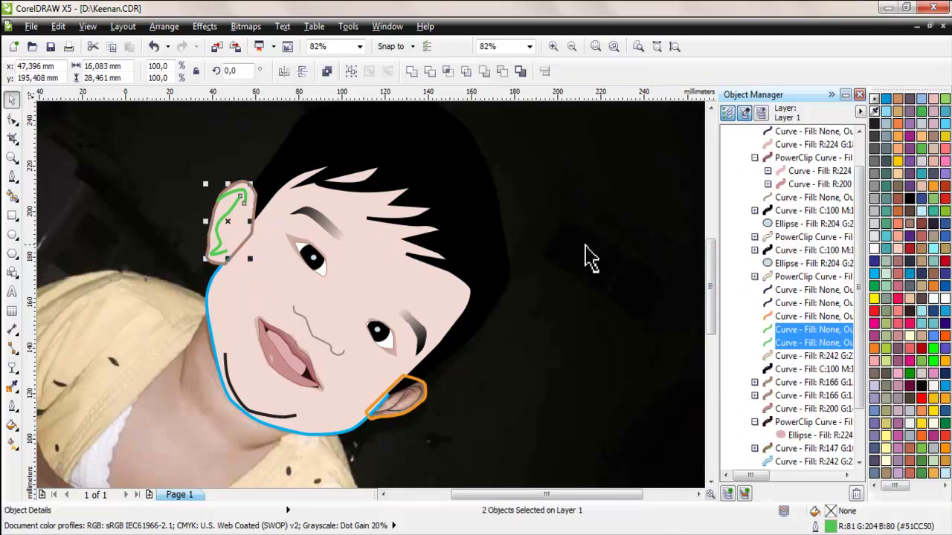
right_click(915, 220)
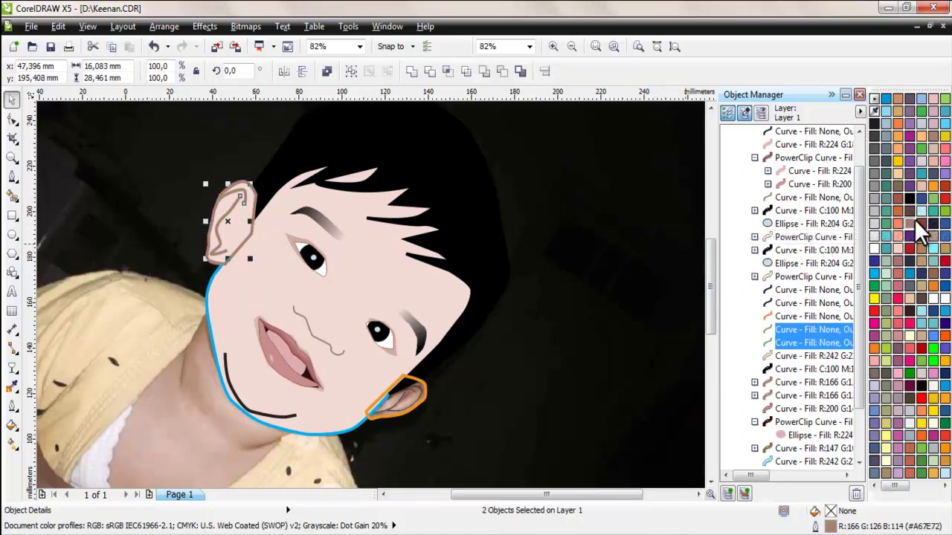
right_click(235, 220)
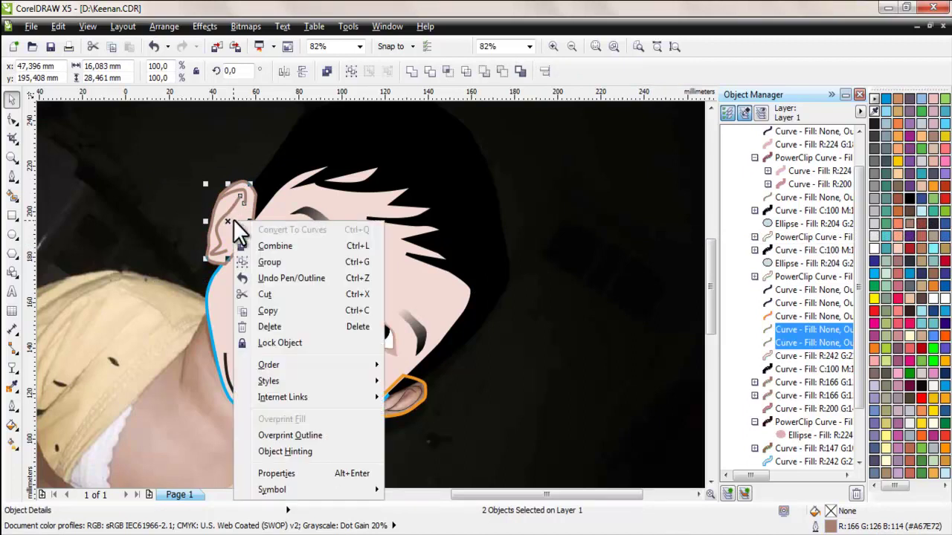
mouse_move(268, 365)
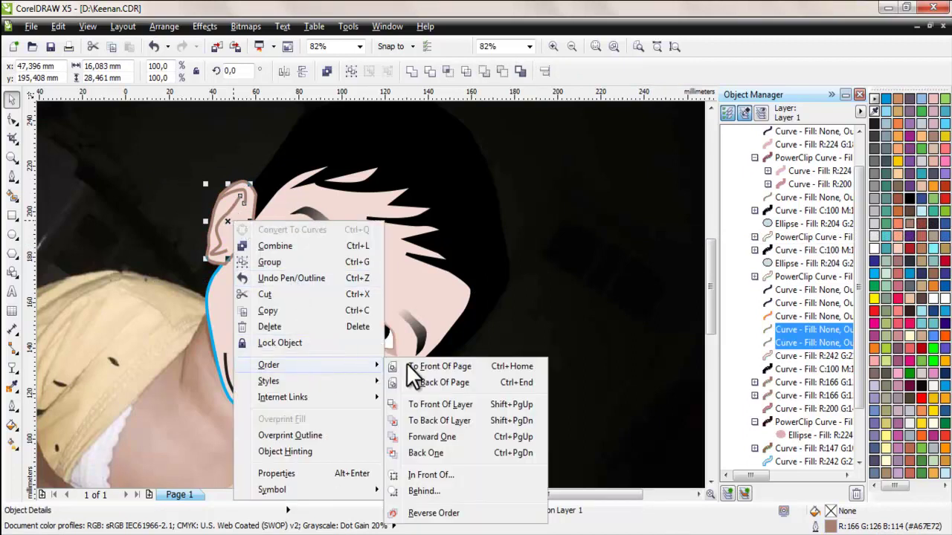
click(423, 475)
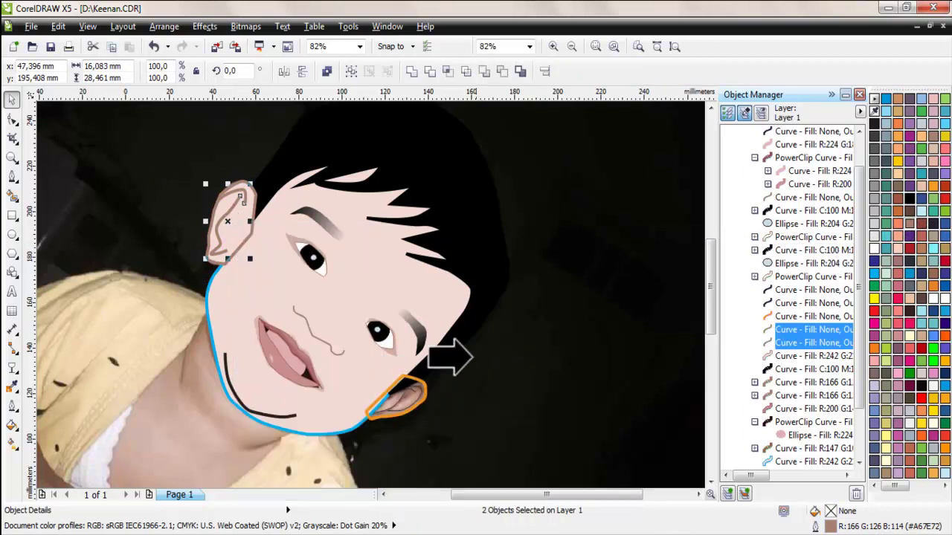
click(480, 349)
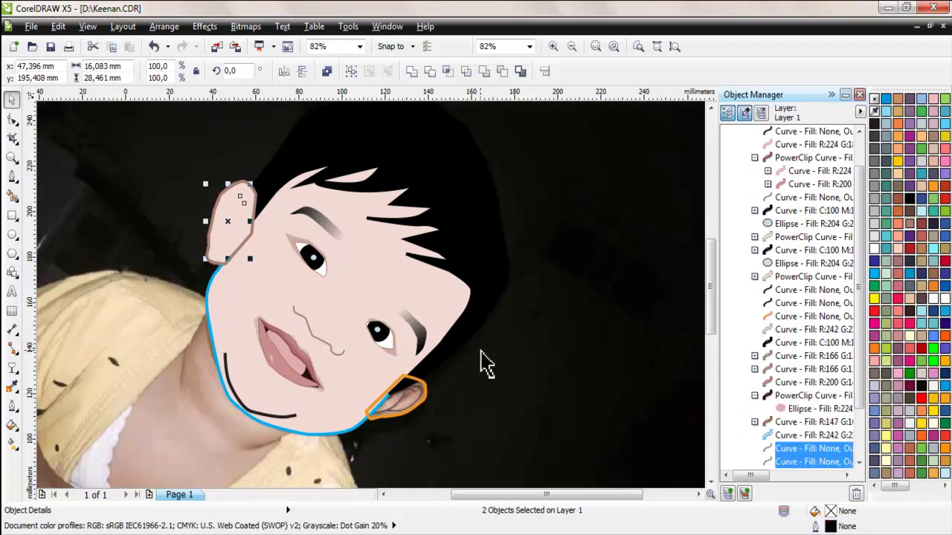
click(485, 364)
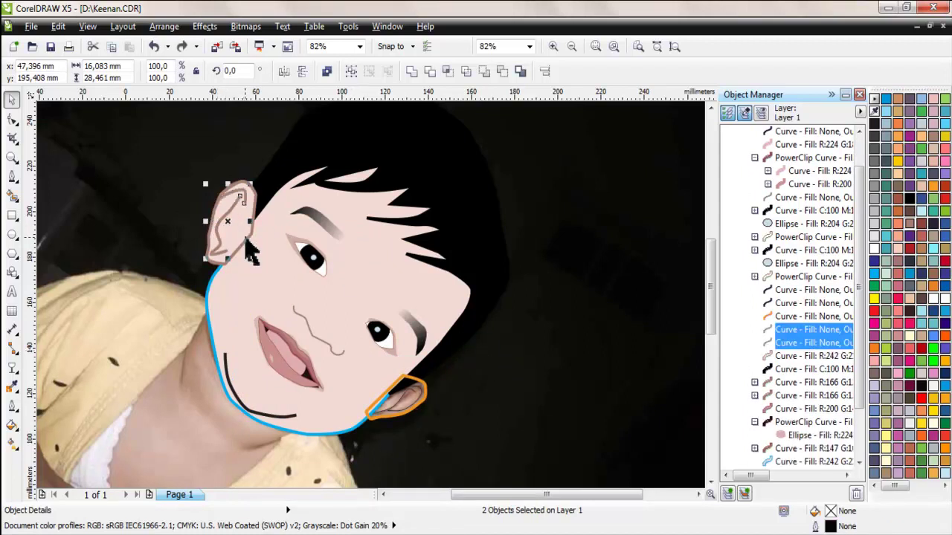
Move the left ear and its inner curves behind the face
shift+click(246, 240)
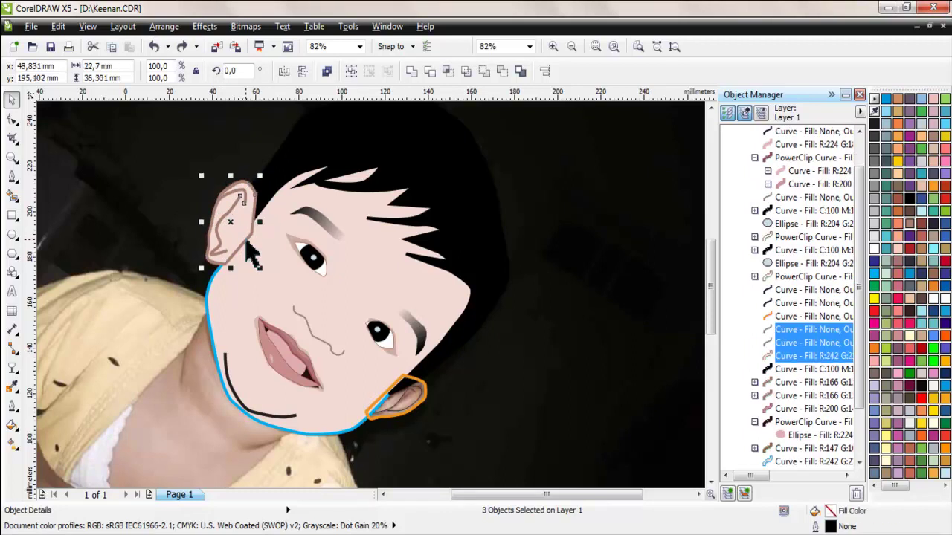
right_click(245, 238)
mouse_move(281, 384)
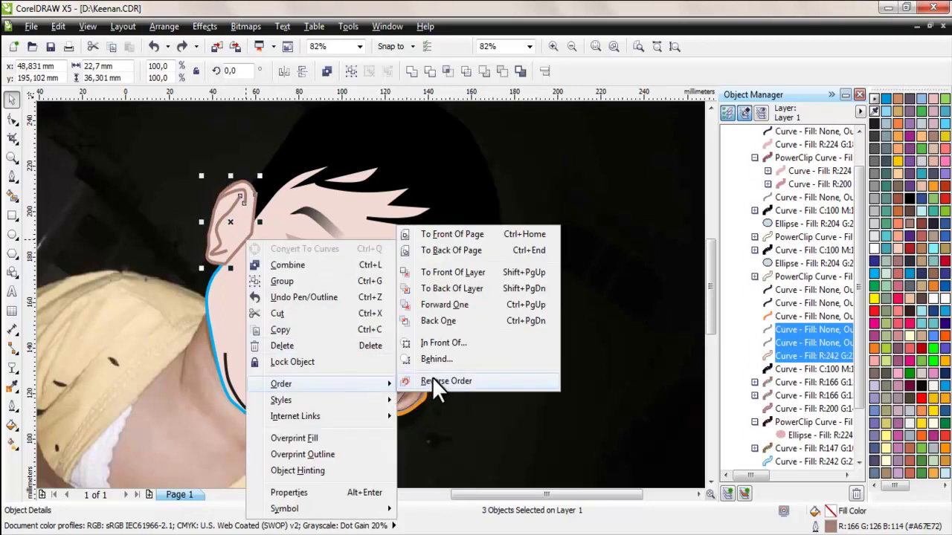
click(456, 353)
click(250, 286)
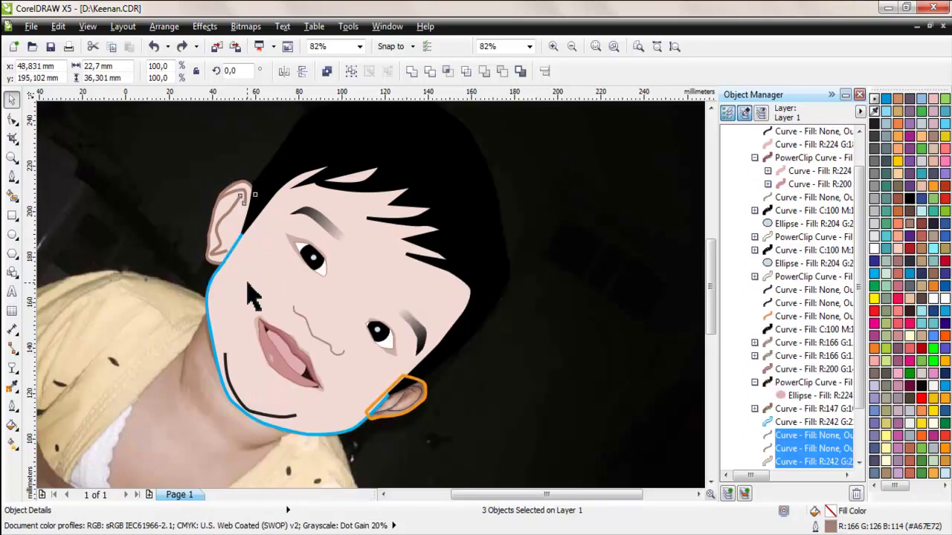
click(232, 311)
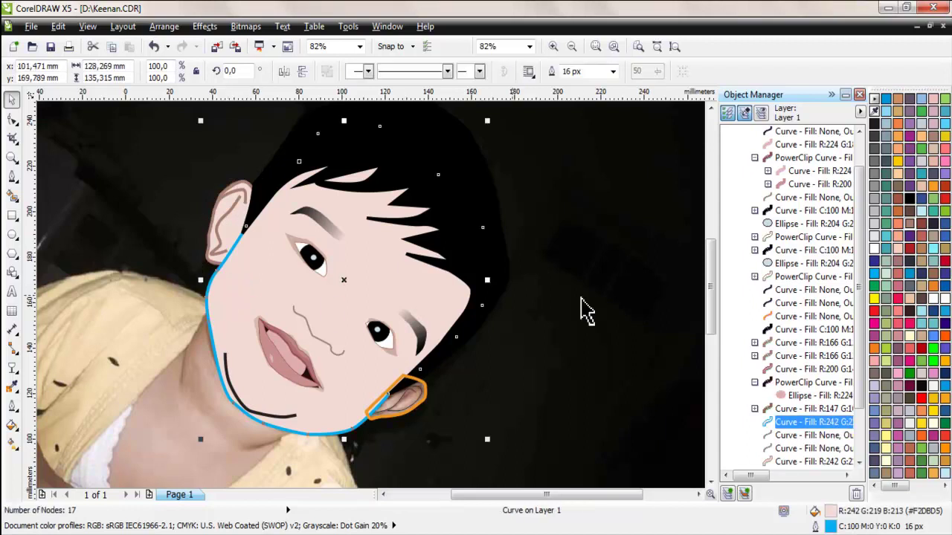
Make the face outline and the right ear's orange outlines brown
right_click(909, 235)
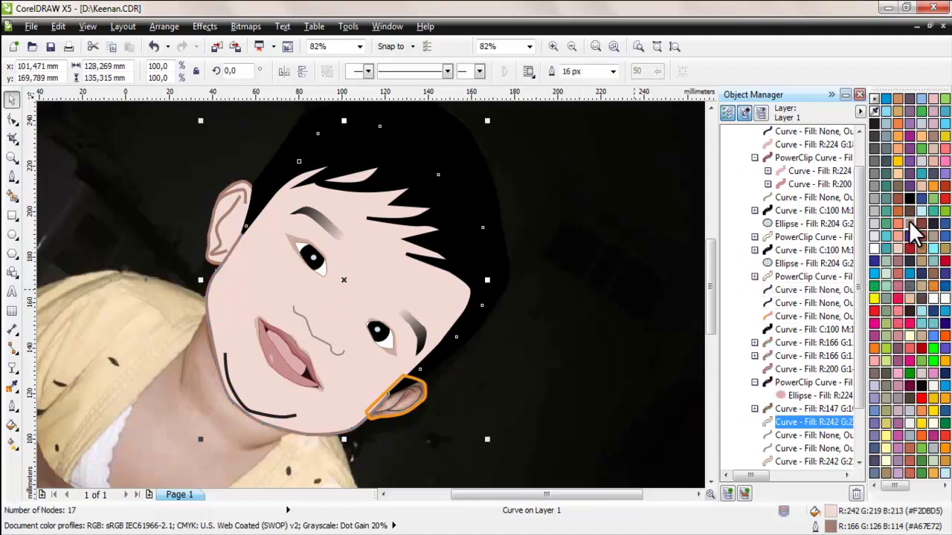
click(446, 450)
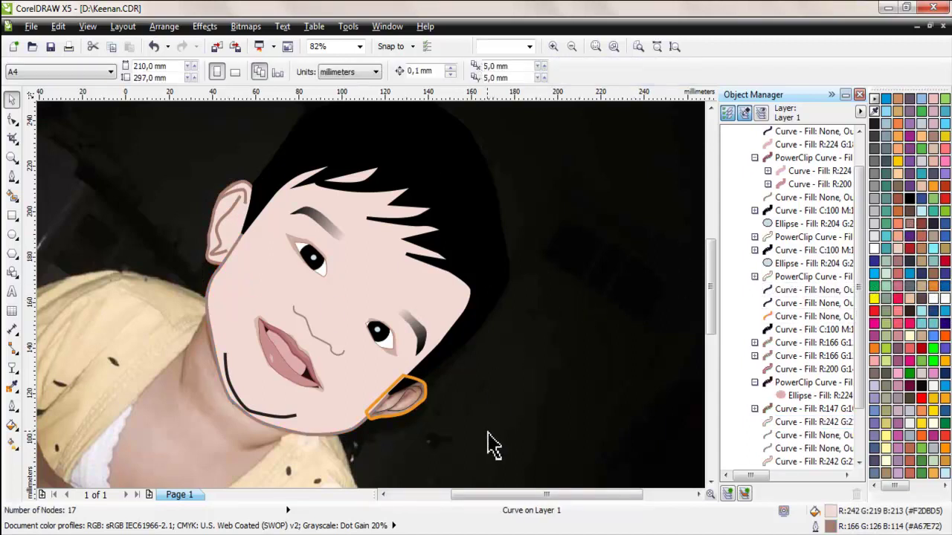
drag(444, 440, 355, 364)
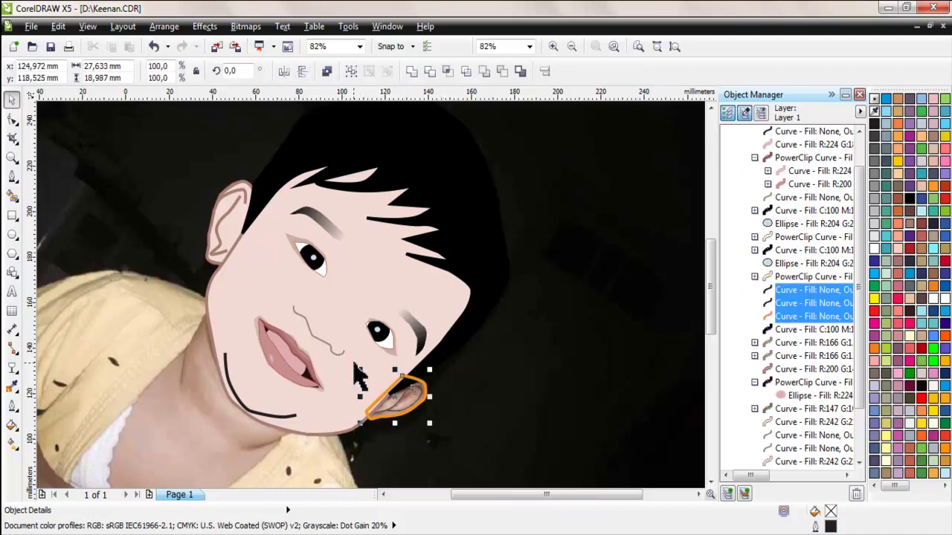
right_click(910, 221)
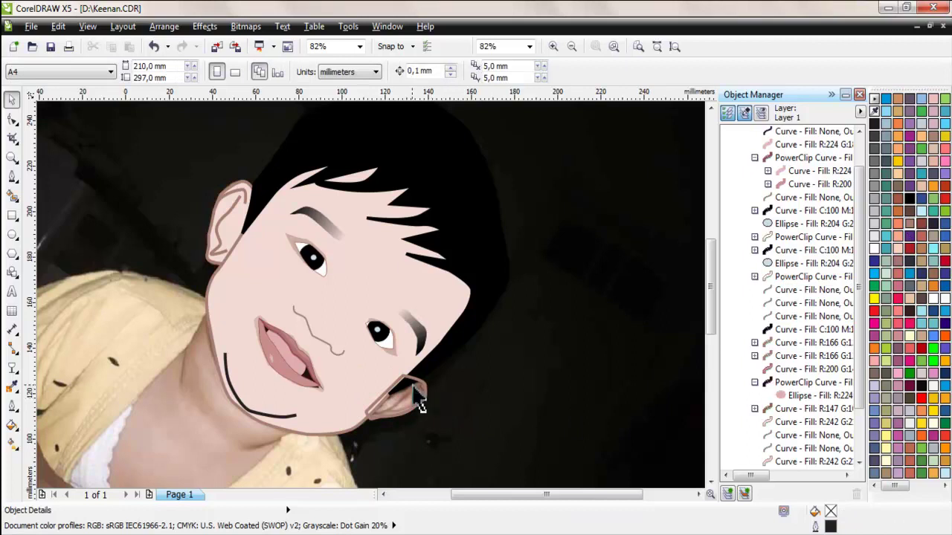
click(408, 388)
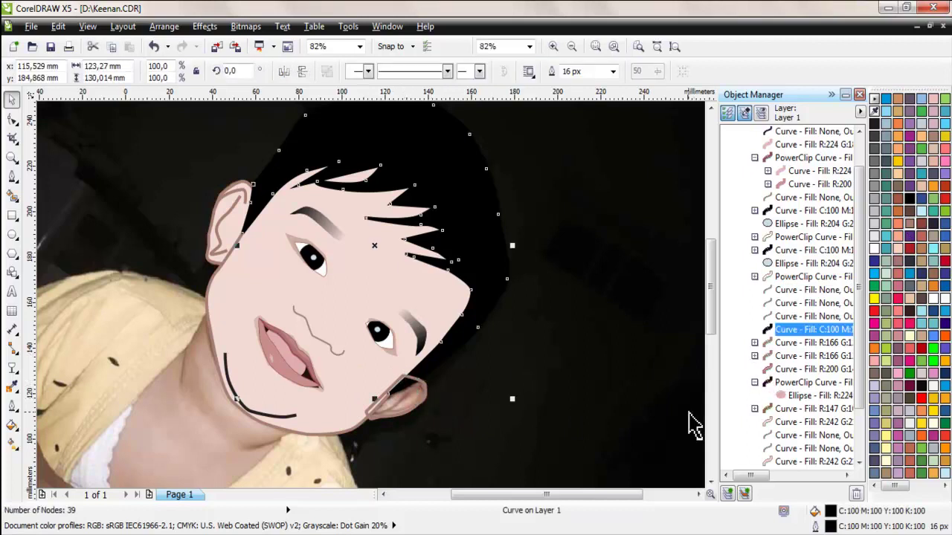
click(523, 427)
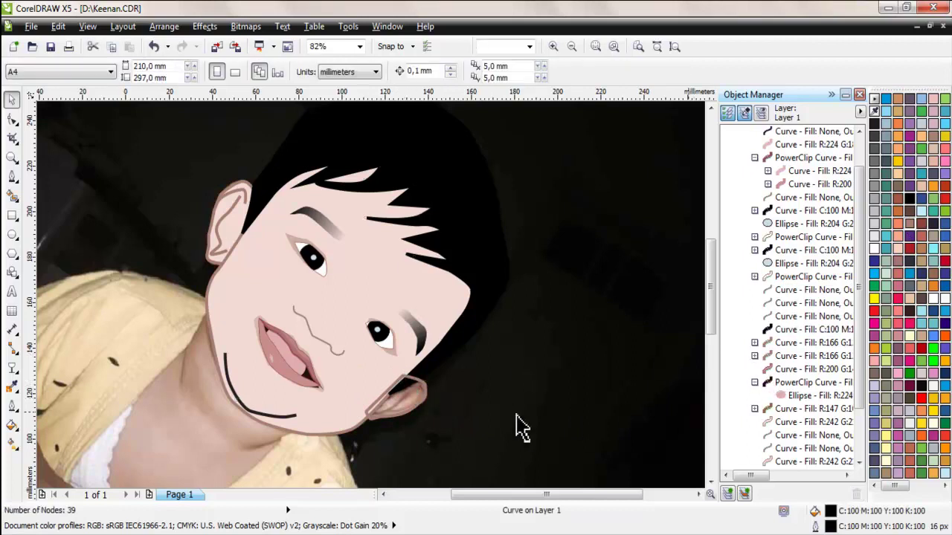
Fill the small right ear piece light pink
click(369, 418)
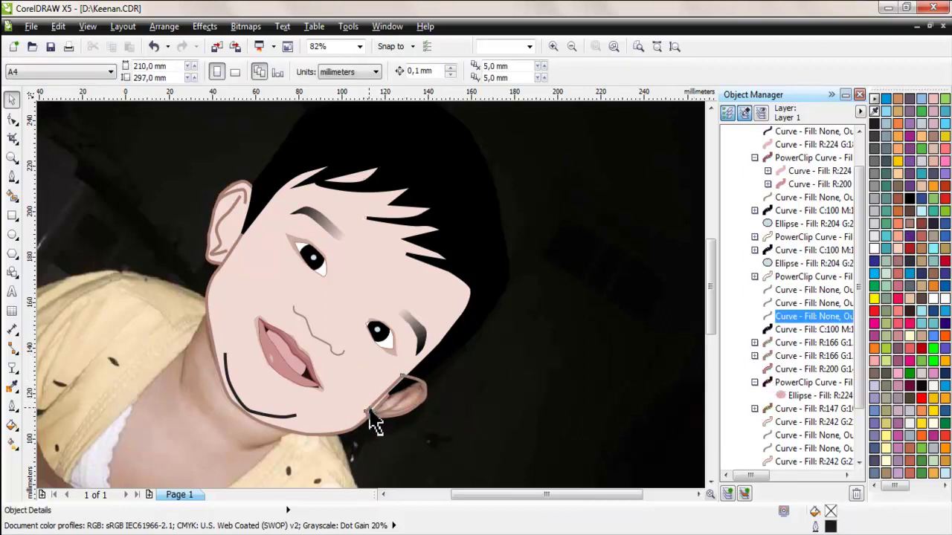
click(939, 484)
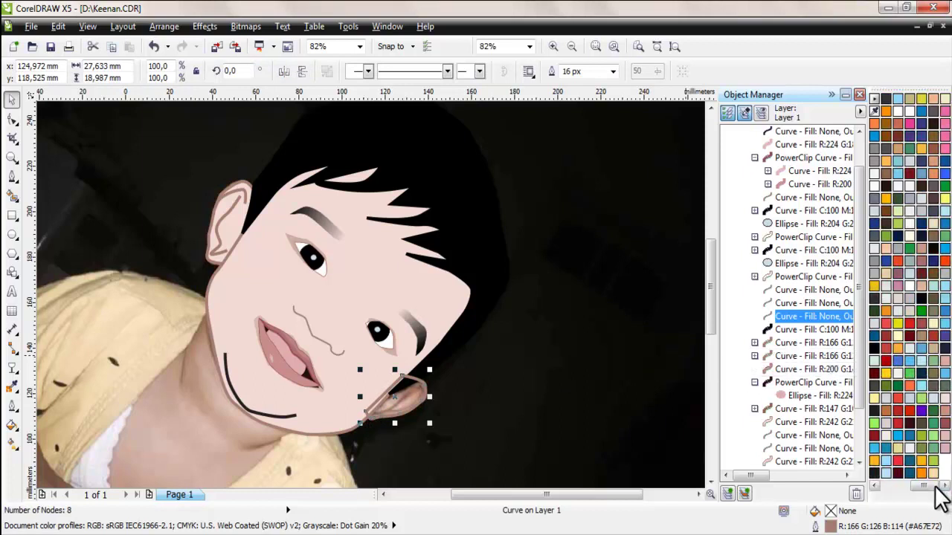
click(945, 406)
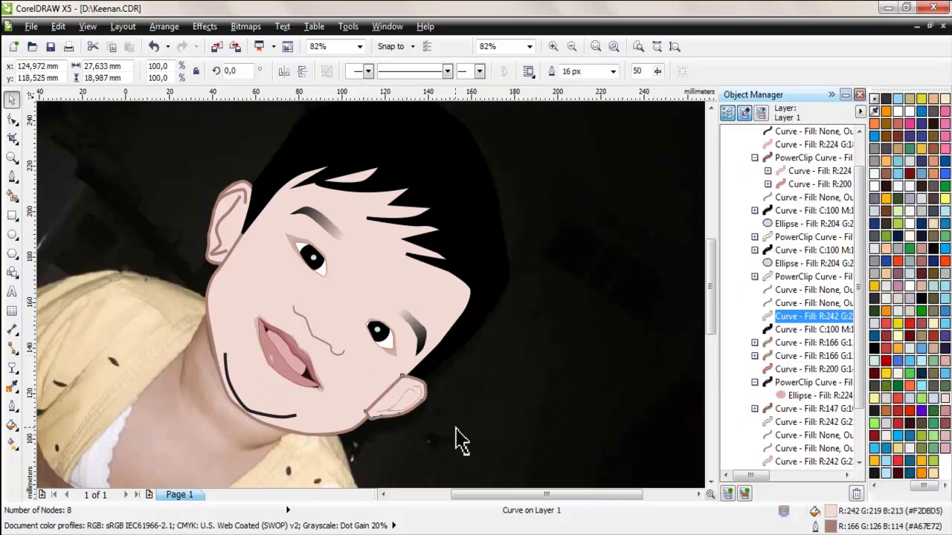
key(Escape)
Place the three right ear pieces behind the face
drag(457, 424, 353, 372)
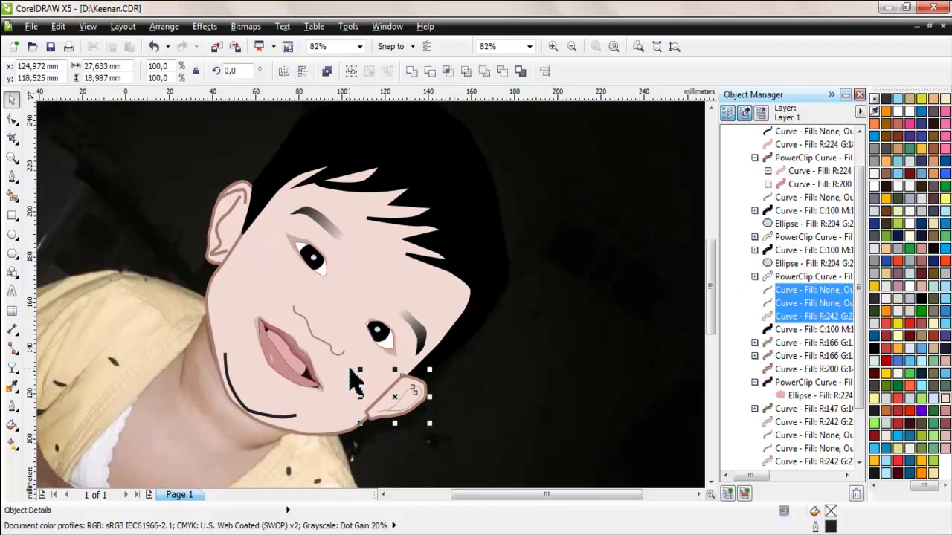
right_click(413, 392)
mouse_move(461, 256)
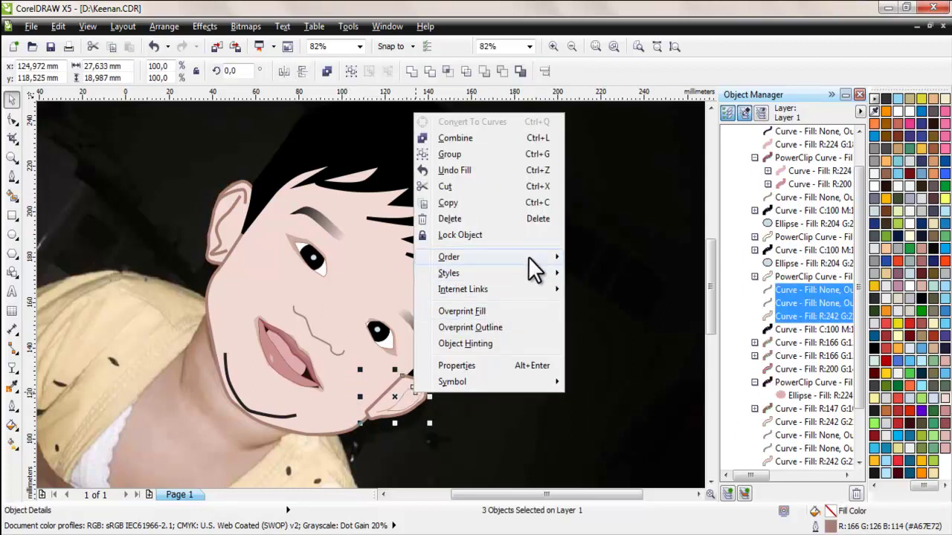
click(602, 232)
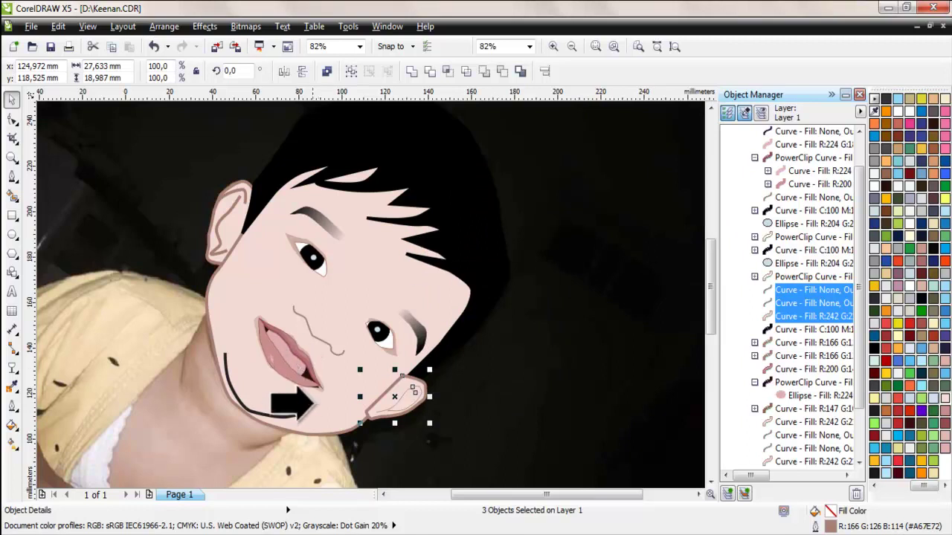
click(323, 422)
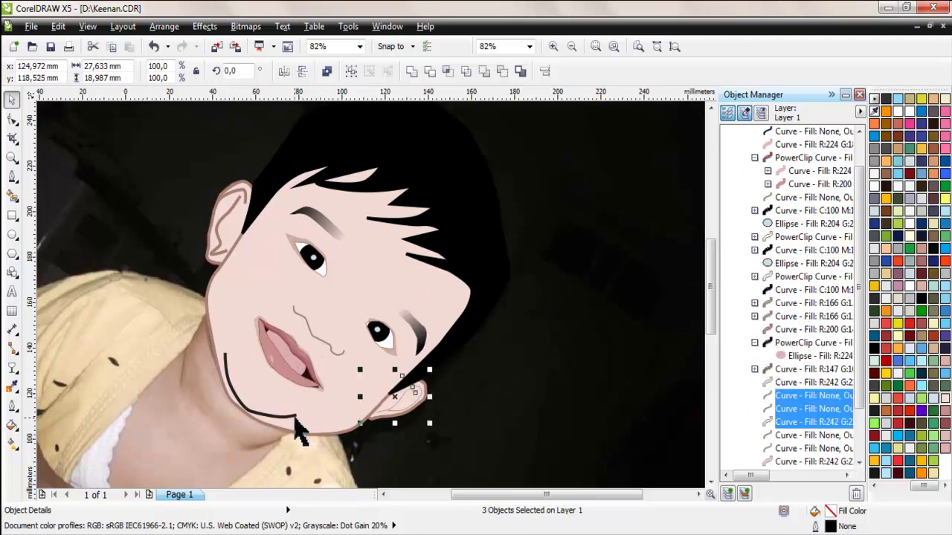
click(296, 420)
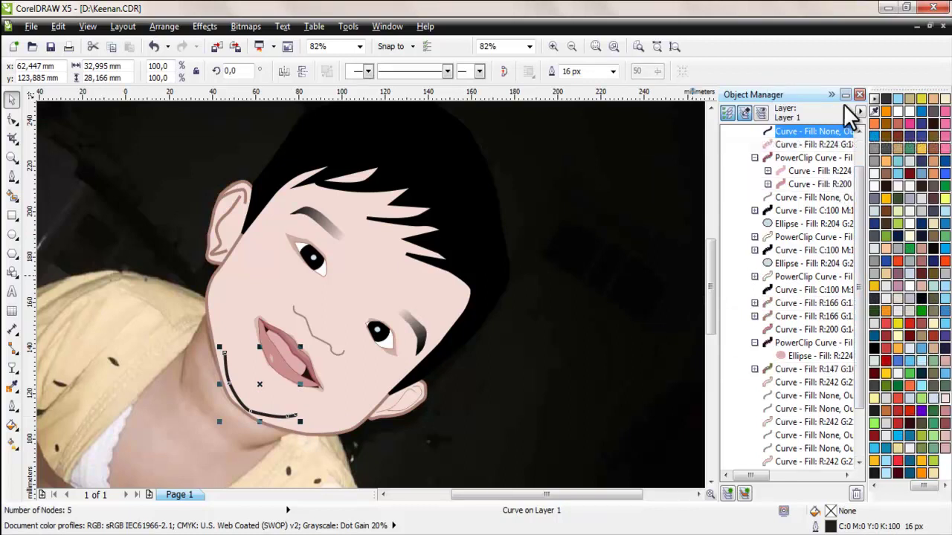
Give the chin line a brown skin-tone outline sampled from the face
click(875, 111)
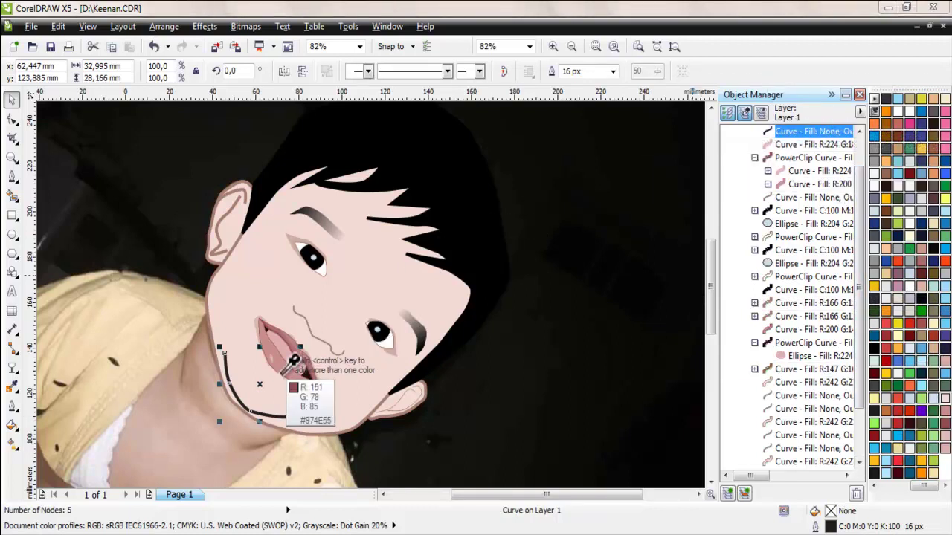
click(236, 380)
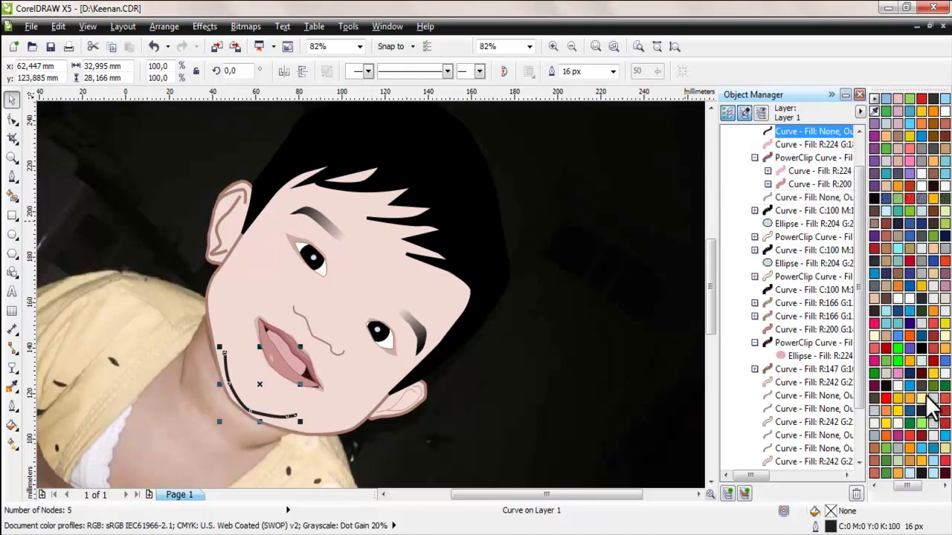
right_click(872, 224)
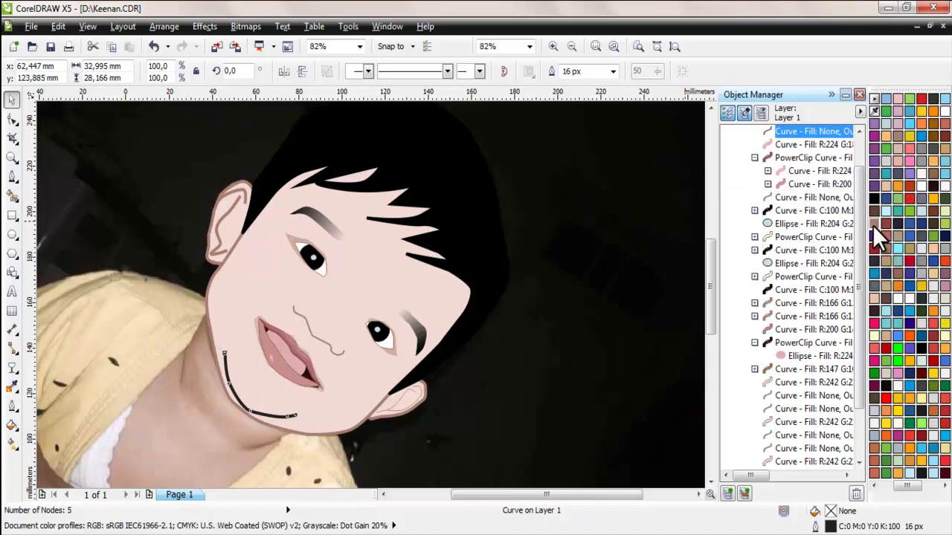
key(Escape)
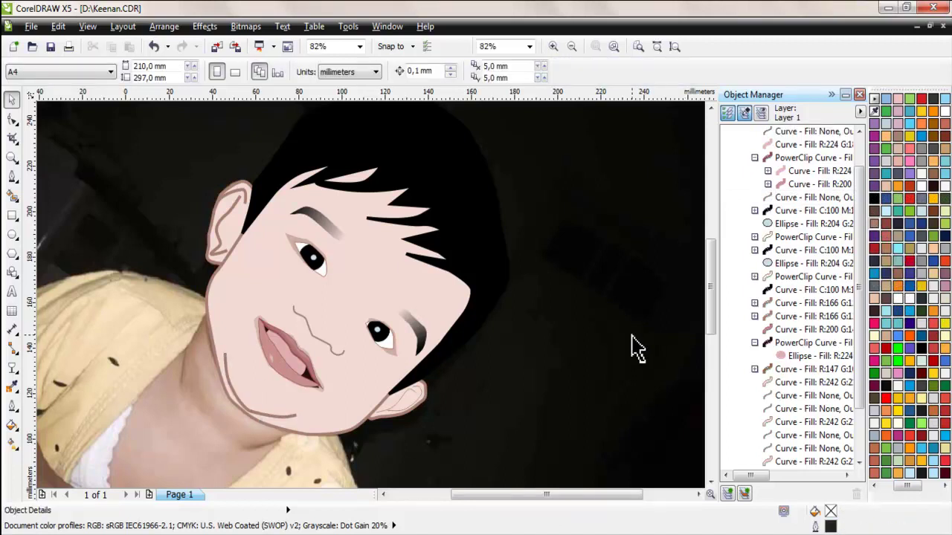
Adjust the right ear inner curve's outline width, trying 8 px, then zoom out
drag(455, 468, 386, 394)
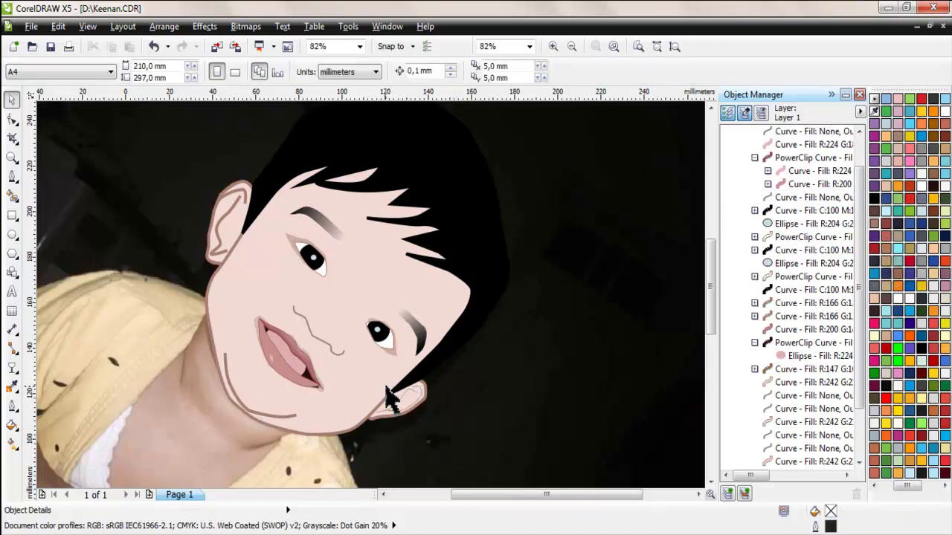
click(395, 407)
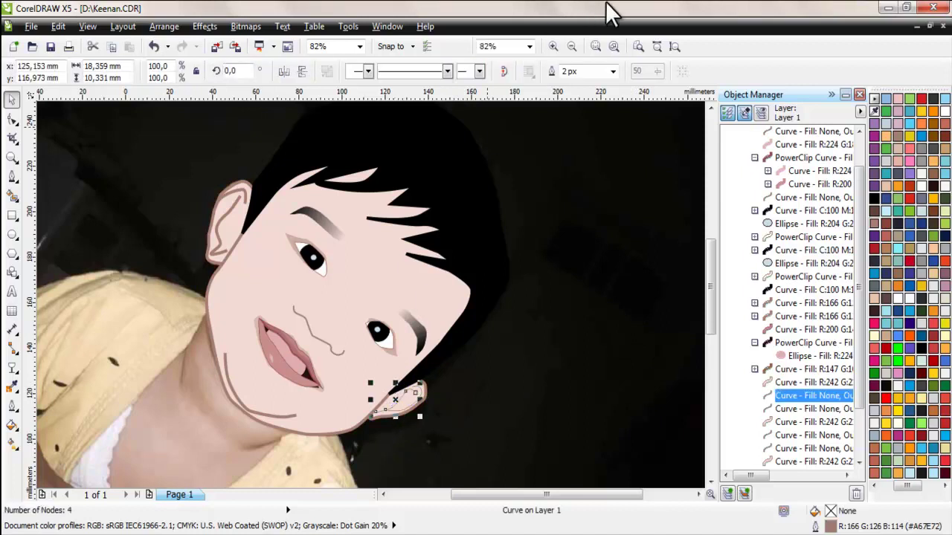
click(612, 71)
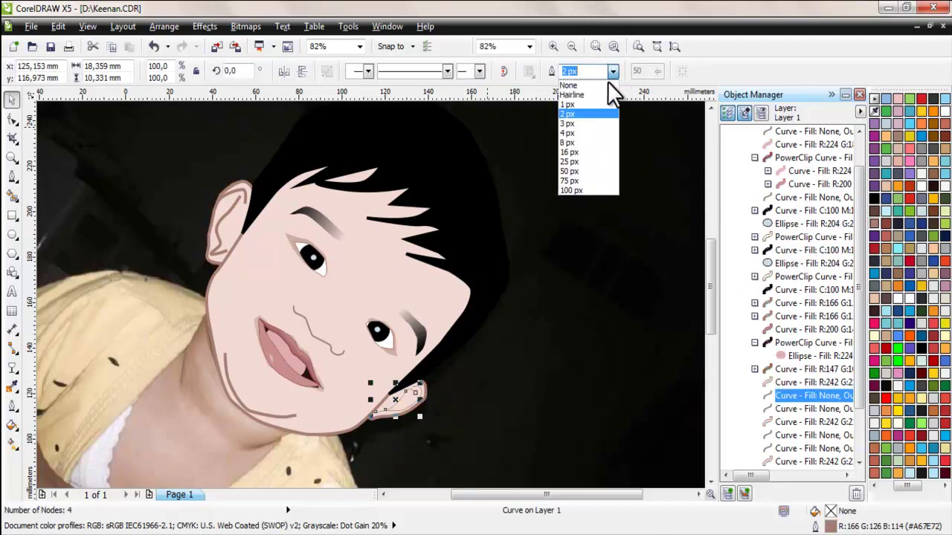
click(574, 153)
click(458, 347)
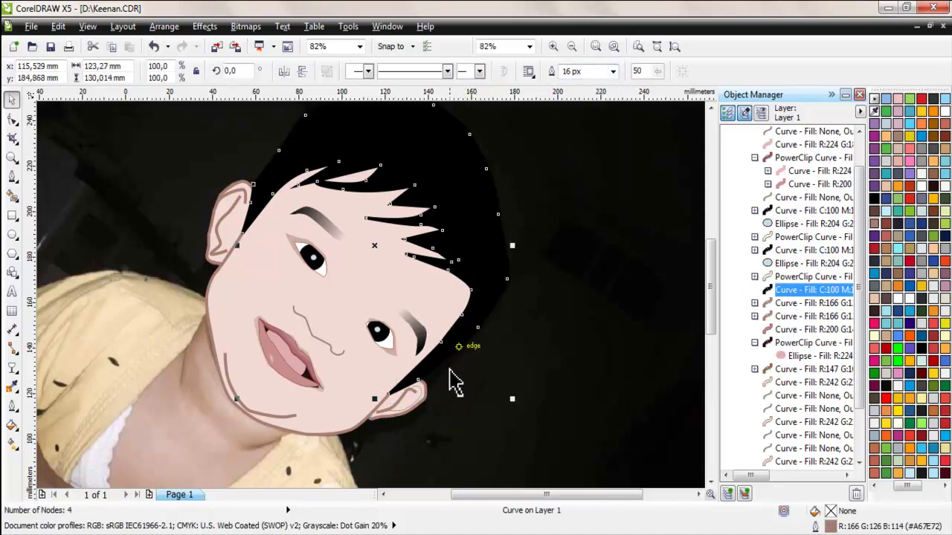
click(419, 393)
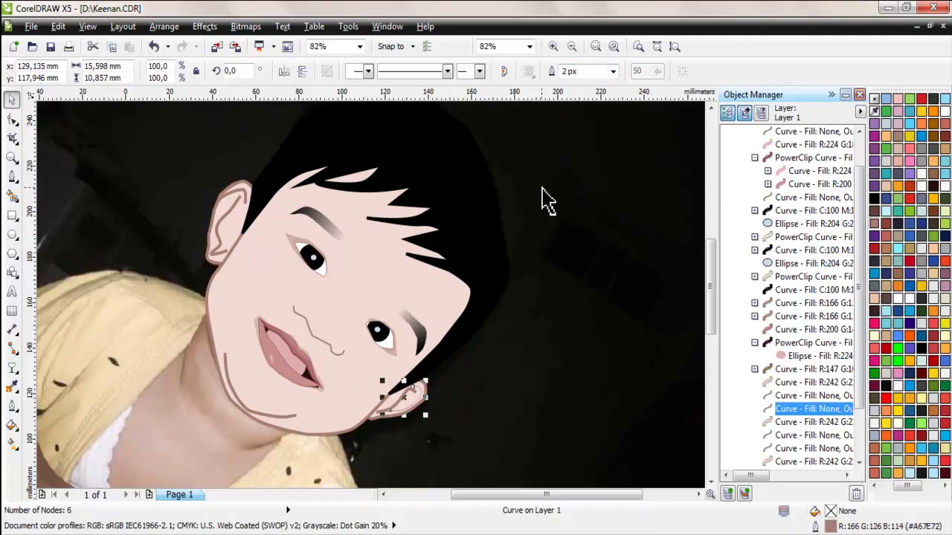
click(611, 72)
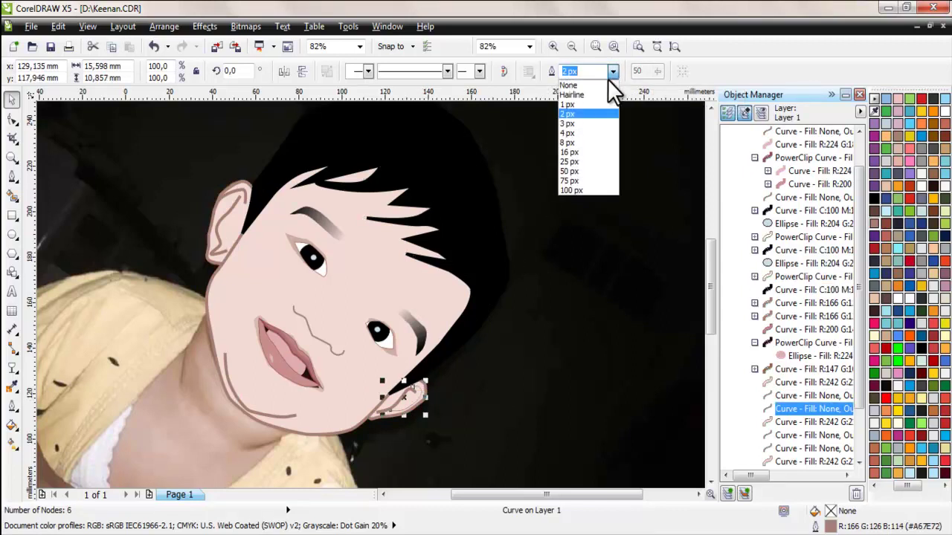
click(569, 142)
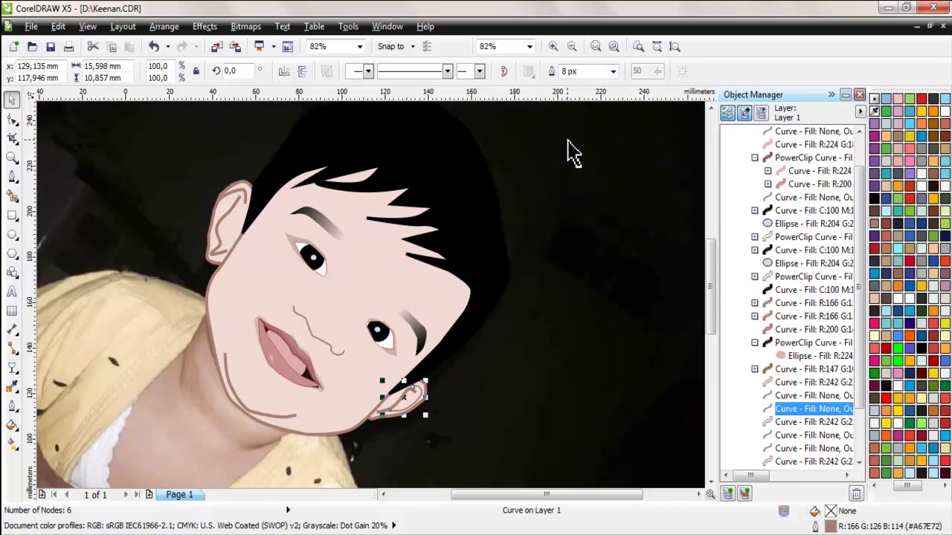
click(614, 71)
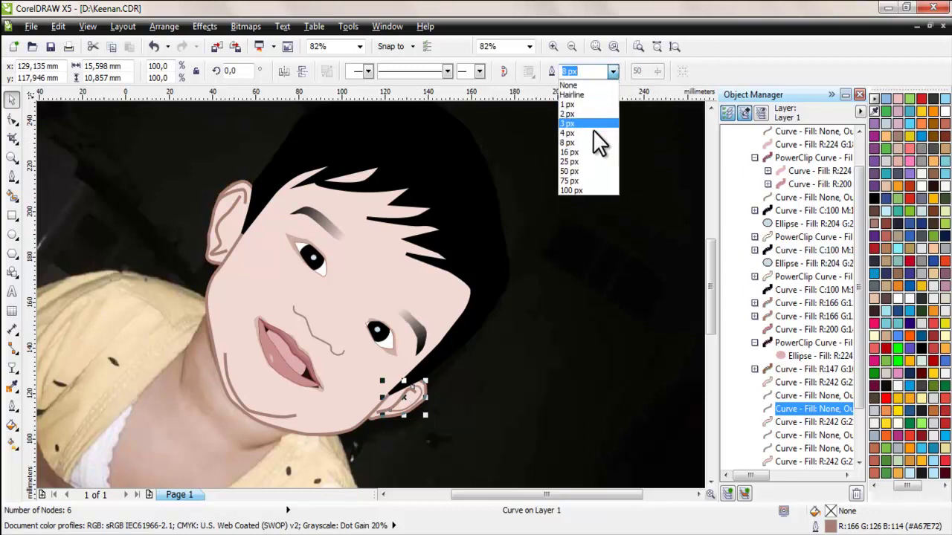
click(569, 152)
click(577, 197)
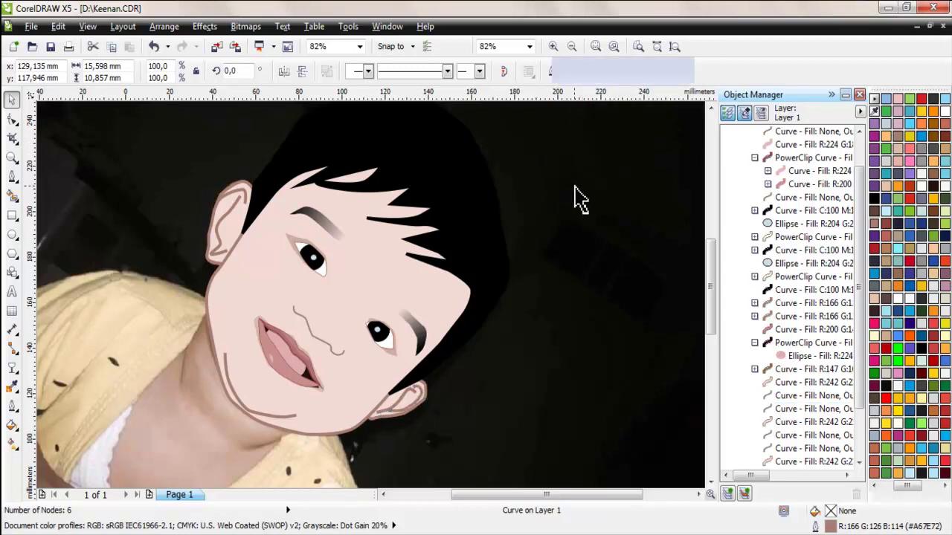
click(575, 47)
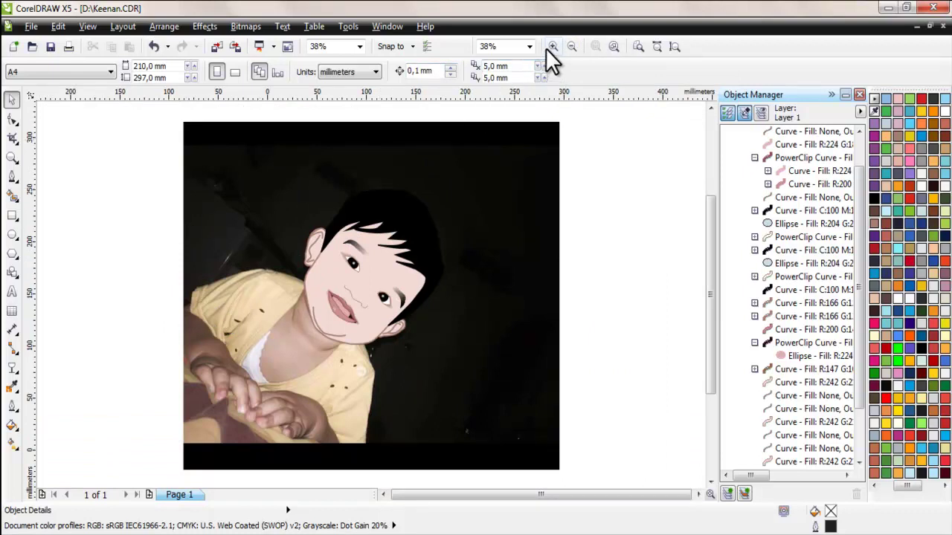
Draw a large rectangle beside the photo and fill it teal (R46 G168 B183)
click(15, 217)
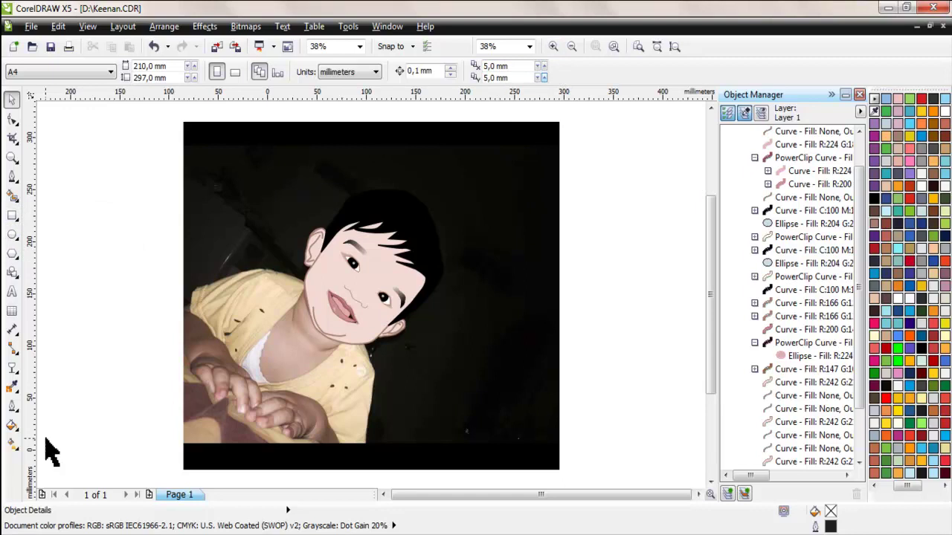
click(12, 216)
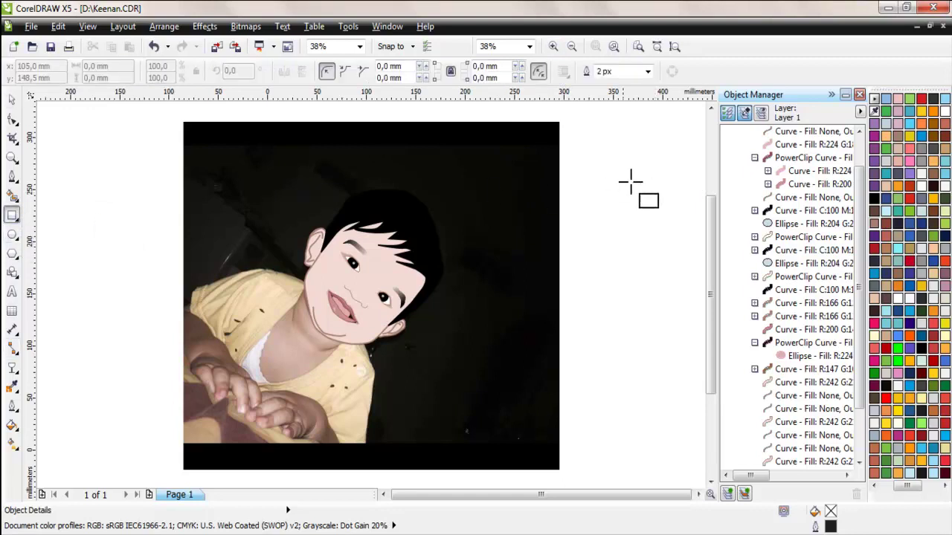
mouse_move(577, 124)
mouse_down()
mouse_move(721, 422)
mouse_move(677, 484)
mouse_up()
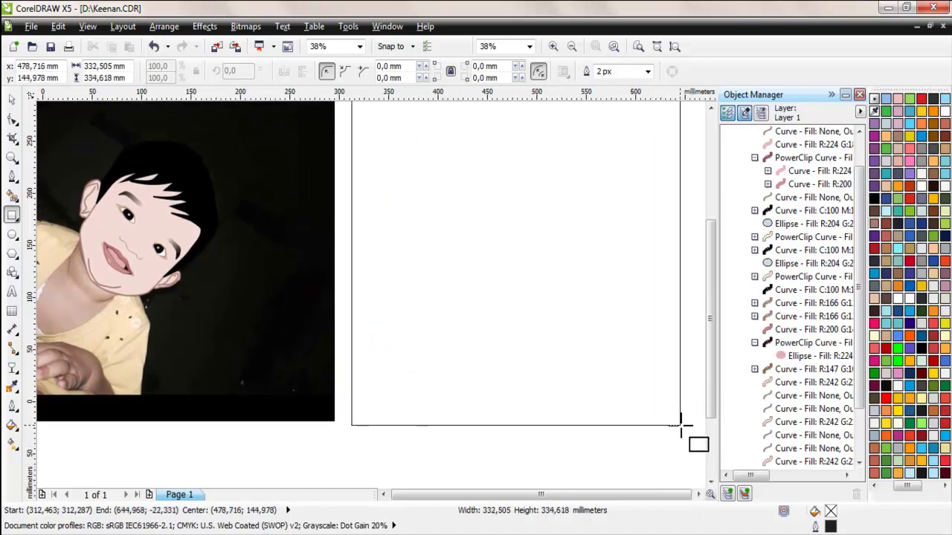
drag(677, 484, 684, 425)
drag(708, 380, 719, 359)
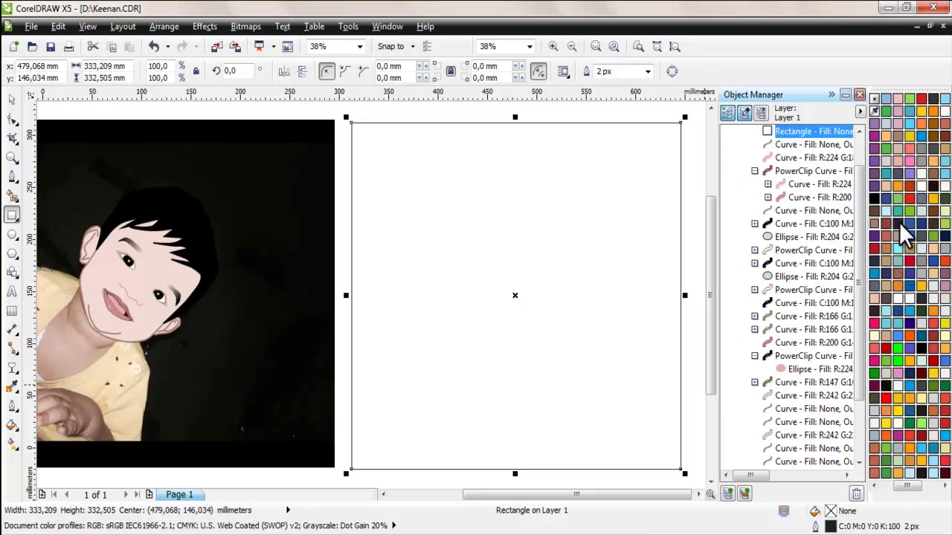
click(886, 172)
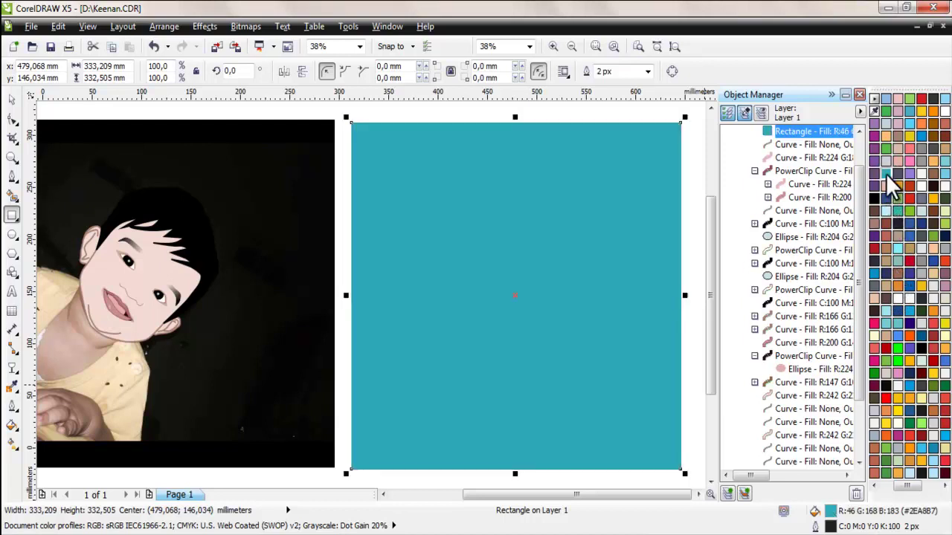
click(12, 99)
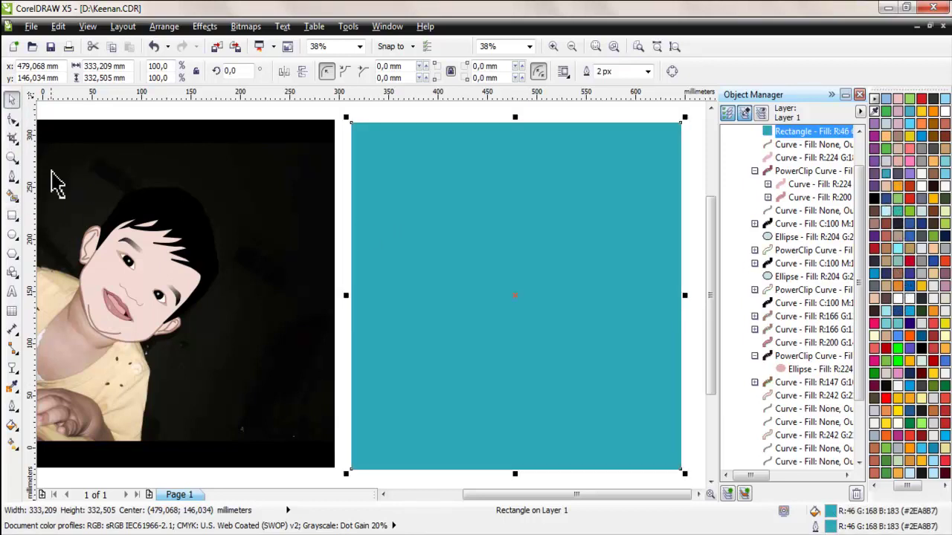
drag(60, 181, 221, 370)
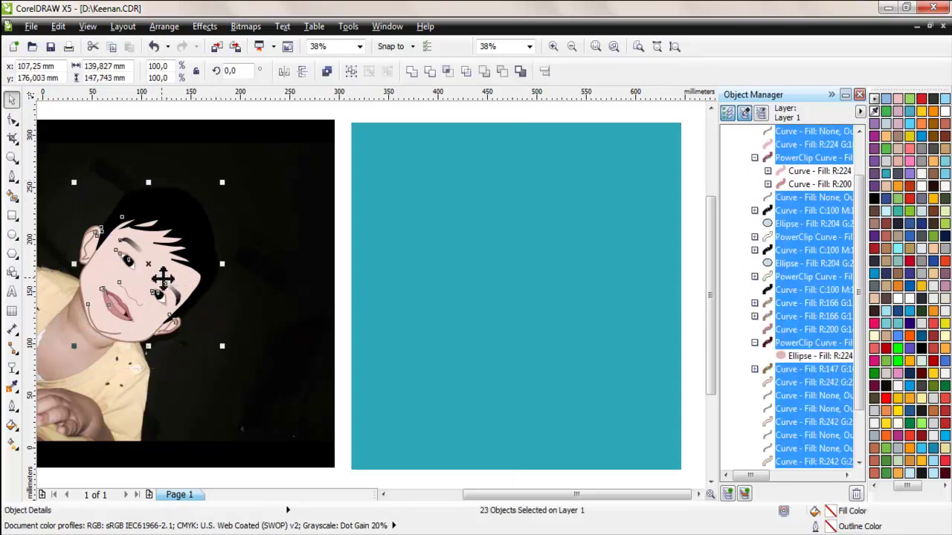
Drag the selected face artwork onto the teal rectangle and deselect it
mouse_move(219, 278)
mouse_down()
mouse_move(523, 280)
mouse_move(570, 294)
mouse_up()
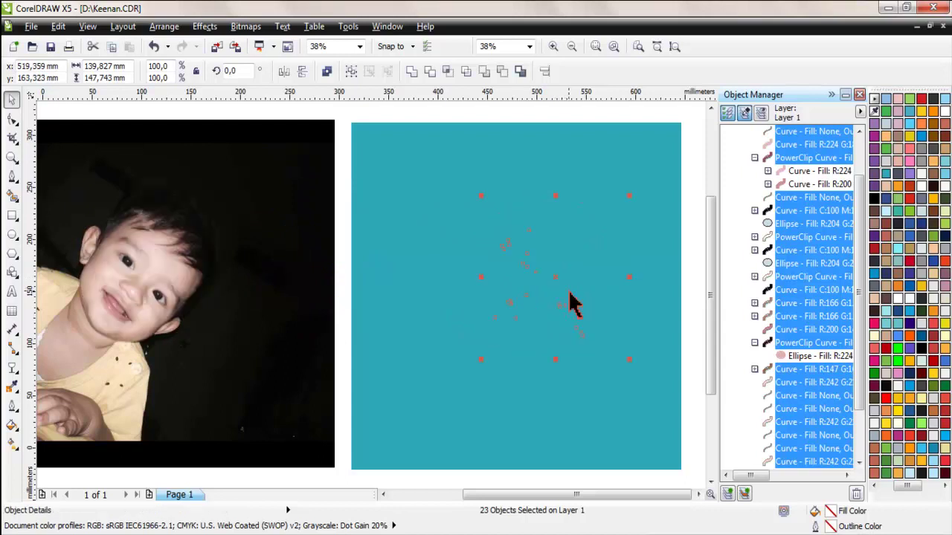
click(692, 346)
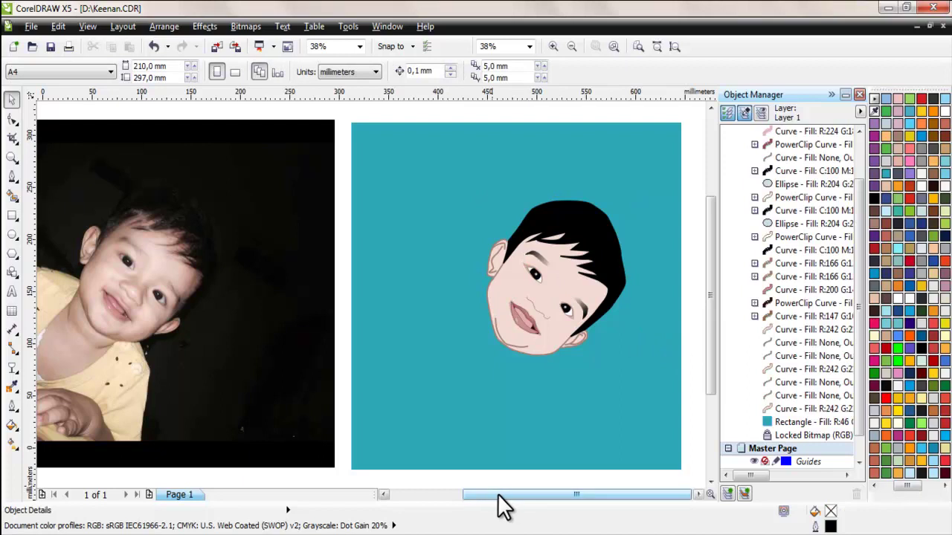
drag(501, 495, 499, 497)
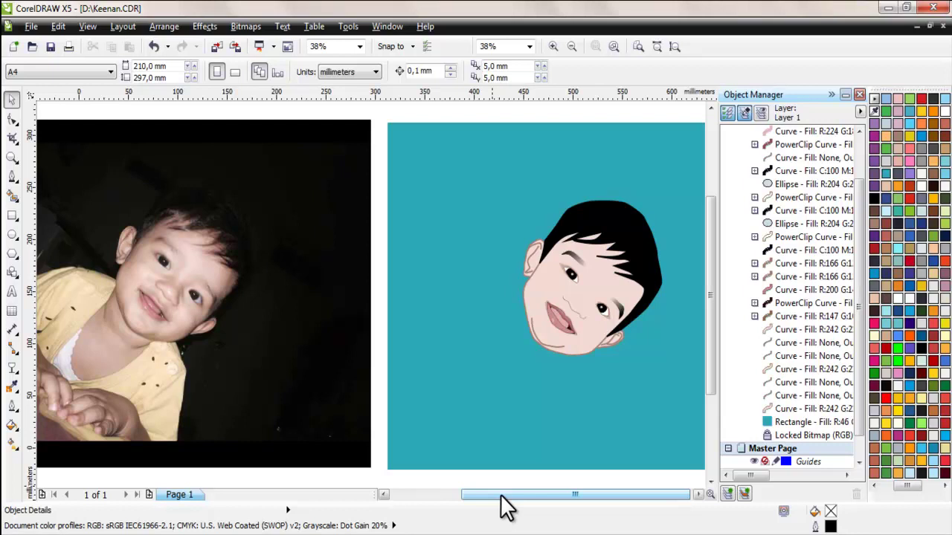
click(385, 495)
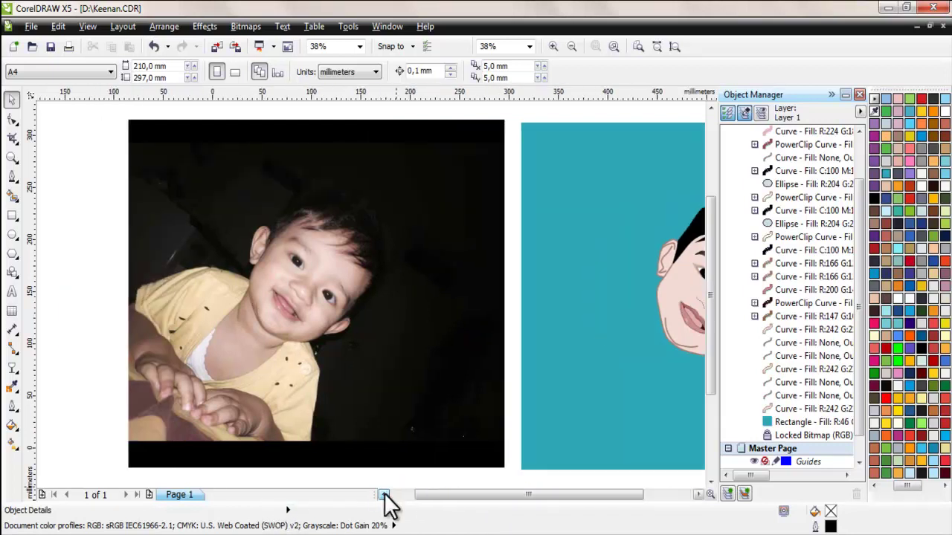
click(385, 495)
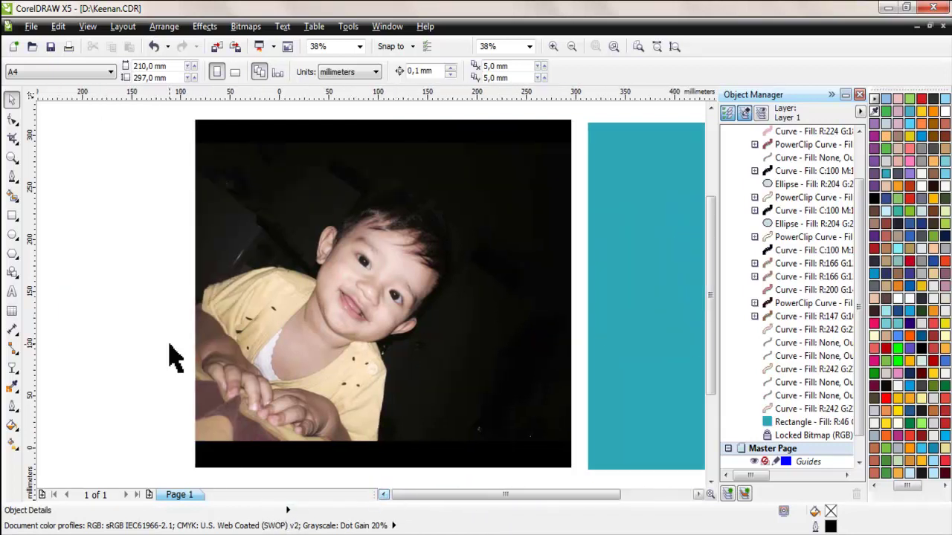
Zoom in on the neck and draw trial Bezier lines below the chin and along the collar
click(12, 157)
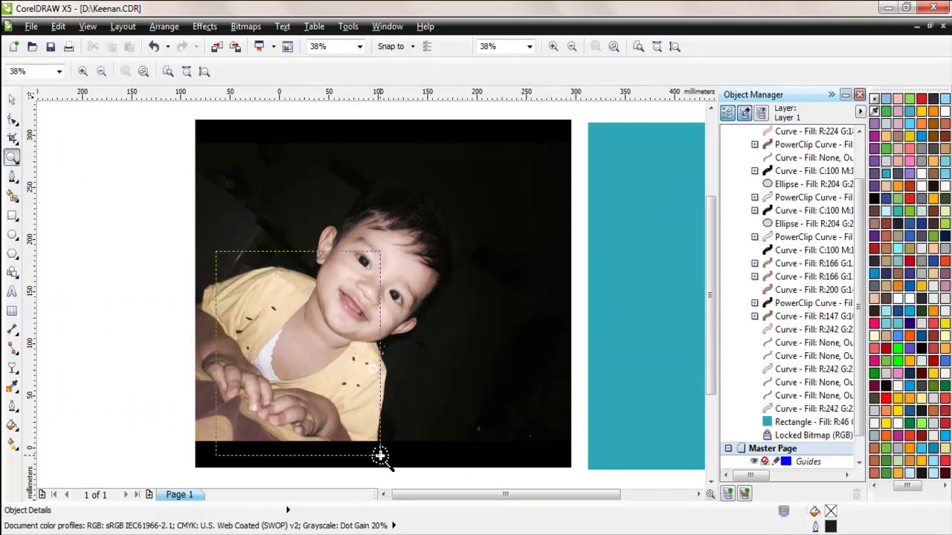
drag(301, 357, 379, 454)
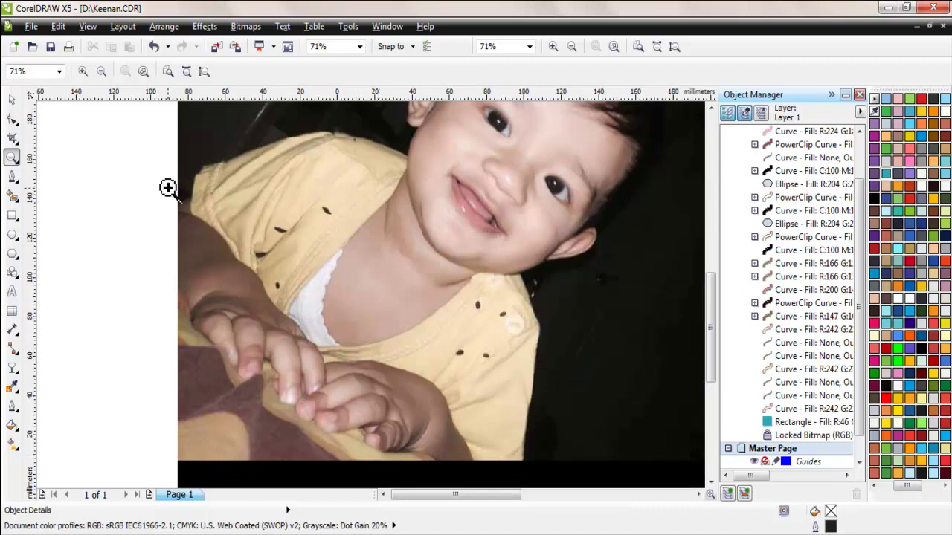
click(17, 176)
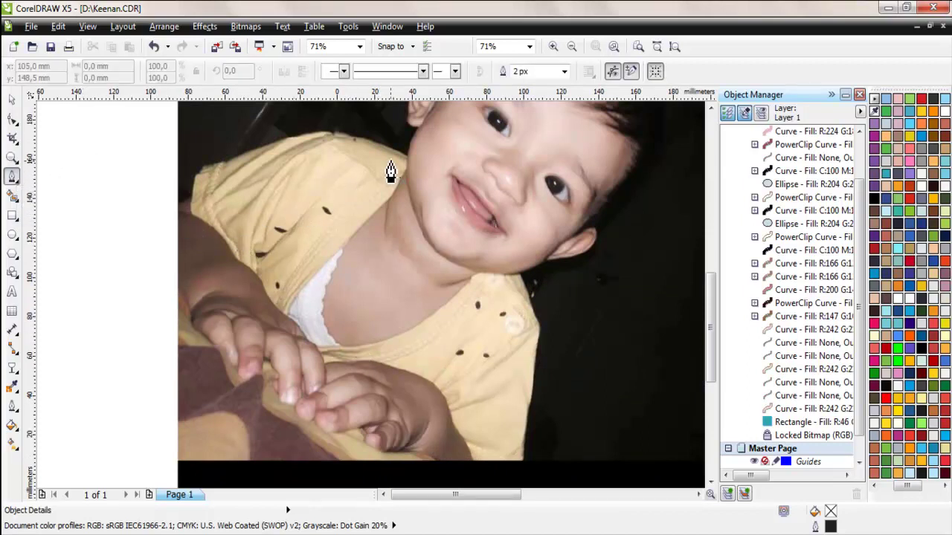
click(418, 149)
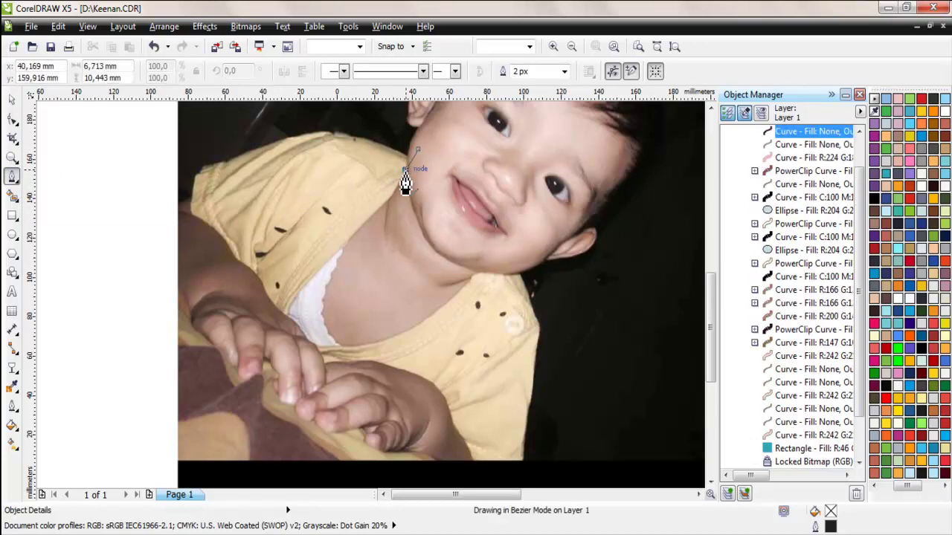
click(405, 169)
click(387, 203)
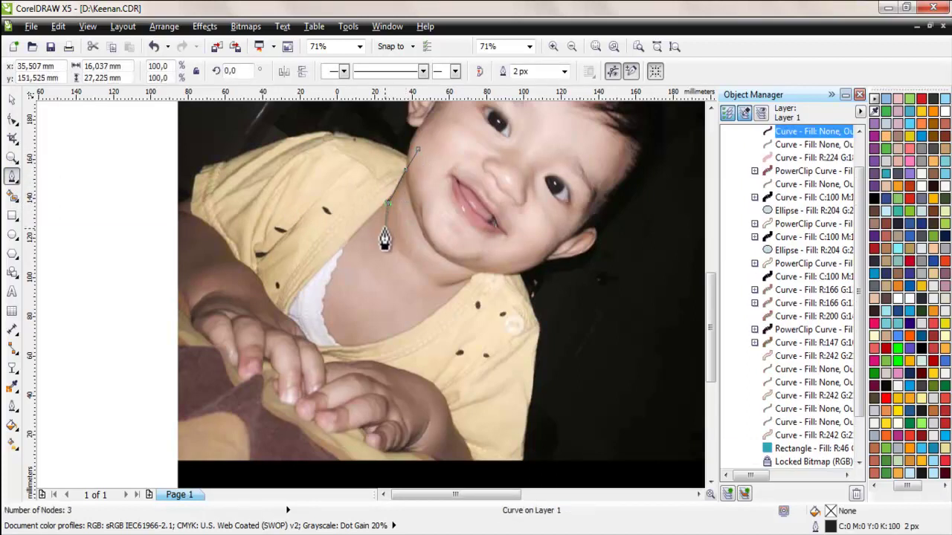
click(384, 229)
click(445, 285)
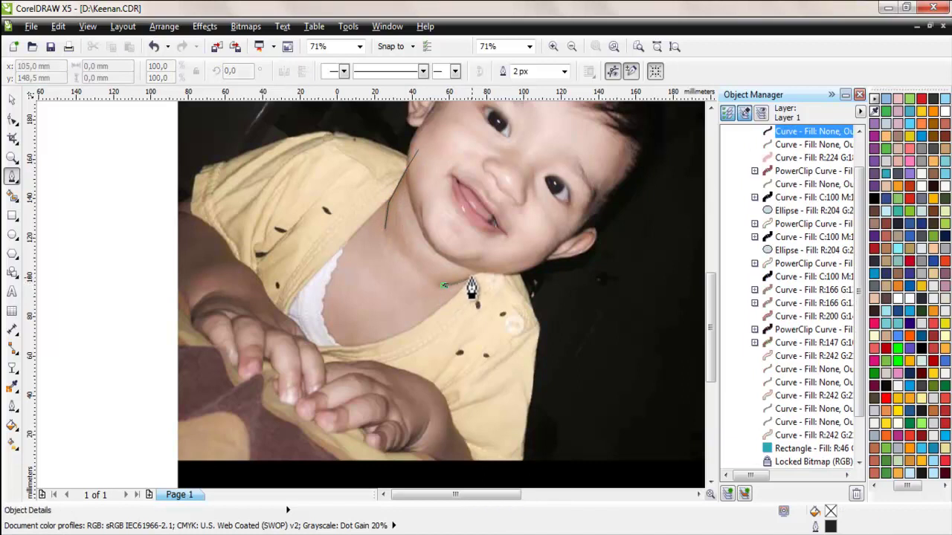
click(475, 279)
click(481, 284)
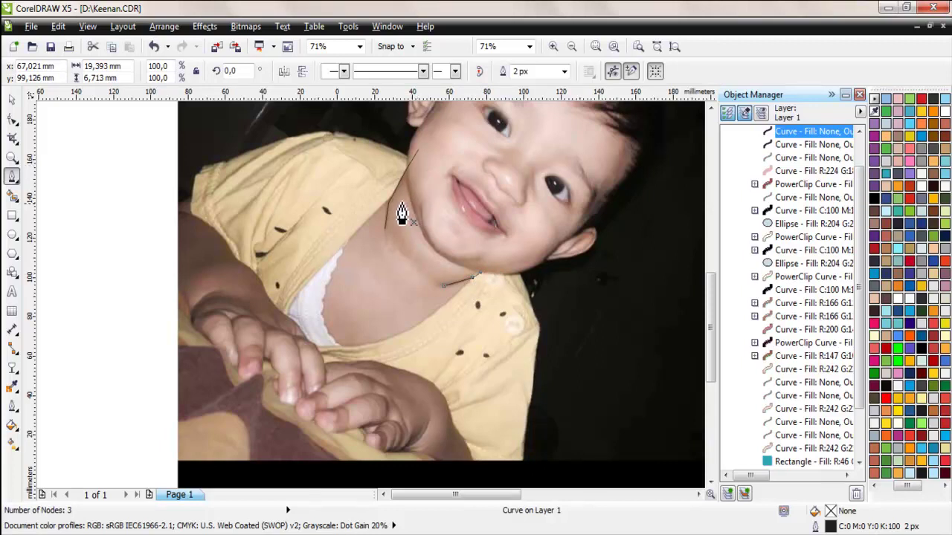
Trace a closed 8-node outline around the neck and upper chest, undoing a stray line
click(411, 159)
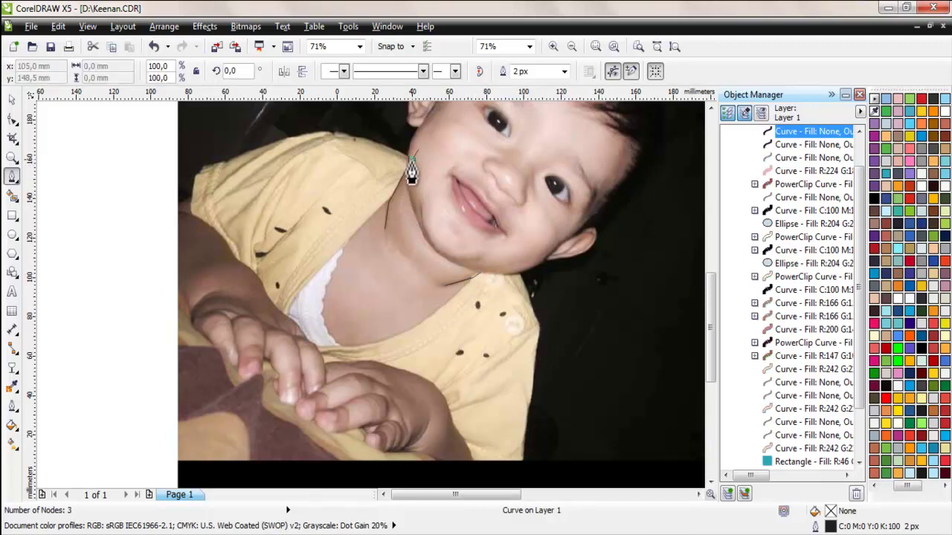
click(357, 214)
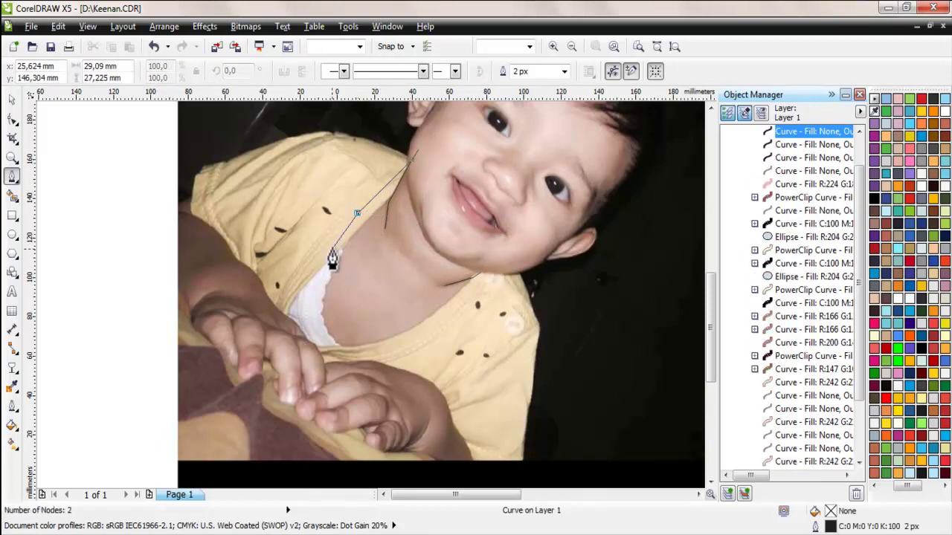
click(321, 266)
click(318, 338)
click(335, 349)
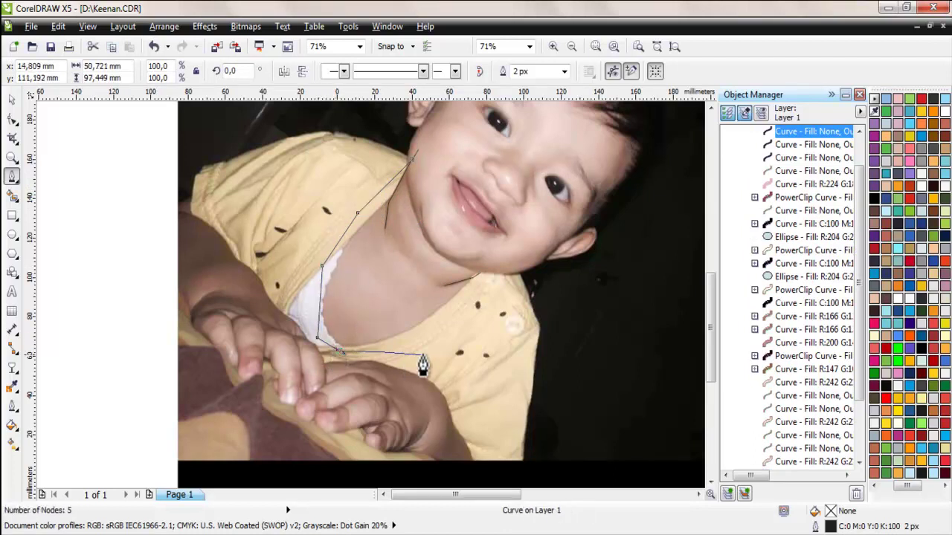
click(424, 353)
click(491, 284)
click(494, 260)
click(411, 158)
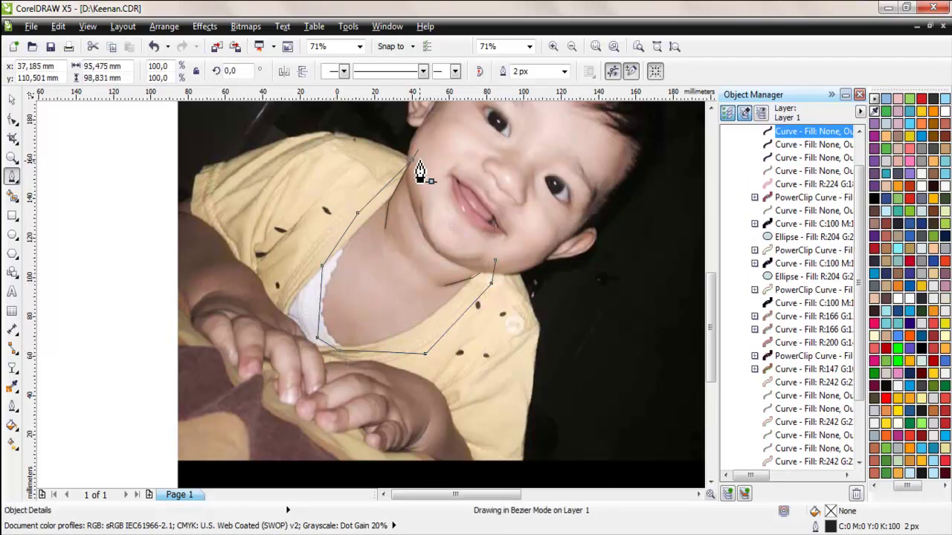
click(419, 149)
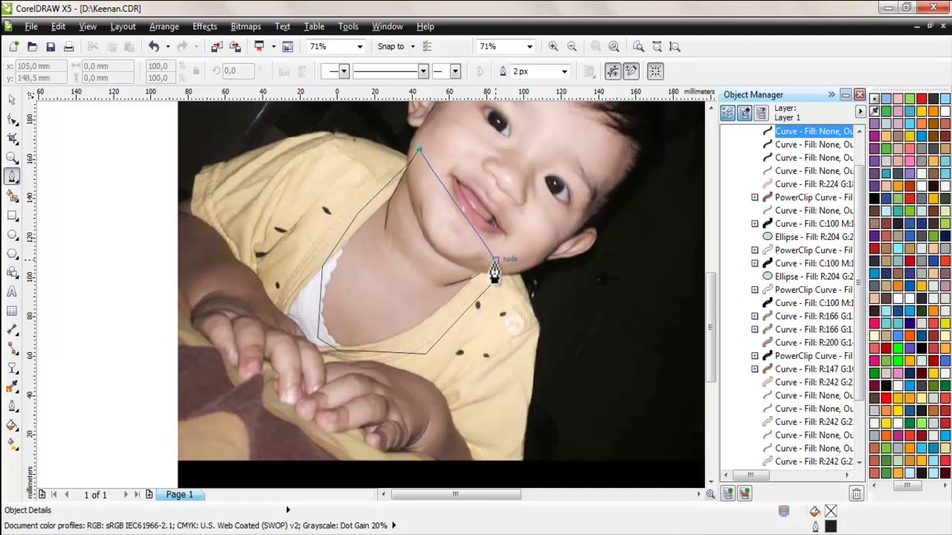
click(494, 260)
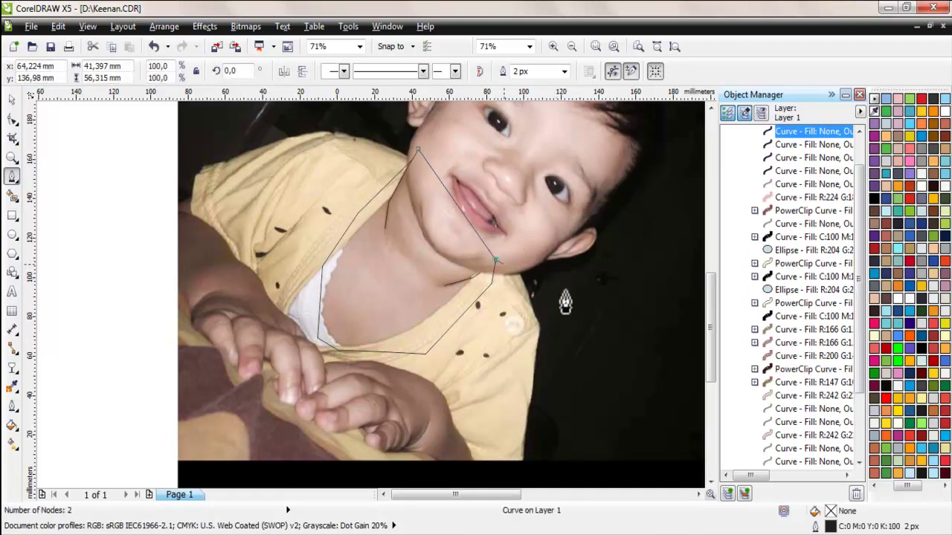
key(ctrl+z)
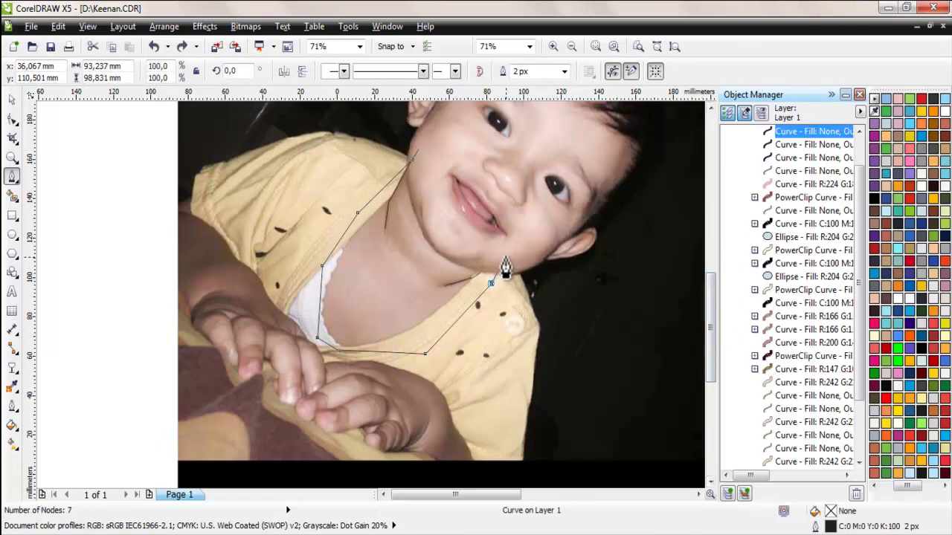
click(418, 158)
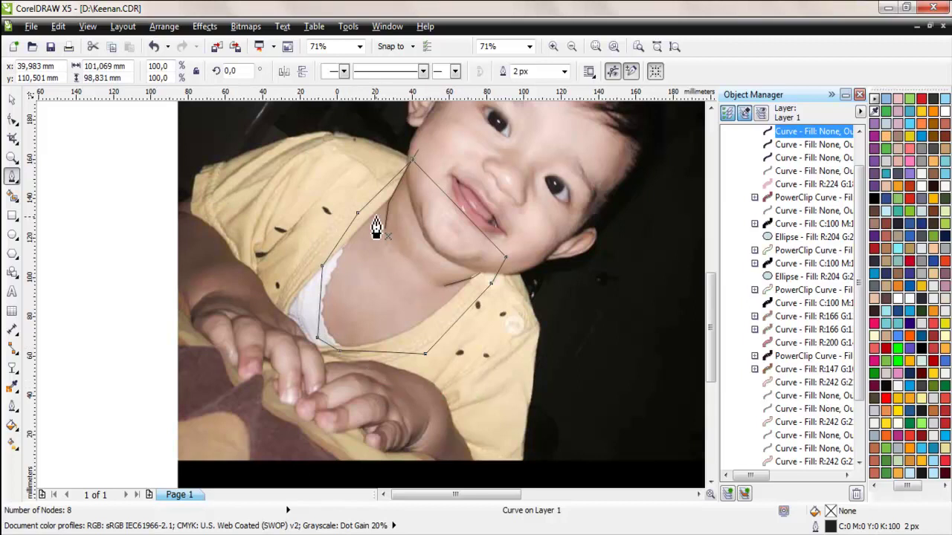
Bezier-trace a closed curve around the shirt edge and arm
key(Escape)
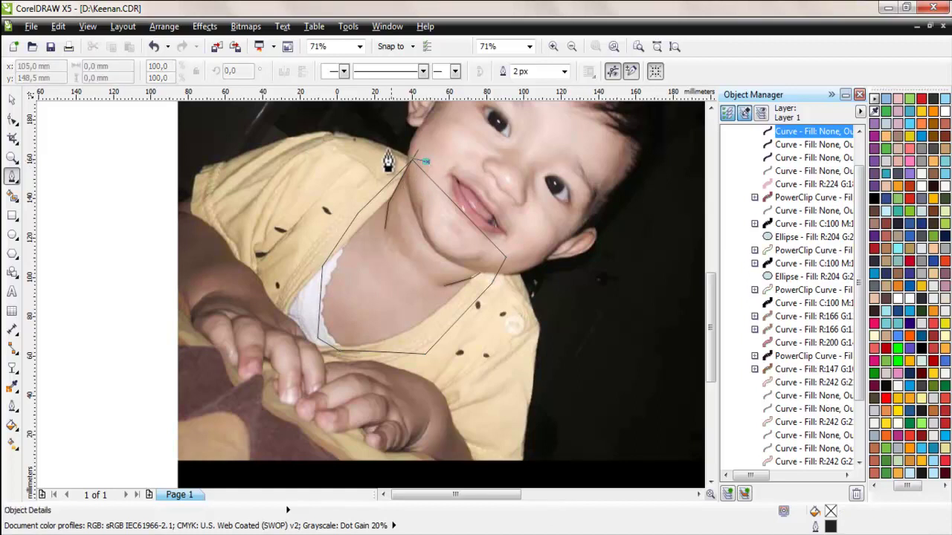
click(363, 138)
click(316, 134)
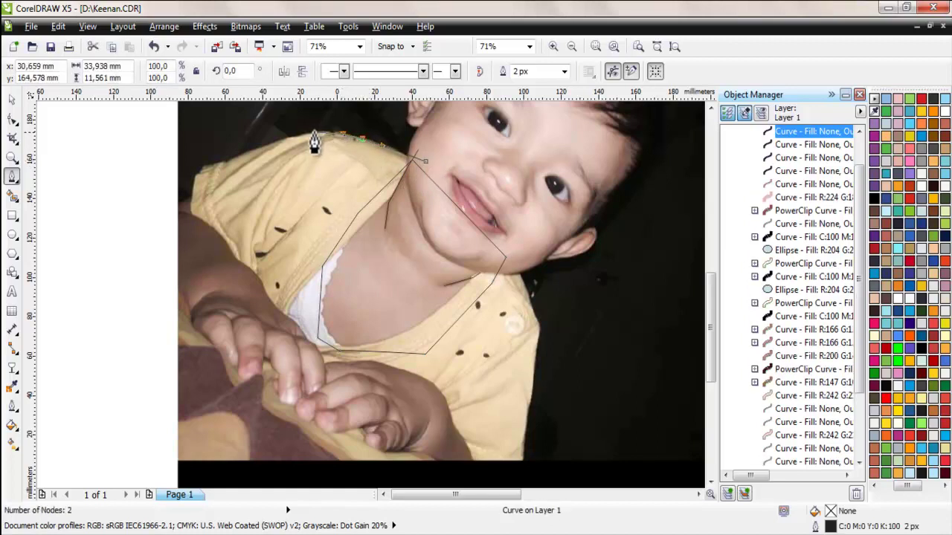
click(255, 152)
click(213, 164)
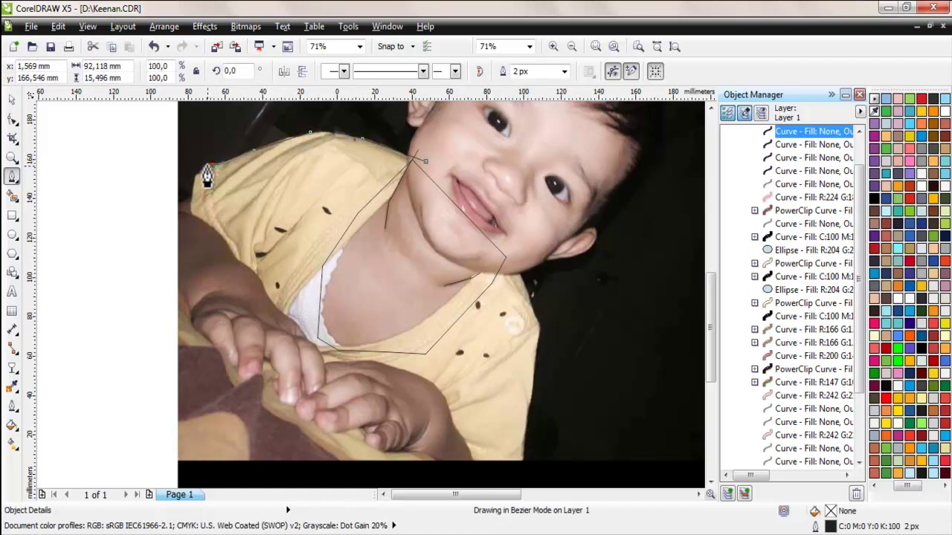
click(192, 177)
click(192, 206)
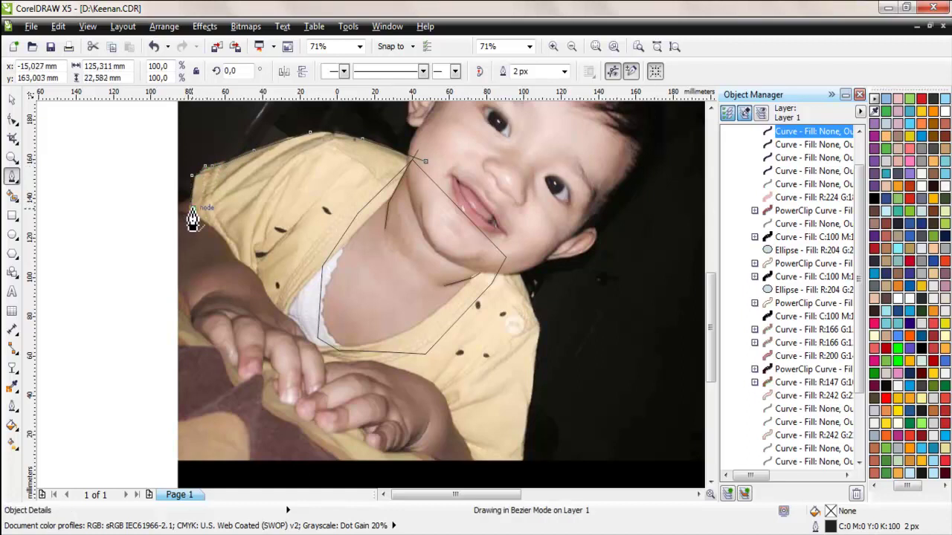
click(192, 216)
click(295, 368)
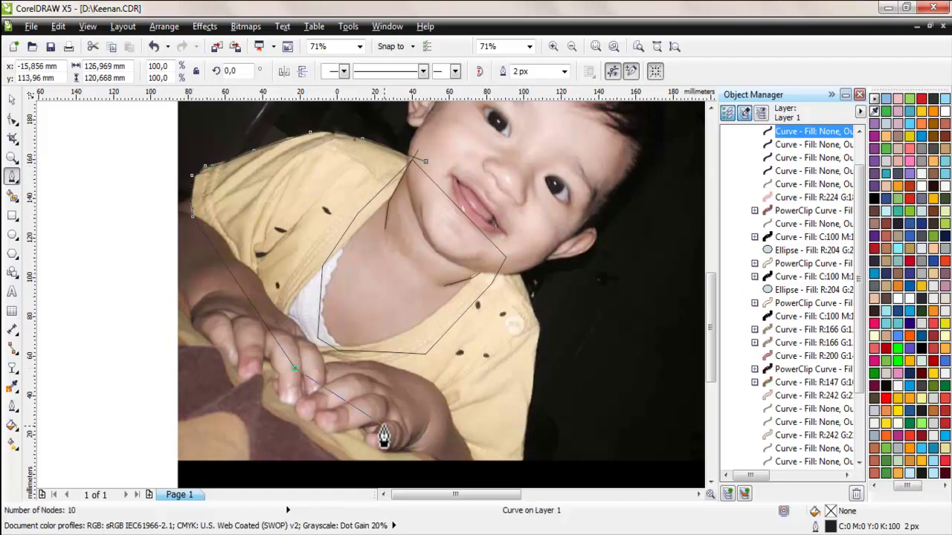
click(441, 460)
click(524, 464)
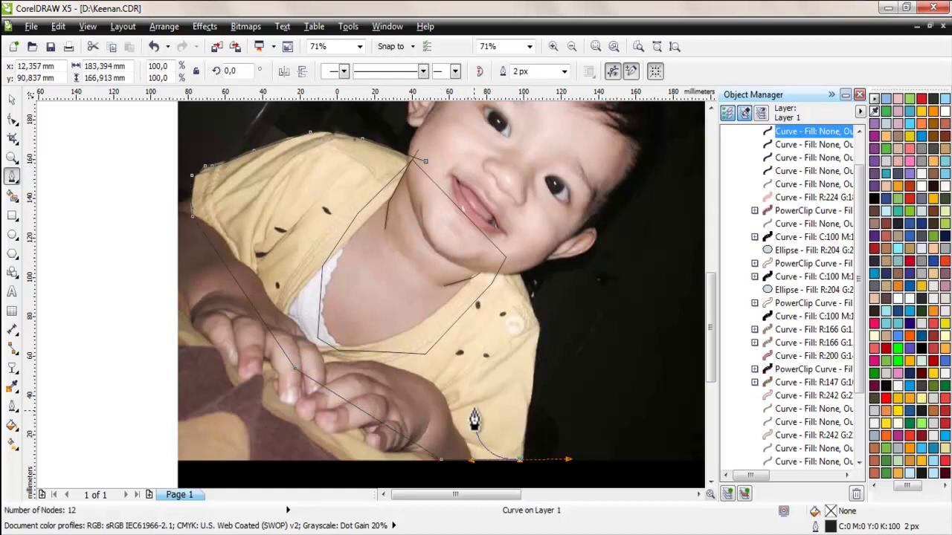
click(527, 414)
click(530, 395)
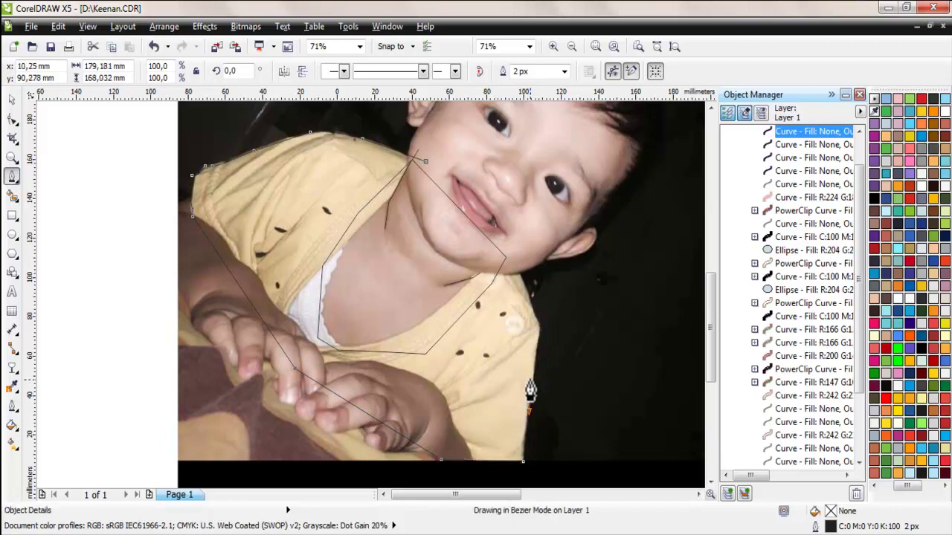
mouse_move(536, 344)
mouse_down()
mouse_move(541, 325)
mouse_move(520, 312)
mouse_up()
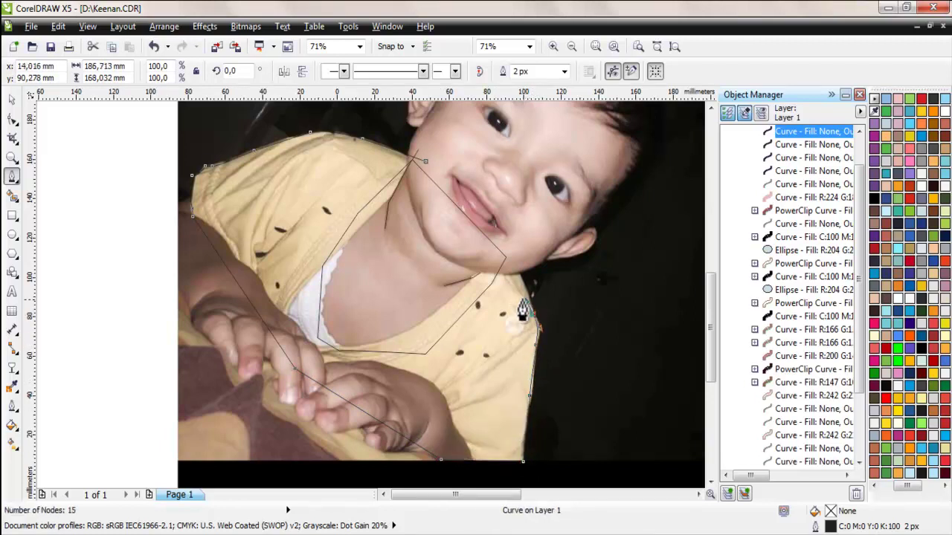
drag(517, 259, 468, 228)
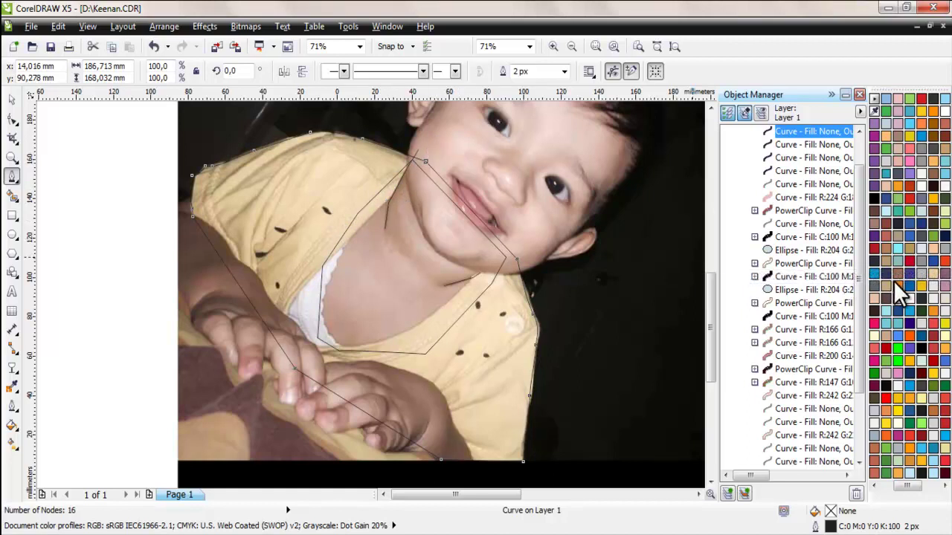
Give the shirt curve a 16 px orange outline (C5 M58 Y100 K0)
right_click(898, 286)
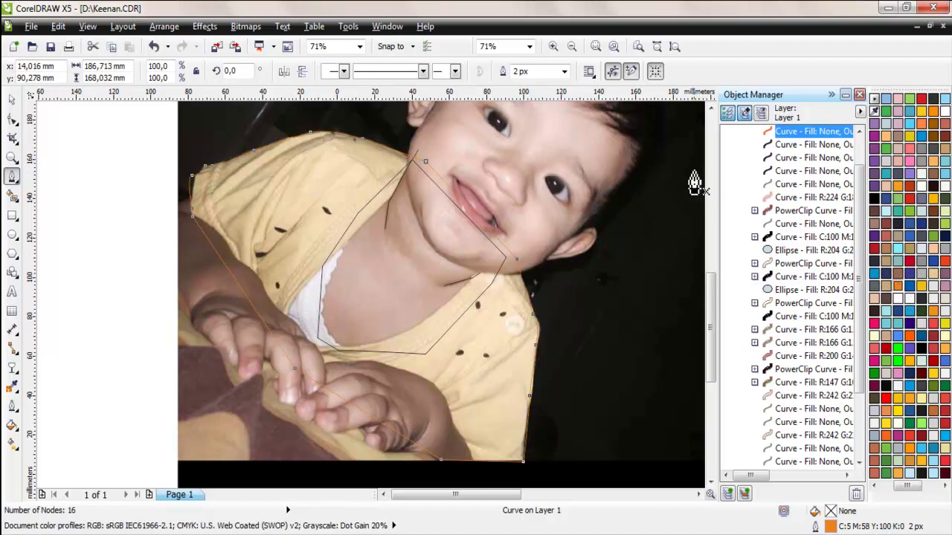
click(565, 71)
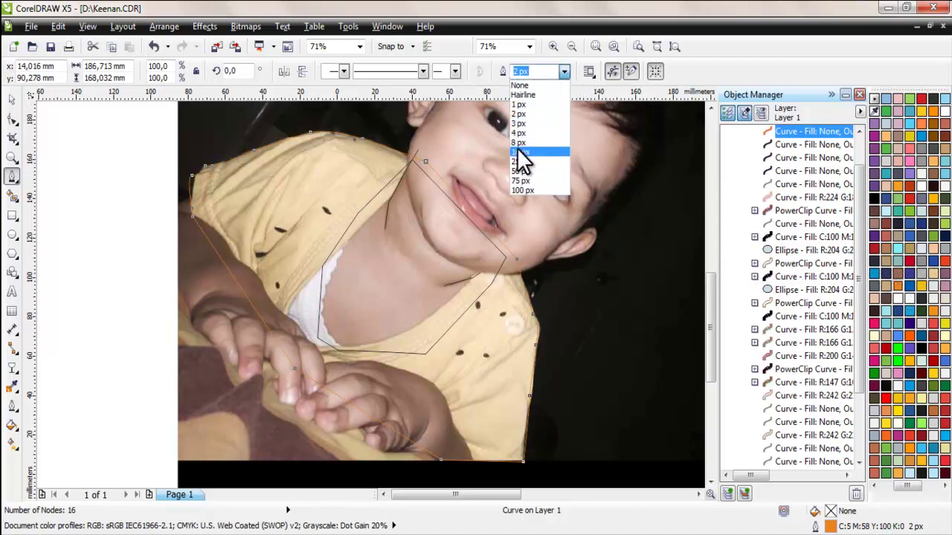
click(524, 153)
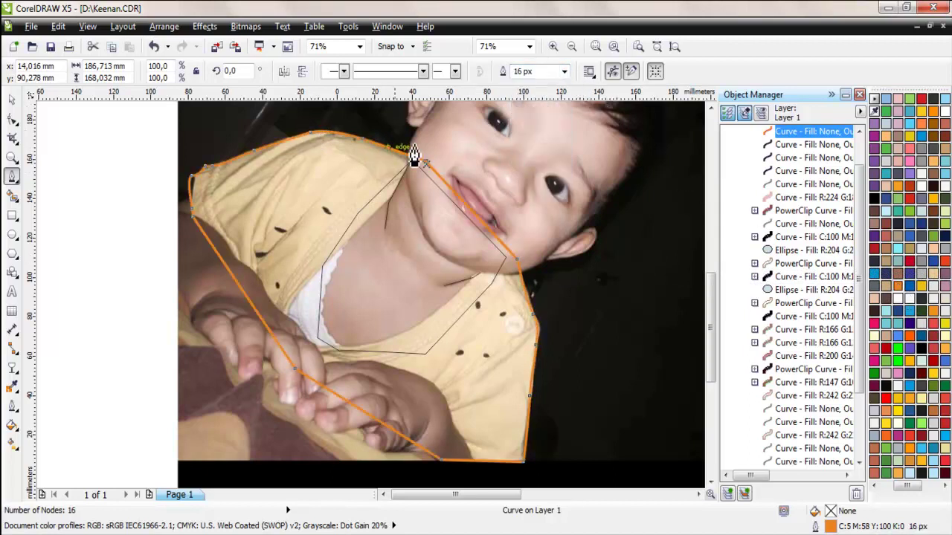
key(Escape)
key(Escape)
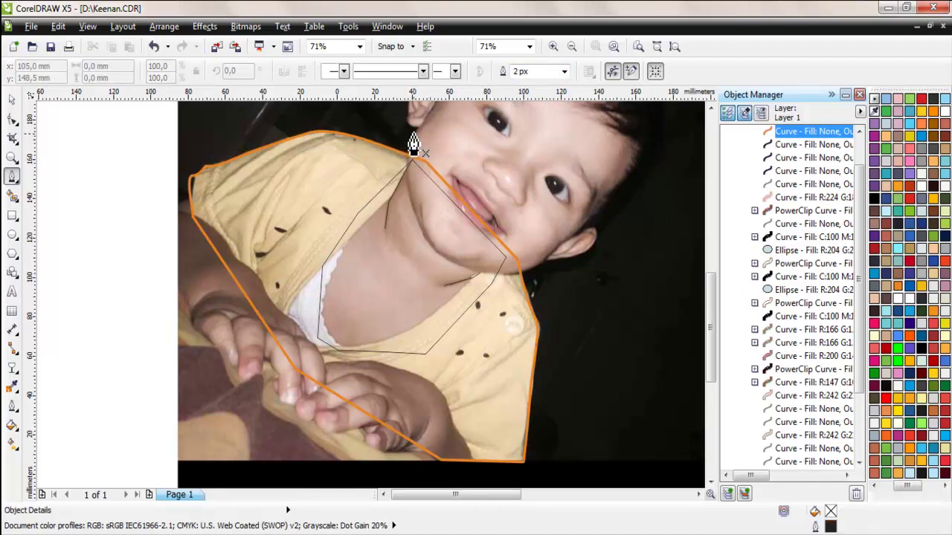
Bezier-trace a curve over the neck from the chin along the neckline and back up
drag(420, 145, 361, 235)
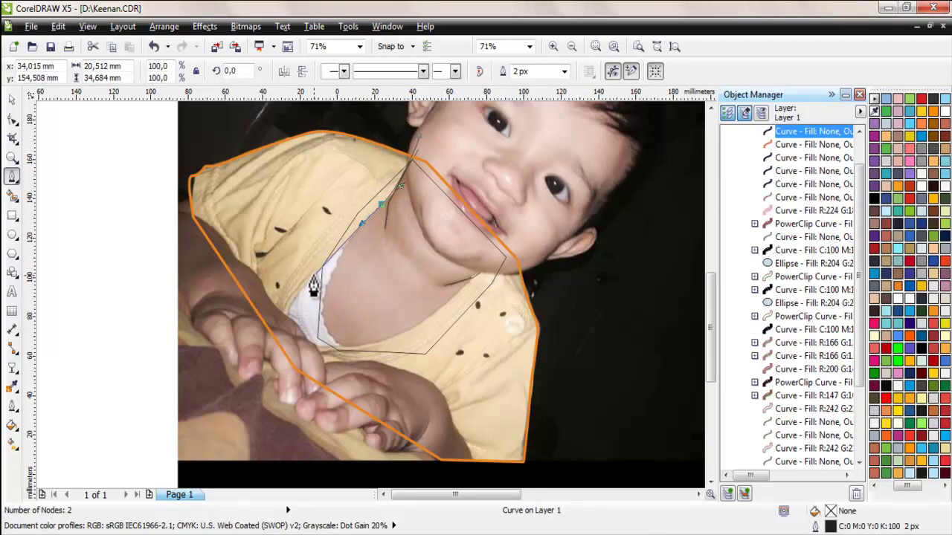
click(290, 303)
click(280, 321)
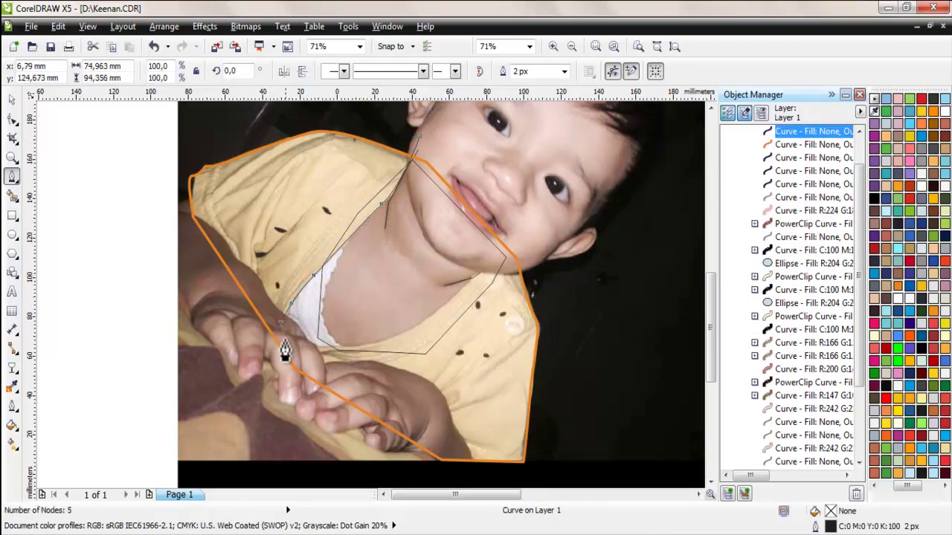
click(294, 353)
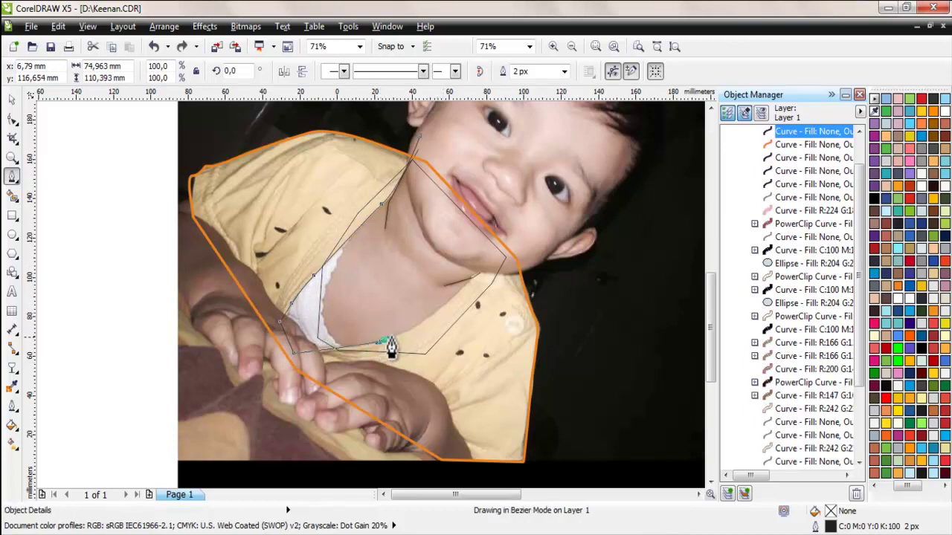
click(384, 340)
drag(440, 310, 452, 300)
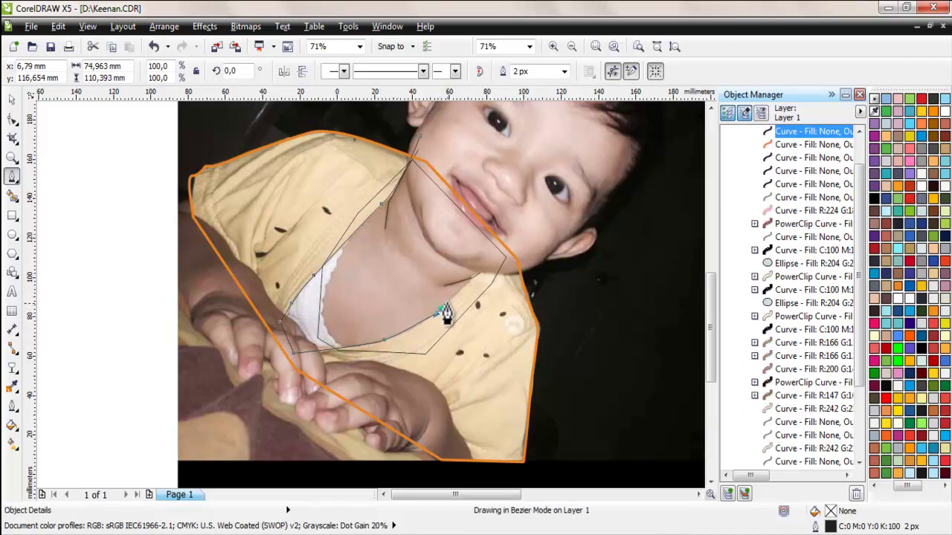
click(507, 244)
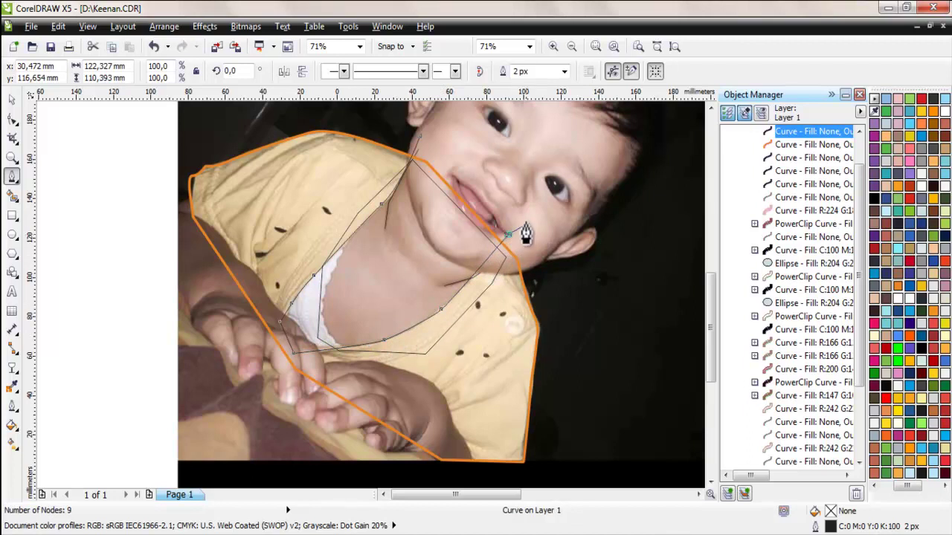
drag(525, 222, 424, 148)
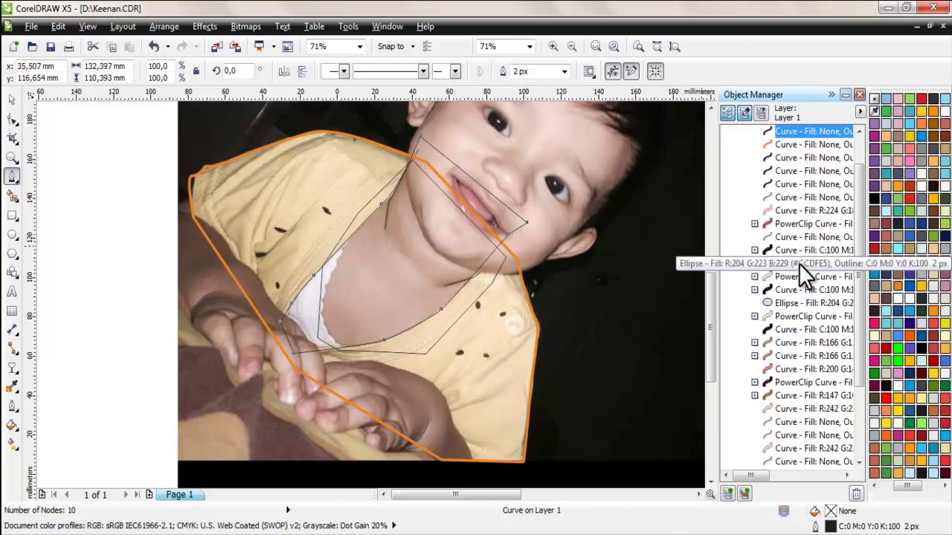
Give the neck curve a 16 px peach outline, then select the thin black neck outline
click(946, 484)
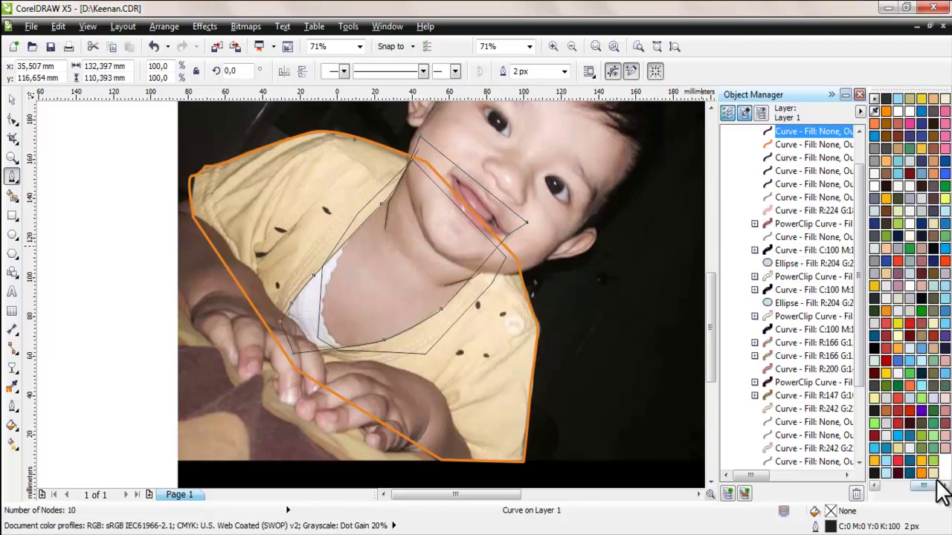
right_click(944, 410)
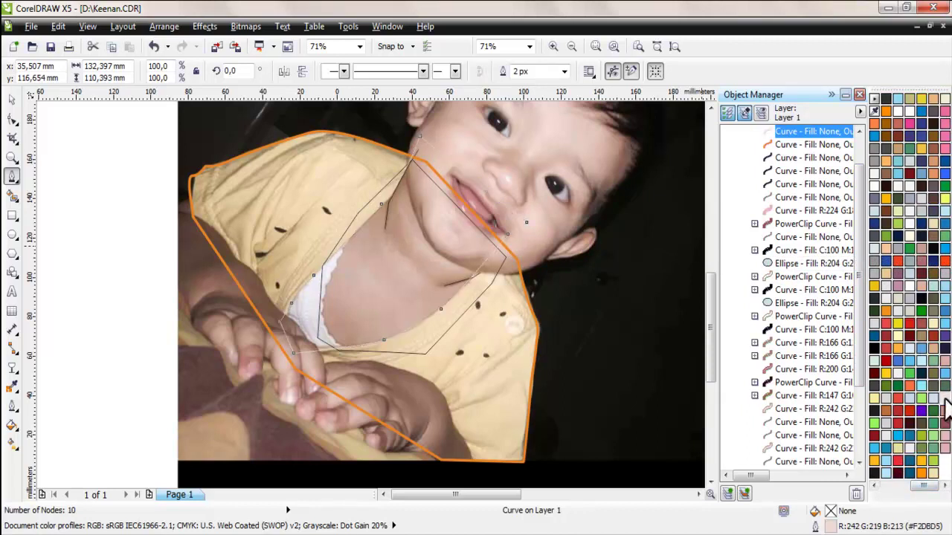
click(564, 71)
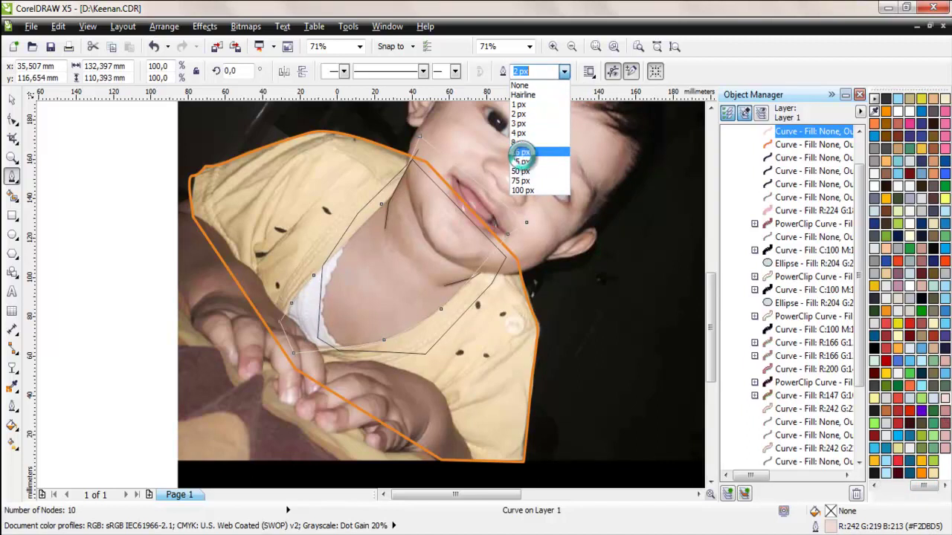
click(521, 161)
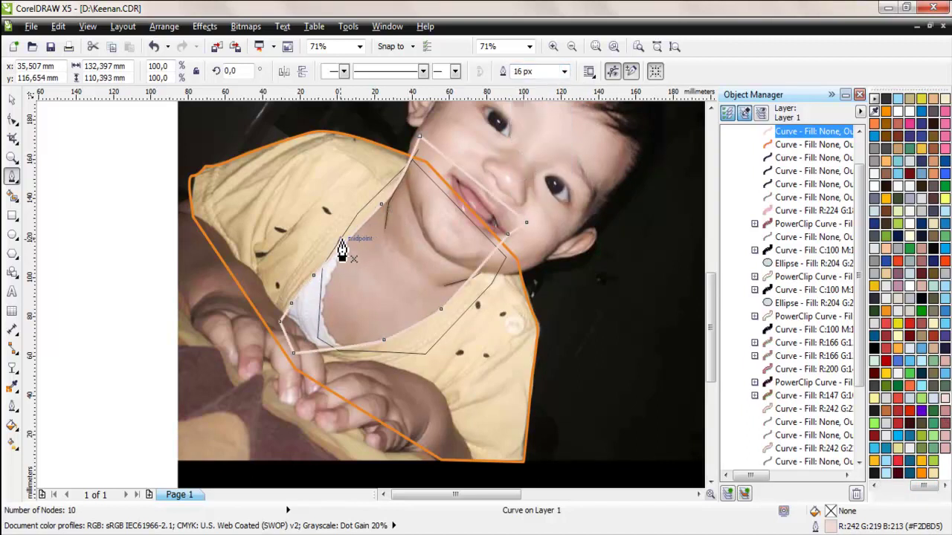
click(13, 101)
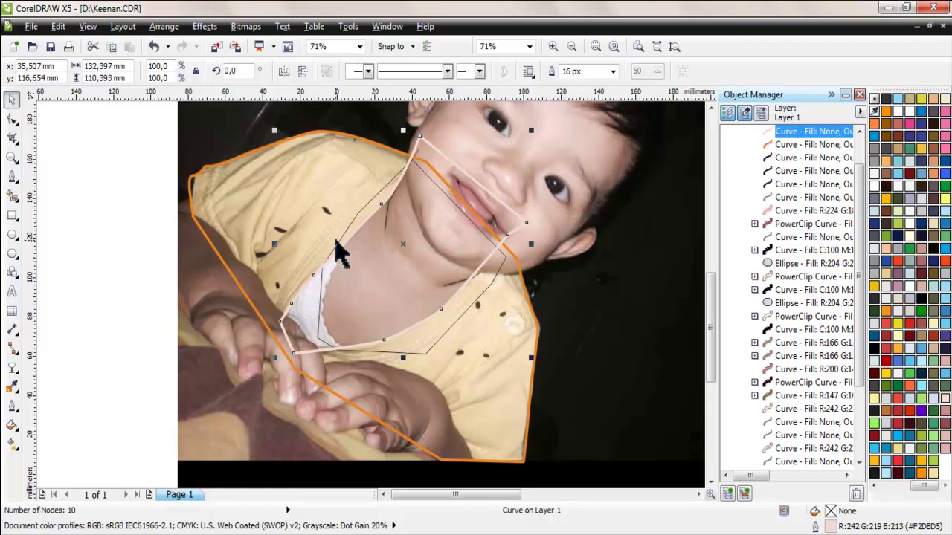
click(436, 344)
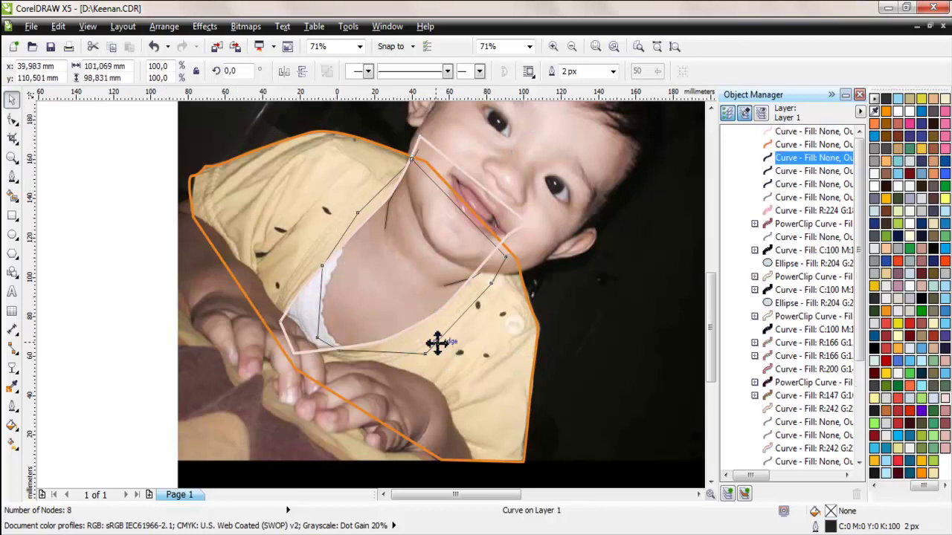
Delete the thin black neck outline and zoom into the baby's chest
key(Delete)
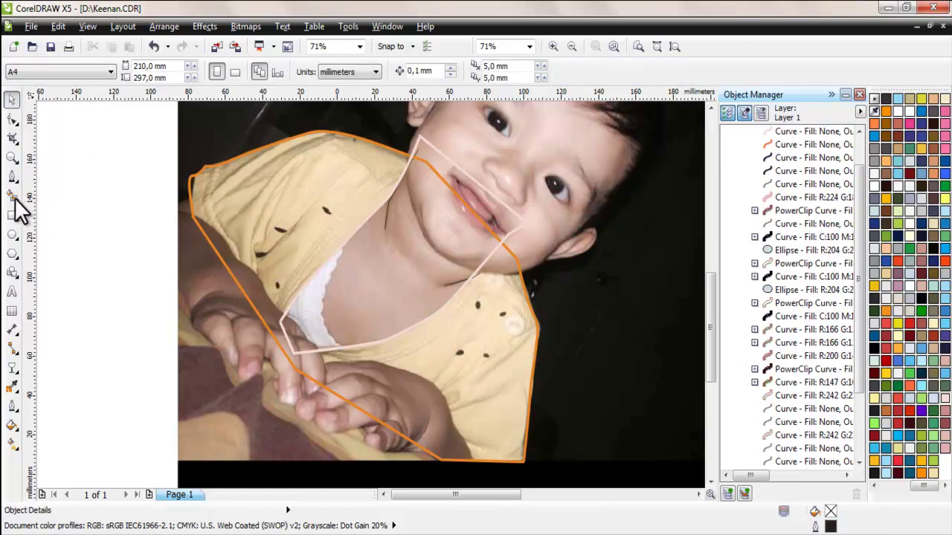
click(12, 177)
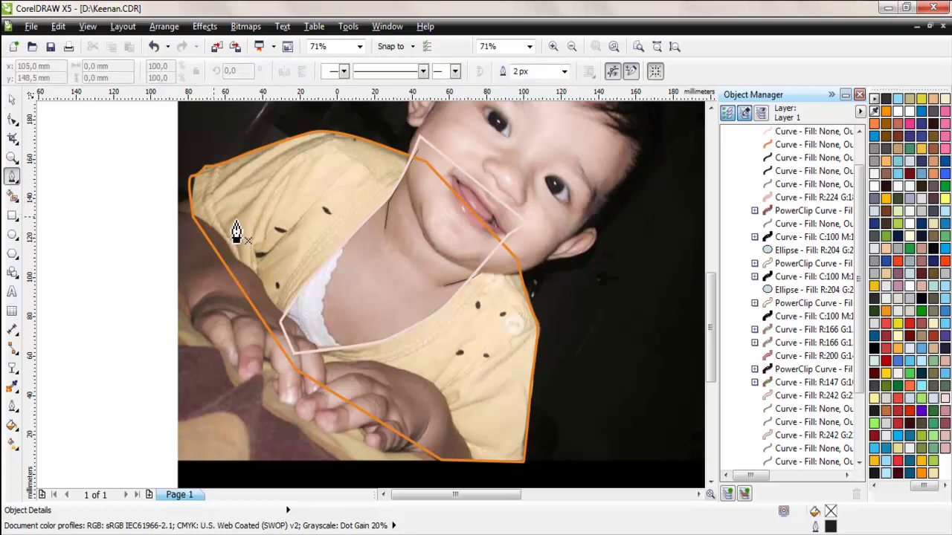
click(347, 201)
click(329, 340)
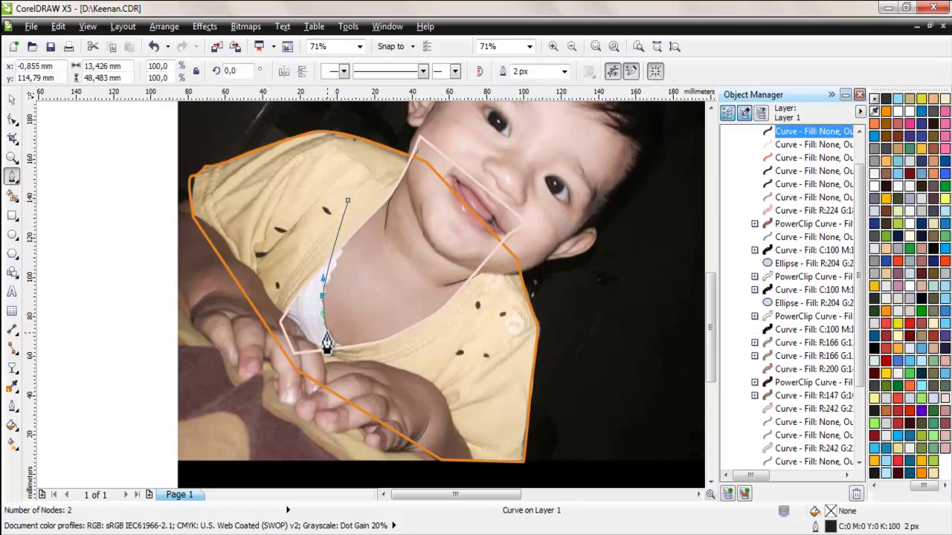
key(ctrl+z)
click(12, 156)
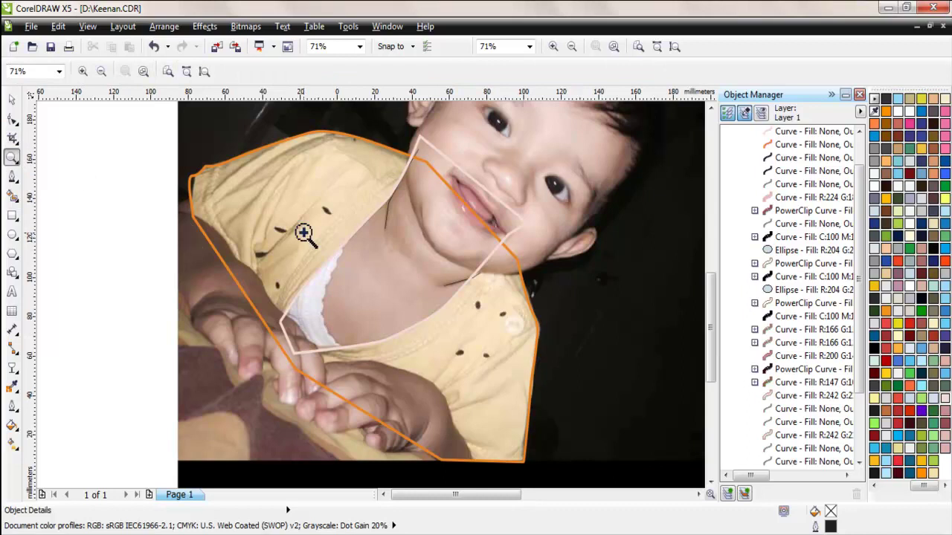
drag(305, 235, 360, 366)
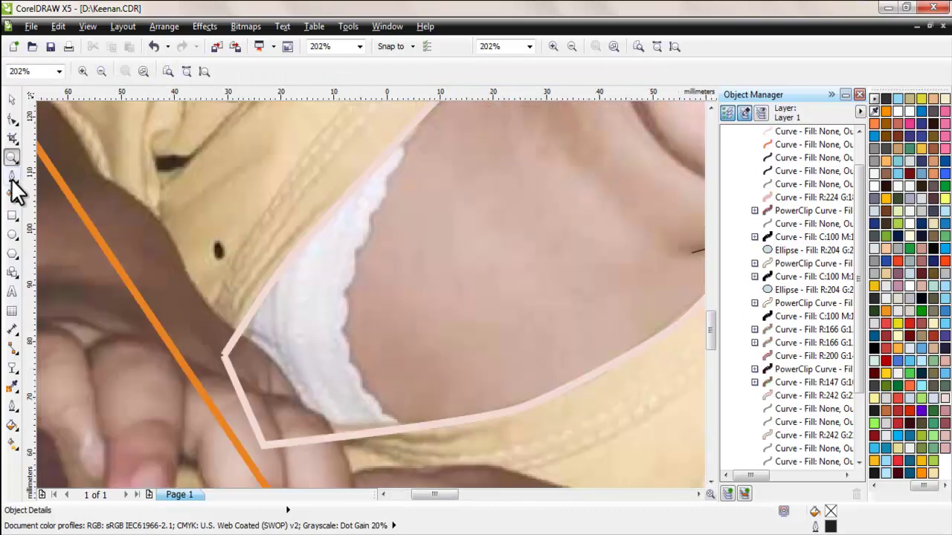
Freehand-trace a closed outline around the white undershirt's lace collar
click(12, 177)
click(56, 191)
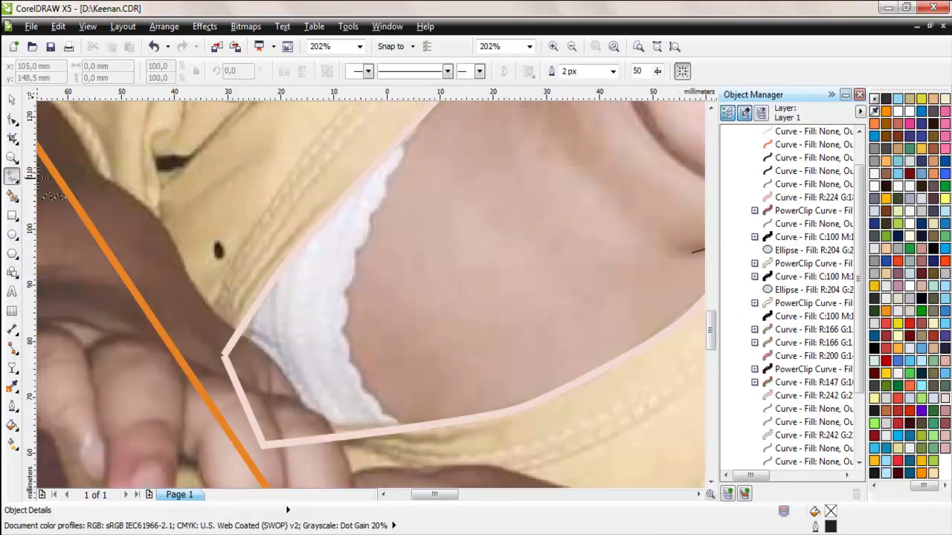
drag(404, 118, 350, 217)
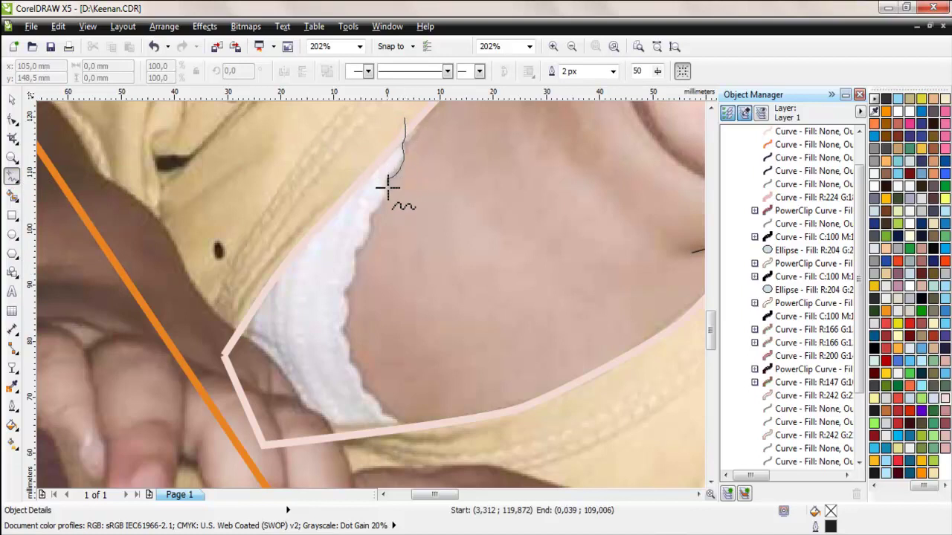
key(ctrl+z)
drag(409, 112, 385, 206)
key(ctrl+z)
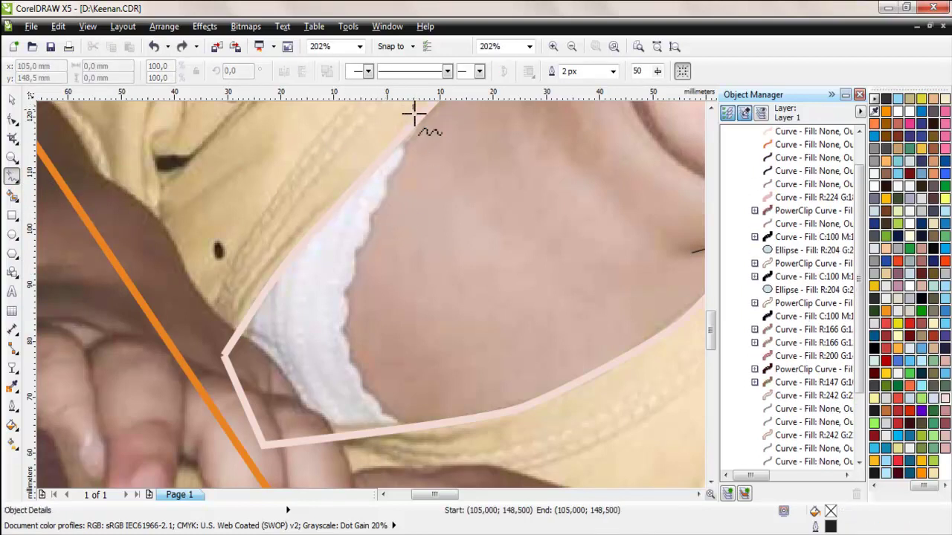
mouse_move(414, 112)
mouse_down()
mouse_move(346, 285)
mouse_move(345, 325)
mouse_move(351, 360)
mouse_move(414, 425)
mouse_move(255, 471)
mouse_move(207, 343)
mouse_move(329, 154)
mouse_move(413, 105)
mouse_up()
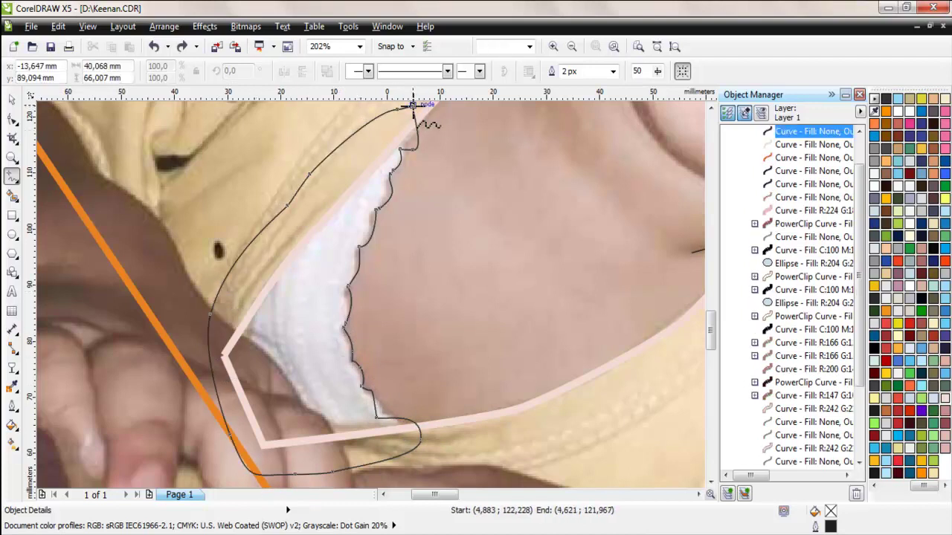
click(572, 45)
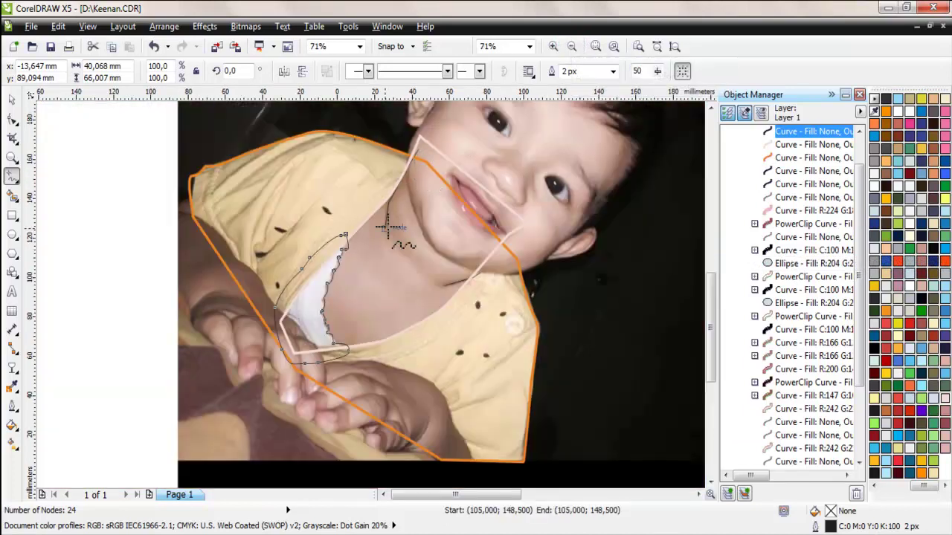
Select the shirt curve and fill it solid orange (C0 M35 Y85 K0)
click(11, 98)
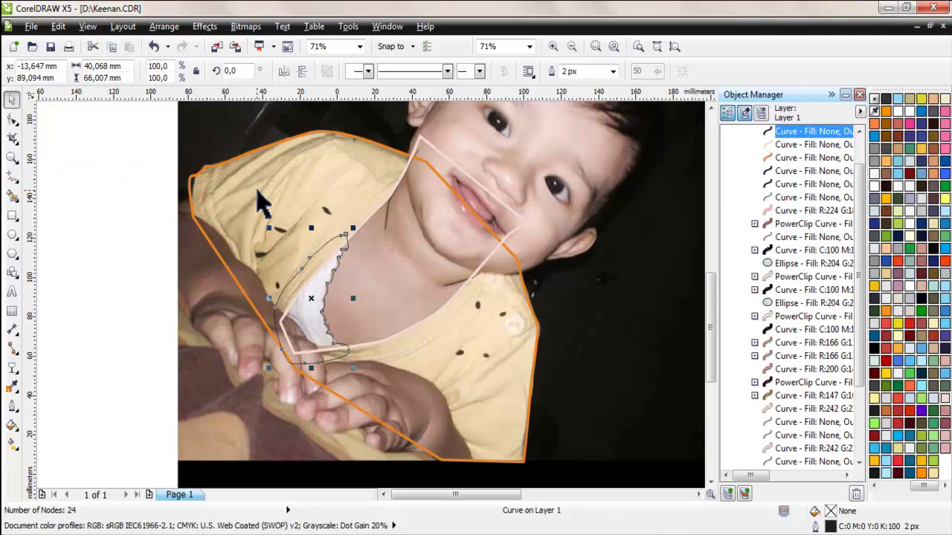
click(344, 195)
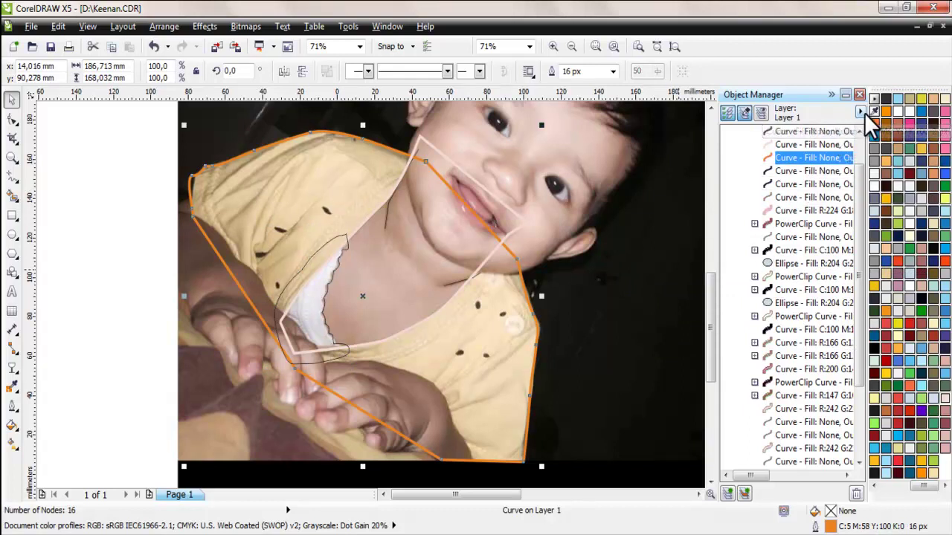
drag(785, 159, 766, 162)
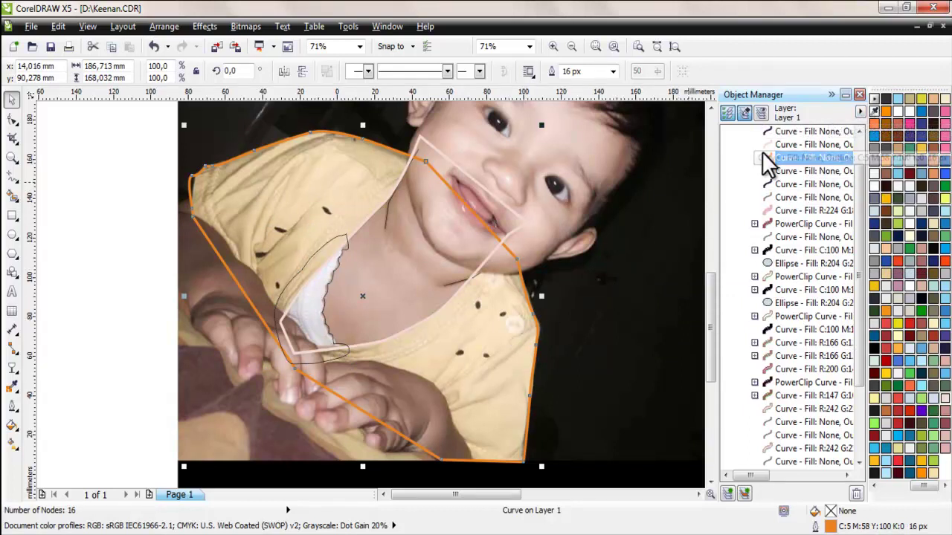
click(873, 111)
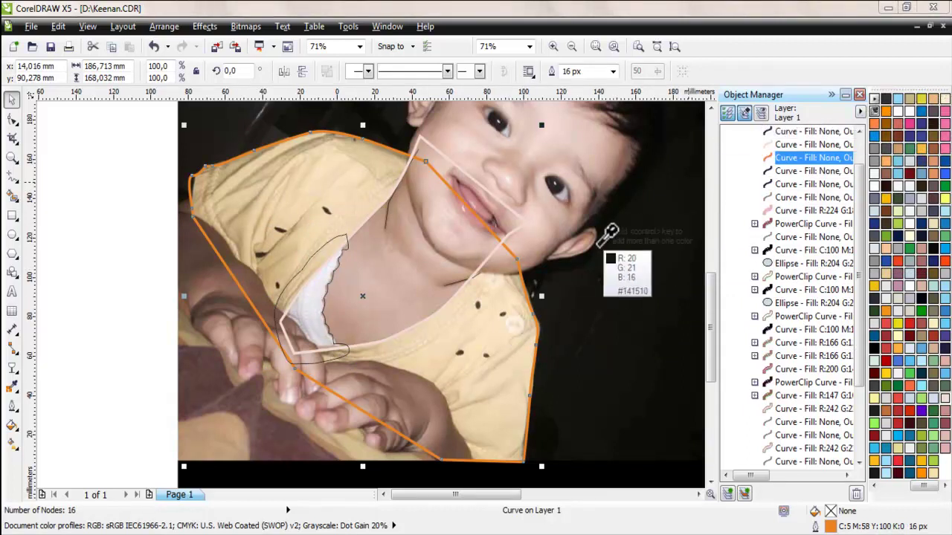
click(468, 316)
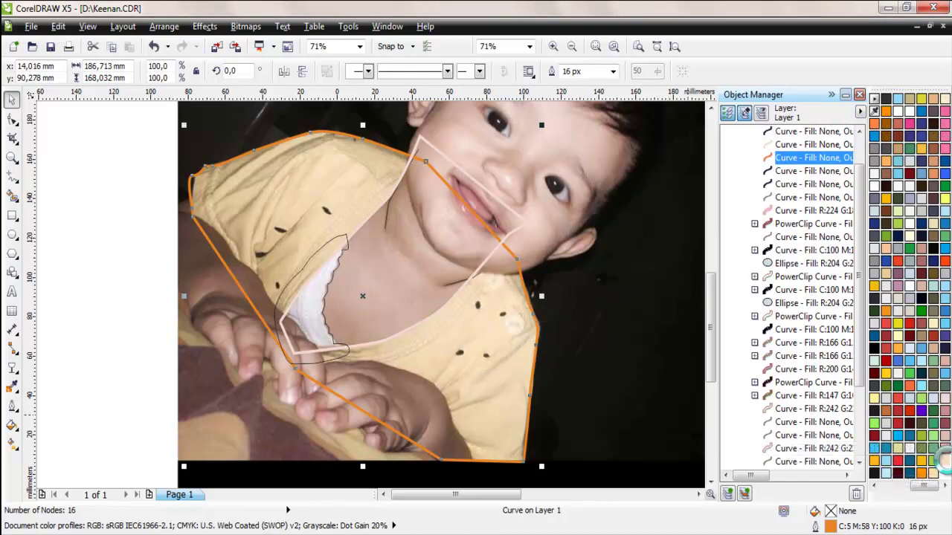
click(943, 461)
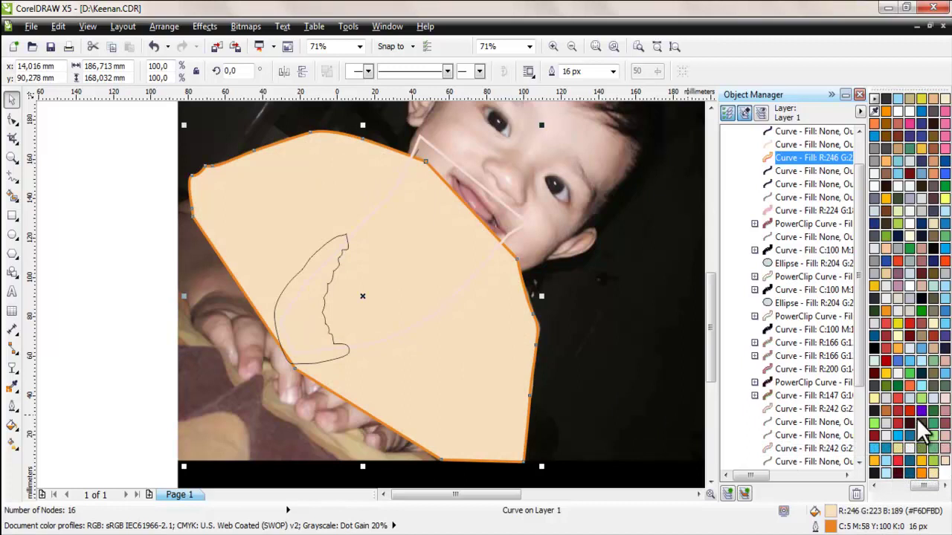
click(900, 356)
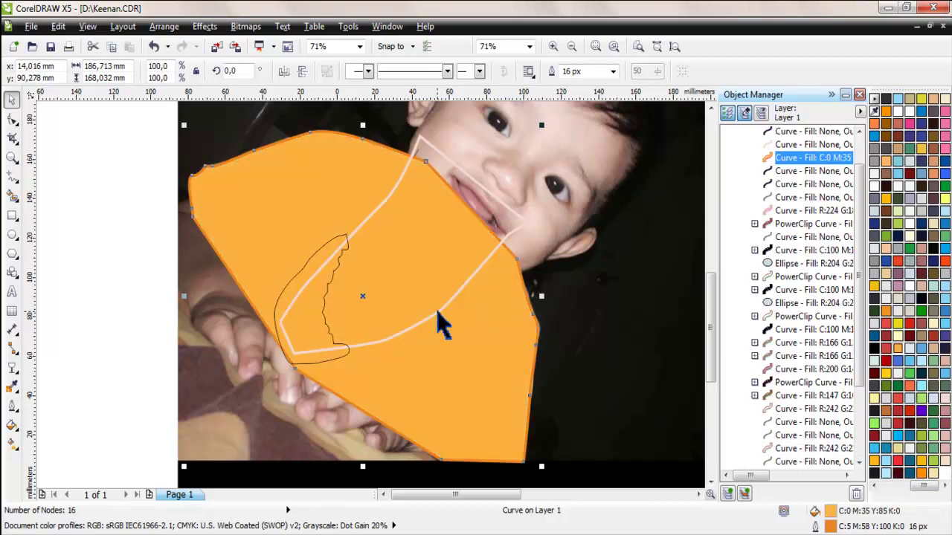
Fill the neck pale pink and give the undershirt a pure white fill and outline
click(409, 279)
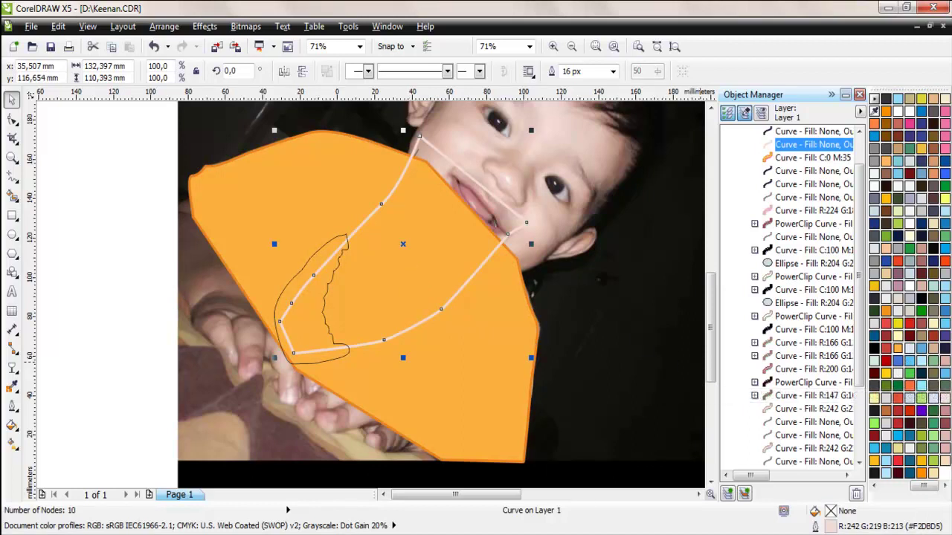
click(945, 409)
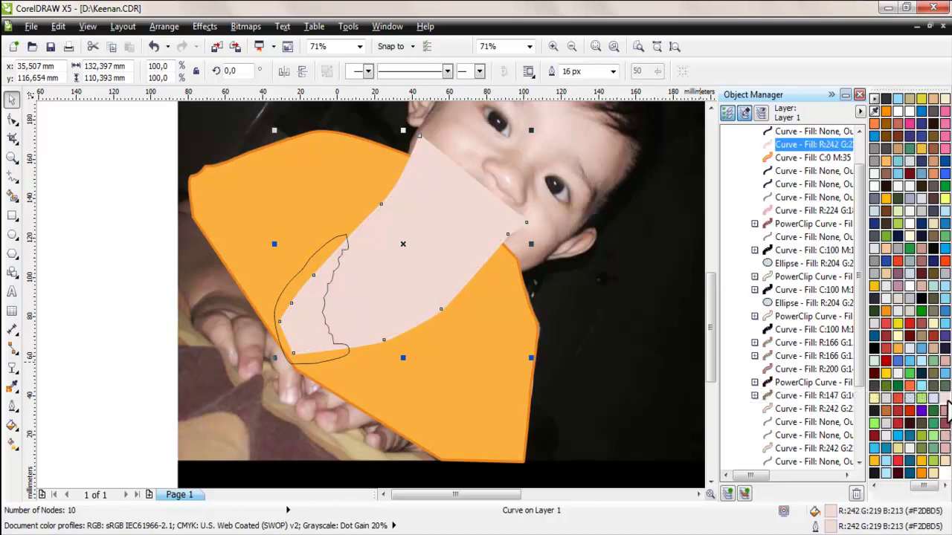
click(327, 362)
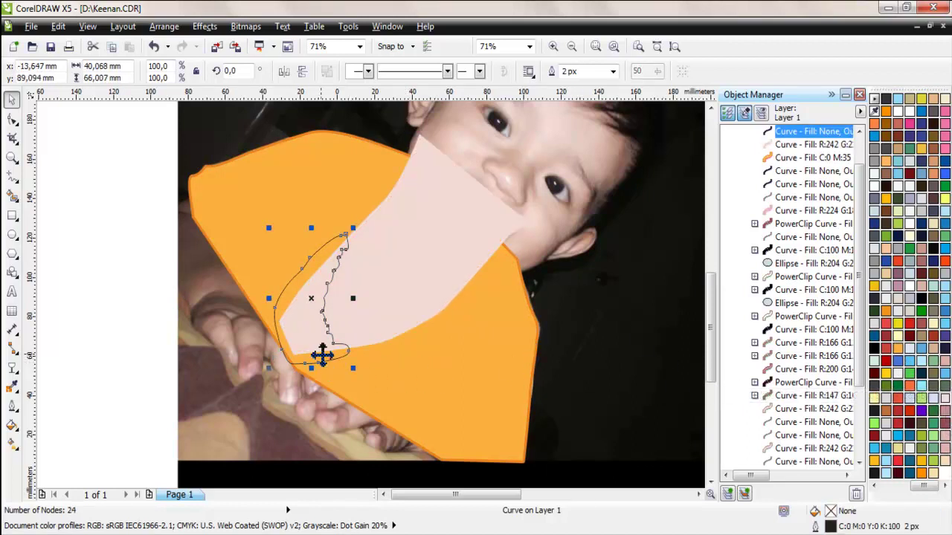
click(875, 187)
right_click(874, 188)
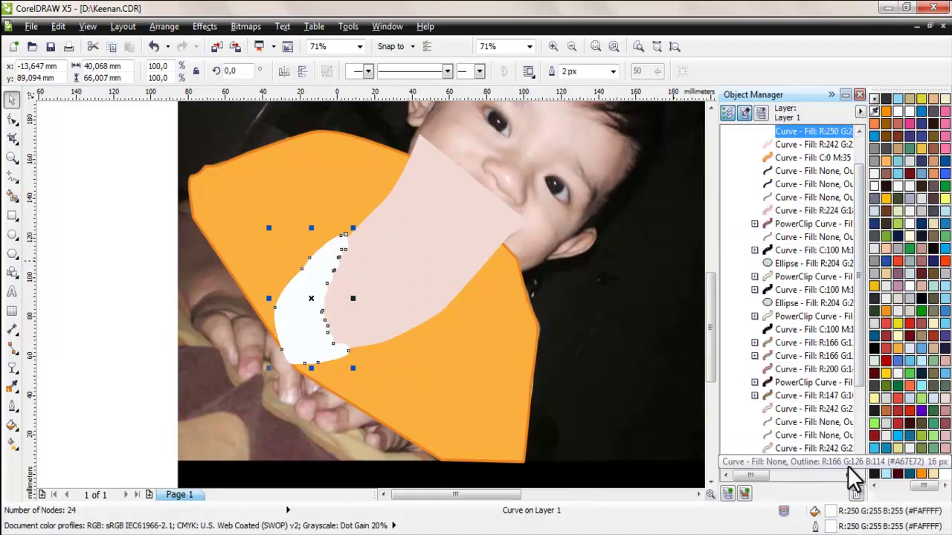
click(874, 481)
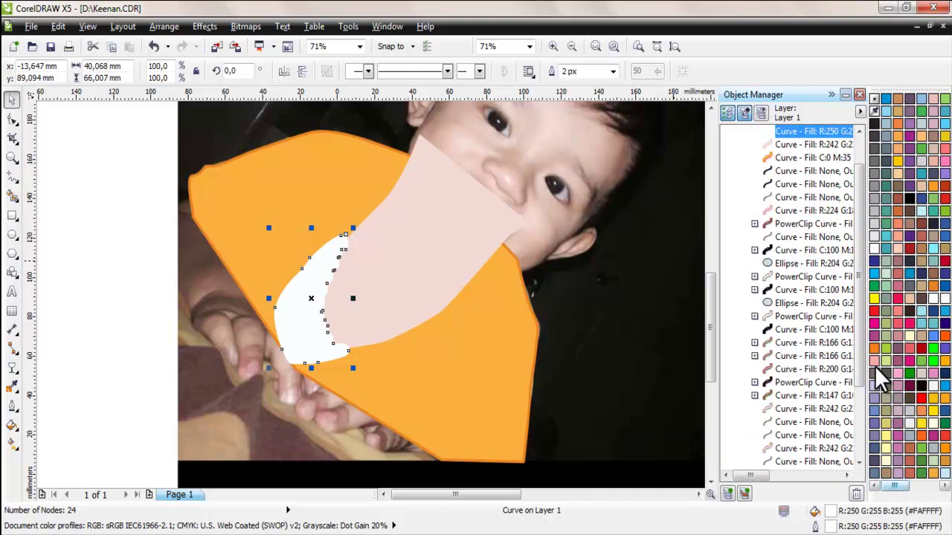
click(875, 249)
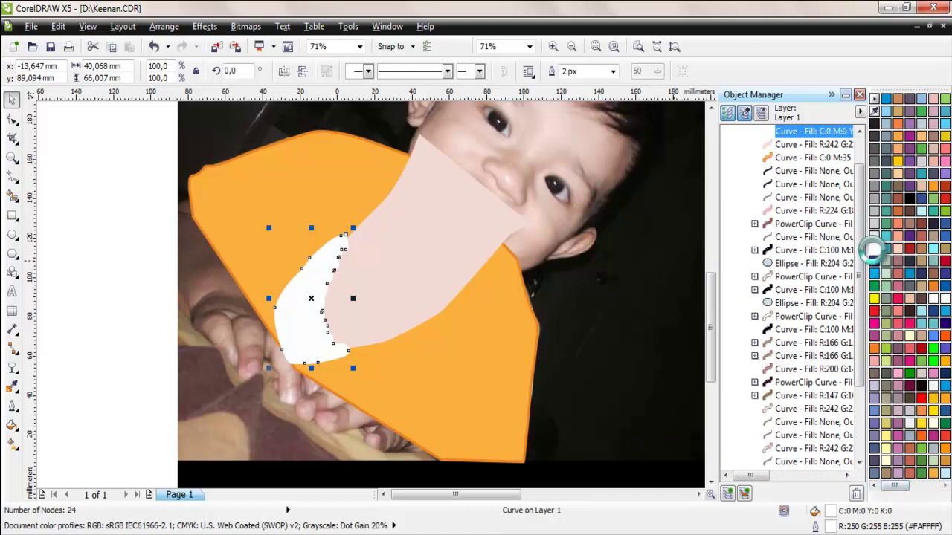
right_click(874, 250)
PowerClip the white undershirt inside the pink neck shape
click(208, 28)
mouse_move(230, 232)
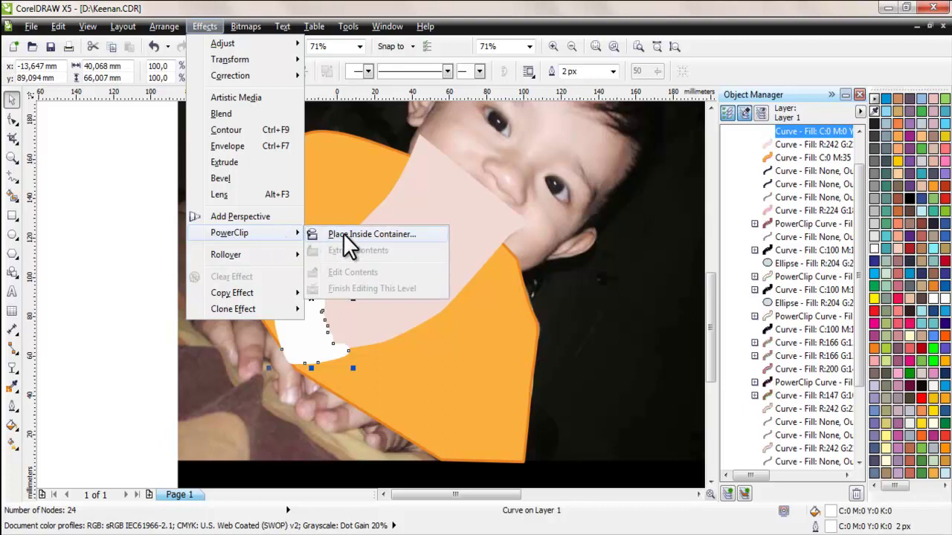
click(343, 233)
click(405, 235)
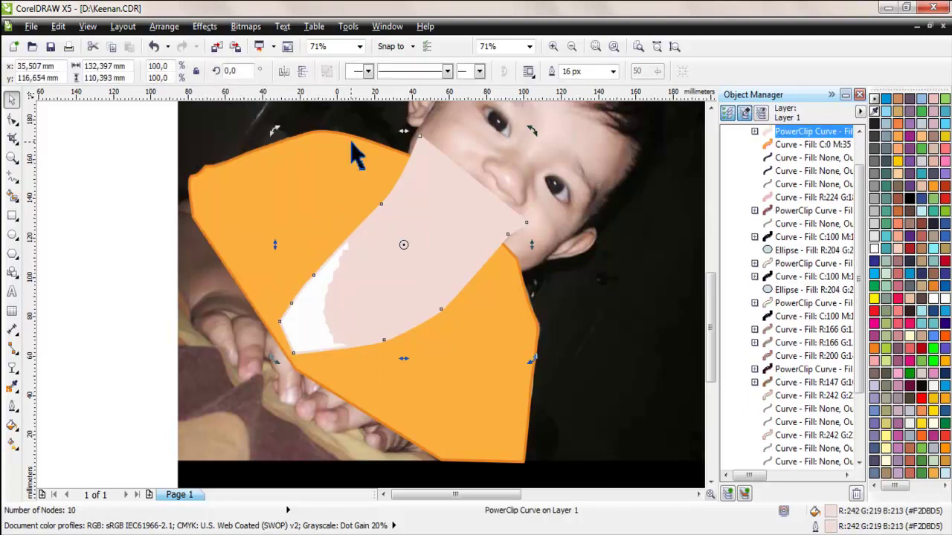
PowerClip the neck shape inside the orange shirt shape
click(204, 26)
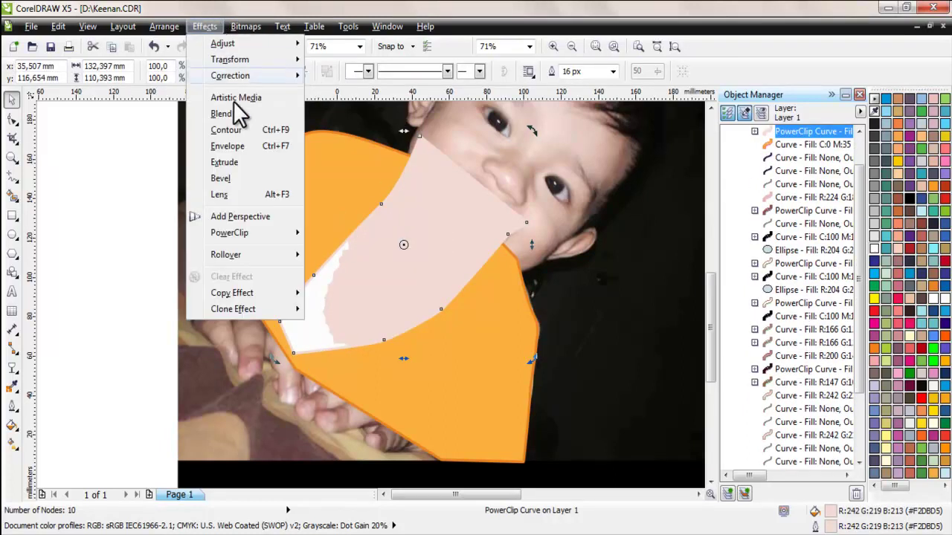
mouse_move(229, 232)
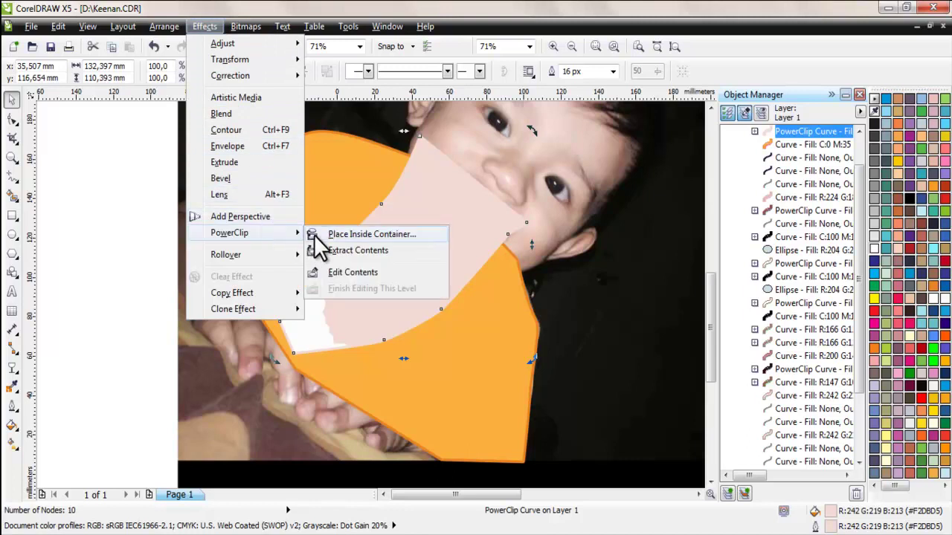
click(342, 234)
click(415, 239)
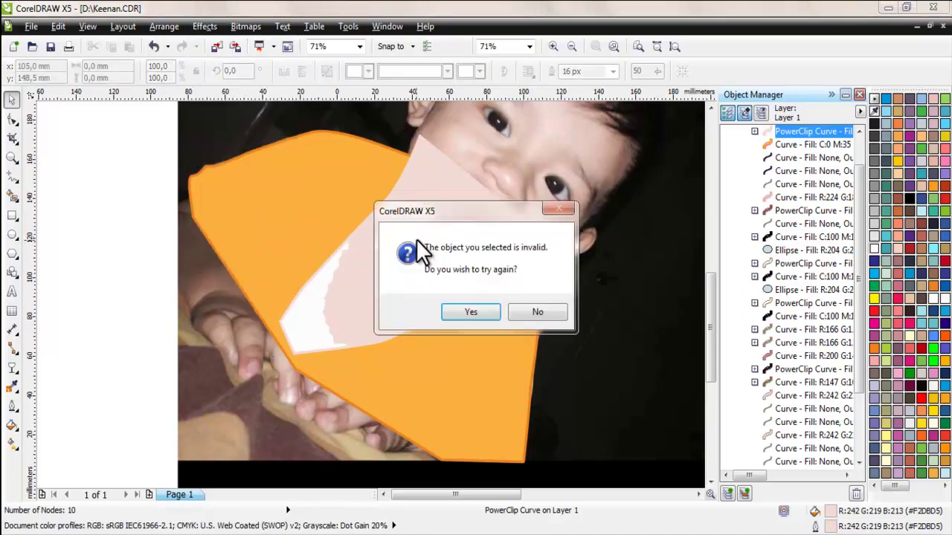
click(489, 306)
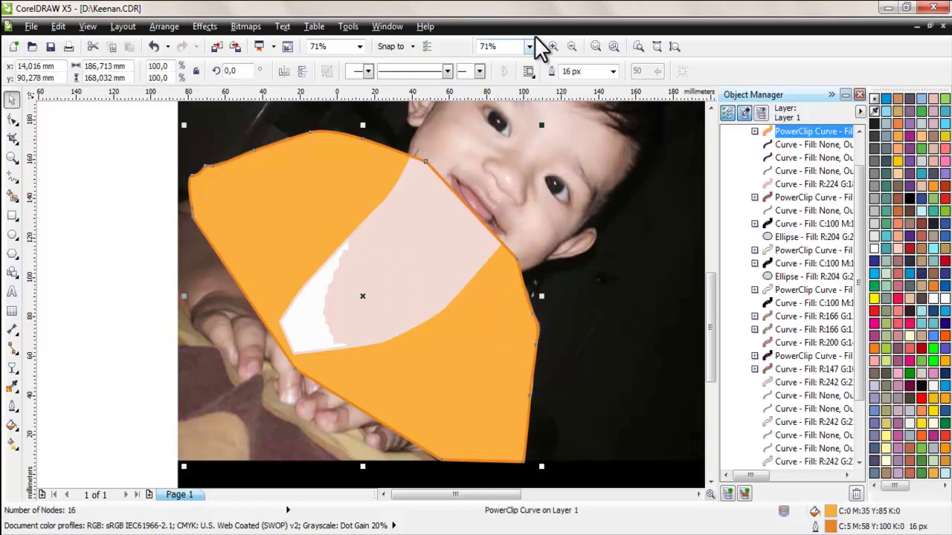
Move the shirt onto the teal drawing and order it behind the face and neck
click(565, 44)
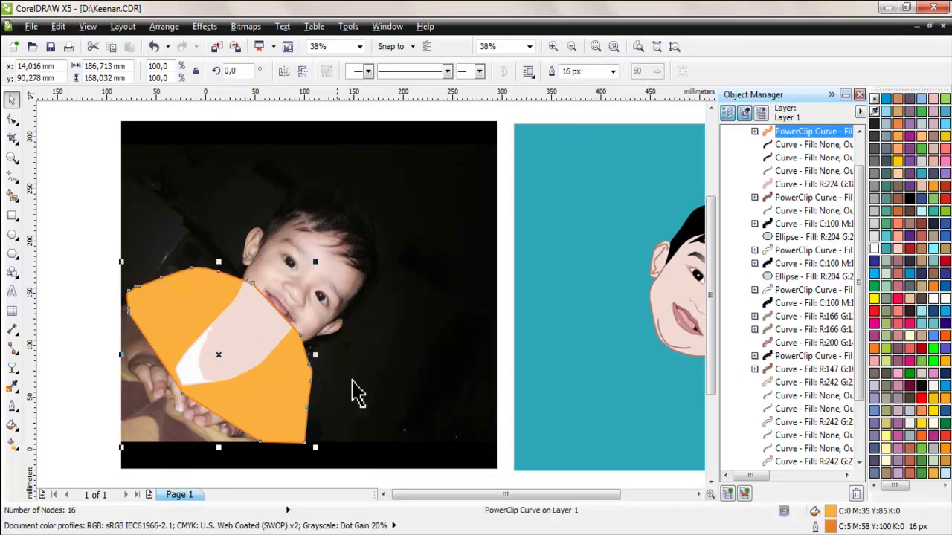
mouse_move(238, 397)
mouse_down()
mouse_move(634, 431)
mouse_move(630, 415)
mouse_move(642, 409)
mouse_up()
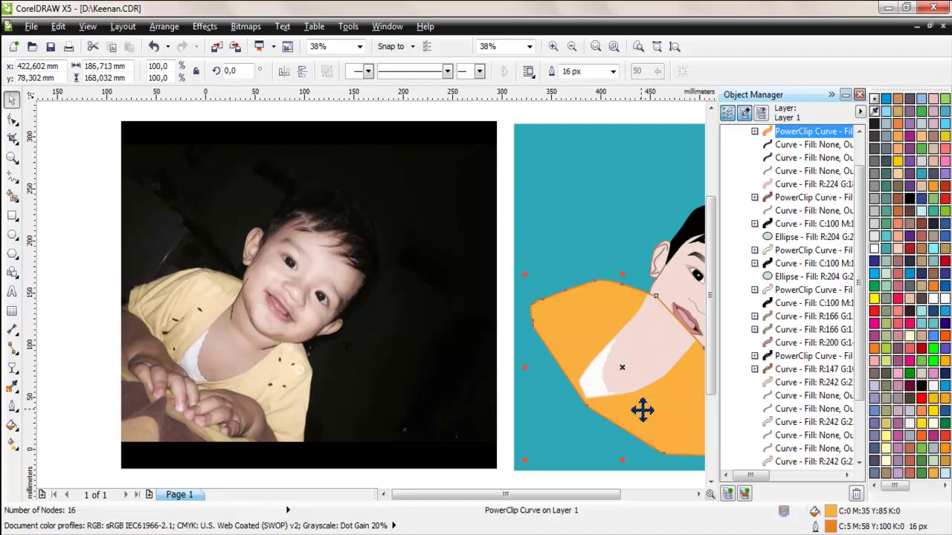
click(642, 410)
key(ctrl+Page_Down)
key(ctrl+Page_Down)
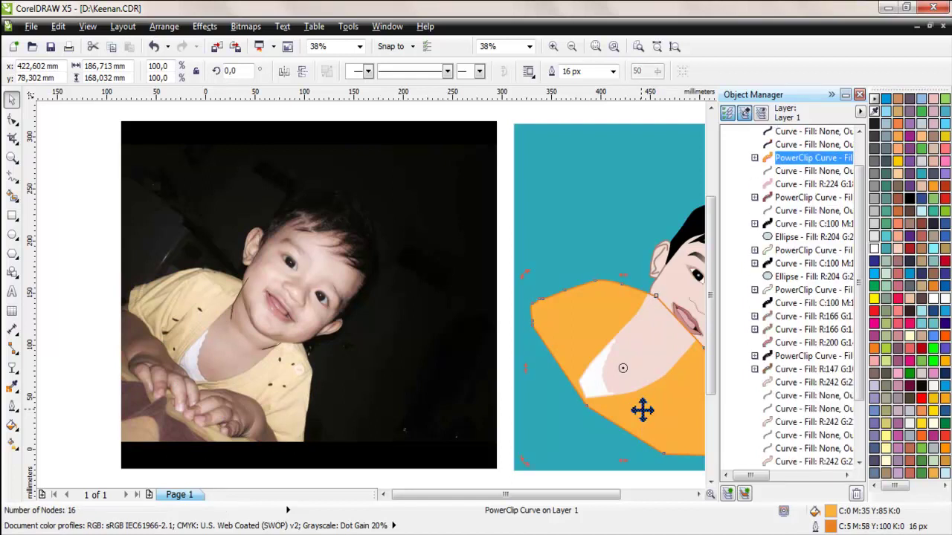
right_click(642, 410)
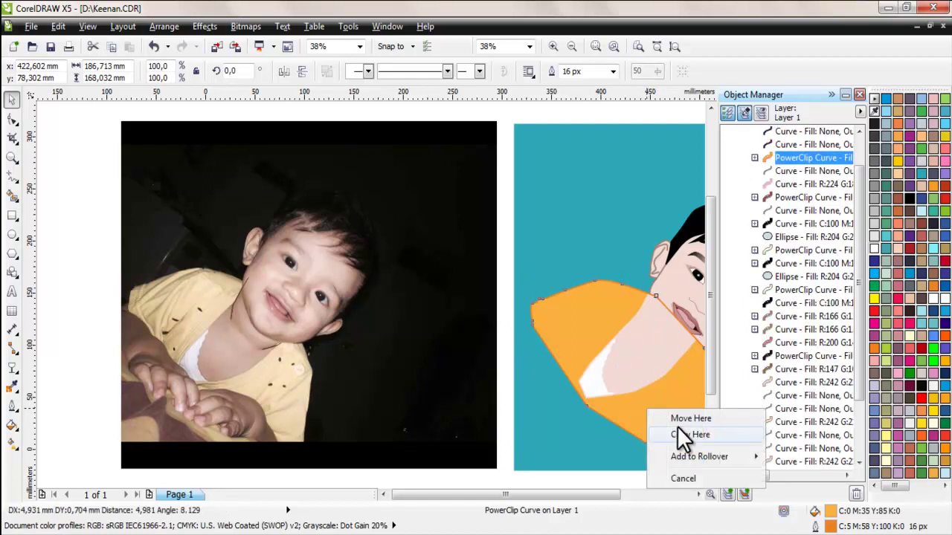
right_click(632, 399)
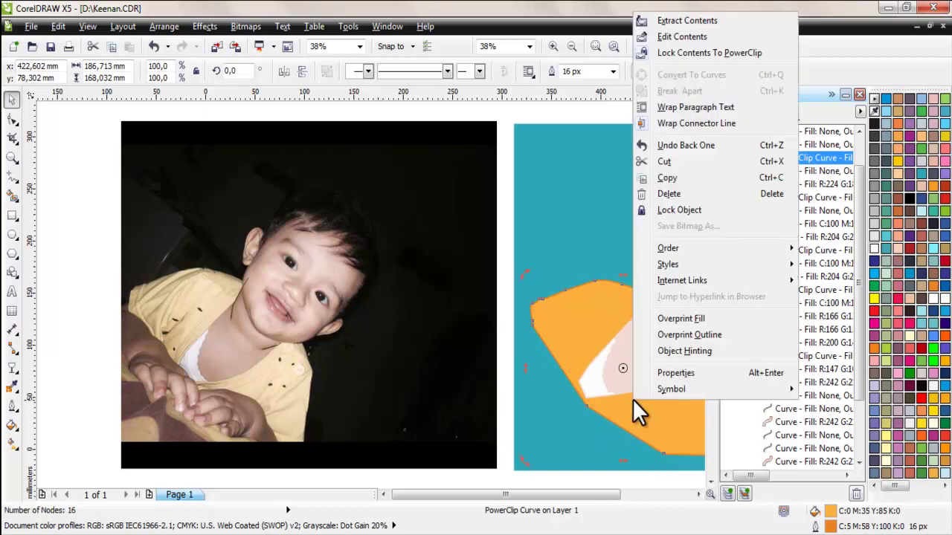
mouse_move(668, 249)
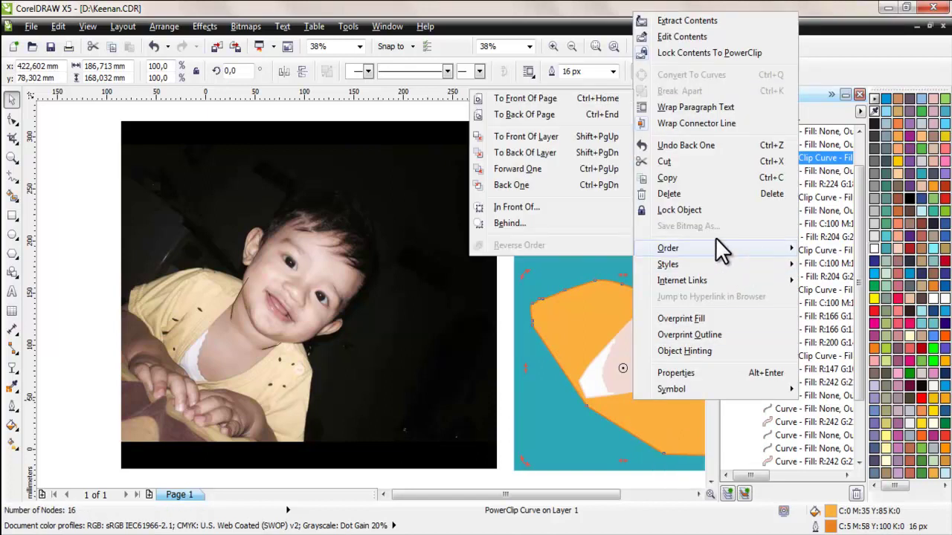
click(620, 203)
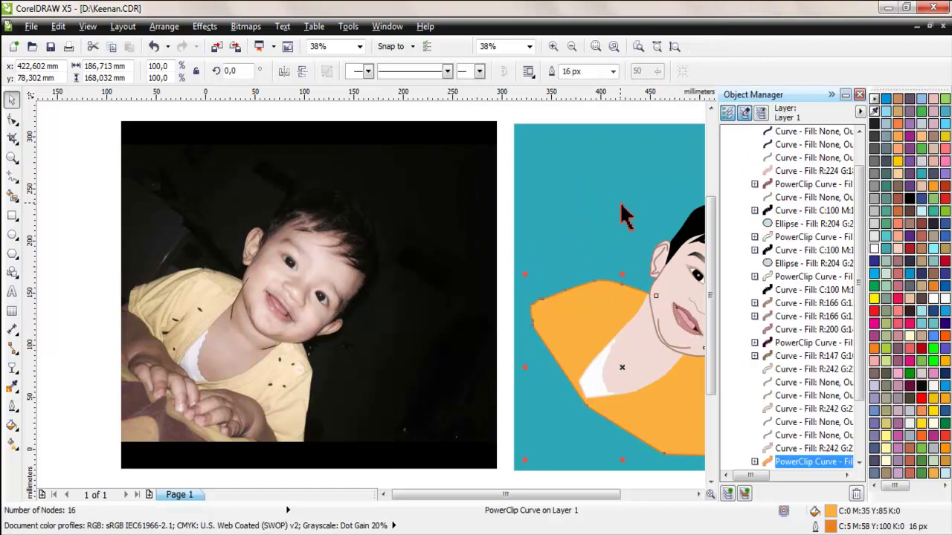
Nudge the shirt slightly down and right into place under the chin
click(690, 495)
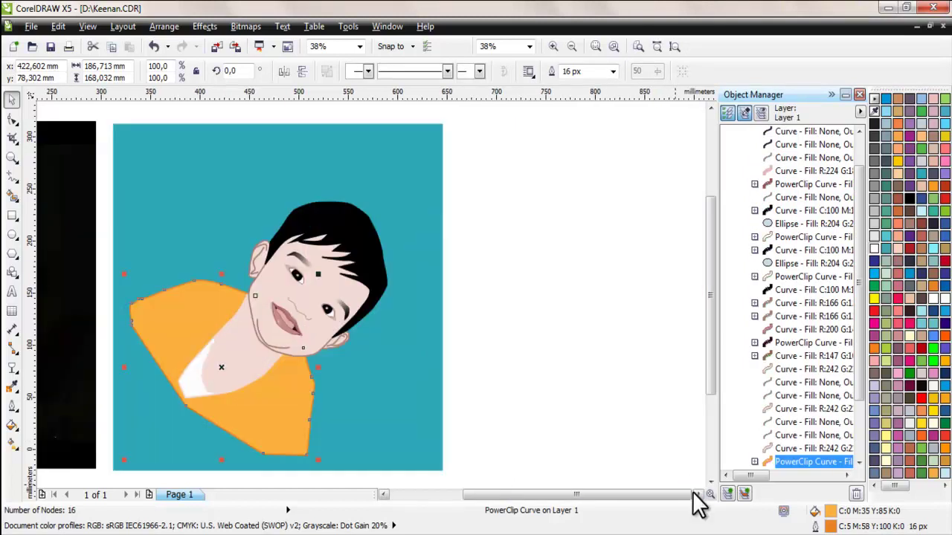
drag(625, 494, 557, 497)
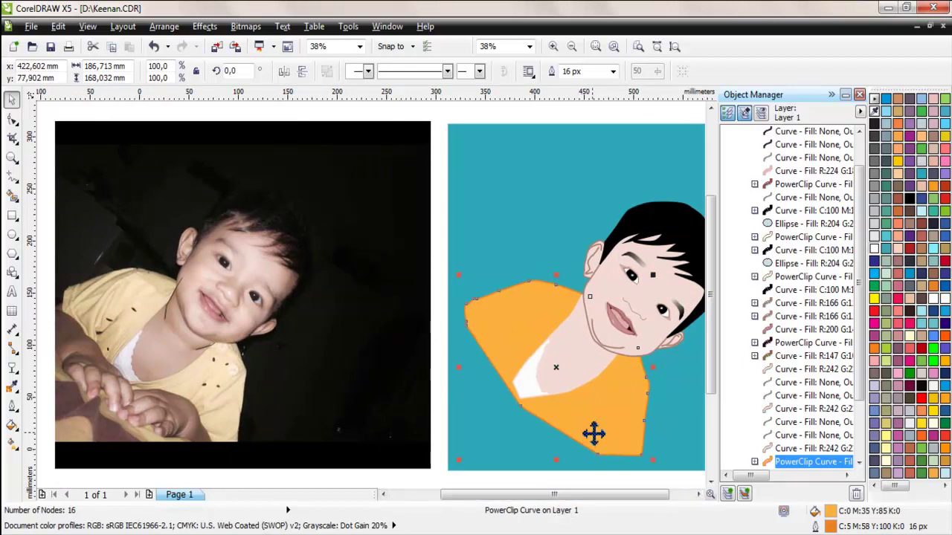
key(Down)
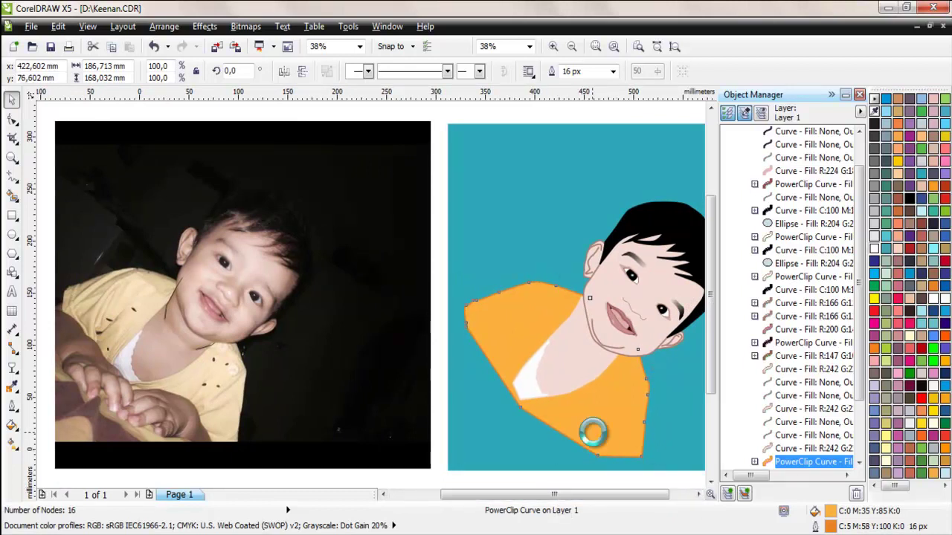
drag(593, 433, 594, 435)
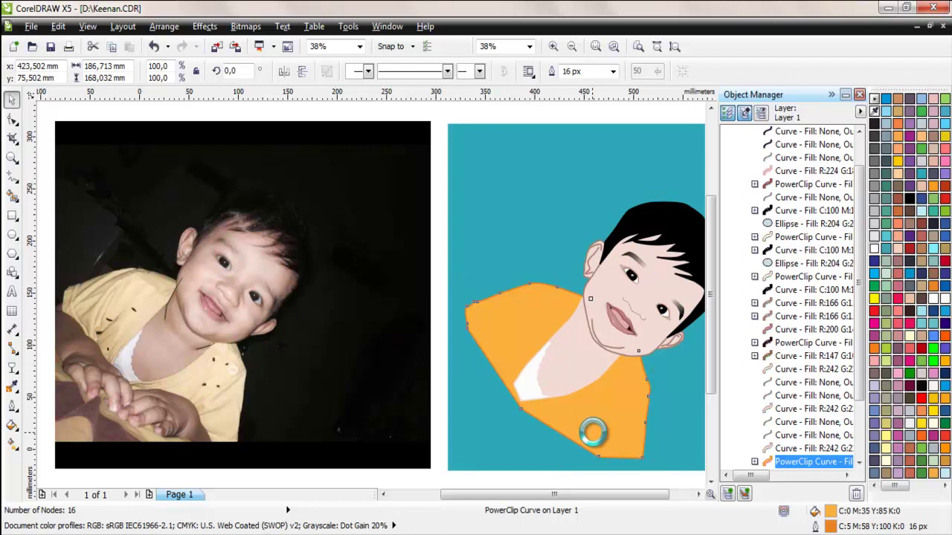
drag(593, 433, 595, 433)
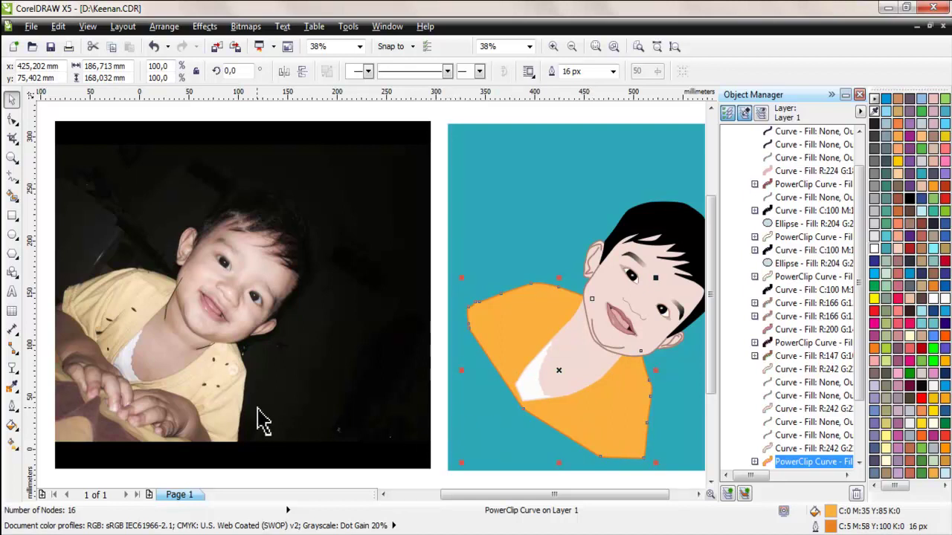
Move both neck curves onto the illustration and fine-tune them under the chin
click(171, 302)
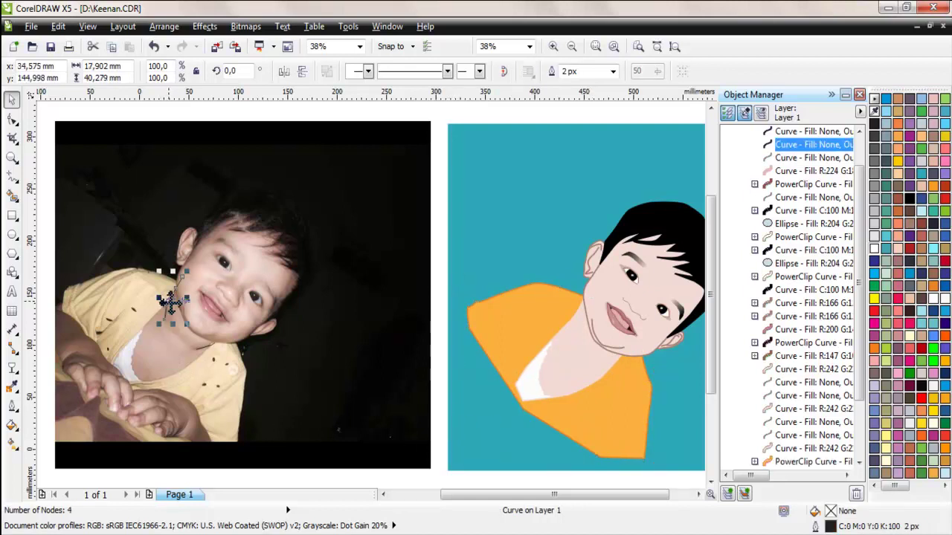
shift+click(201, 347)
drag(201, 347, 606, 354)
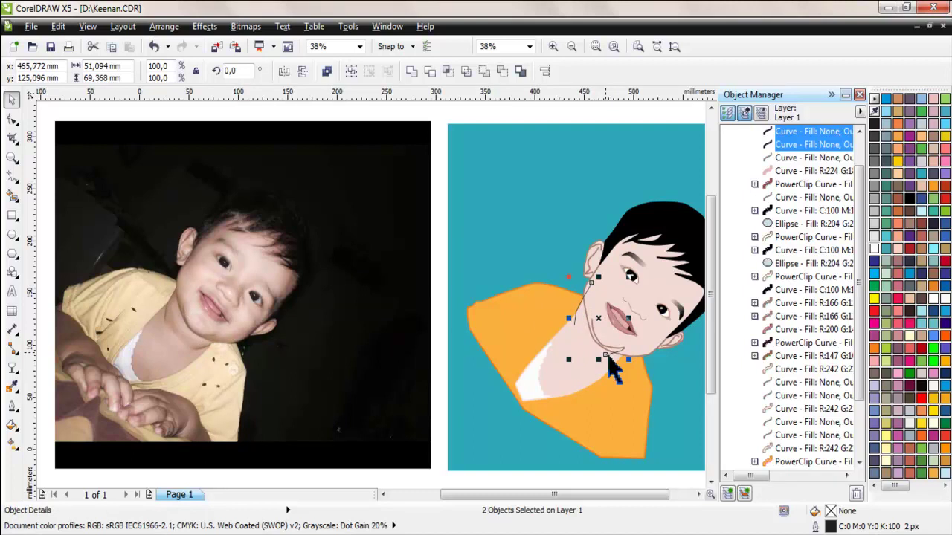
click(607, 355)
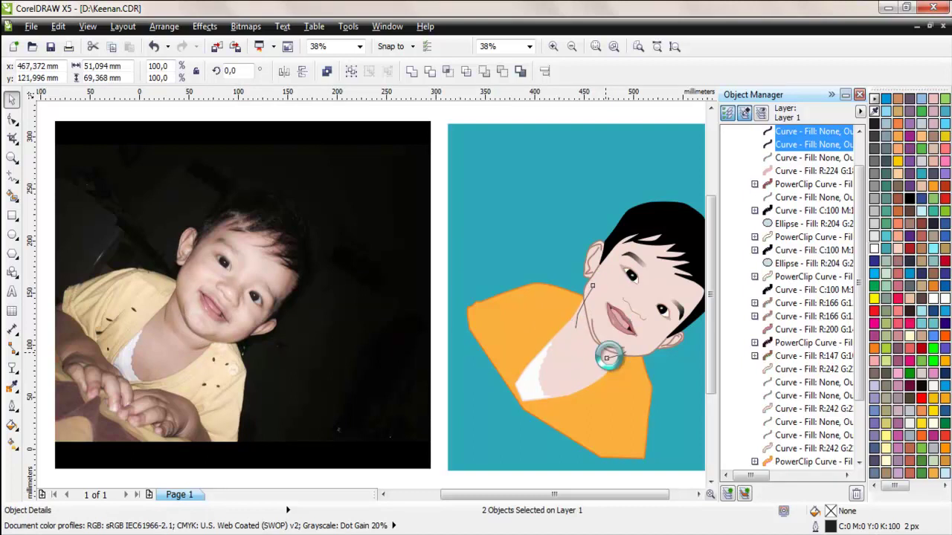
drag(608, 356, 607, 358)
click(606, 358)
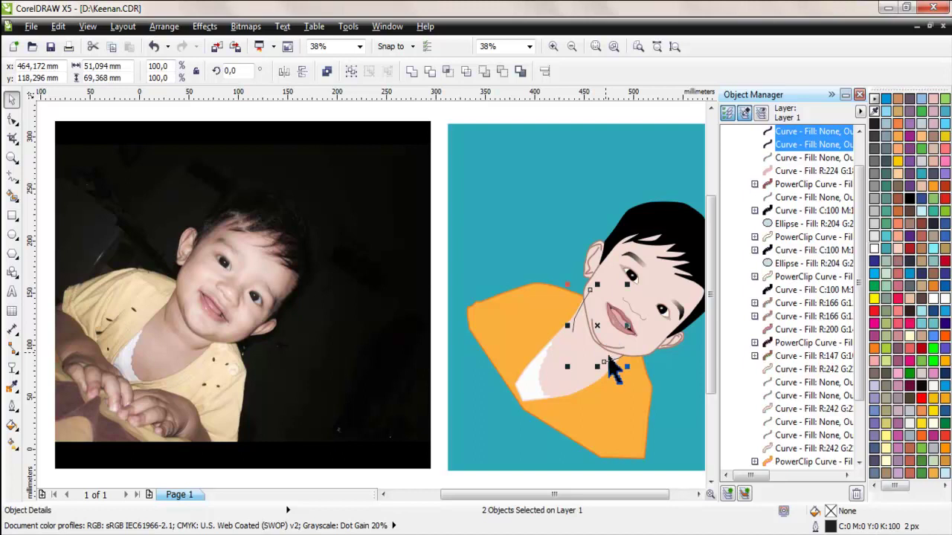
drag(608, 359, 607, 359)
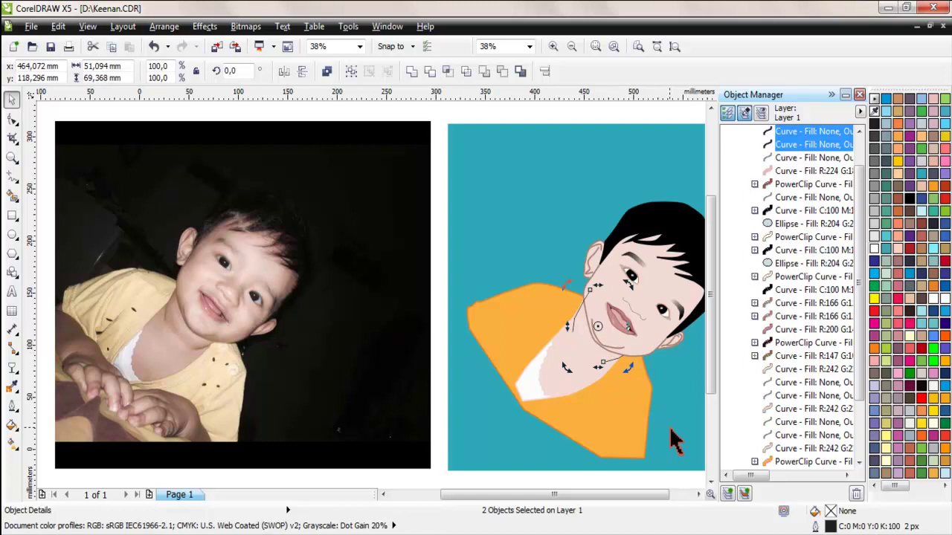
Set both neck outlines to 16 px and sample the face's brown skin colour R166 G126 B114
double_click(831, 527)
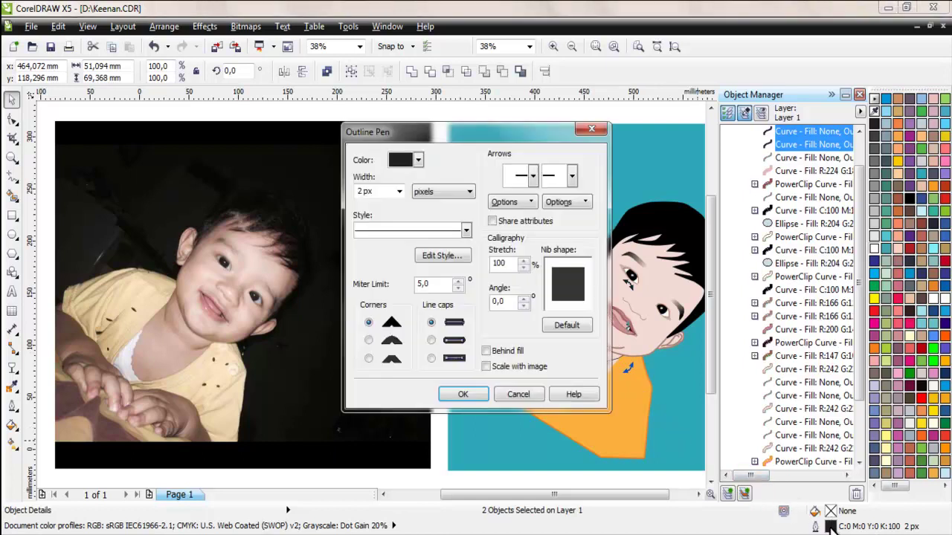
click(399, 192)
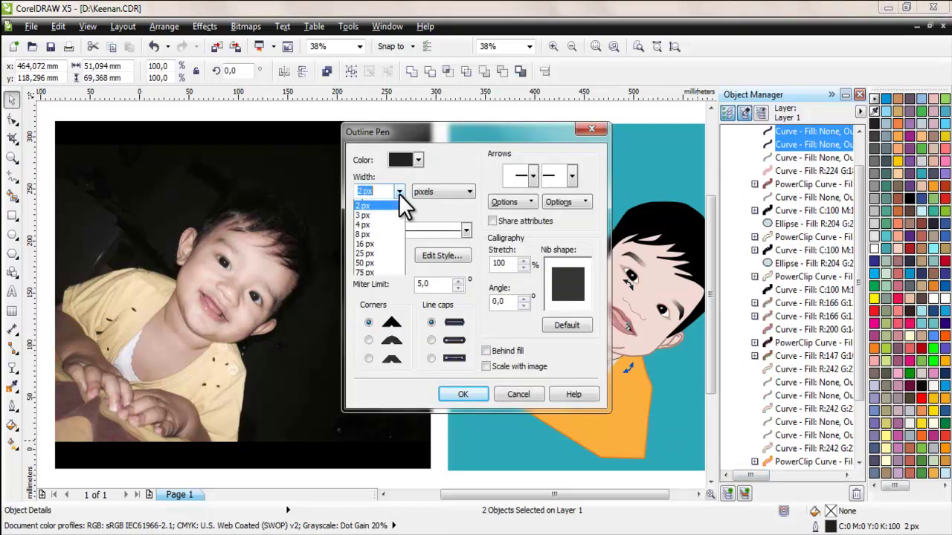
click(375, 275)
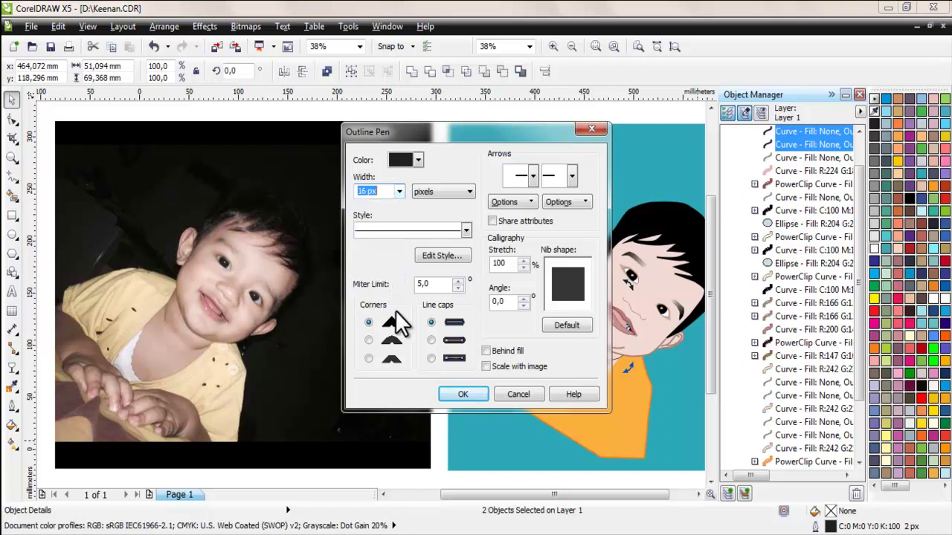
click(444, 388)
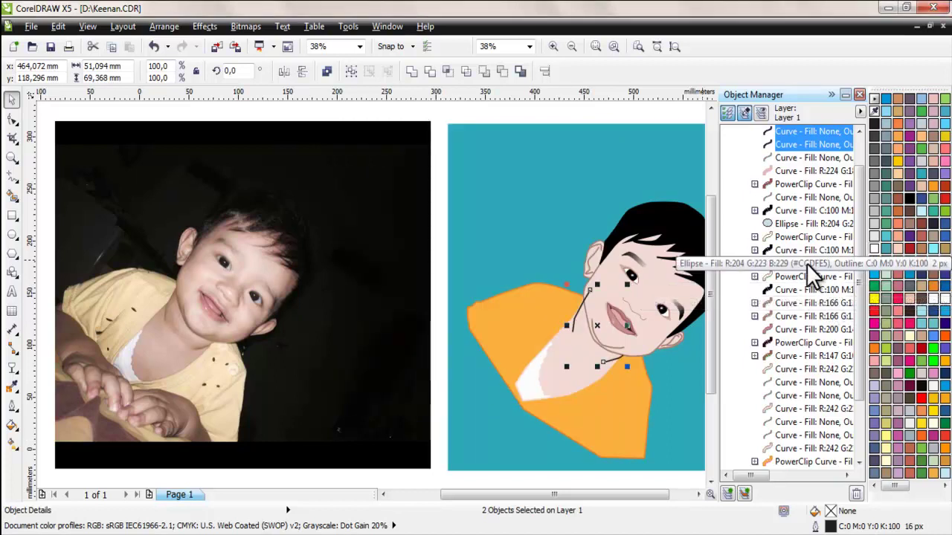
click(875, 110)
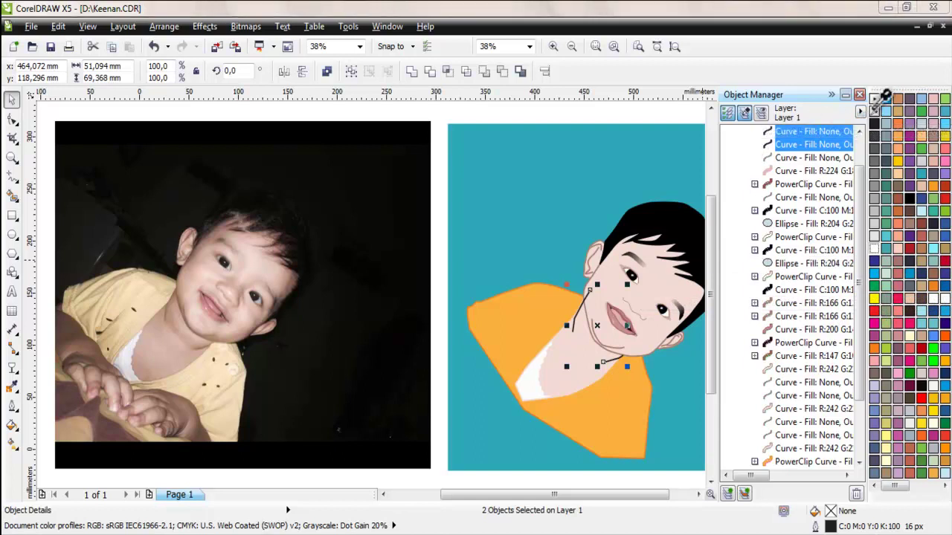
click(598, 331)
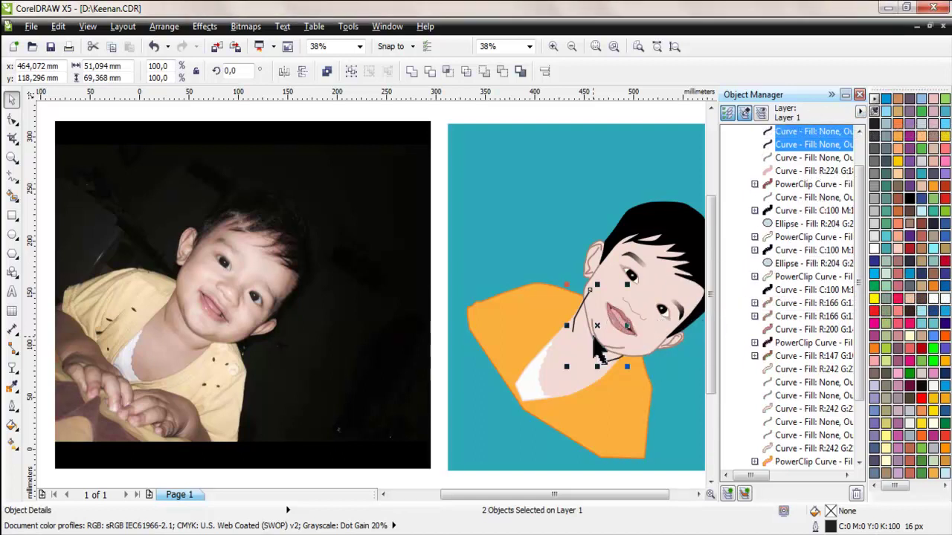
Colour the neck outlines skin-brown R166 G126 B114 and stack them in front of the shirt
right_click(909, 223)
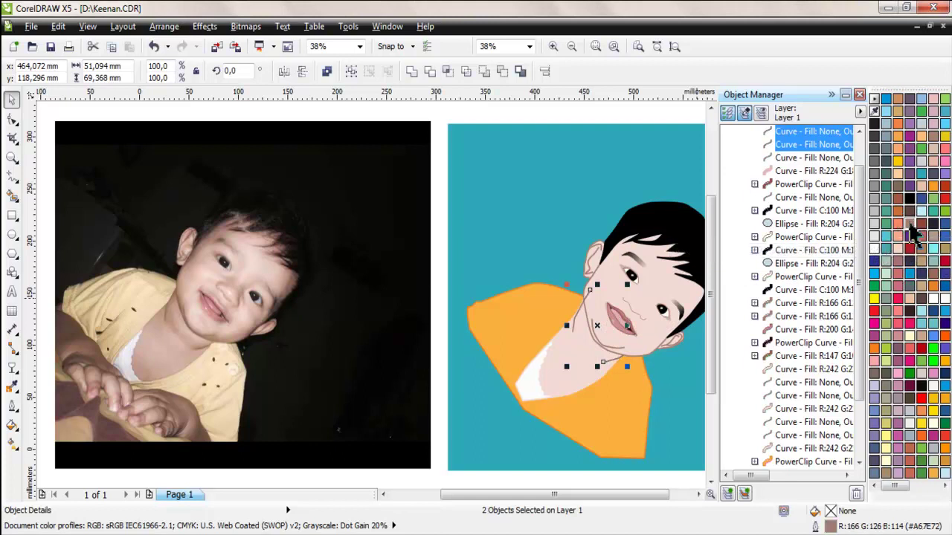
right_click(575, 325)
mouse_move(617, 188)
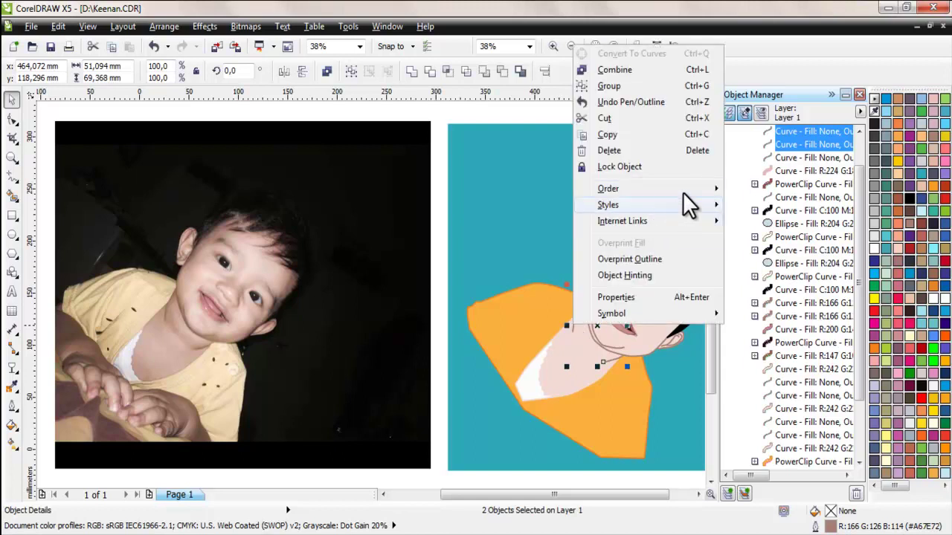
click(770, 148)
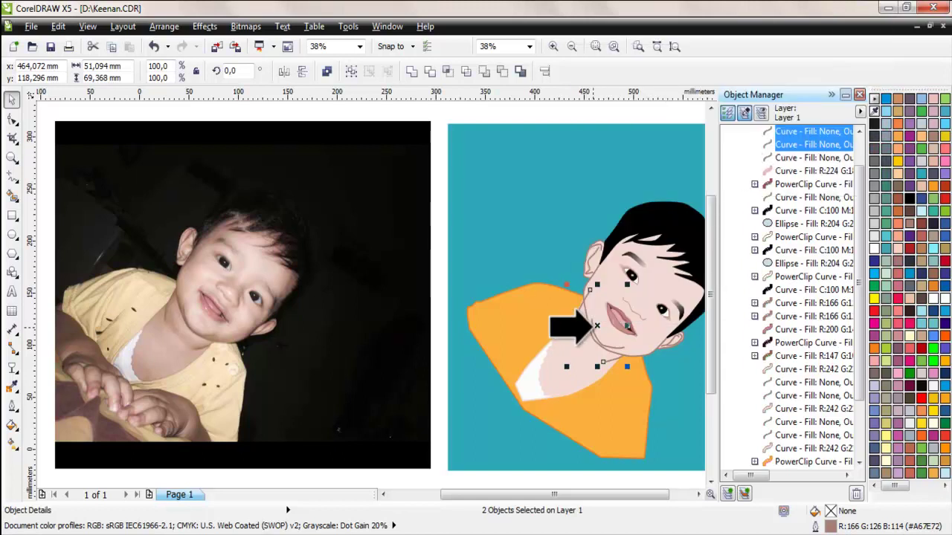
click(556, 303)
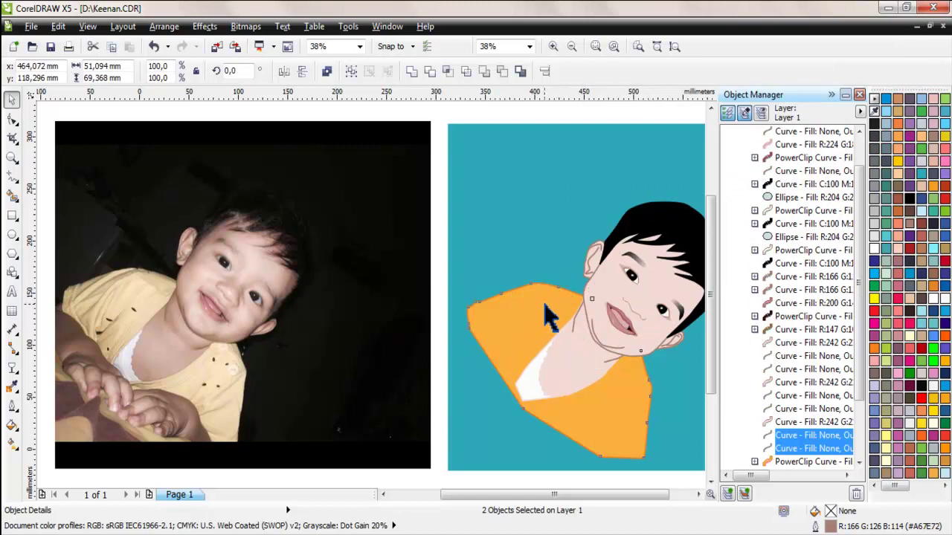
Nudge the orange shirt slightly right, then select the teal background rectangle
click(546, 305)
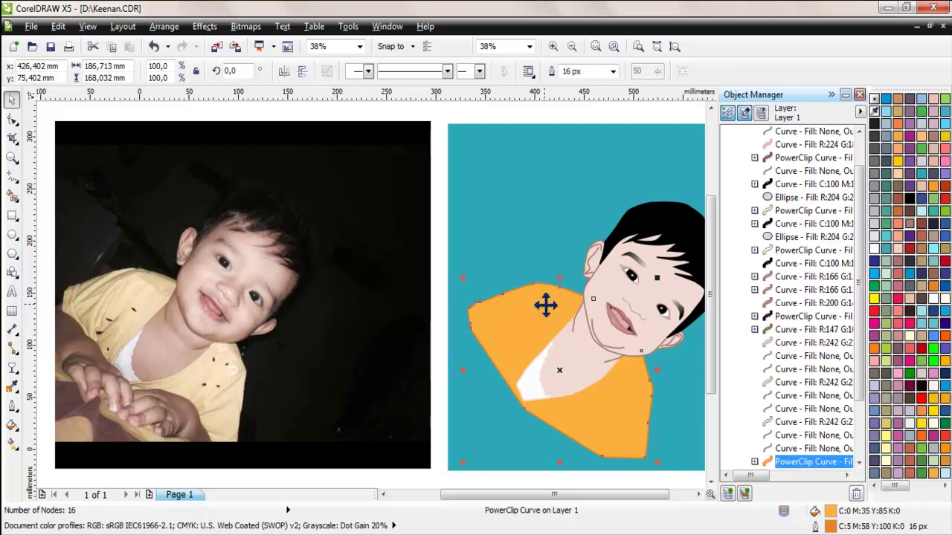
key(Right)
click(516, 253)
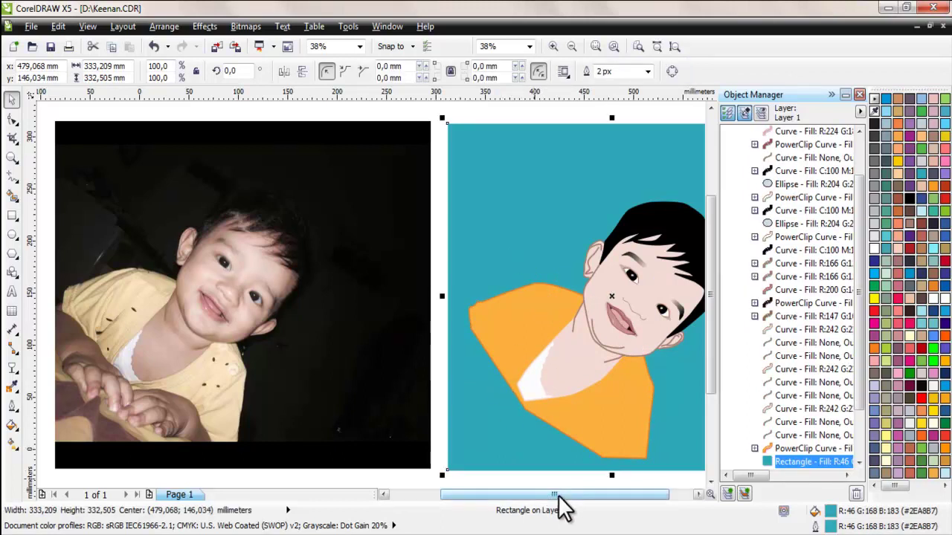
drag(556, 496, 570, 496)
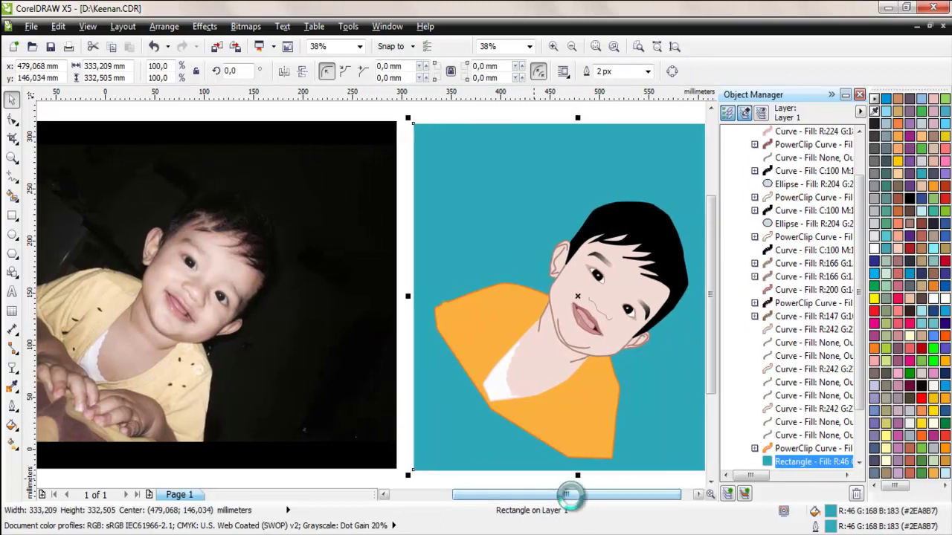
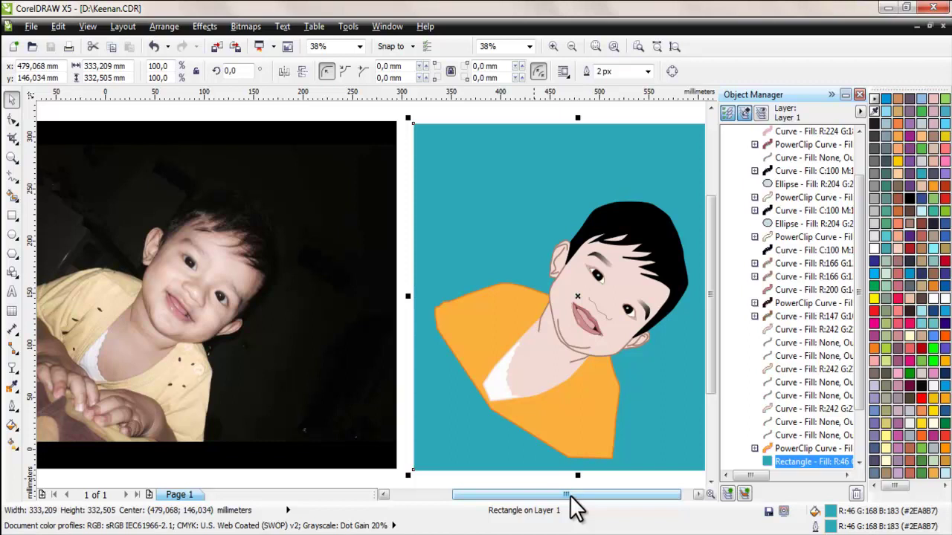
Delete the teal background rectangle behind the cartoon baby
mouse_move(571, 496)
mouse_down()
mouse_move(527, 499)
mouse_move(559, 499)
mouse_up()
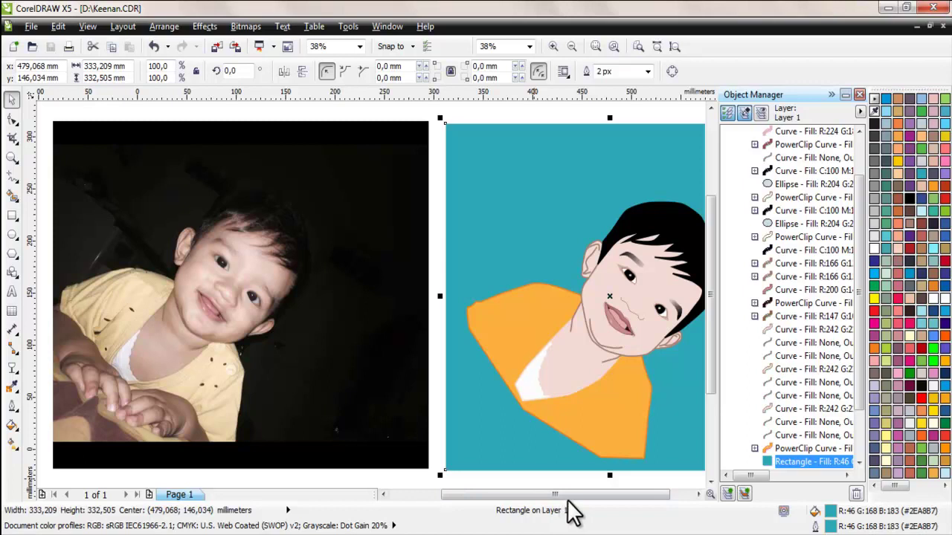
drag(569, 496, 559, 508)
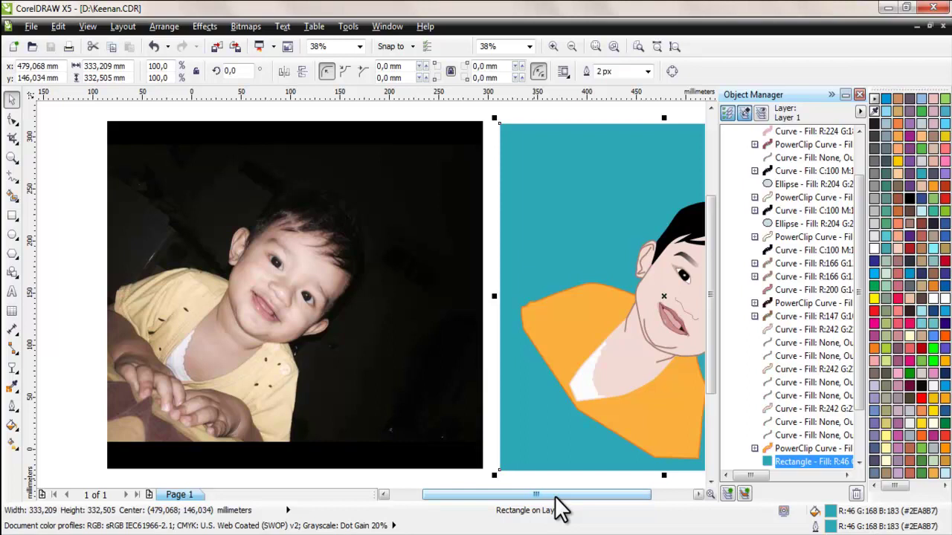
scroll(489, 496, right, 3)
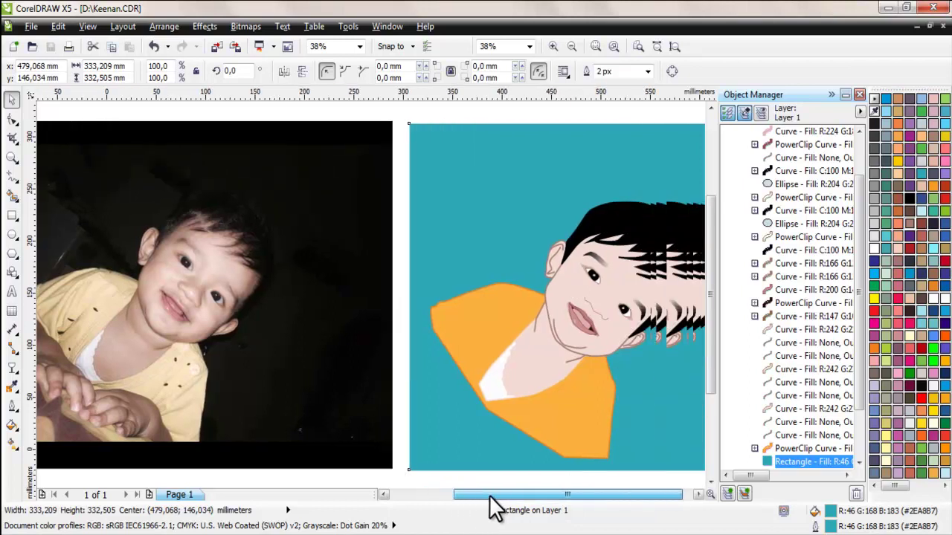
scroll(489, 496, right, 1)
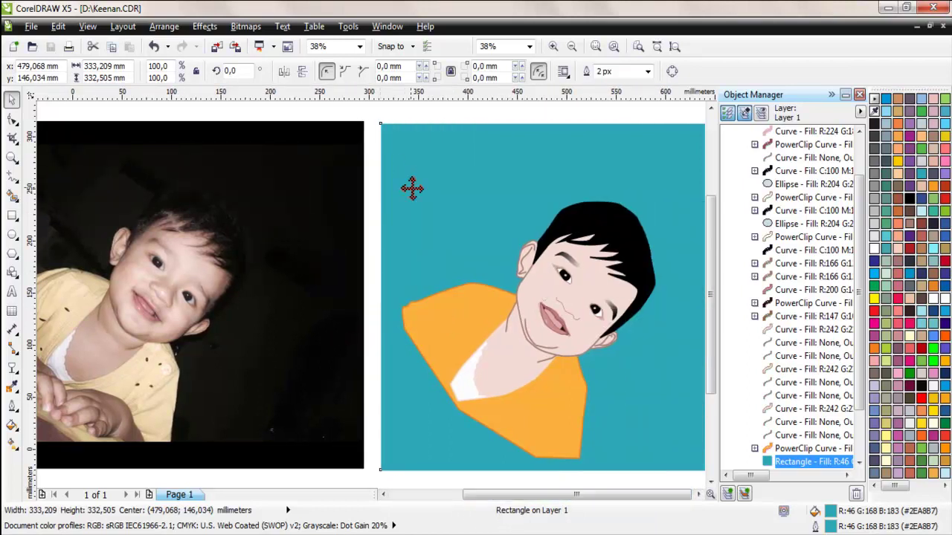
click(376, 197)
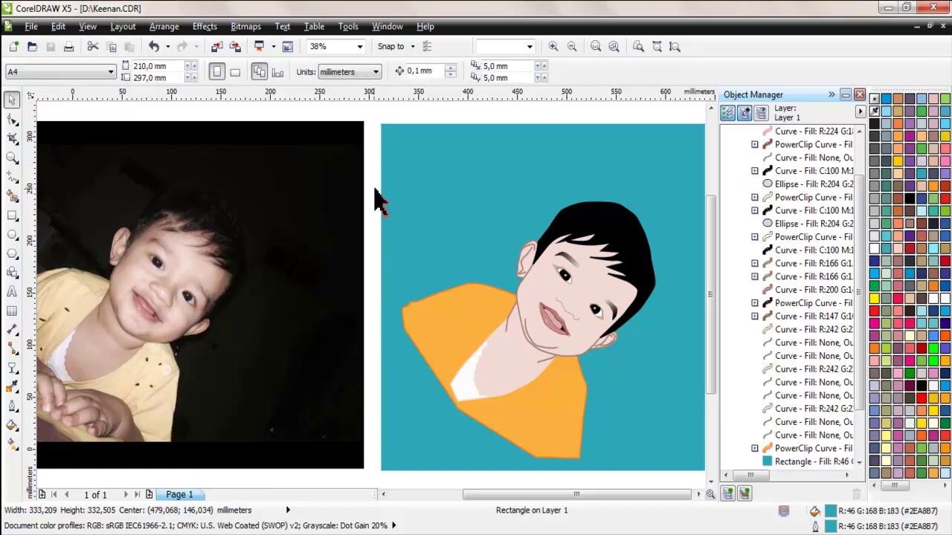
click(399, 155)
key(Delete)
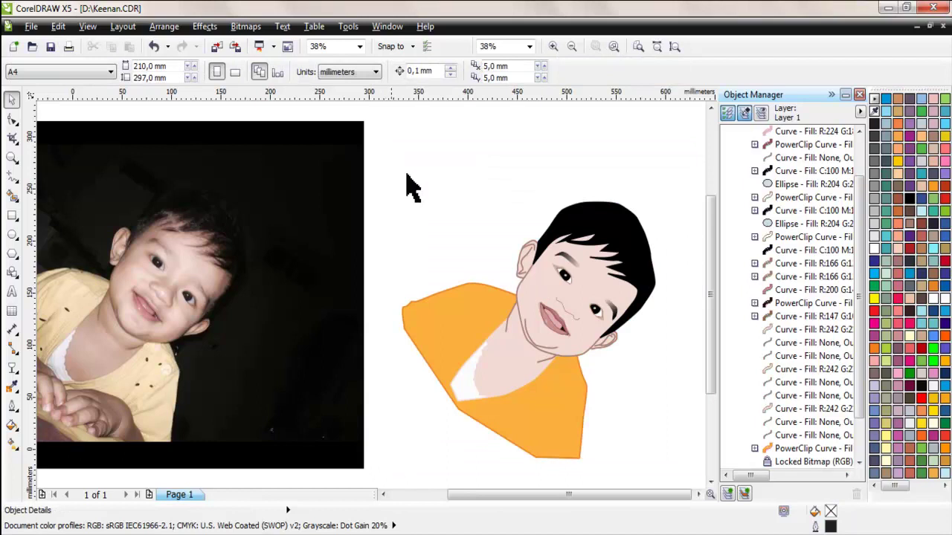
Rotate the whole cartoon about 33°, then fine-tune it so it stands upright
drag(386, 145, 673, 479)
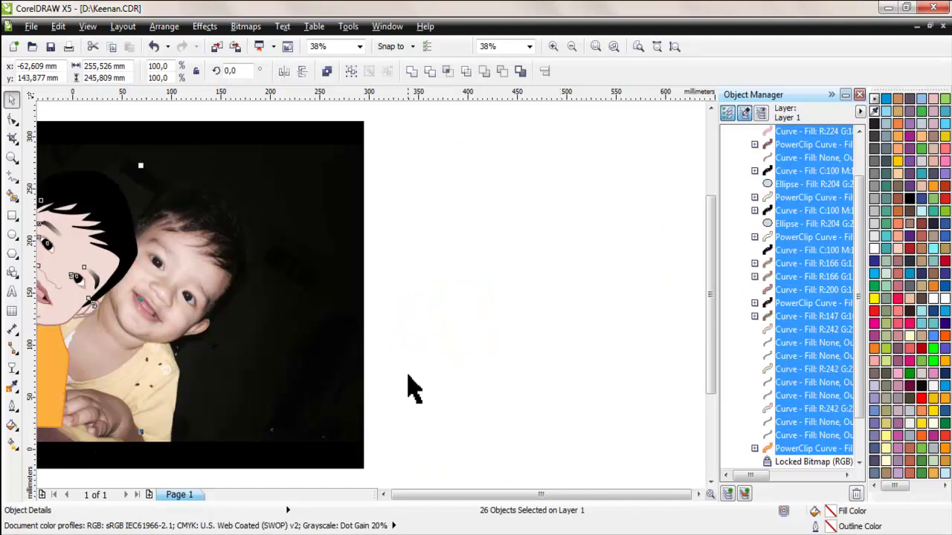
click(463, 336)
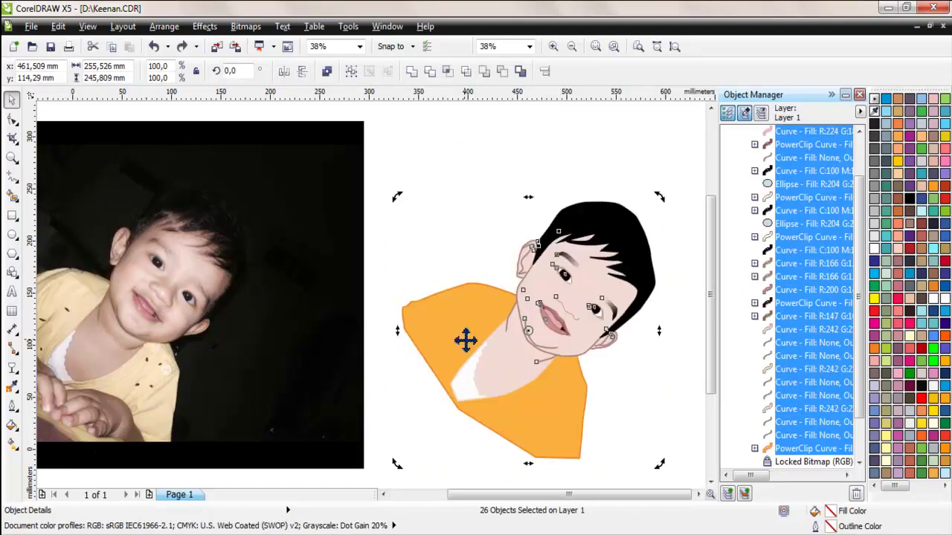
drag(399, 197, 304, 297)
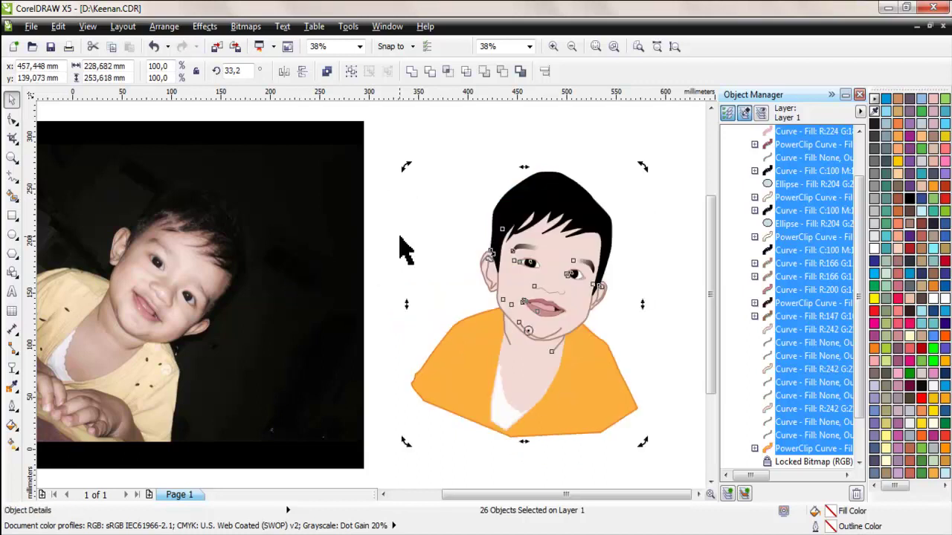
drag(401, 165, 385, 188)
Draw a closed freehand shape over the photo's lower-left corner and arm, filled red
click(434, 132)
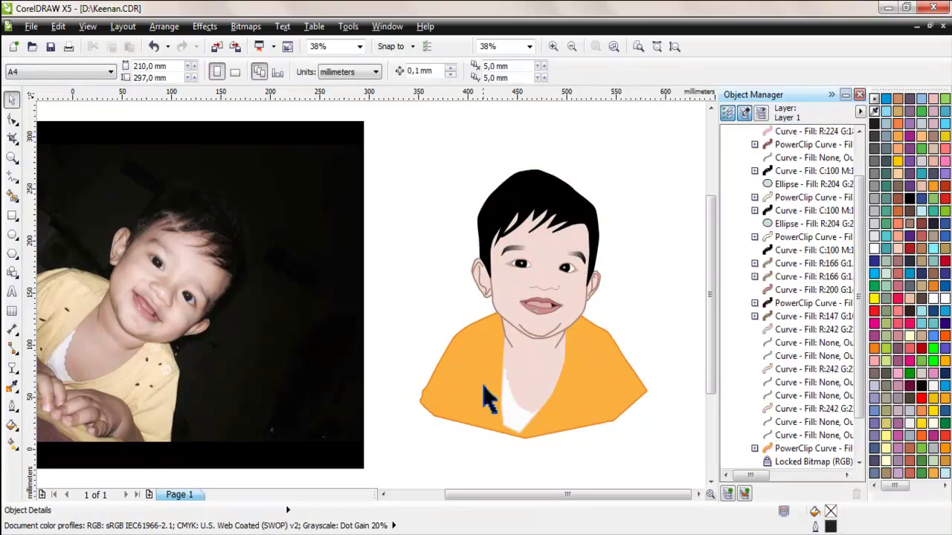
drag(506, 502, 471, 499)
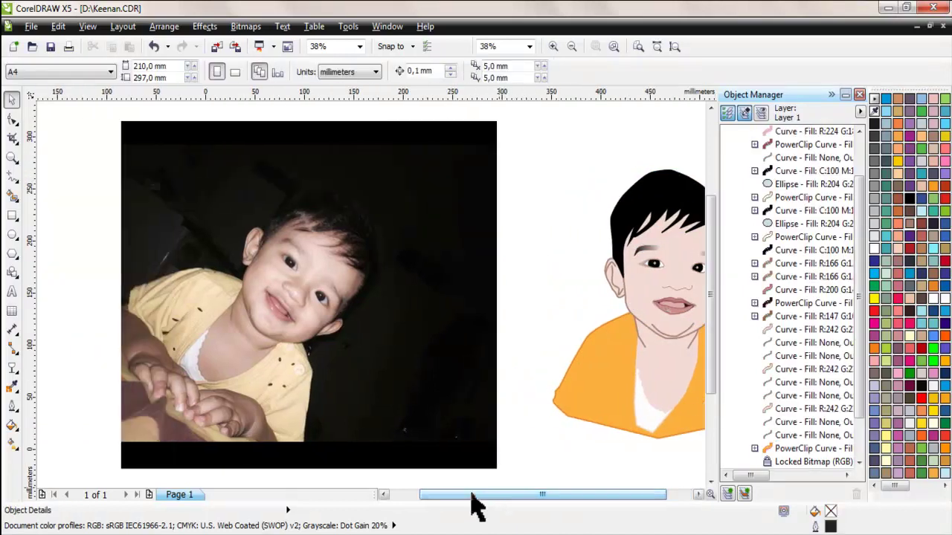
click(13, 177)
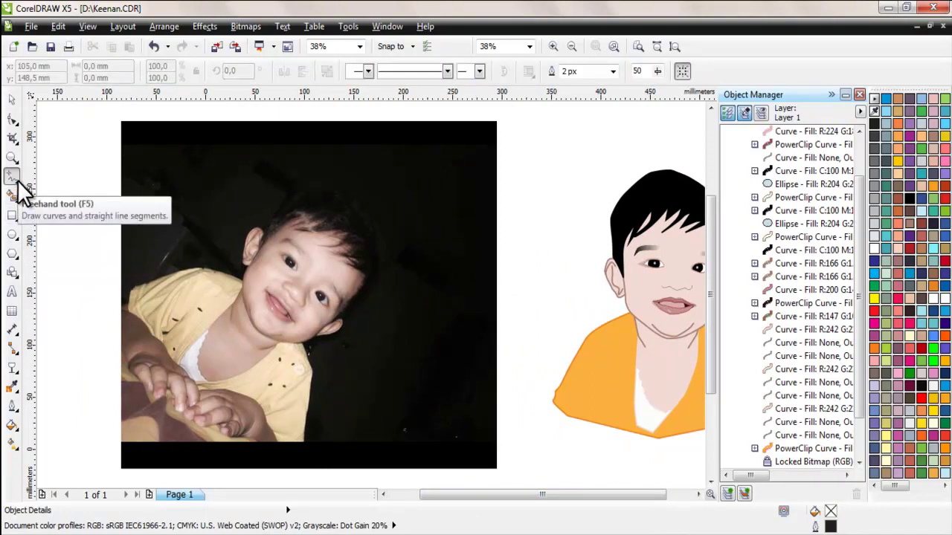
click(17, 180)
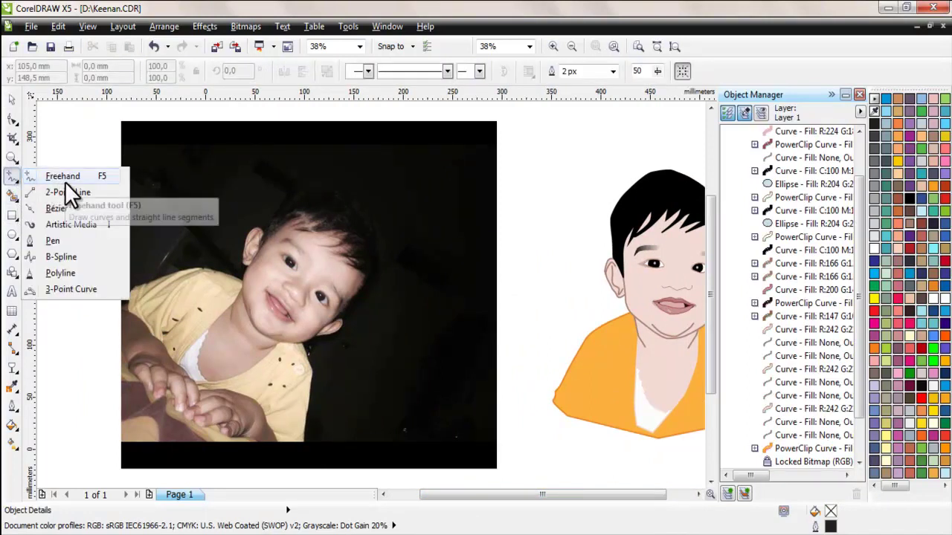
click(65, 182)
mouse_move(87, 305)
mouse_down()
mouse_move(289, 450)
mouse_move(123, 300)
mouse_up()
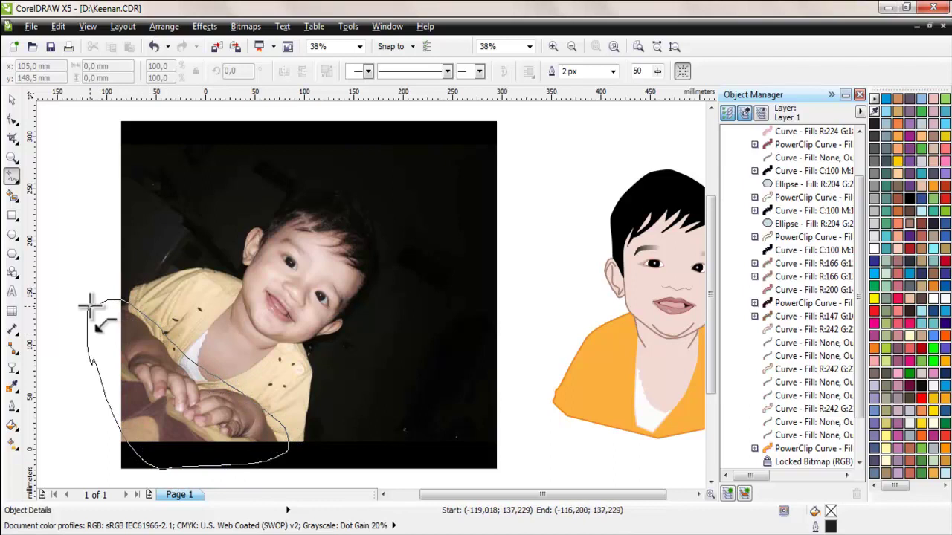
drag(123, 300, 89, 305)
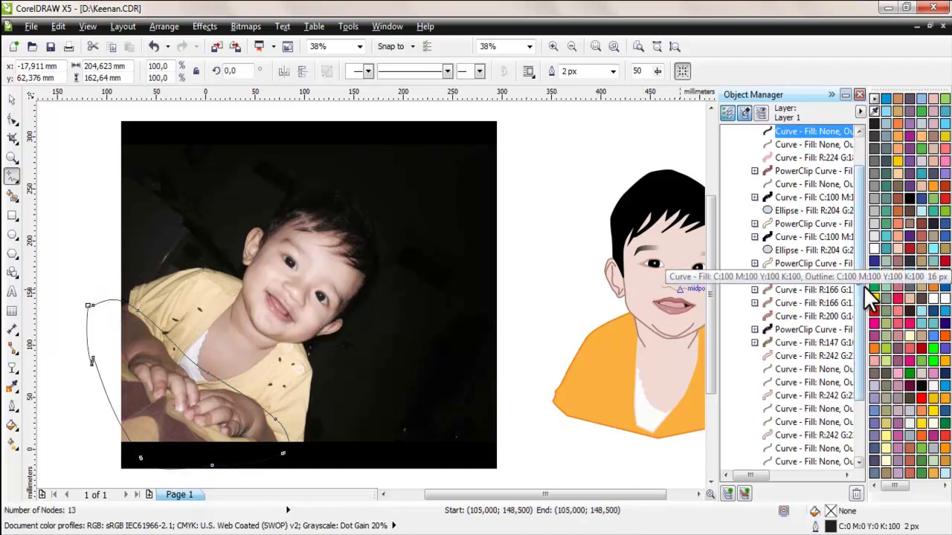
click(873, 311)
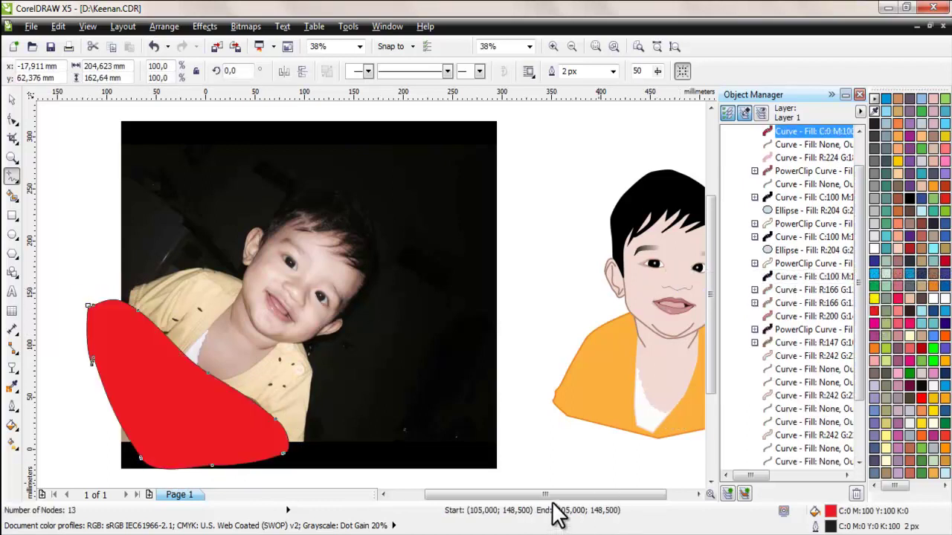
drag(562, 496, 602, 505)
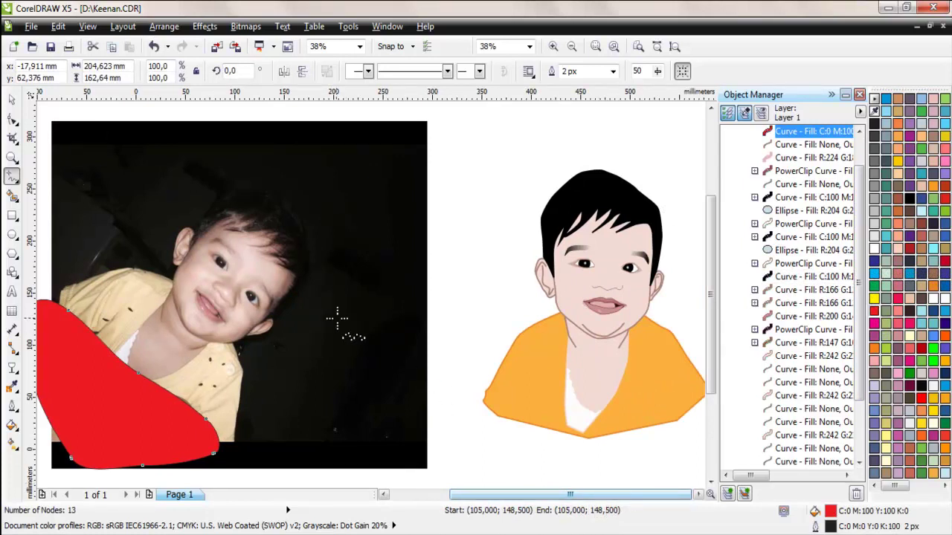
click(12, 101)
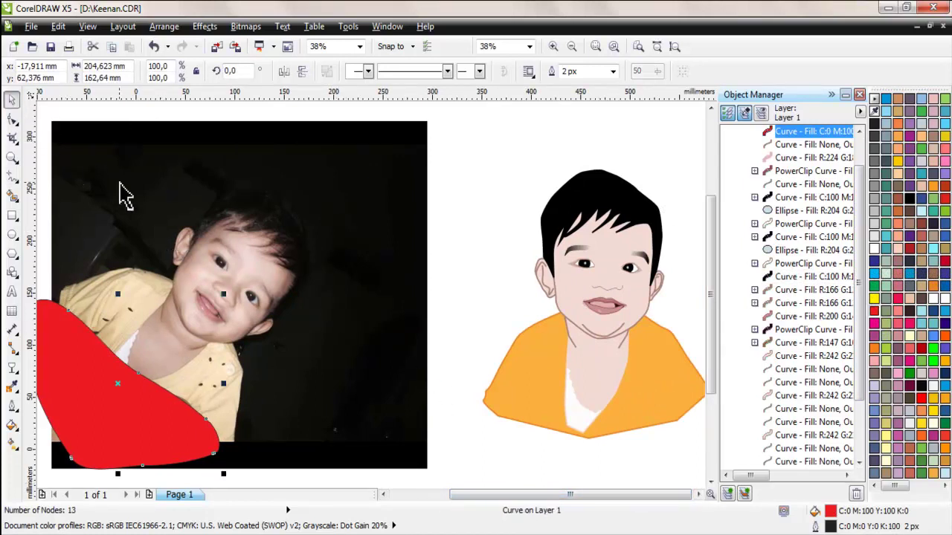
click(148, 197)
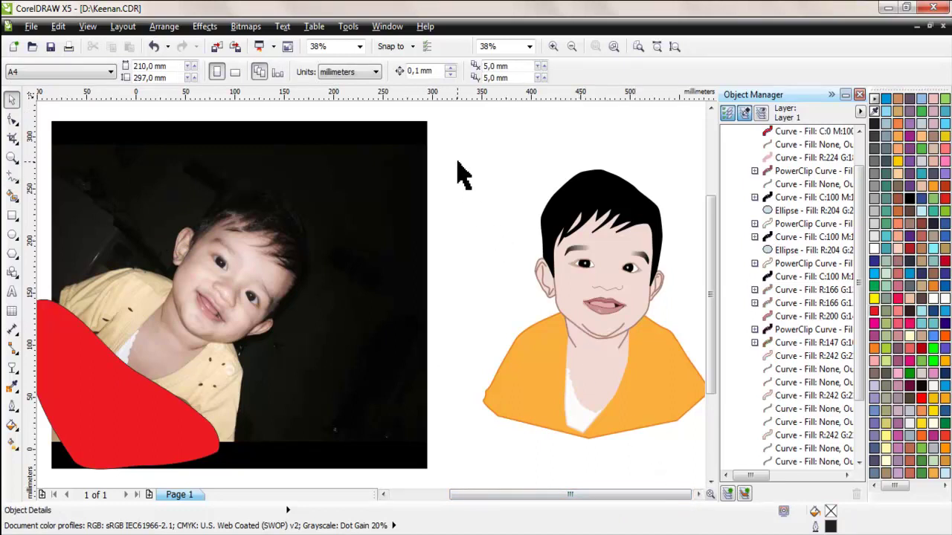
Move all 26 cartoon pieces together up and right, beside the reference photo
drag(456, 159, 687, 440)
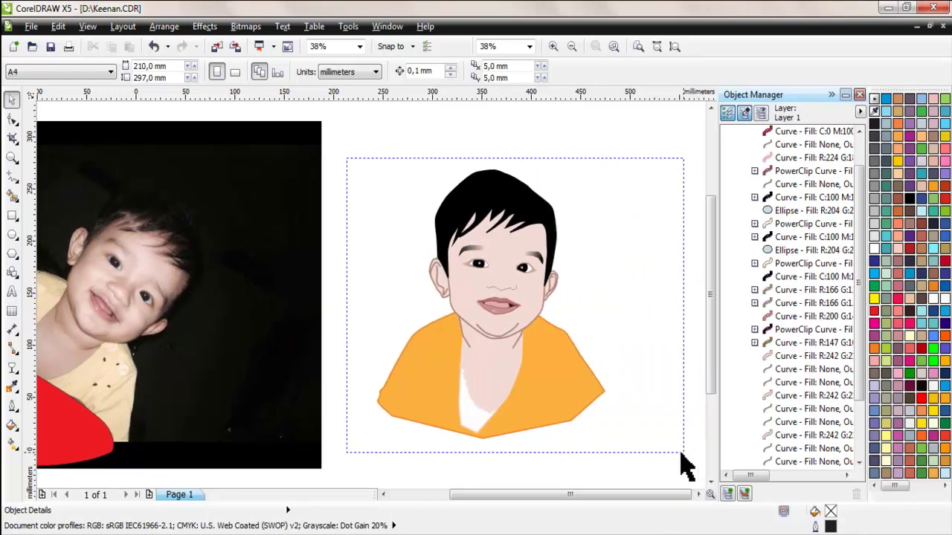
drag(686, 440, 613, 455)
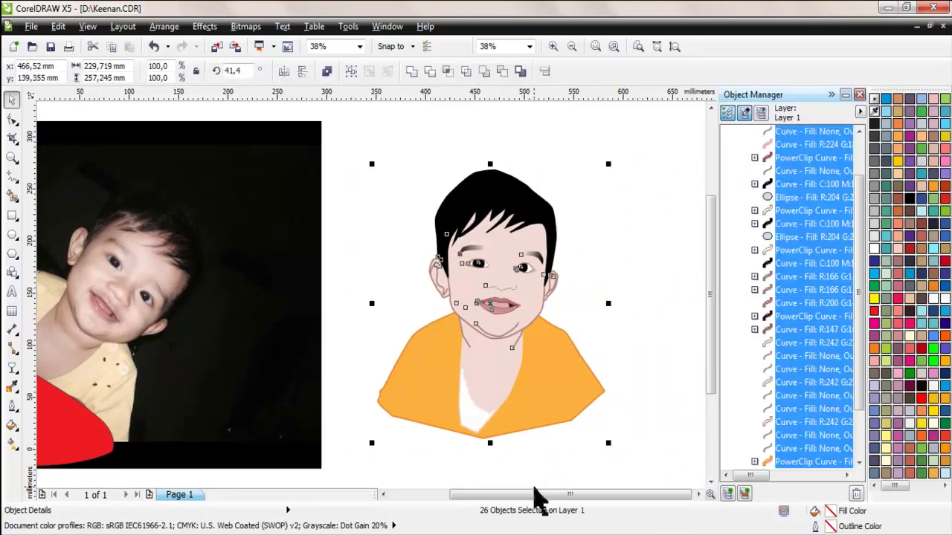
drag(526, 493, 520, 492)
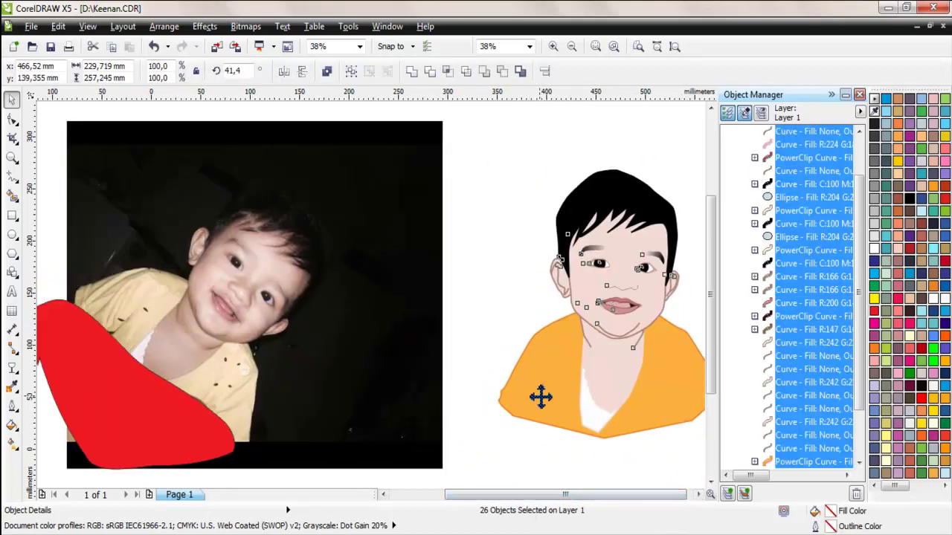
drag(538, 395, 487, 387)
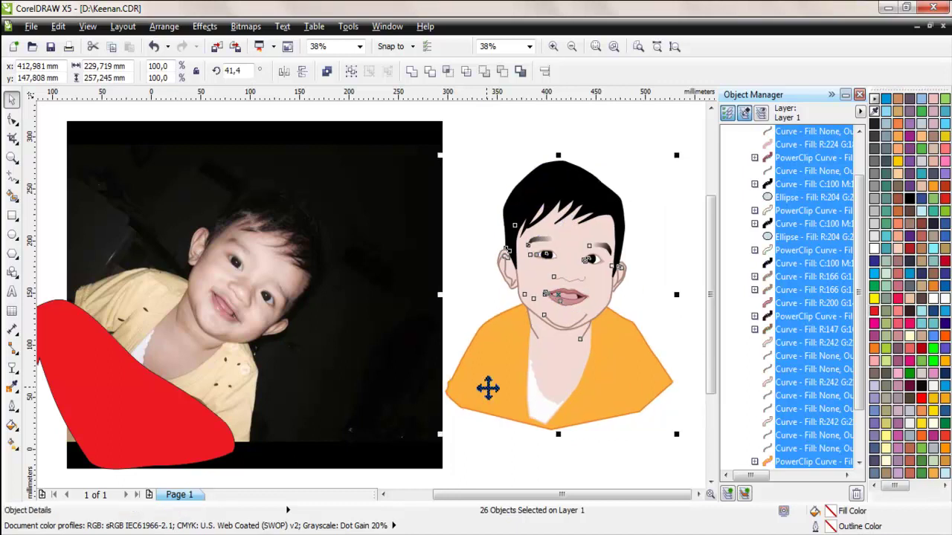
click(531, 462)
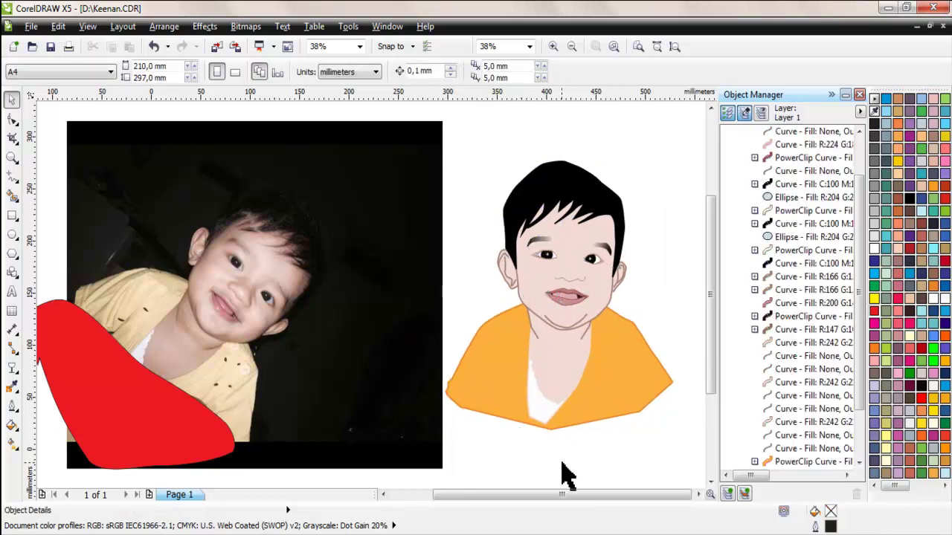
click(697, 494)
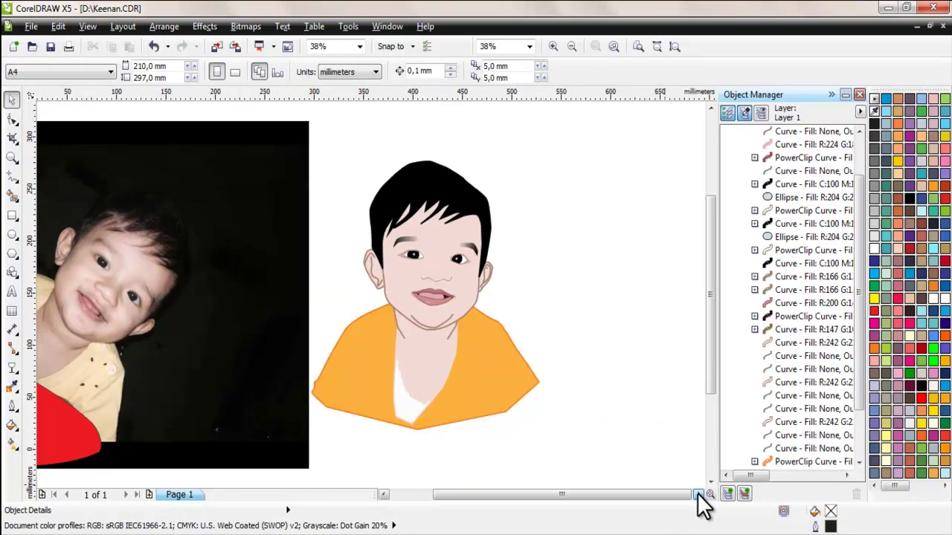
mouse_move(588, 449)
mouse_down()
mouse_move(249, 204)
mouse_move(244, 190)
mouse_up()
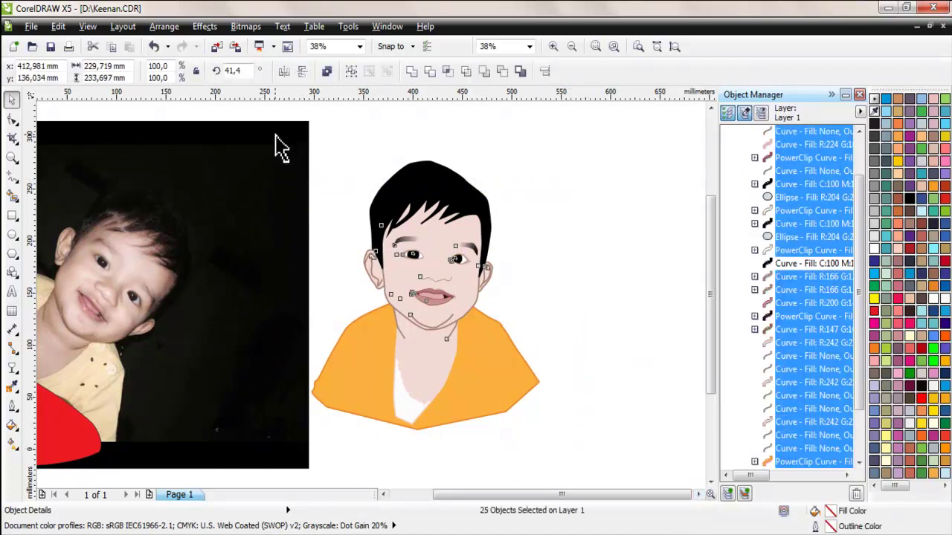
drag(275, 136, 557, 440)
drag(494, 372, 560, 325)
click(408, 437)
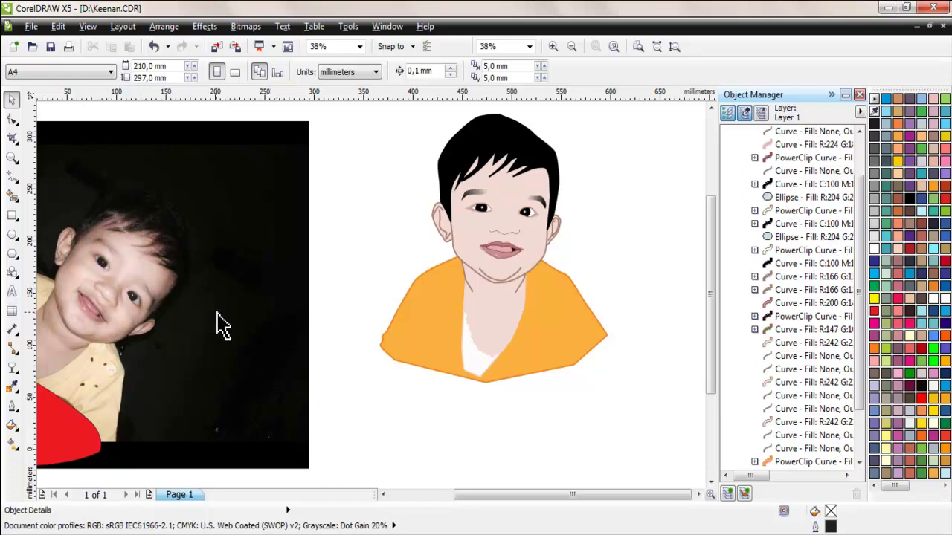
Type the child's name below the shirt and enlarge it about four times
click(12, 292)
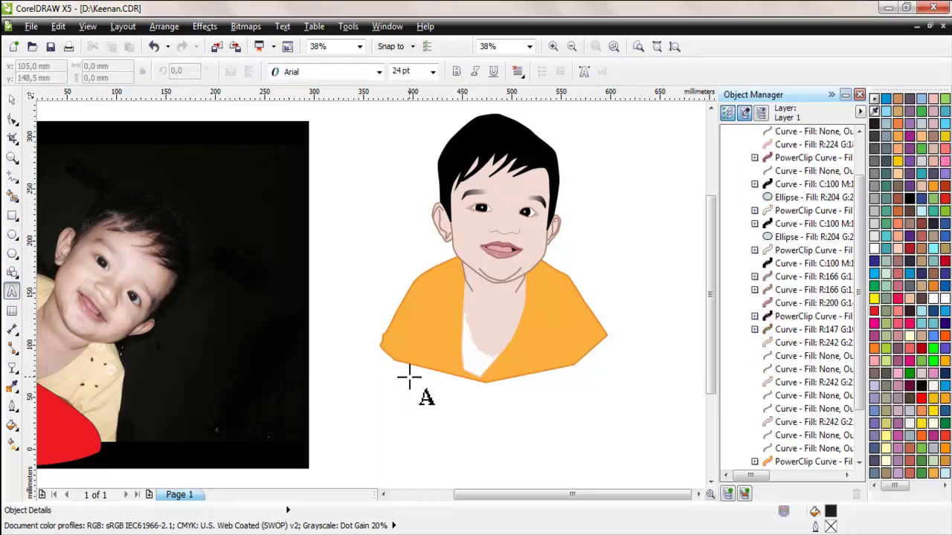
click(365, 398)
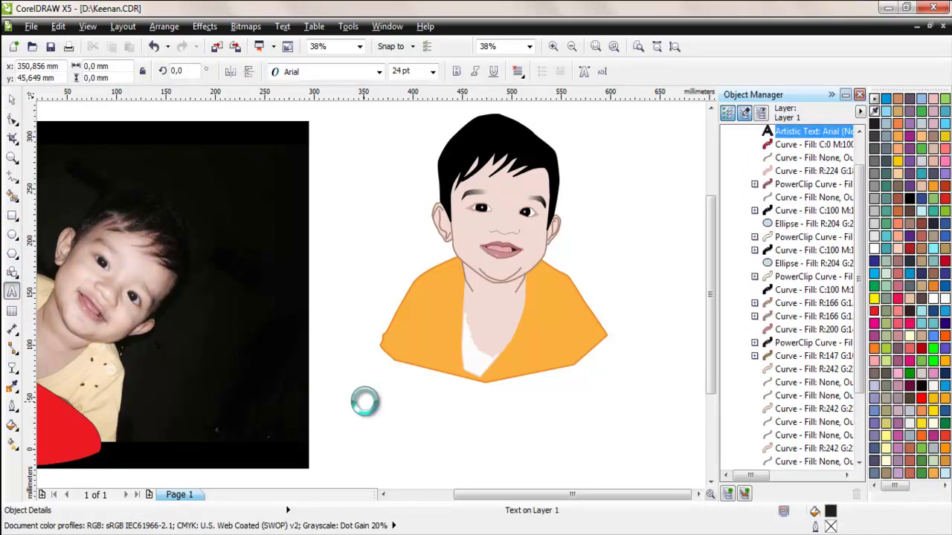
text(Kena)
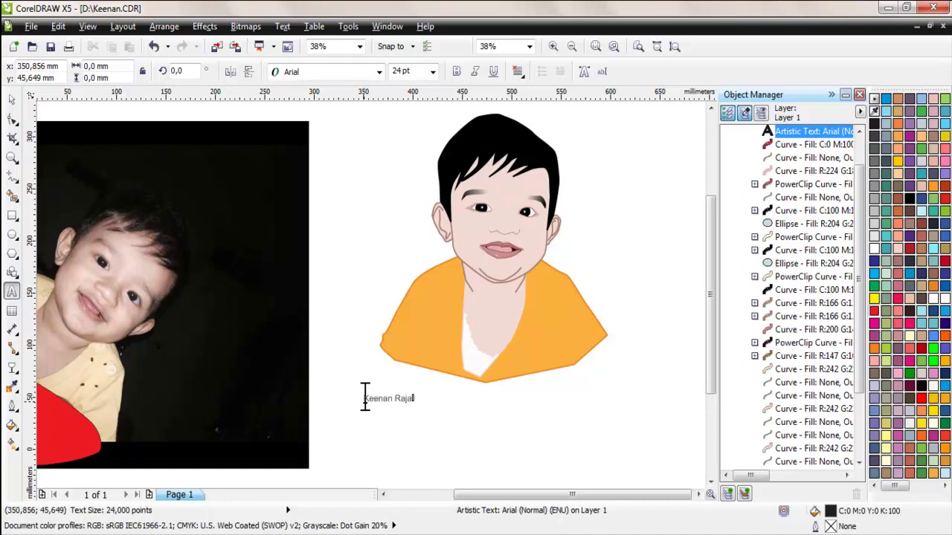
click(14, 104)
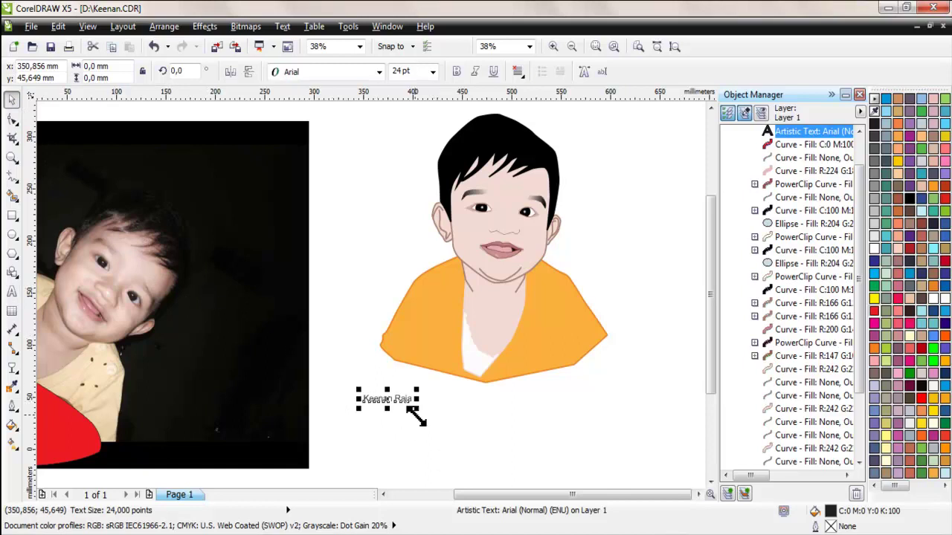
drag(417, 404, 552, 449)
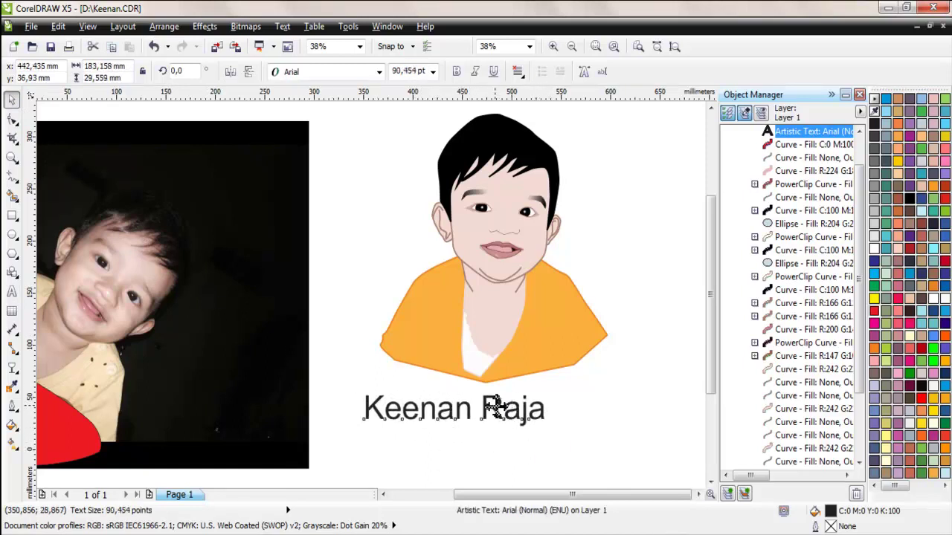
Place the name caption across the shirt's bottom edge and fill it white
drag(497, 407, 525, 394)
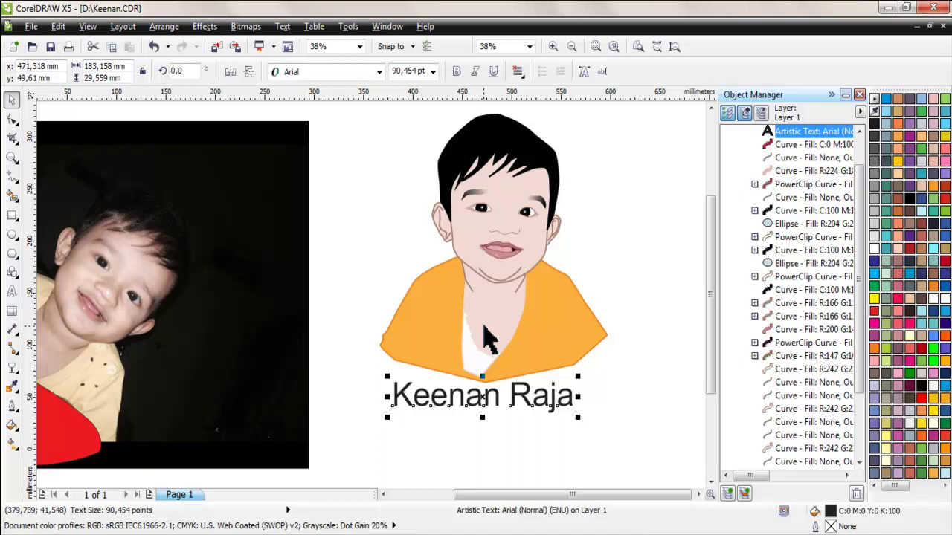
click(424, 336)
click(354, 215)
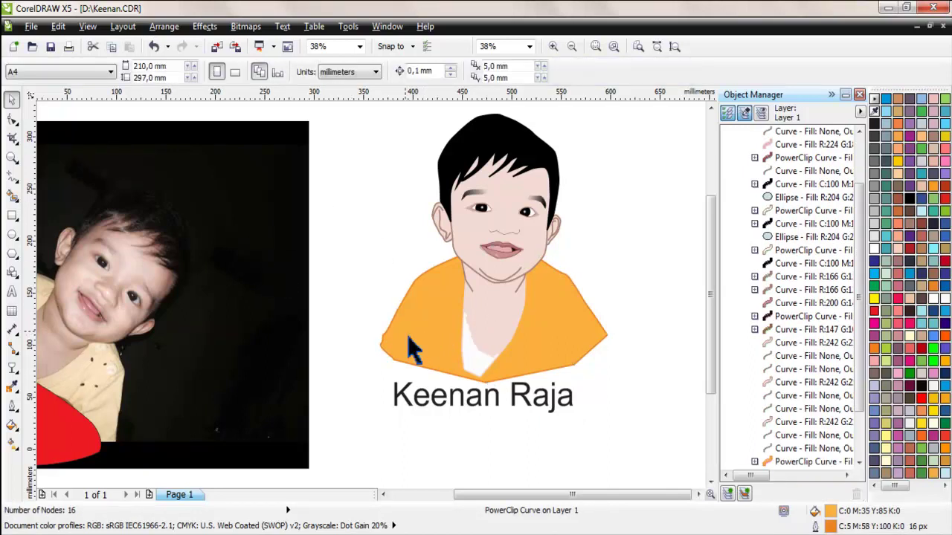
mouse_move(439, 405)
mouse_down()
mouse_move(442, 370)
mouse_move(441, 381)
mouse_up()
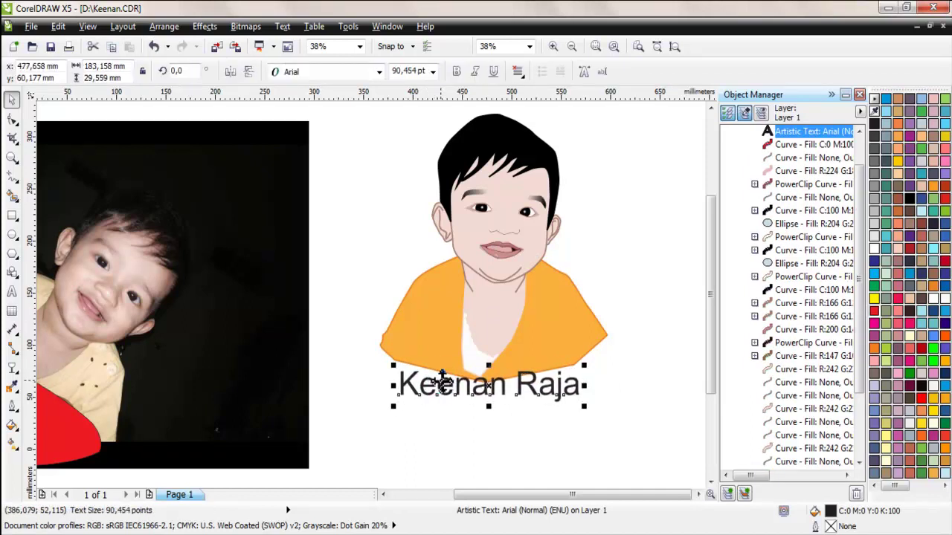
click(871, 250)
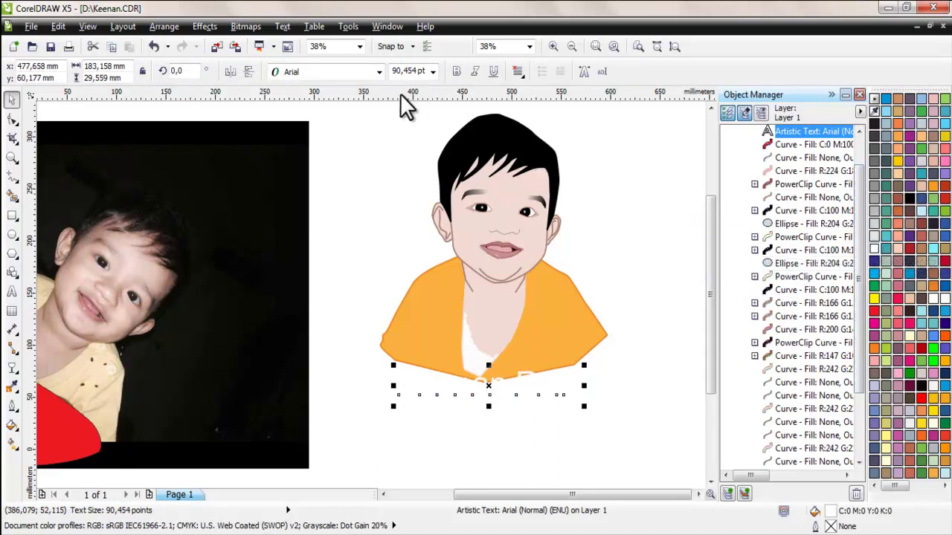
Give the caption an outside contour coloured with the shirt's orange
click(211, 22)
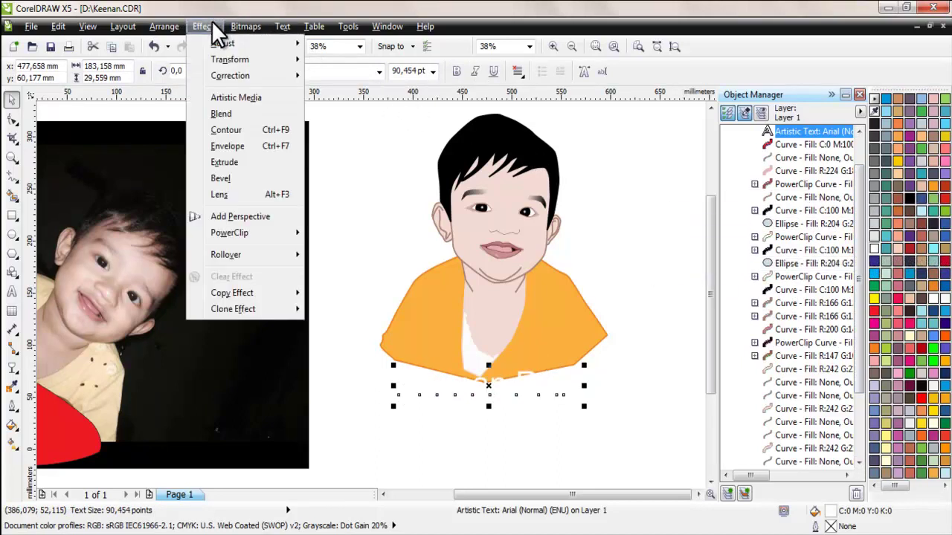
click(241, 130)
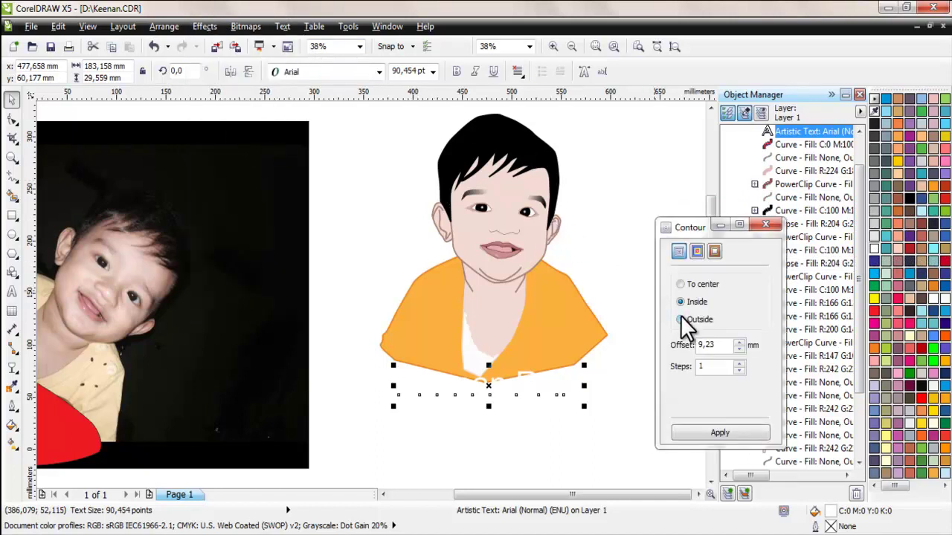
click(692, 425)
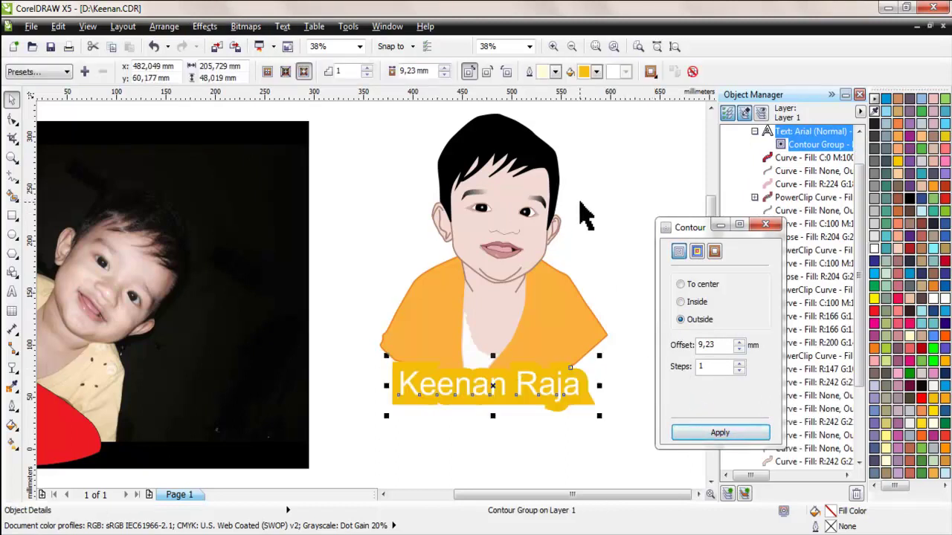
click(597, 72)
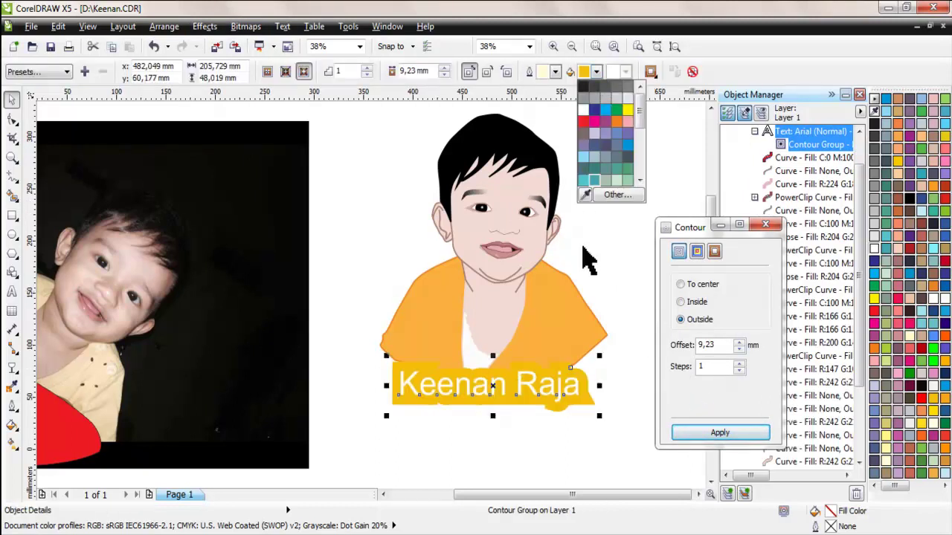
click(581, 192)
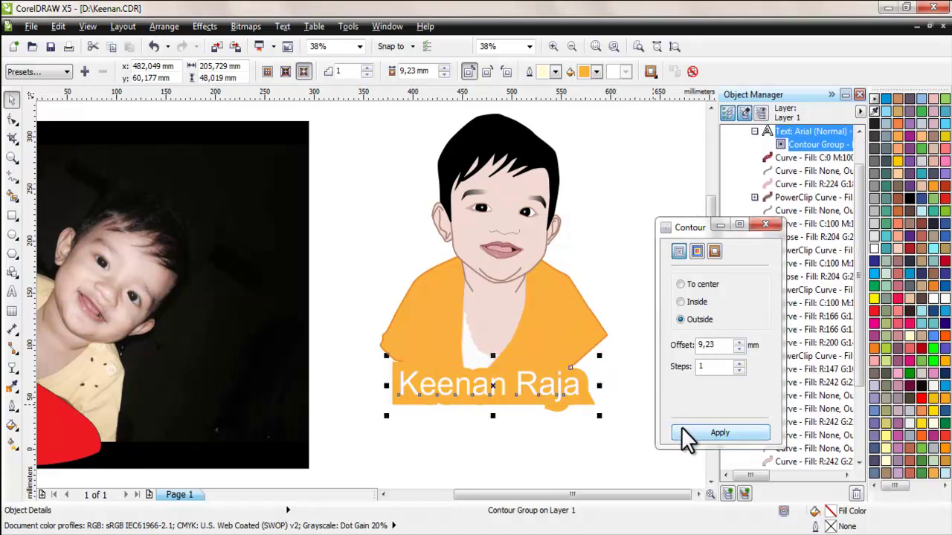
Set the contour offset to 4.73 mm, reapply, and close the Contour docker
click(739, 348)
click(739, 346)
click(706, 426)
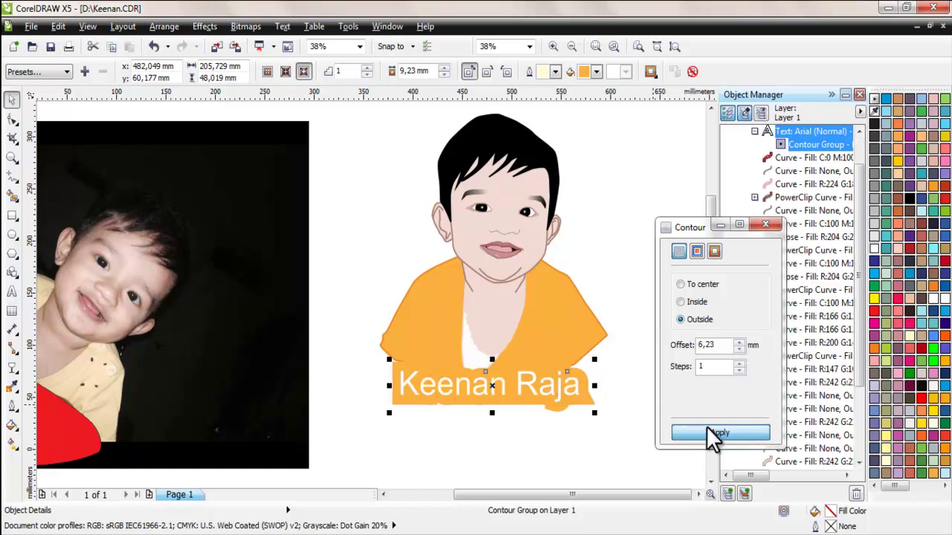
click(739, 349)
click(739, 349)
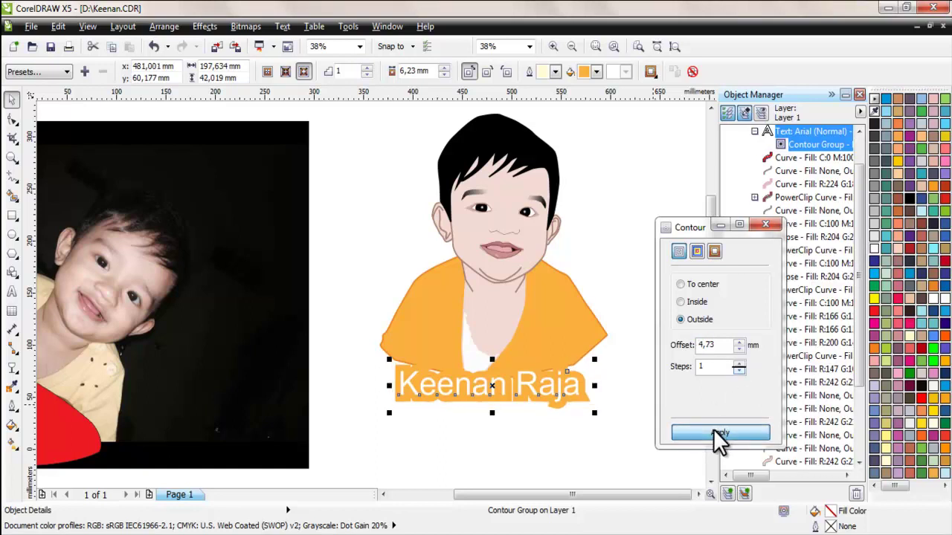
click(712, 429)
click(637, 417)
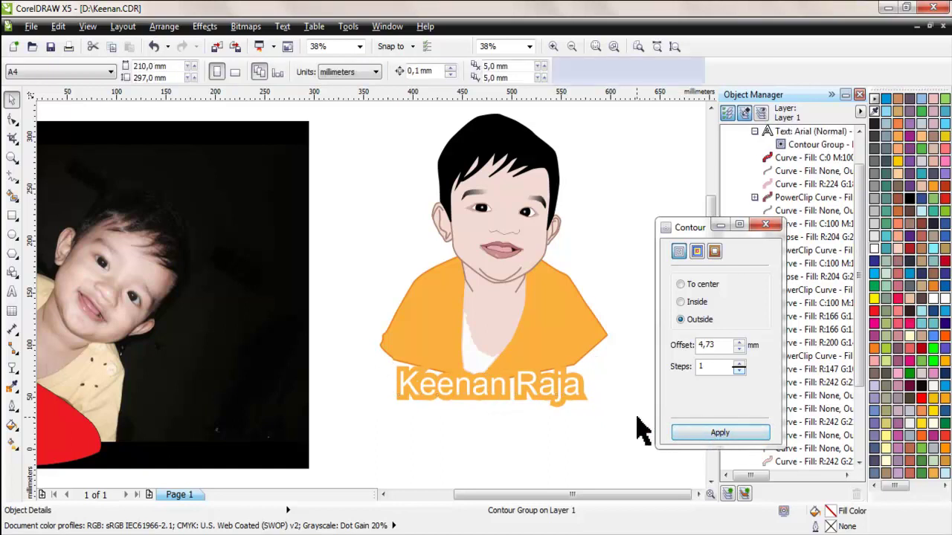
click(753, 226)
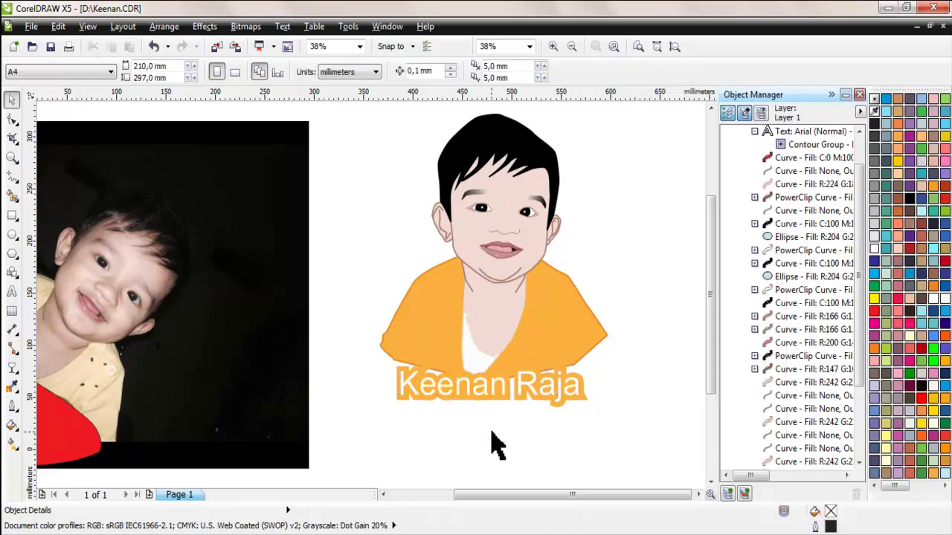
Pull the shirt's lower-left, lower-right and right-side nodes outward and down so it flares wider
click(500, 396)
shift+click(556, 336)
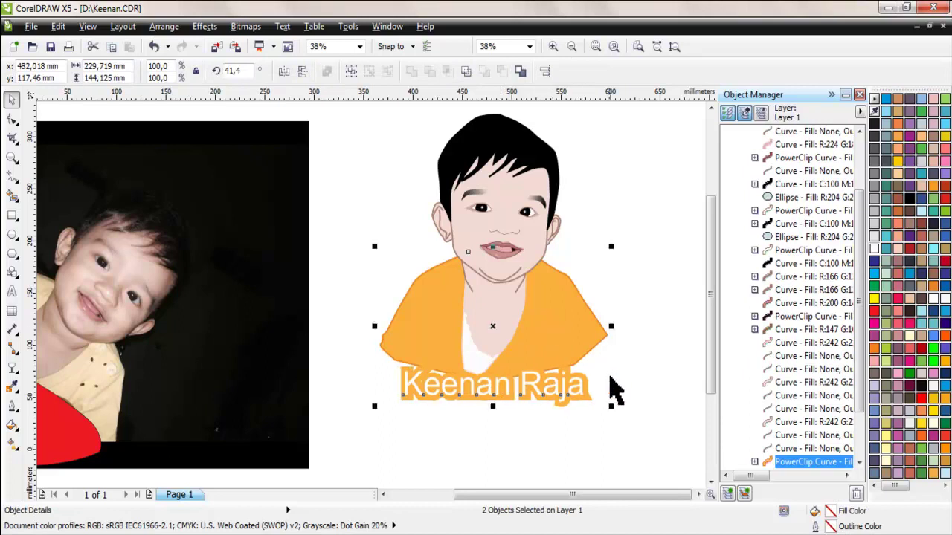
click(621, 398)
click(442, 357)
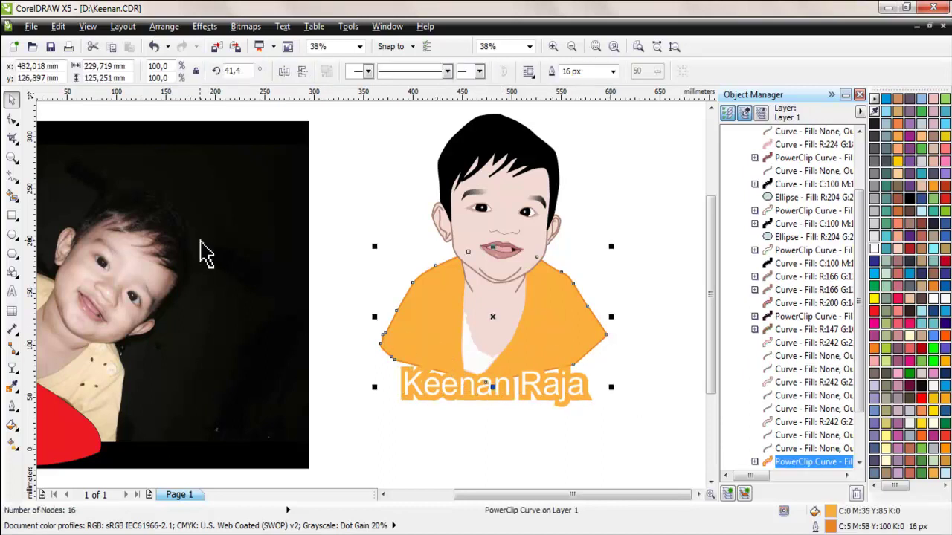
click(15, 120)
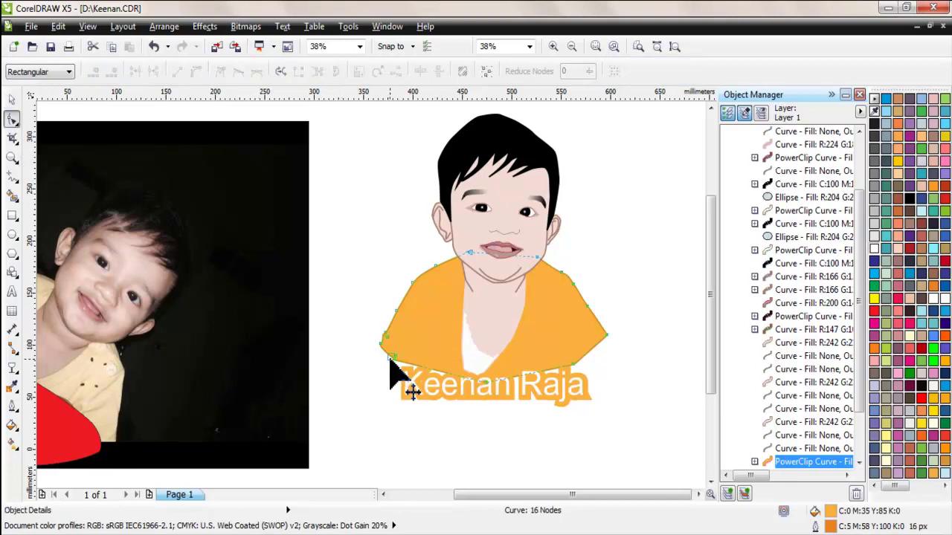
mouse_move(385, 345)
mouse_down()
mouse_move(369, 377)
mouse_move(395, 388)
mouse_up()
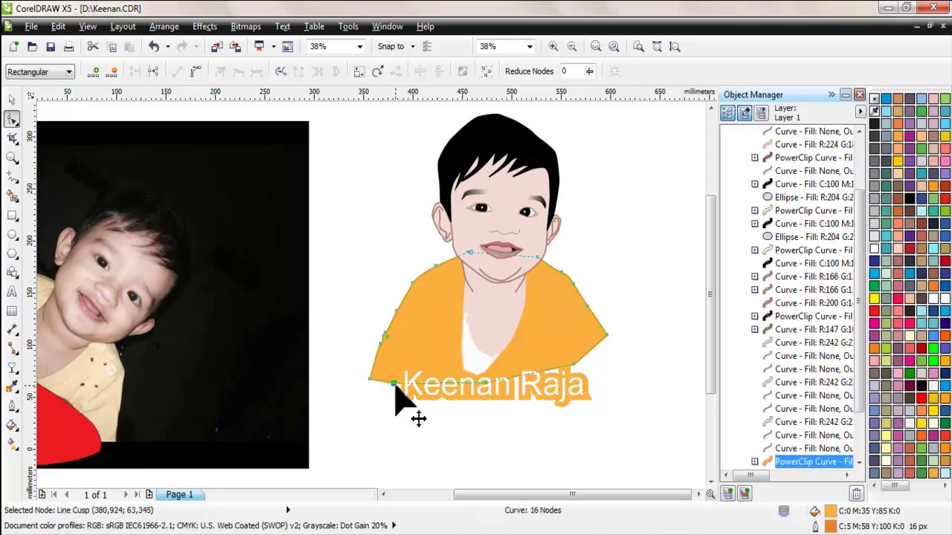
drag(574, 365, 587, 384)
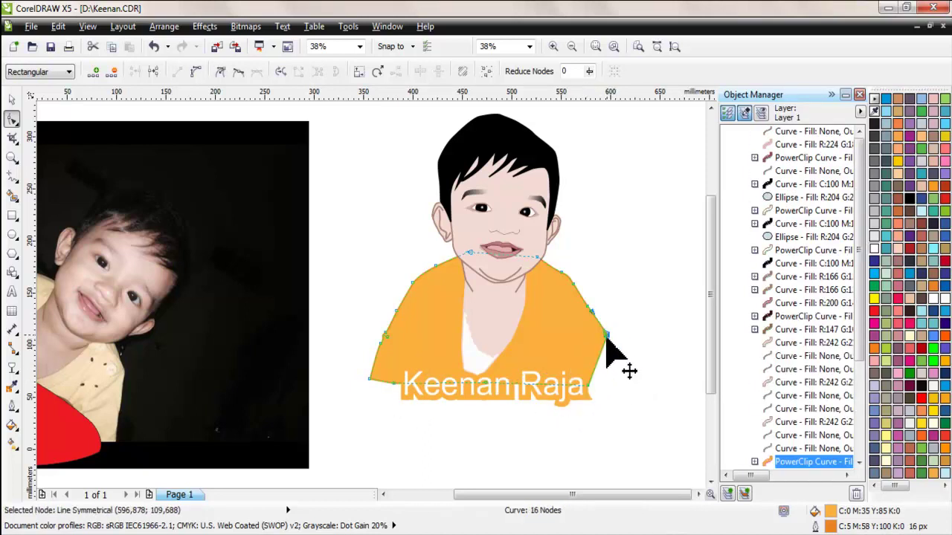
drag(607, 336, 623, 381)
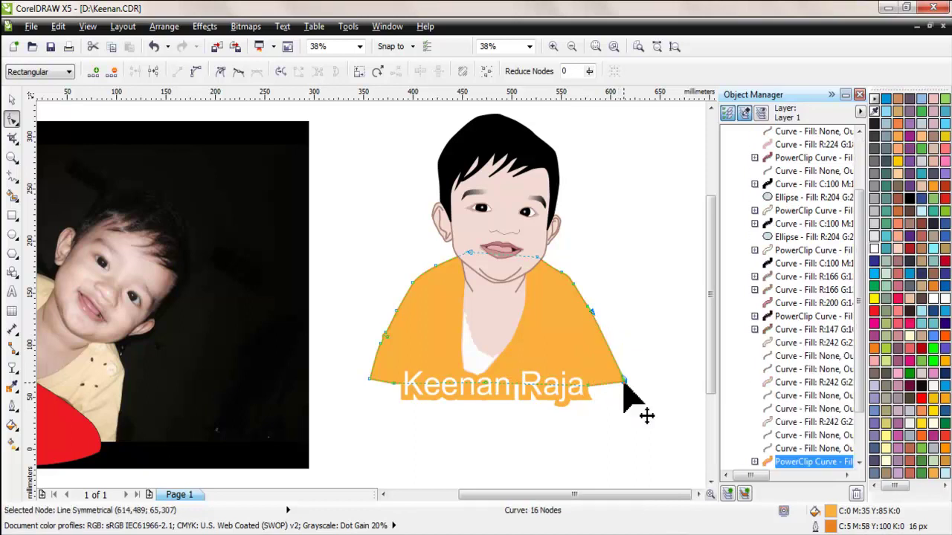
click(633, 309)
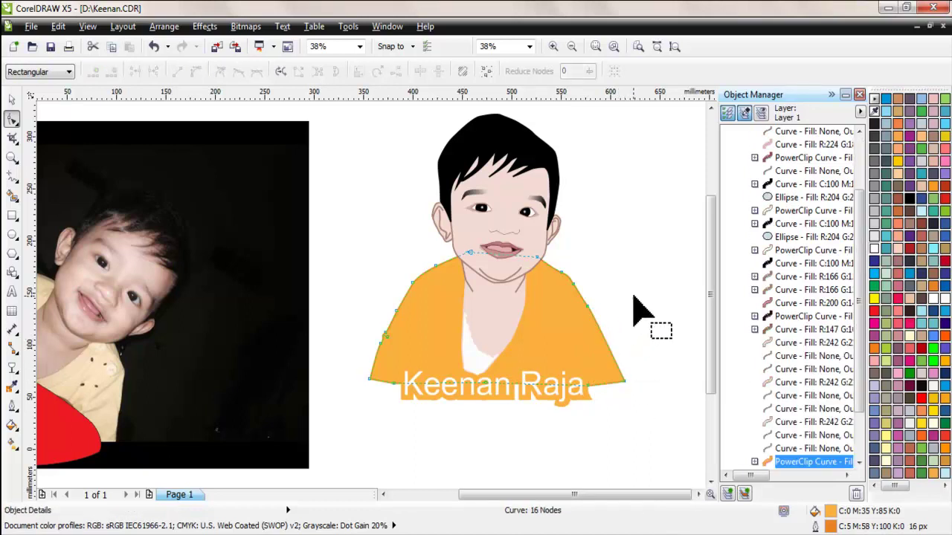
click(12, 98)
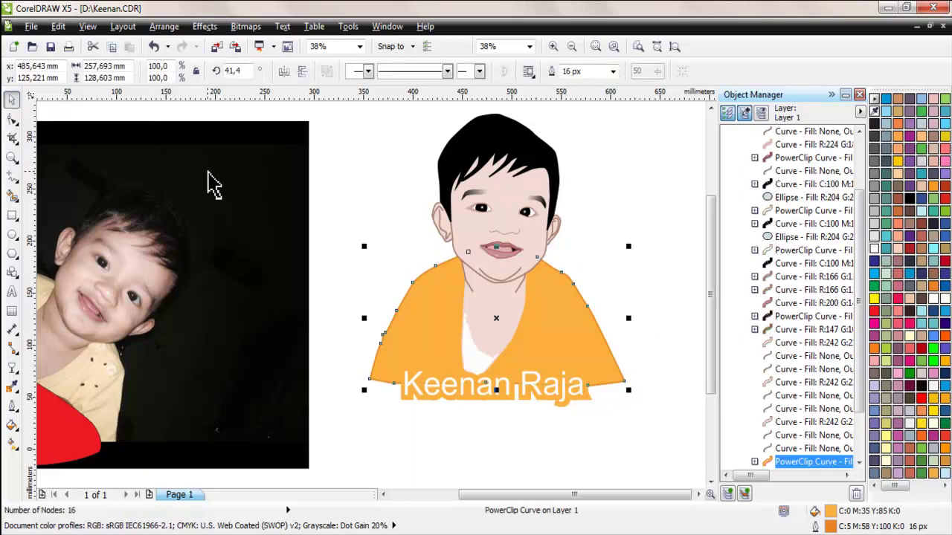
Shift the name caption left and scale it about 142% across the shirt's hem
click(354, 265)
click(407, 383)
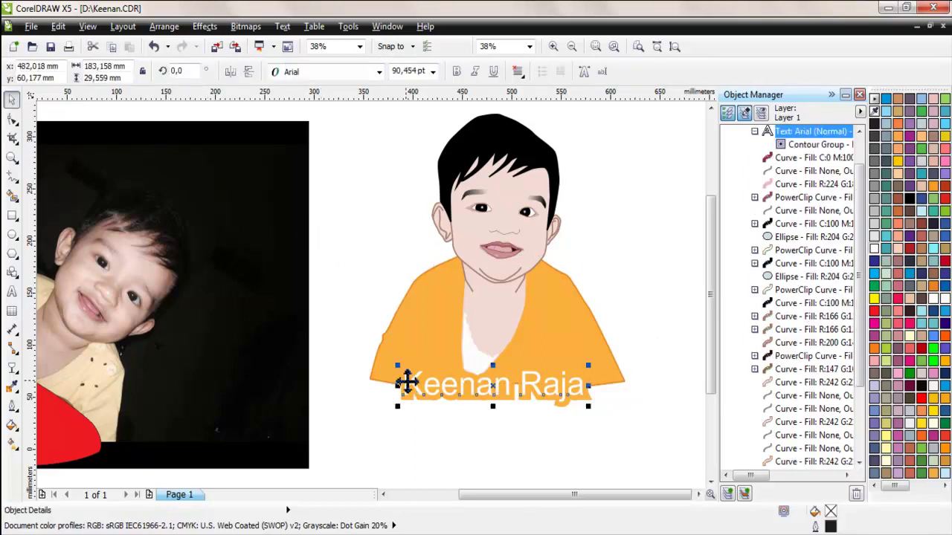
double_click(406, 383)
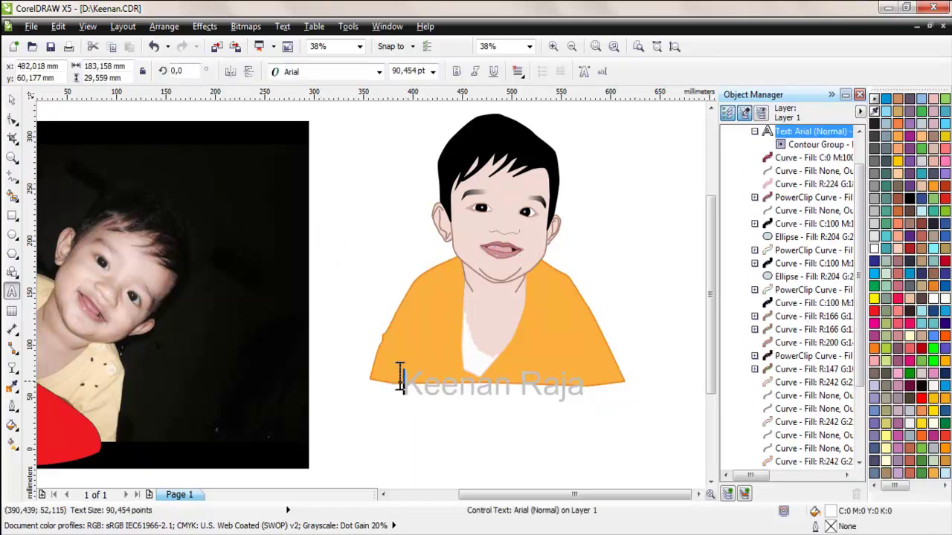
click(11, 99)
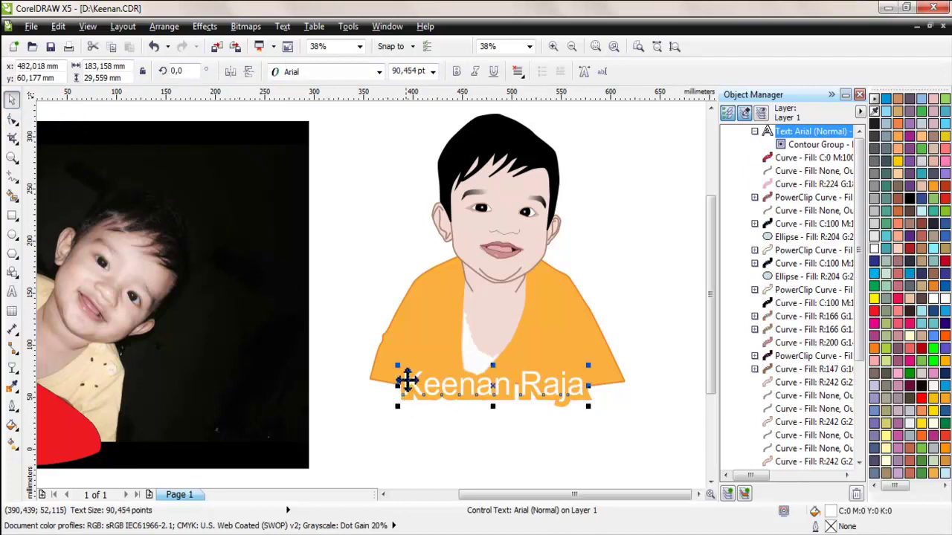
drag(408, 383, 371, 381)
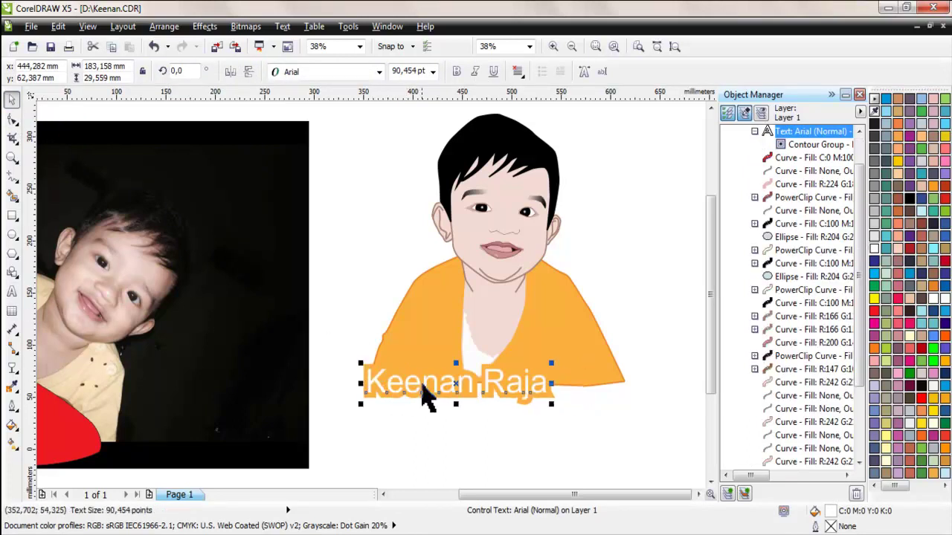
drag(552, 404, 631, 421)
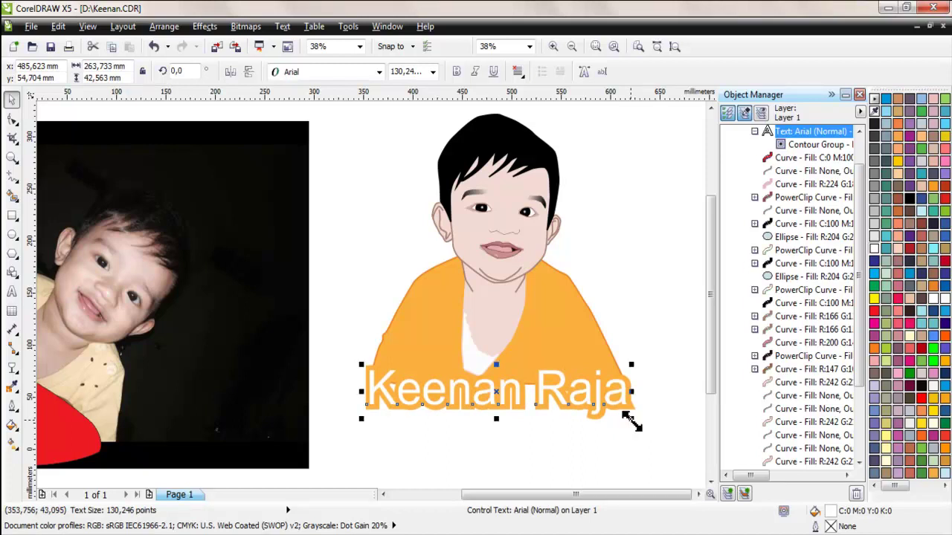
click(647, 435)
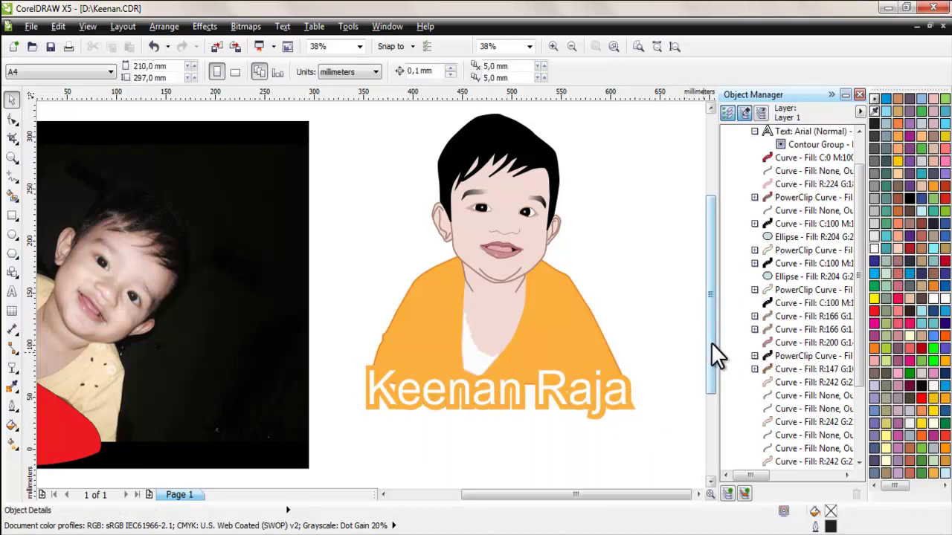
drag(710, 342, 713, 331)
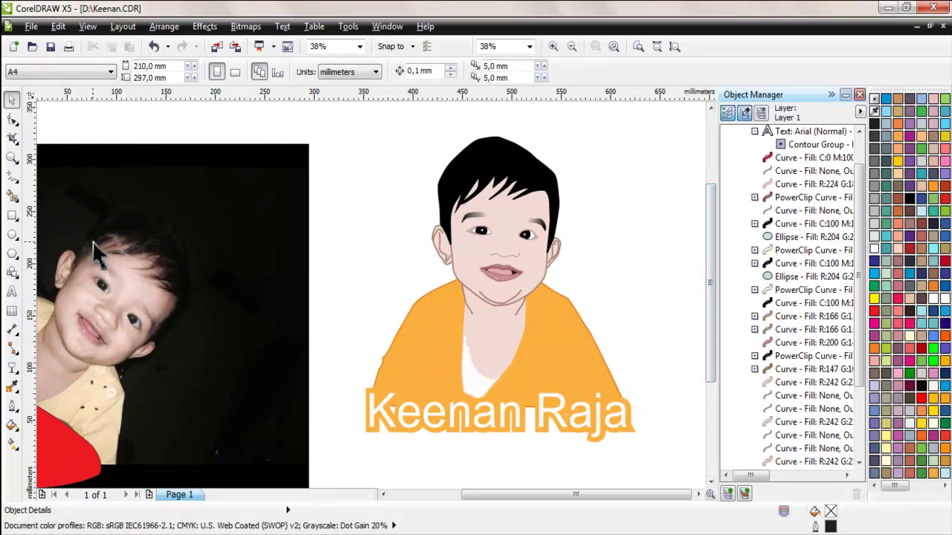
click(12, 291)
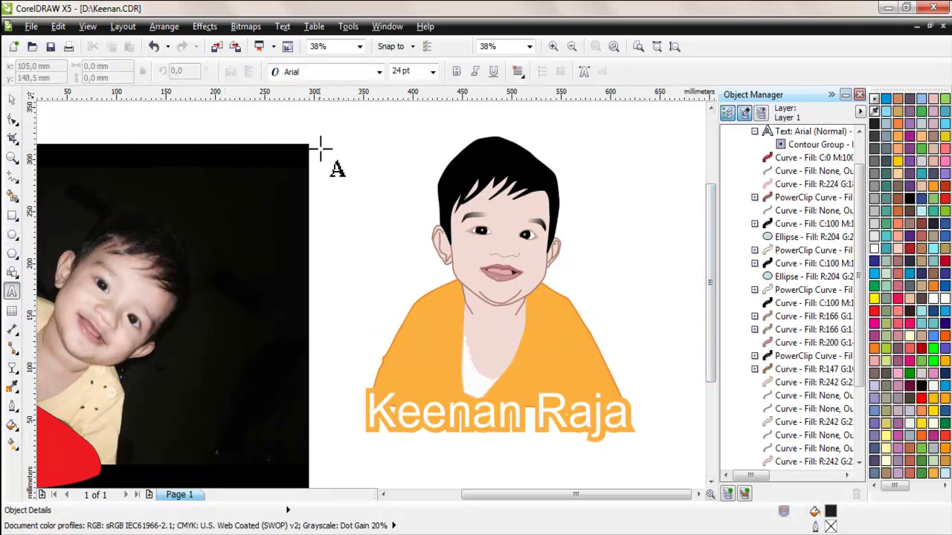
click(13, 216)
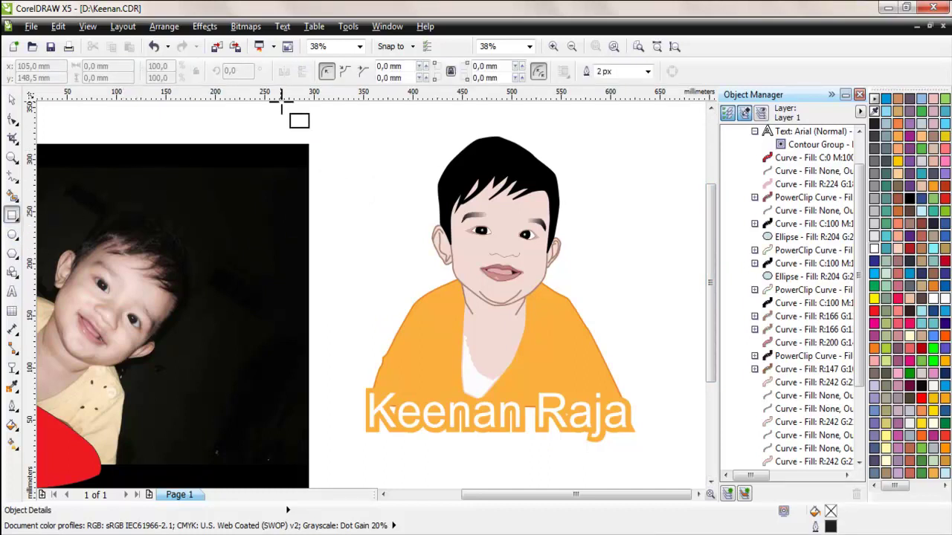
click(570, 47)
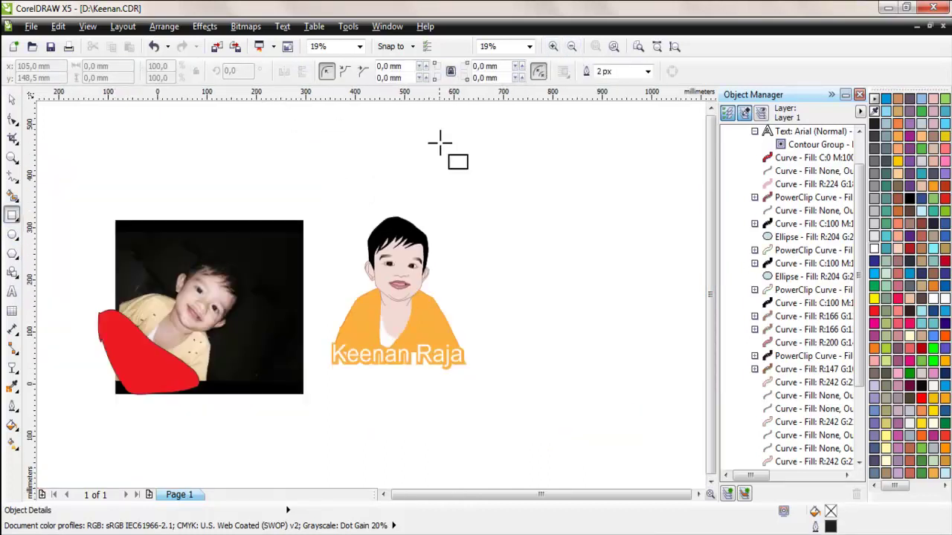
drag(330, 198, 466, 385)
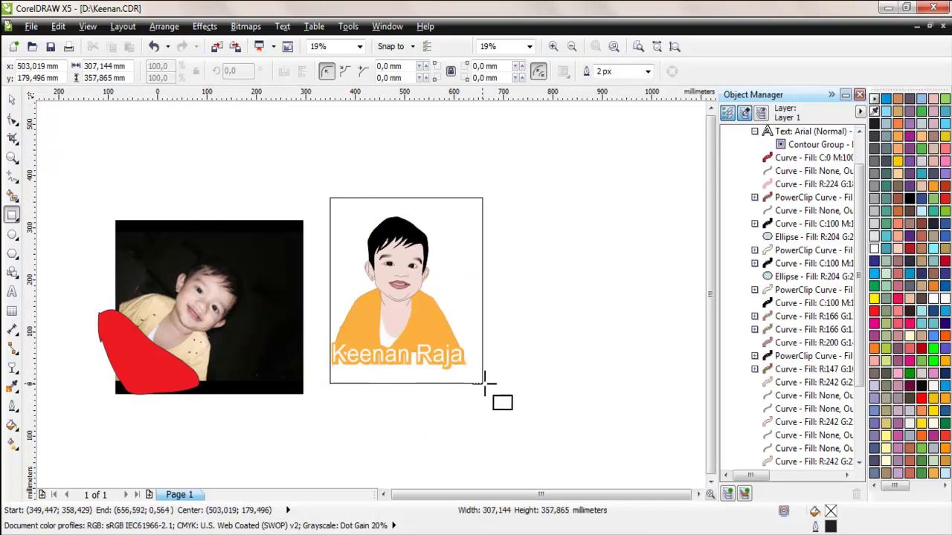
drag(466, 385, 482, 382)
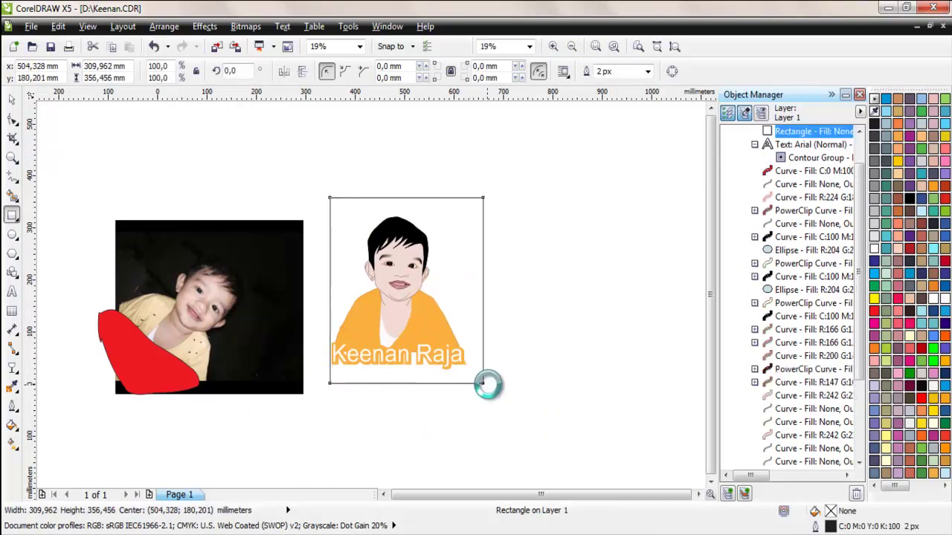
key(Left)
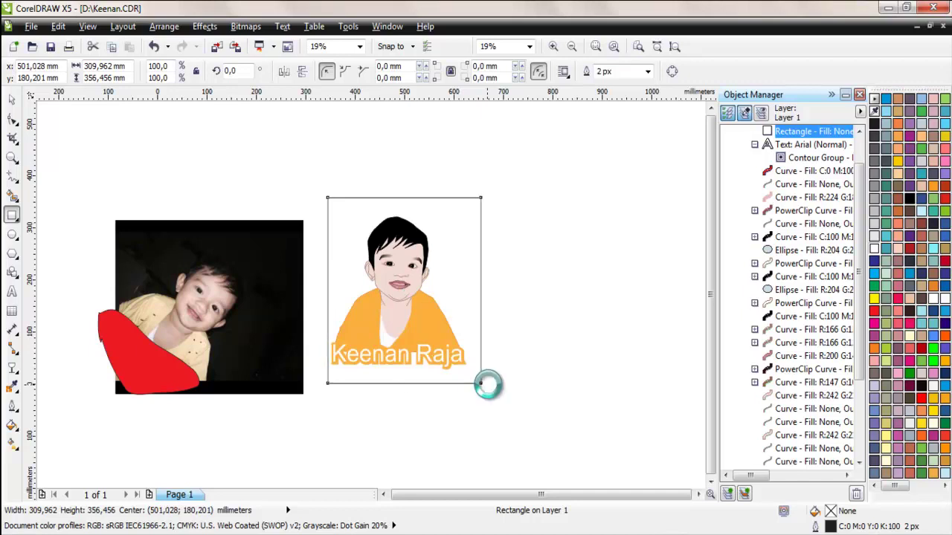
key(Left)
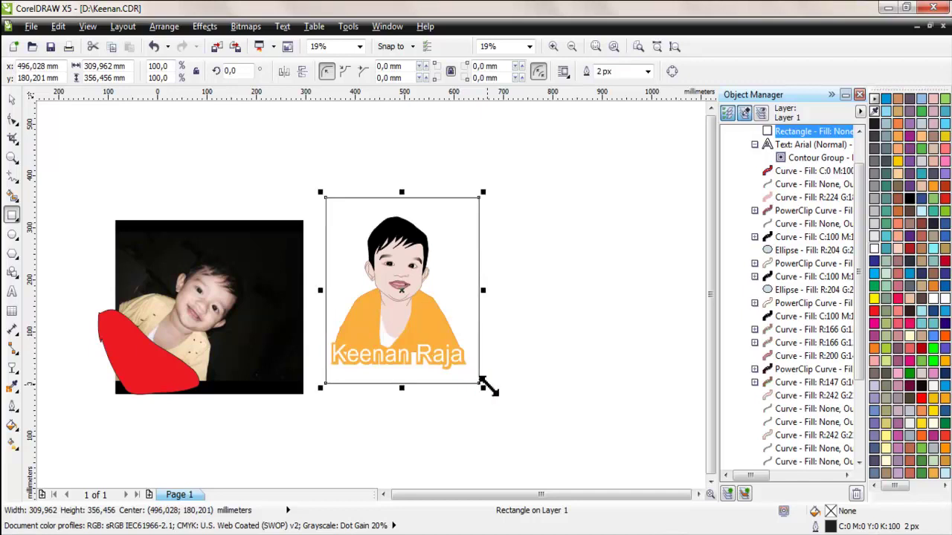
click(887, 223)
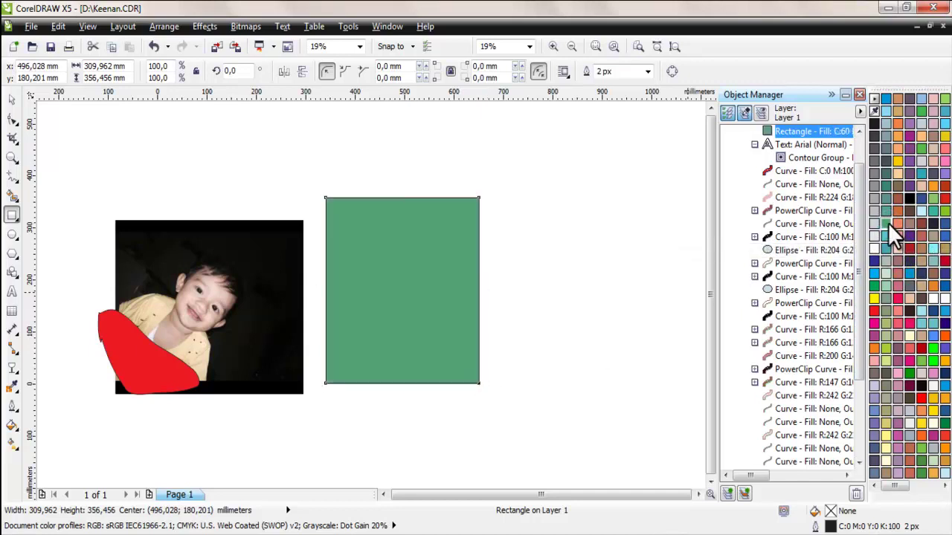
key(shift+Page_Down)
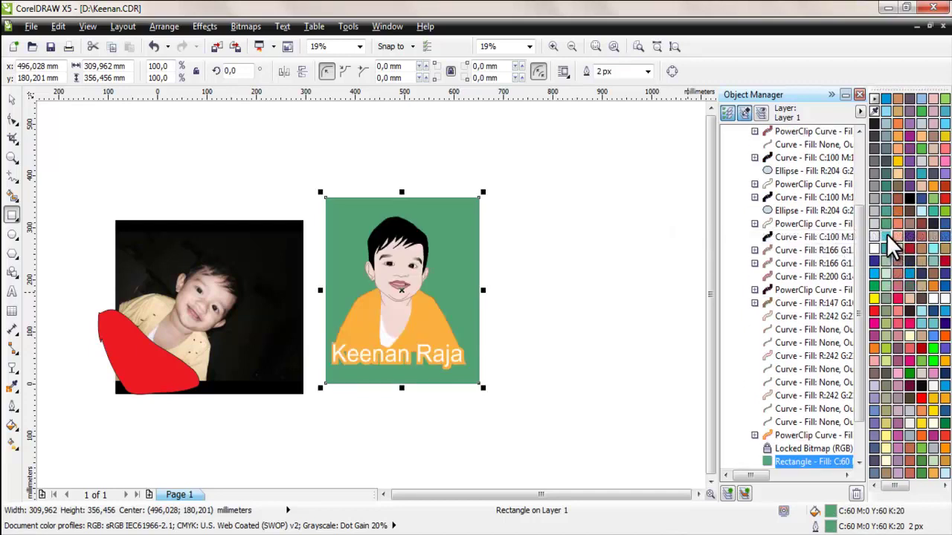
click(887, 237)
click(889, 242)
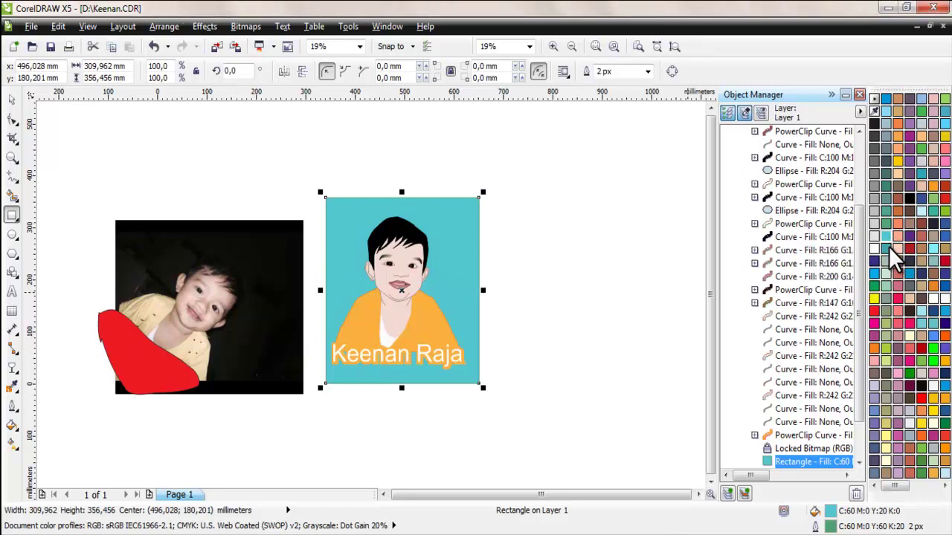
click(889, 246)
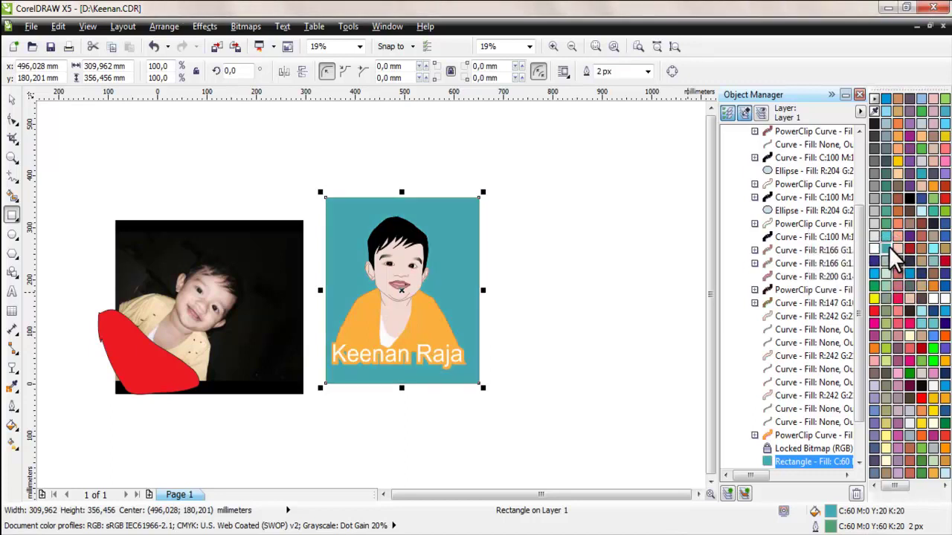
drag(889, 246, 890, 260)
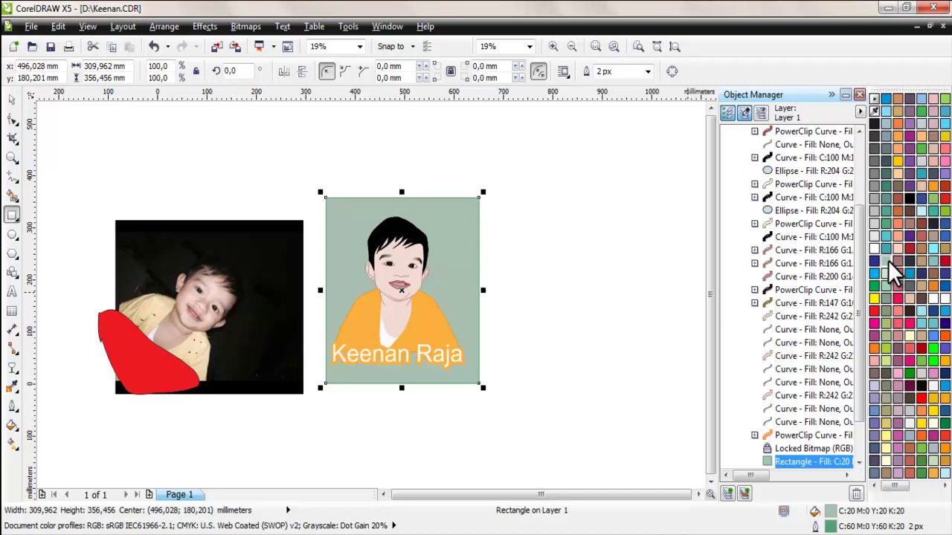
click(880, 160)
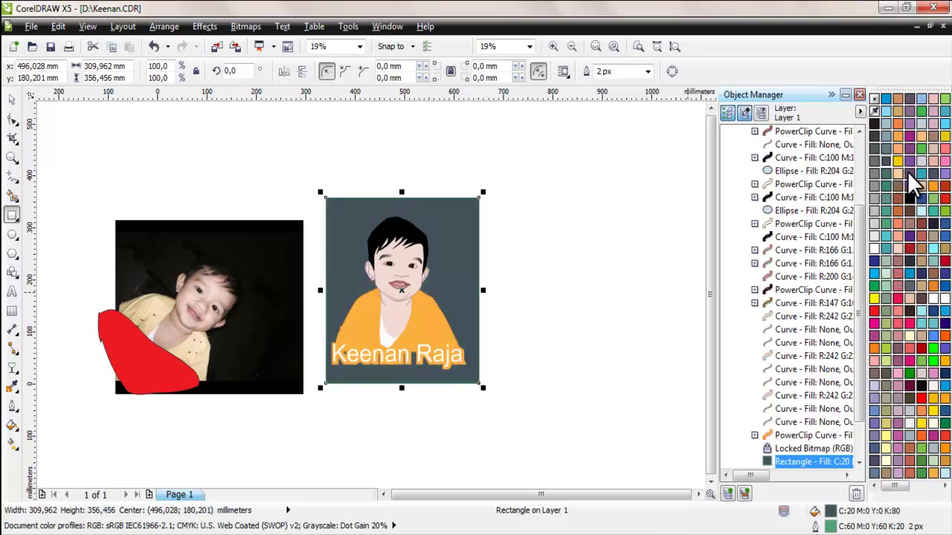
click(934, 175)
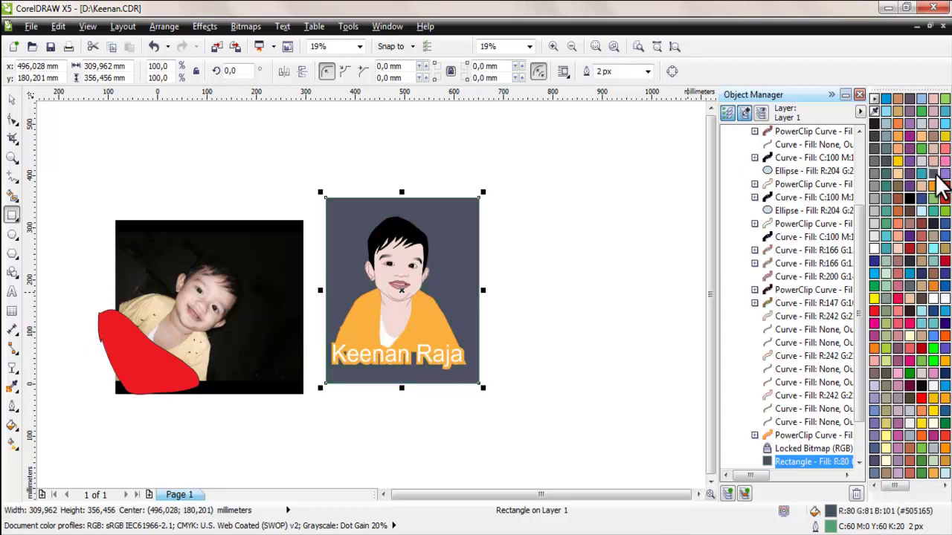
click(886, 250)
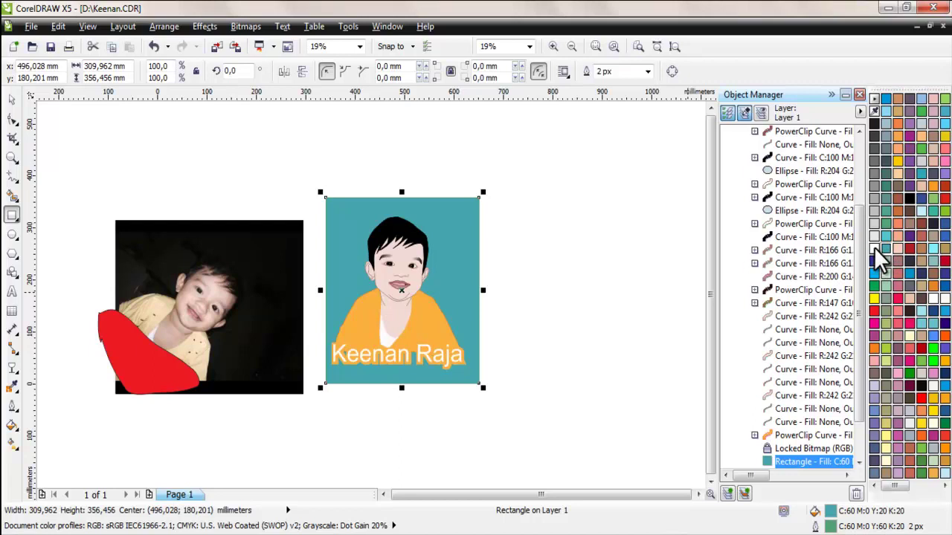
click(875, 250)
key(Delete)
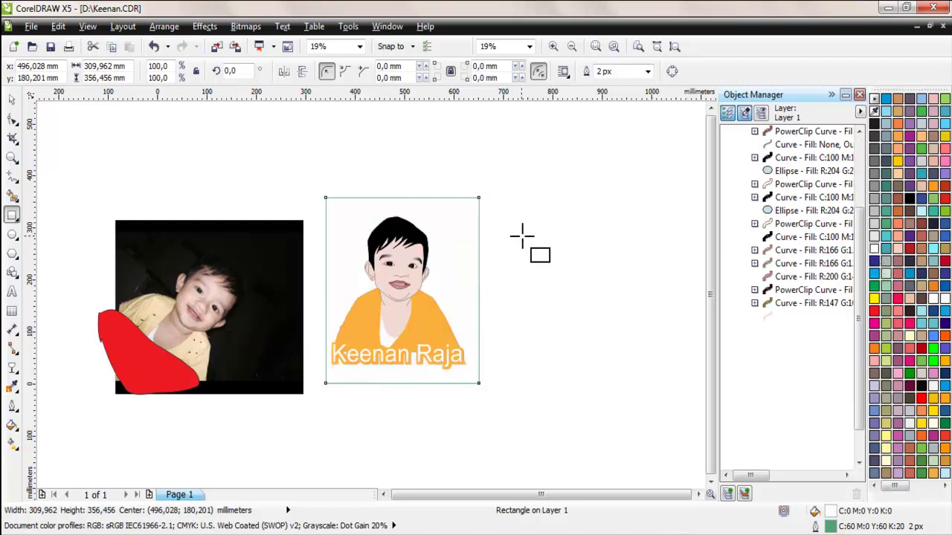
click(12, 157)
drag(321, 208, 476, 378)
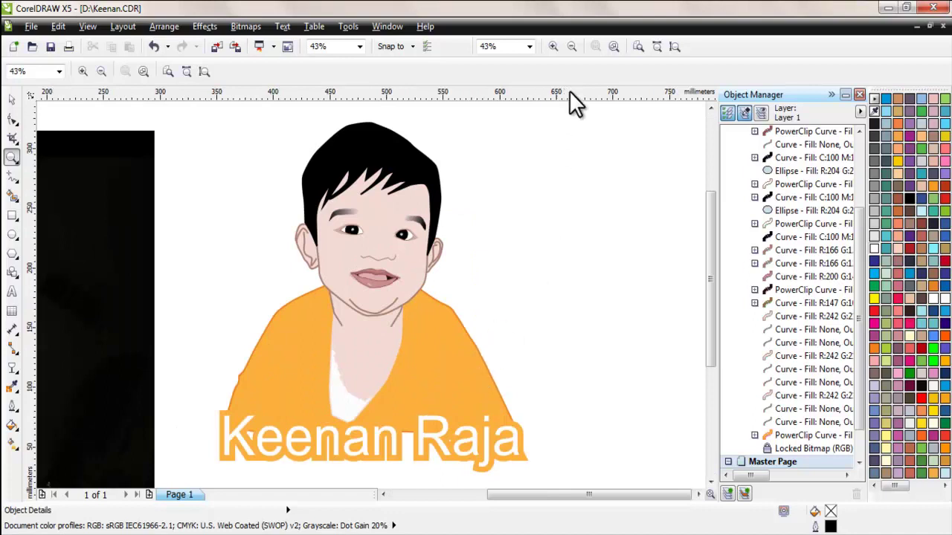
click(569, 50)
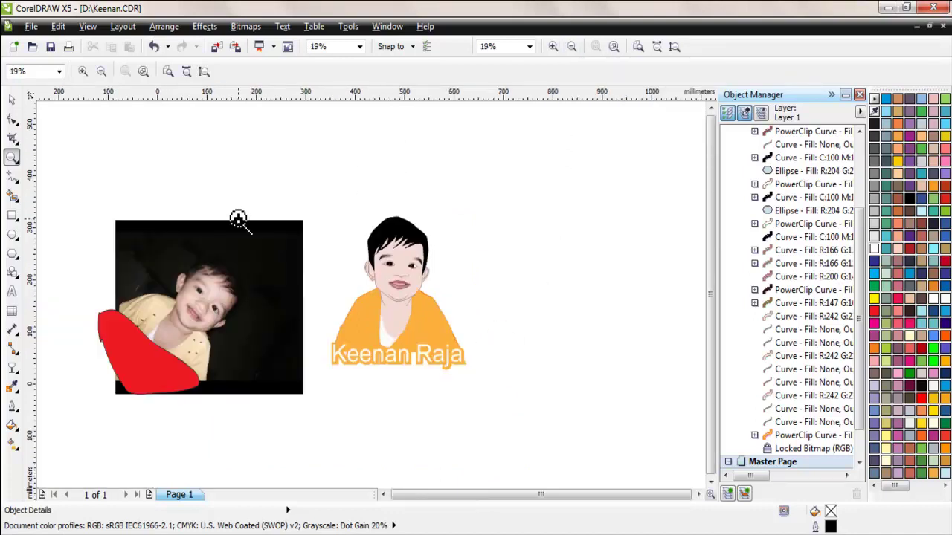
Unlock the reference photo and draw a 263 × 272 mm rectangle framing the child
click(12, 215)
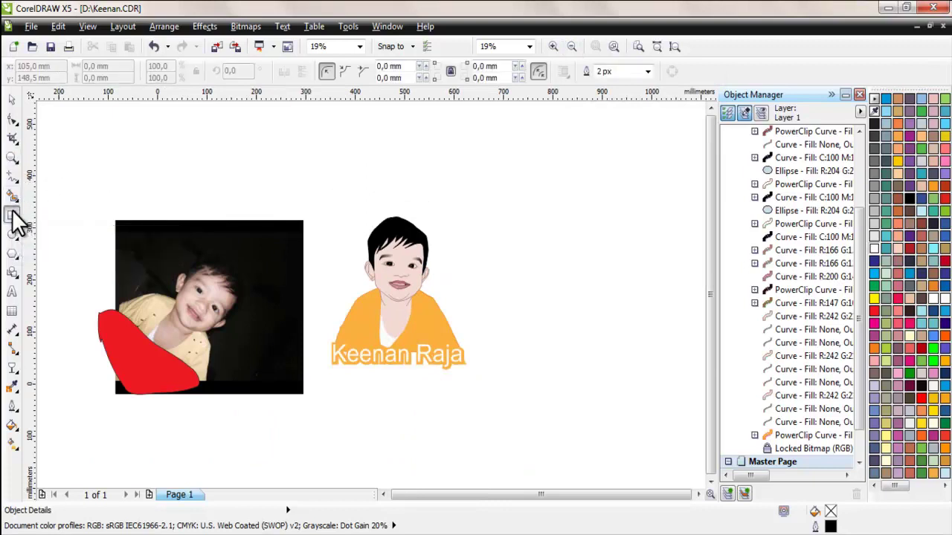
right_click(134, 252)
click(160, 263)
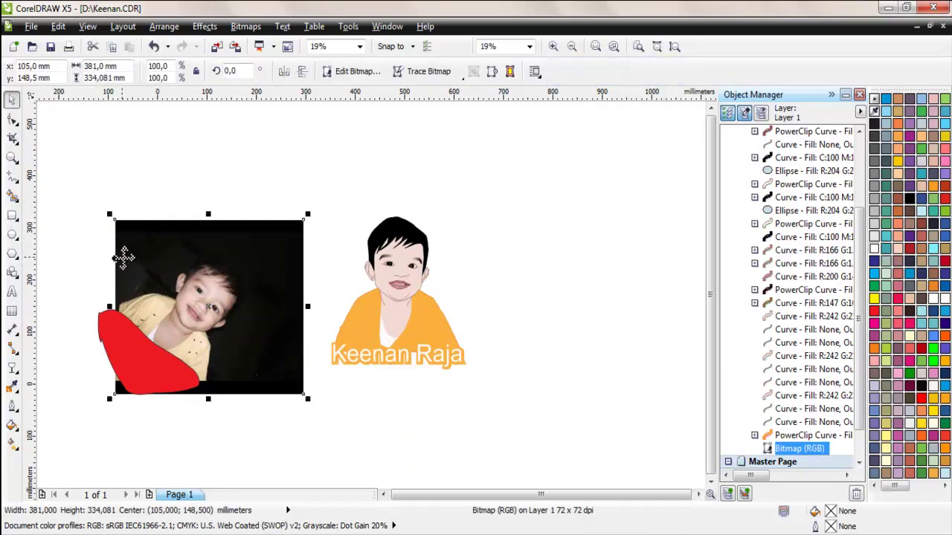
click(12, 216)
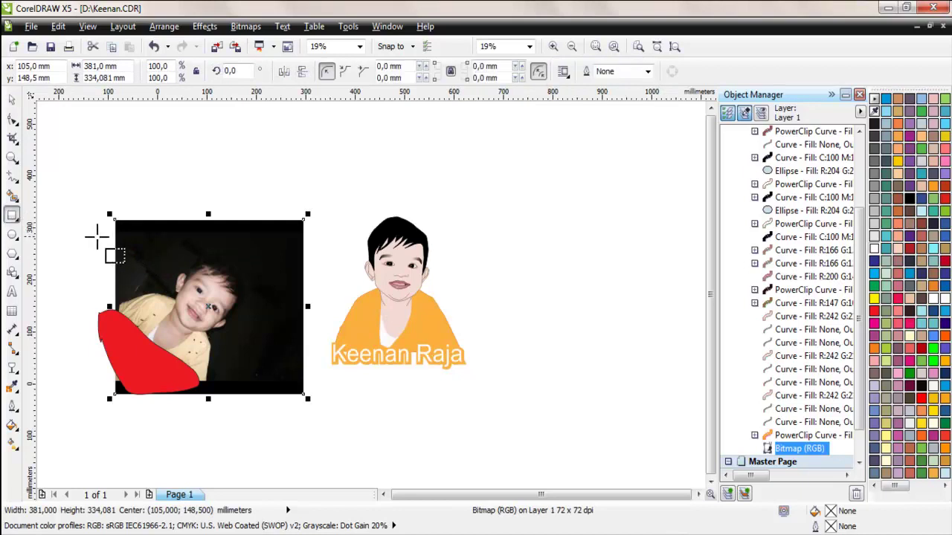
drag(114, 242, 227, 384)
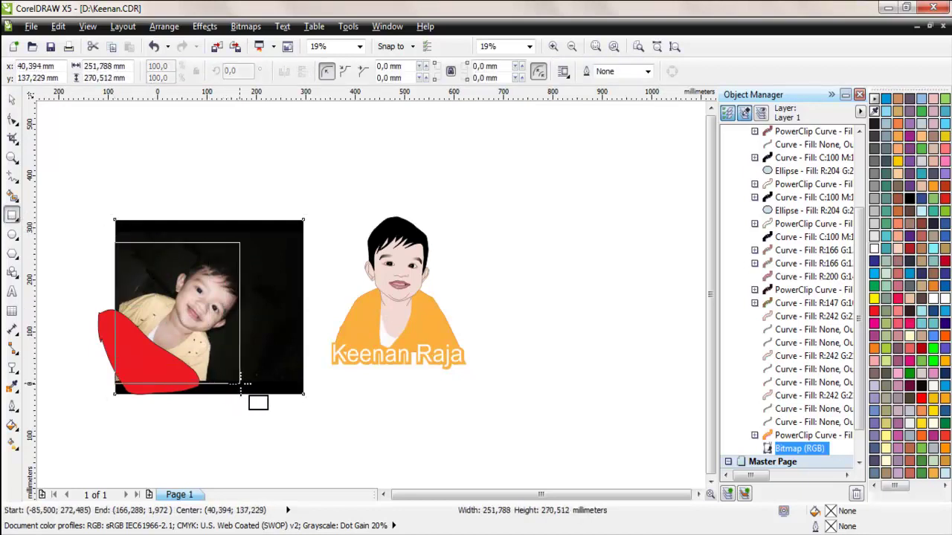
drag(227, 383, 249, 387)
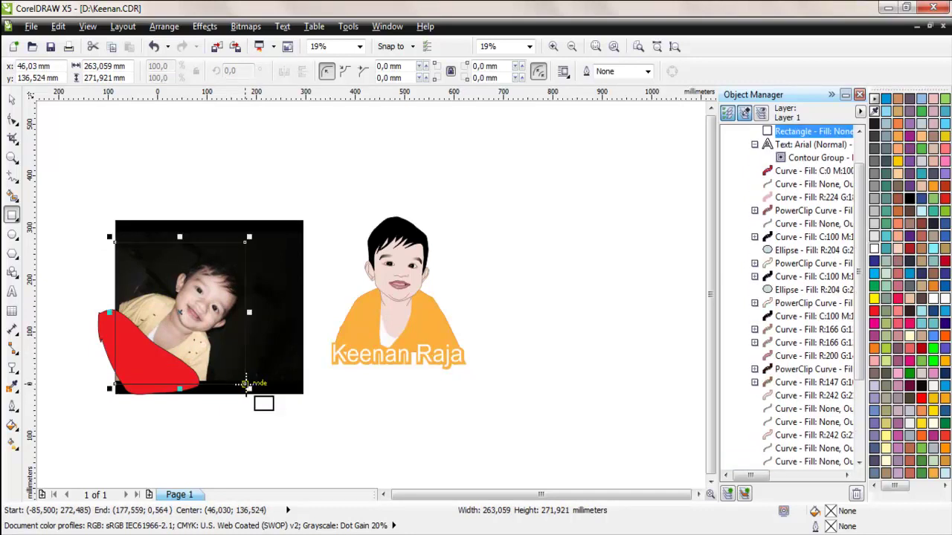
Crop the photo to the rectangle with Intersect, delete the leftover rectangle, and move the photo right of the cartoon
click(12, 99)
shift+click(281, 297)
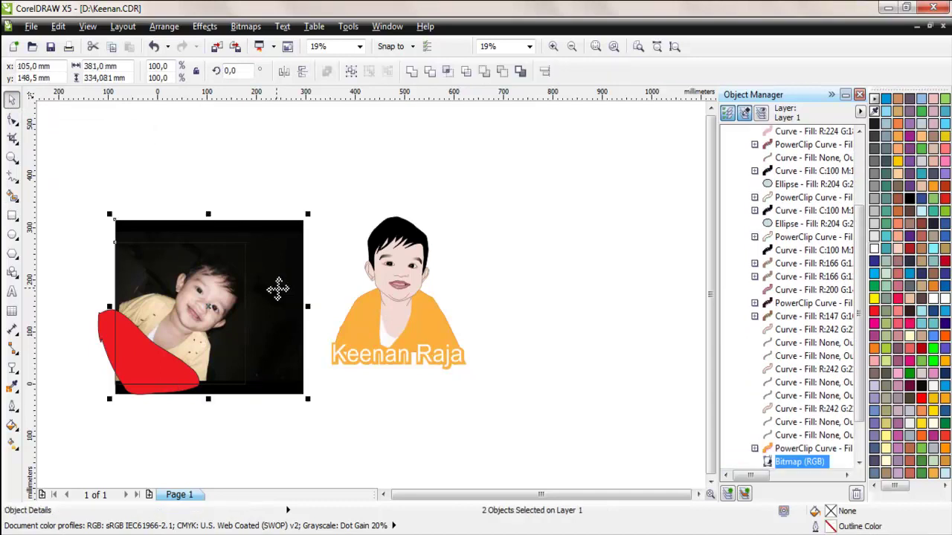
click(446, 71)
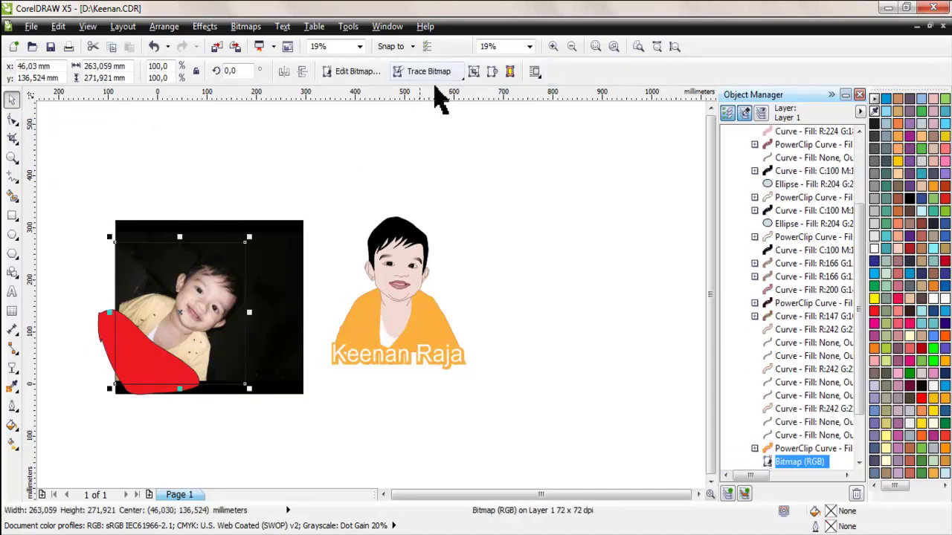
click(325, 189)
click(229, 260)
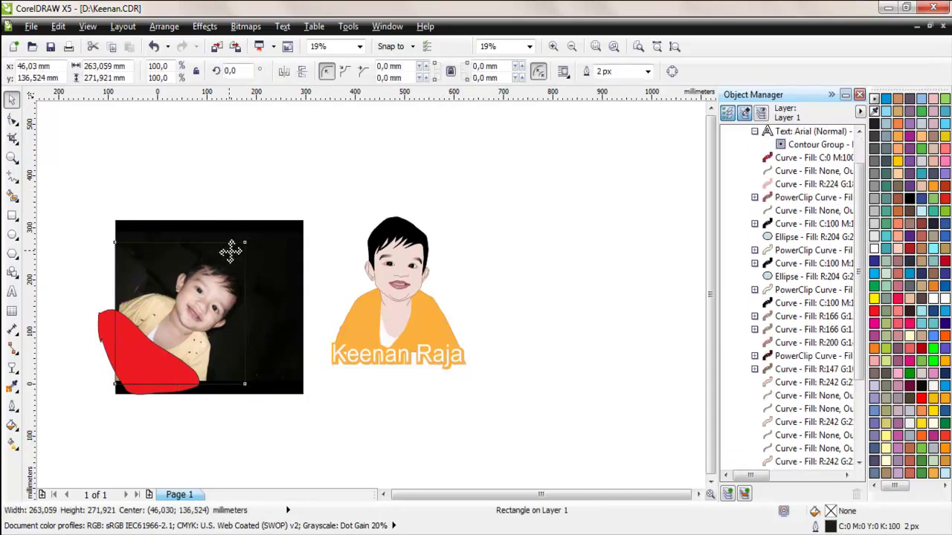
key(Delete)
drag(199, 292, 550, 262)
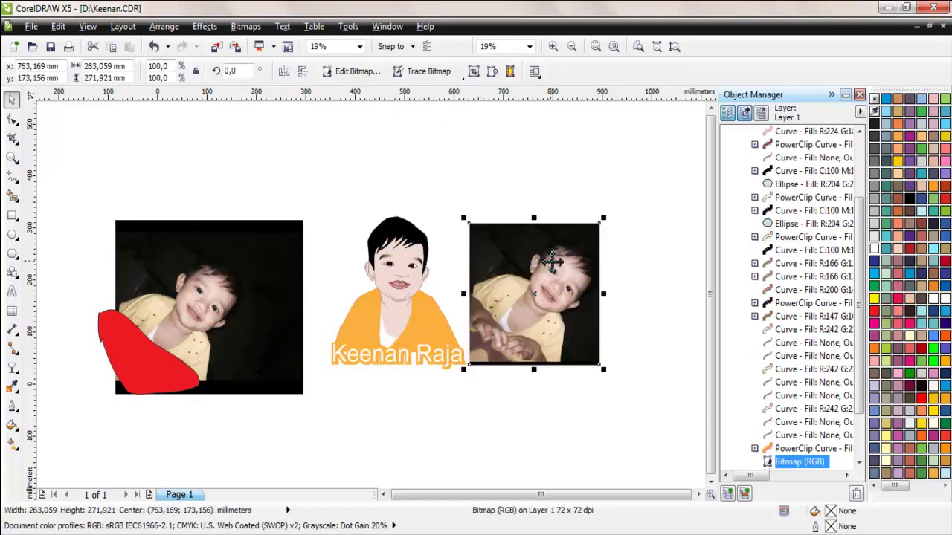
Rotate the cropped photo about 40° into a diamond beside the cartoon
click(551, 262)
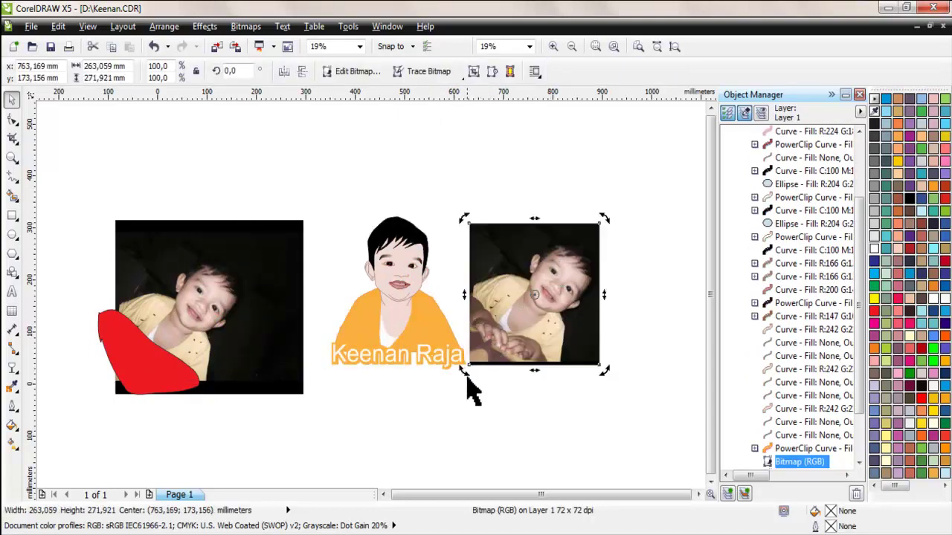
drag(461, 372, 527, 397)
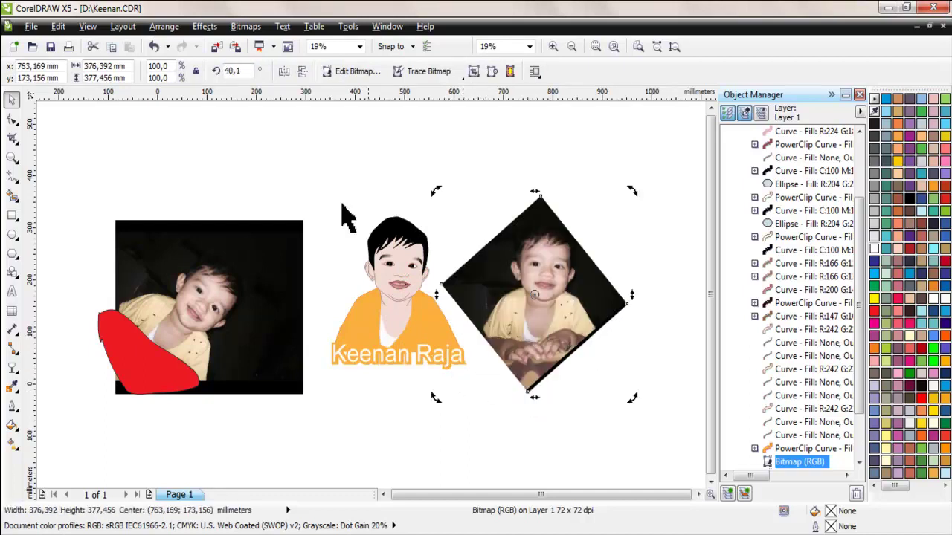
click(298, 184)
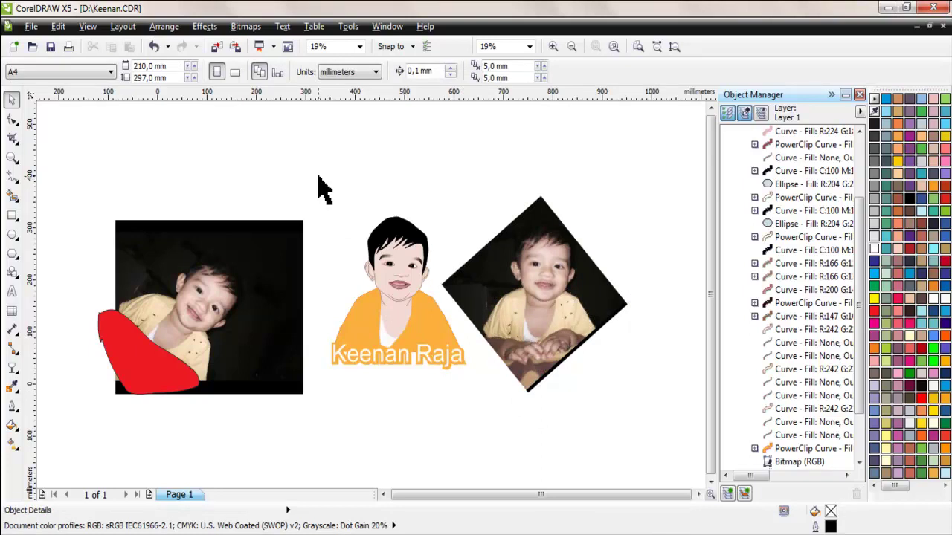
Zoom the view to fit the cartoon and rotated photo together
drag(318, 172, 602, 405)
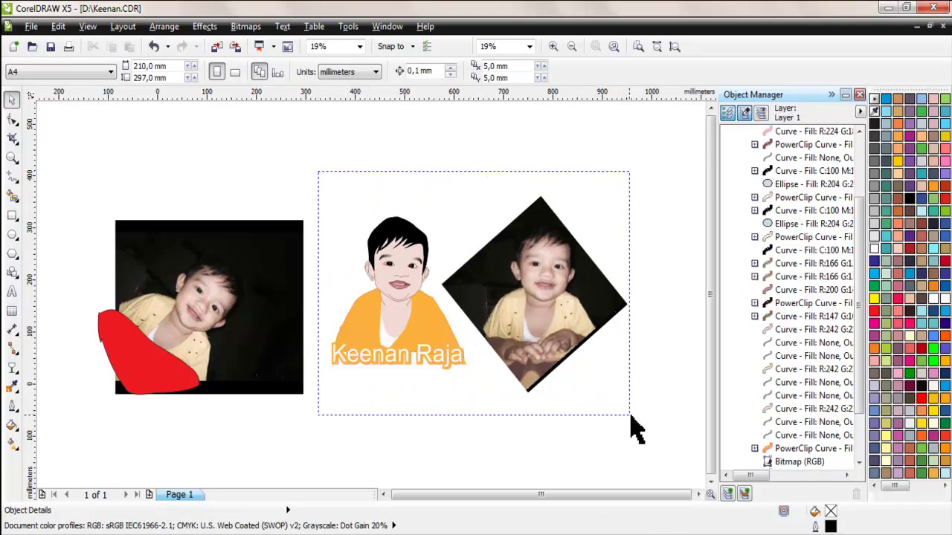
drag(602, 405, 647, 432)
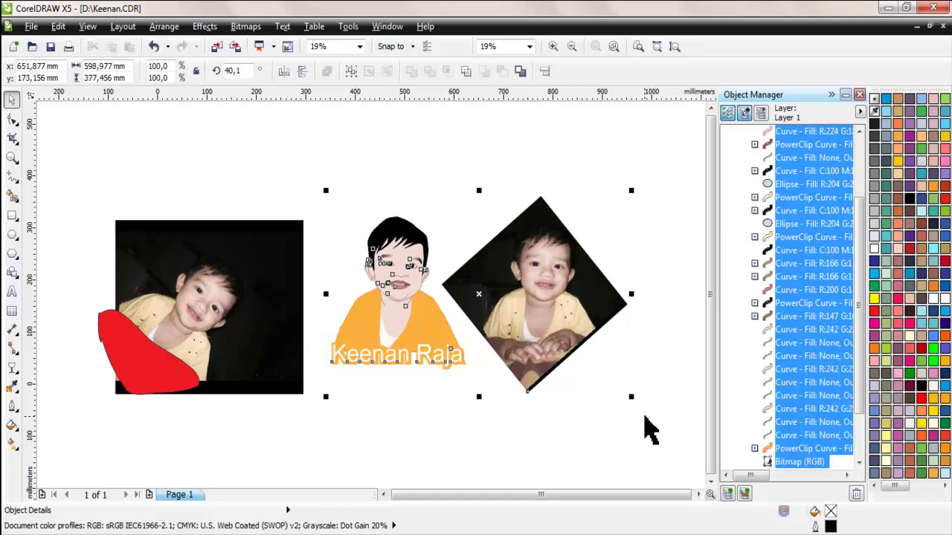
click(360, 47)
click(342, 64)
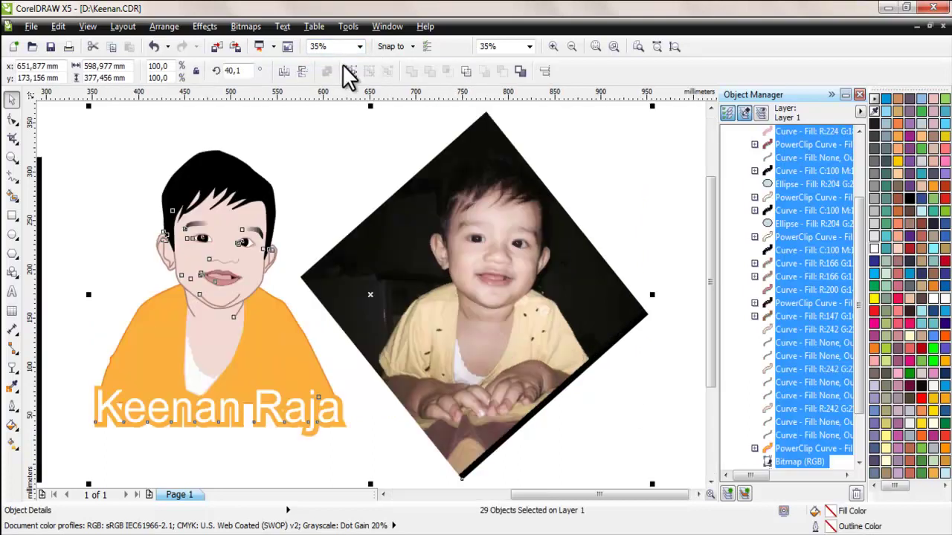
click(672, 159)
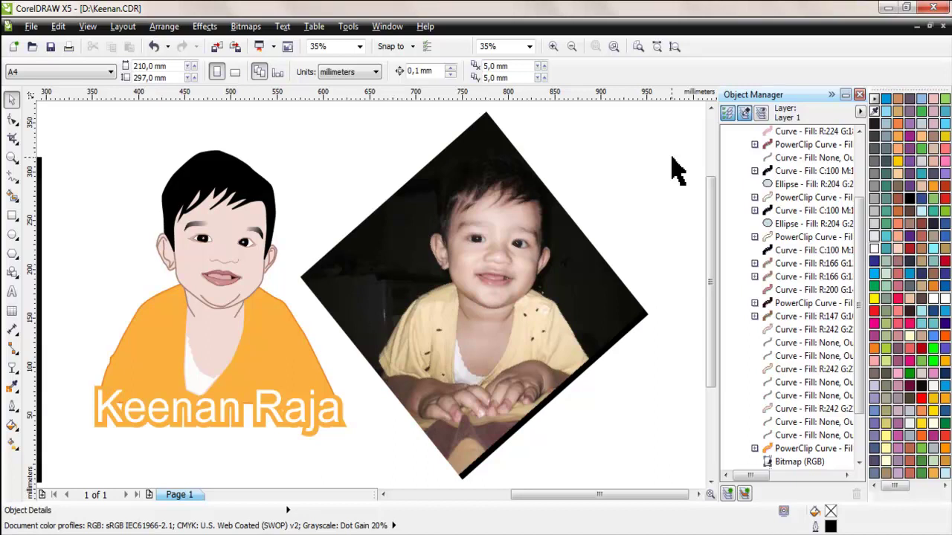
Give the cartoon's chin line a uniform 50% transparency
click(222, 309)
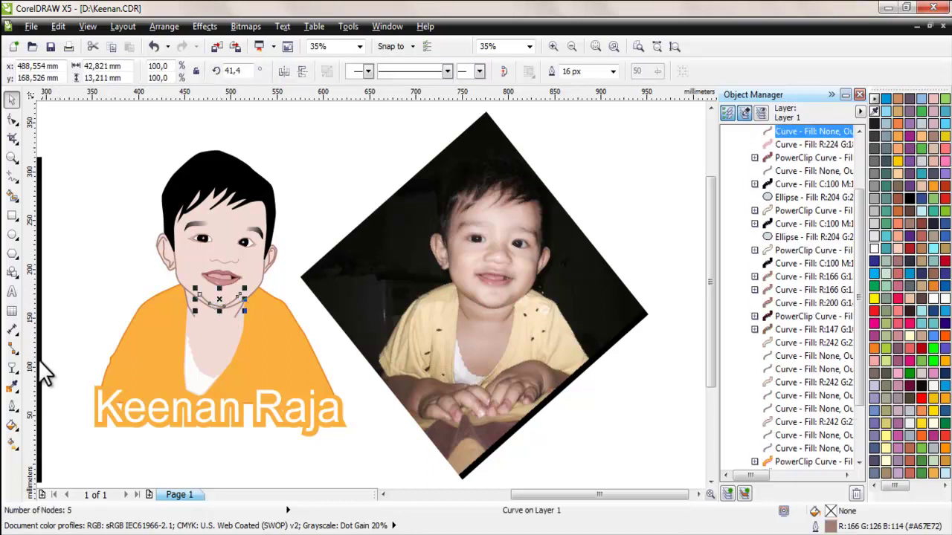
click(12, 367)
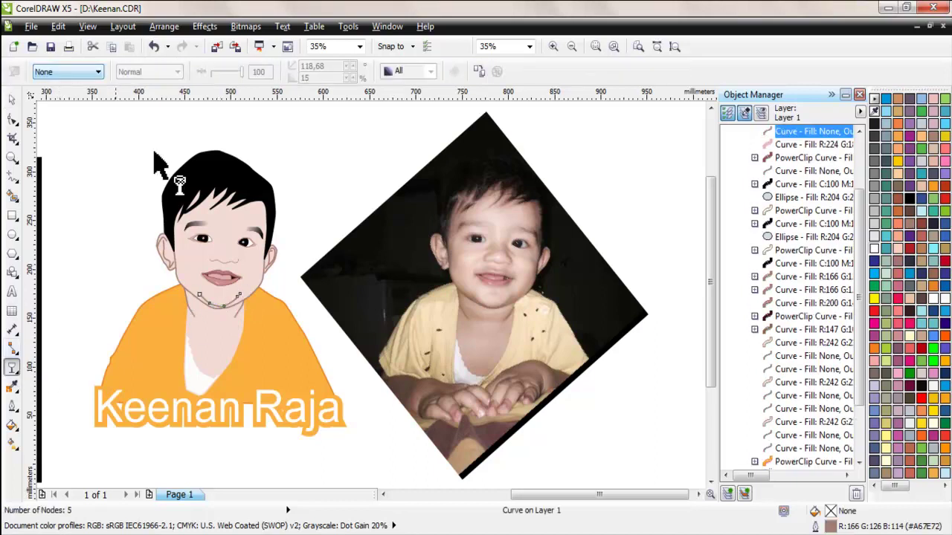
click(66, 72)
click(53, 94)
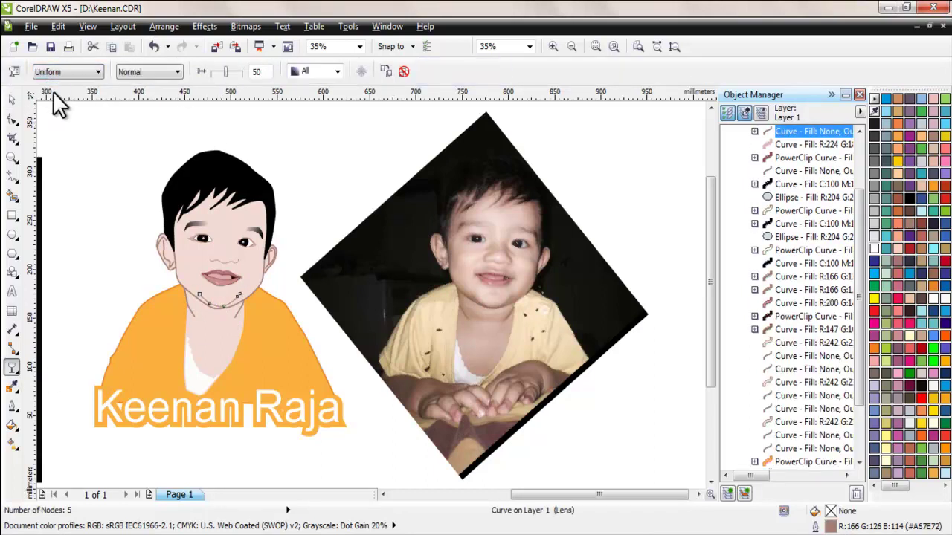
click(192, 312)
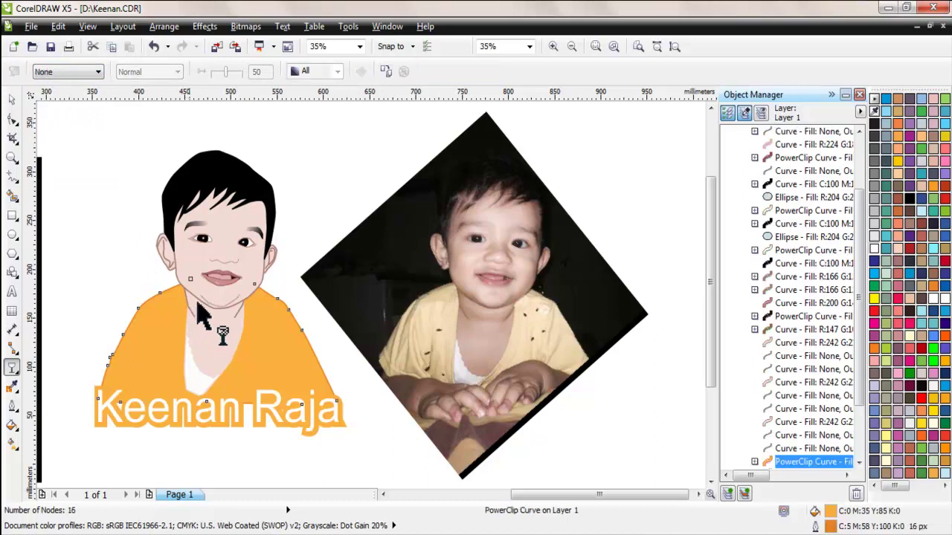
click(170, 247)
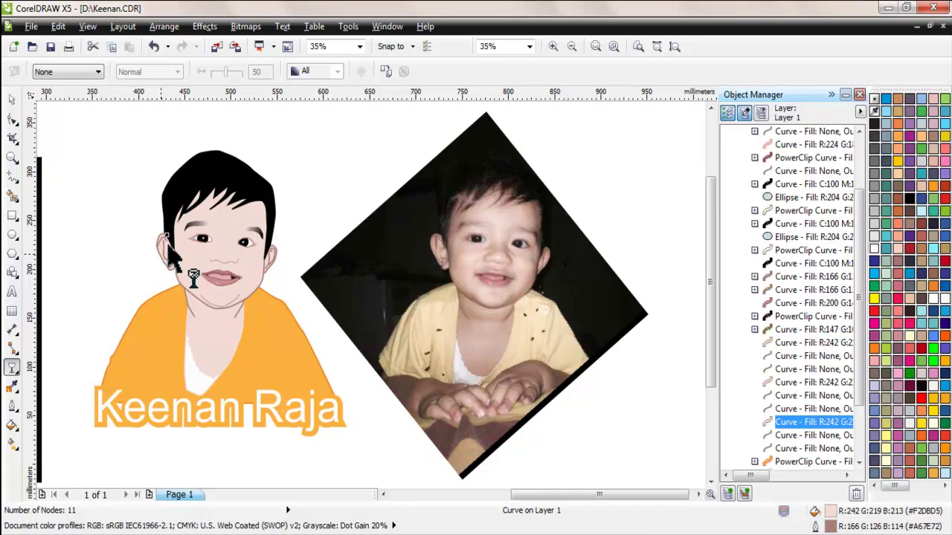
click(102, 197)
Make both left-ear lines uniformly transparent
click(162, 243)
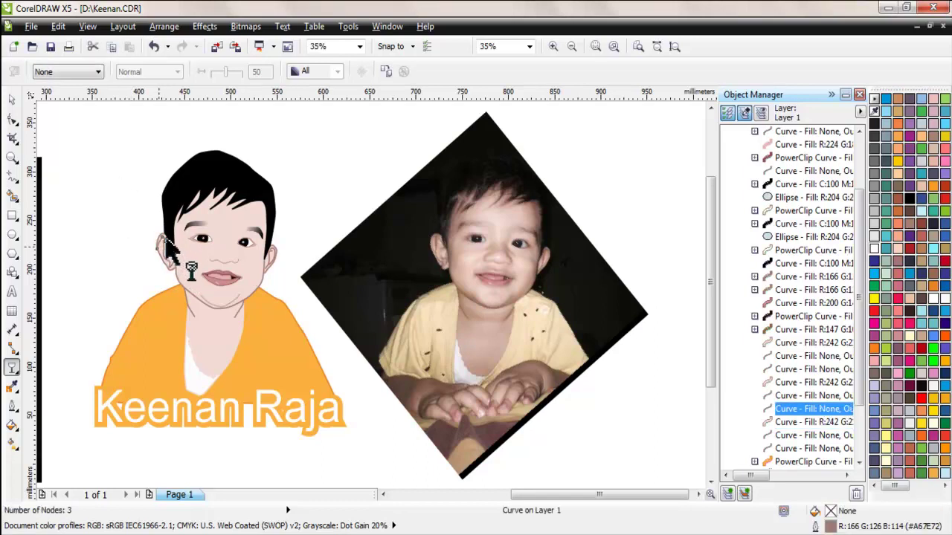
click(100, 71)
click(76, 90)
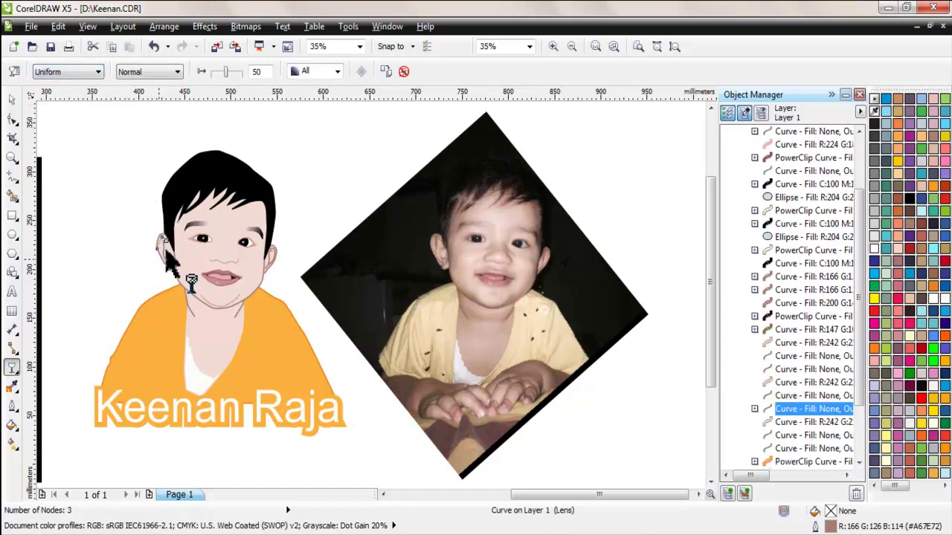
key(Escape)
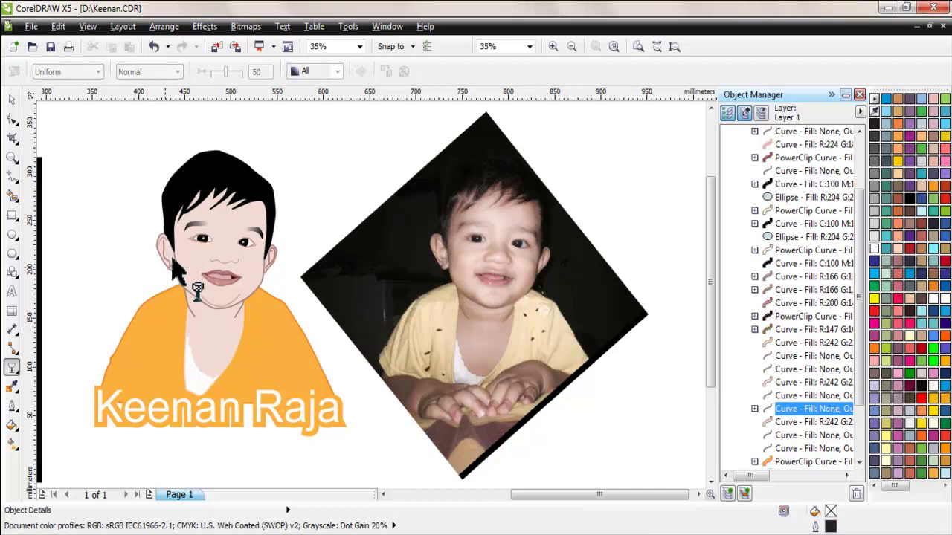
click(173, 260)
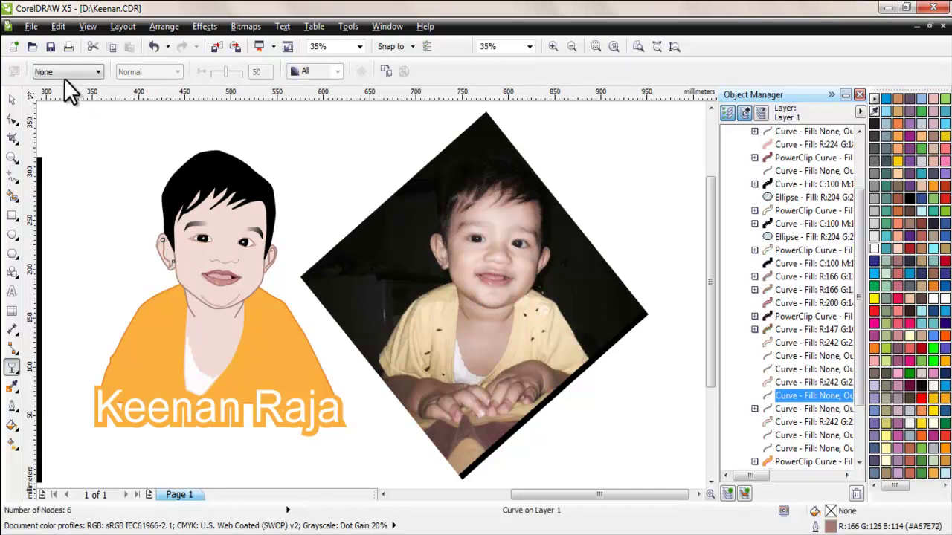
click(58, 70)
click(45, 96)
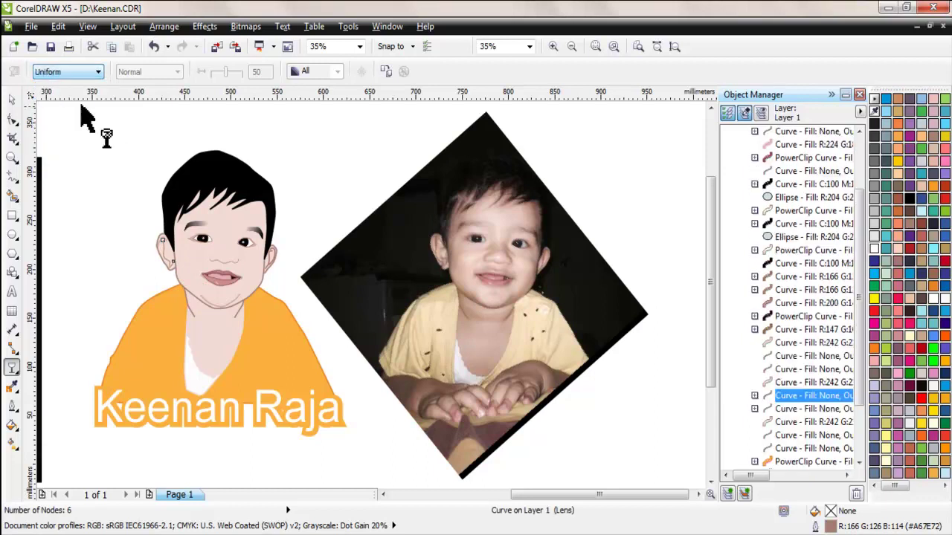
Make both right-ear lines uniformly transparent
click(277, 252)
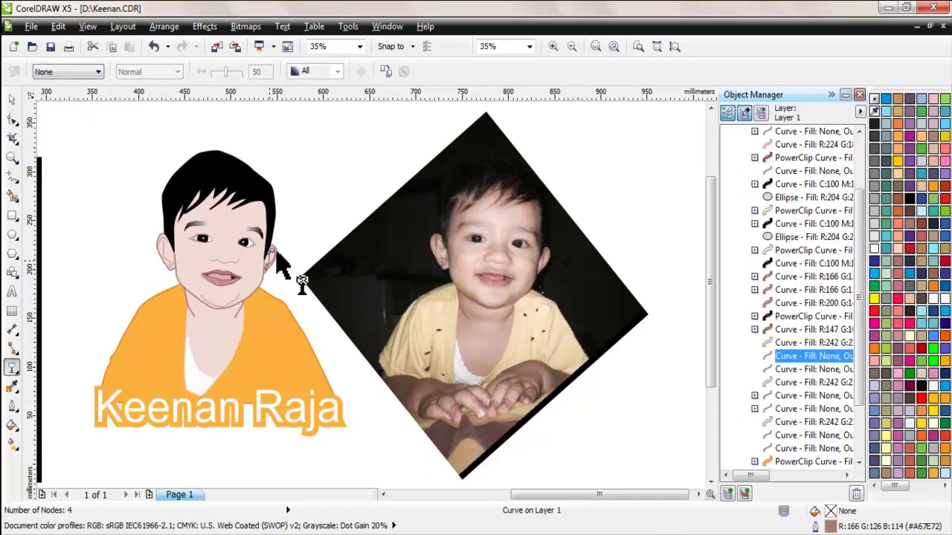
click(89, 72)
click(64, 90)
click(295, 172)
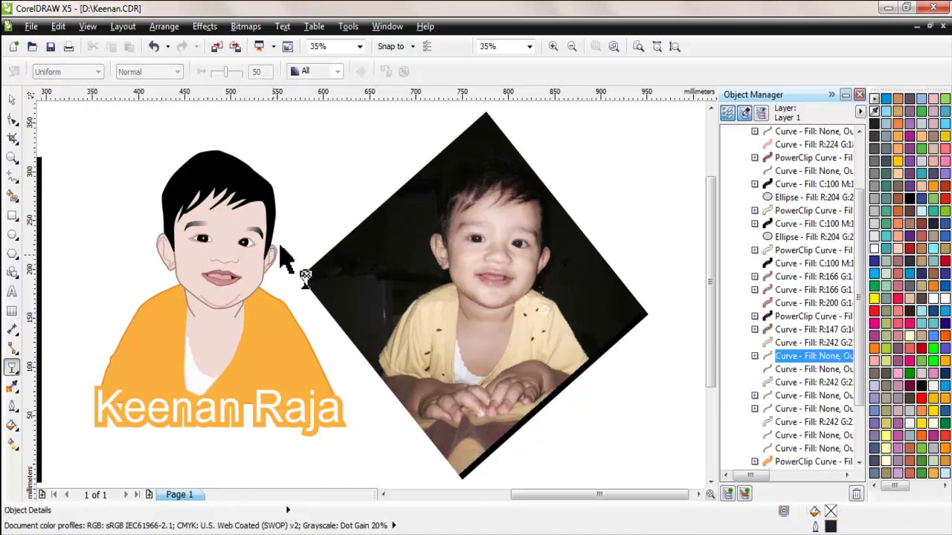
click(279, 248)
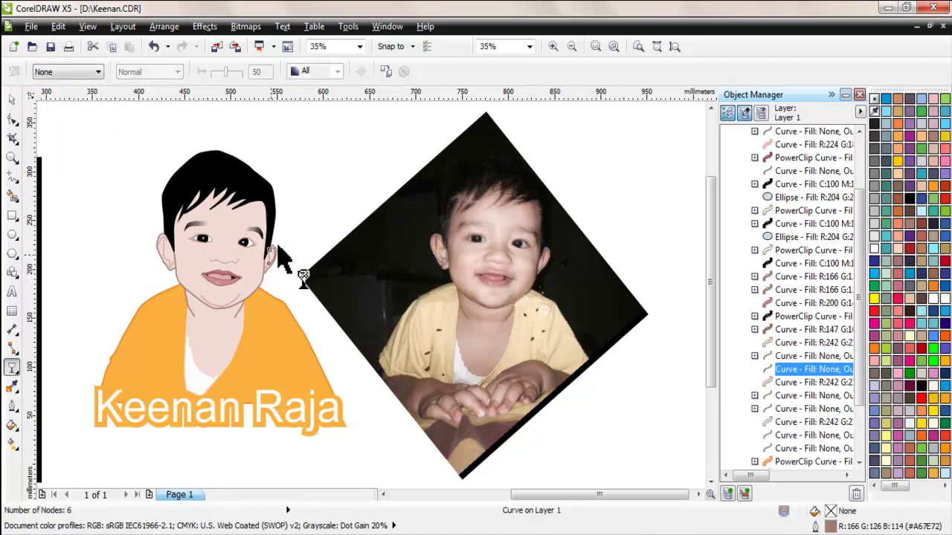
click(47, 71)
click(54, 90)
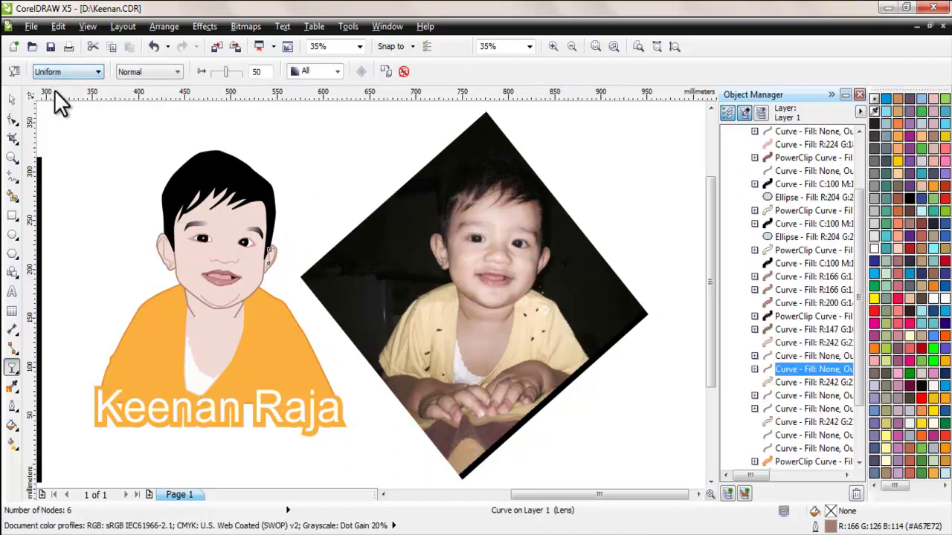
click(97, 145)
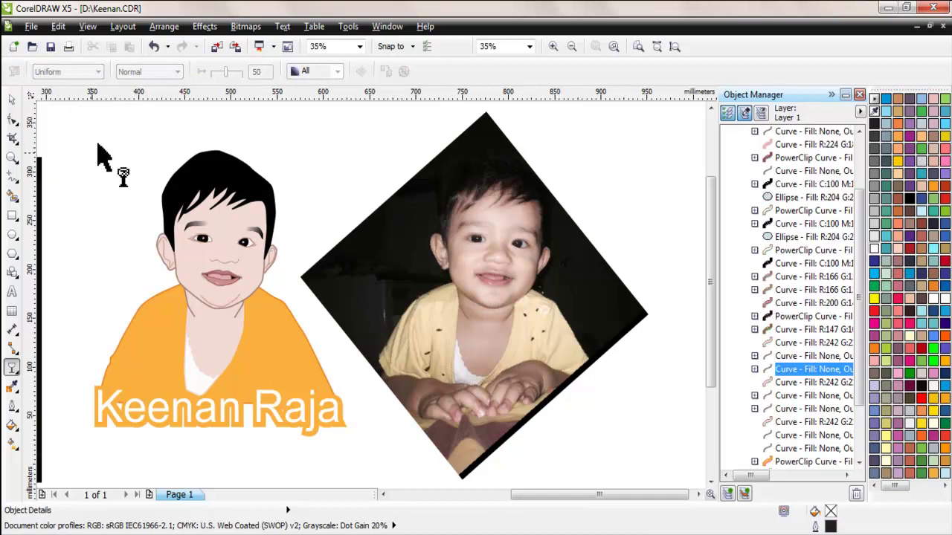
click(13, 100)
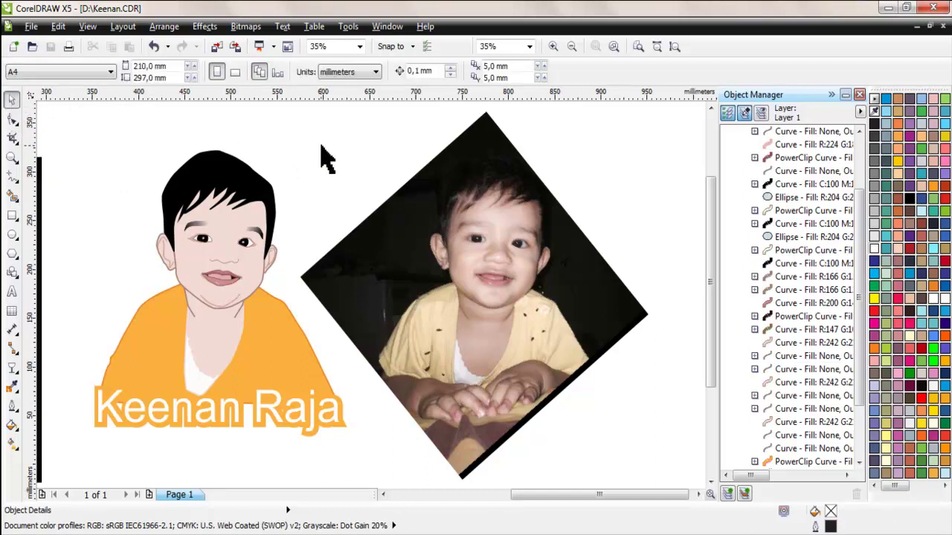